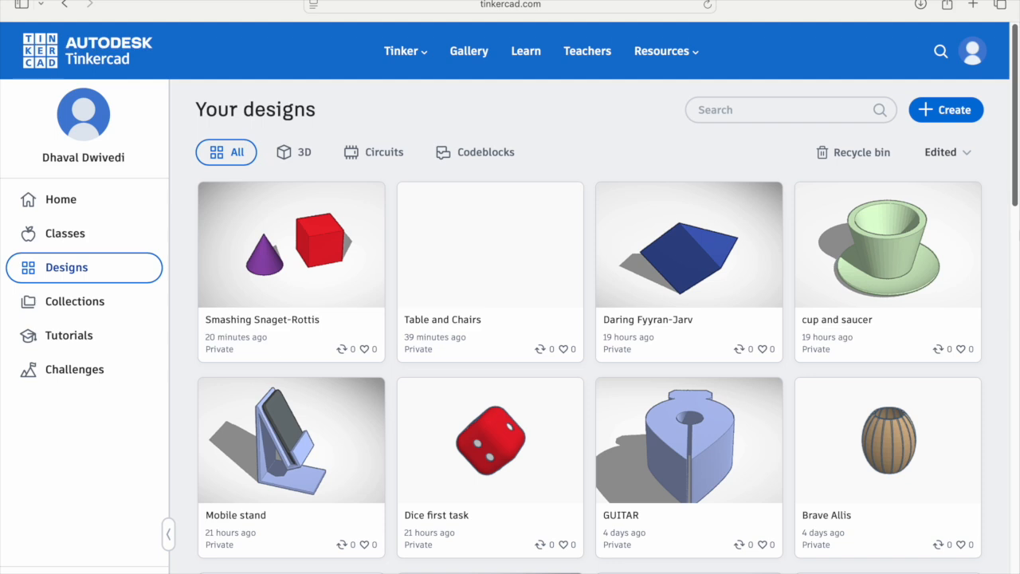
Step: Create a new 3D design
click(953, 110)
click(923, 160)
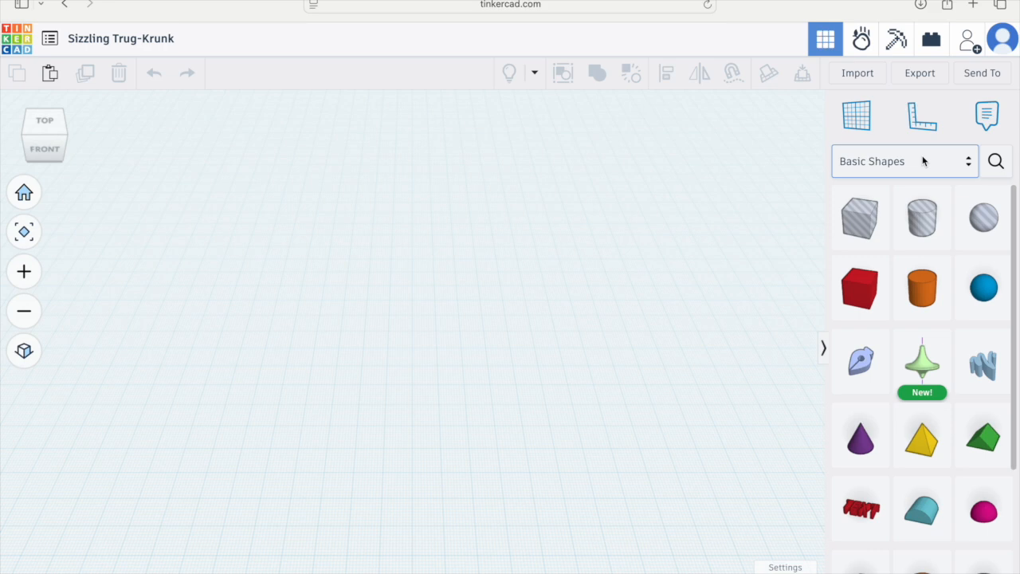
Step: Place a box and a cone on the workplane
click(846, 121)
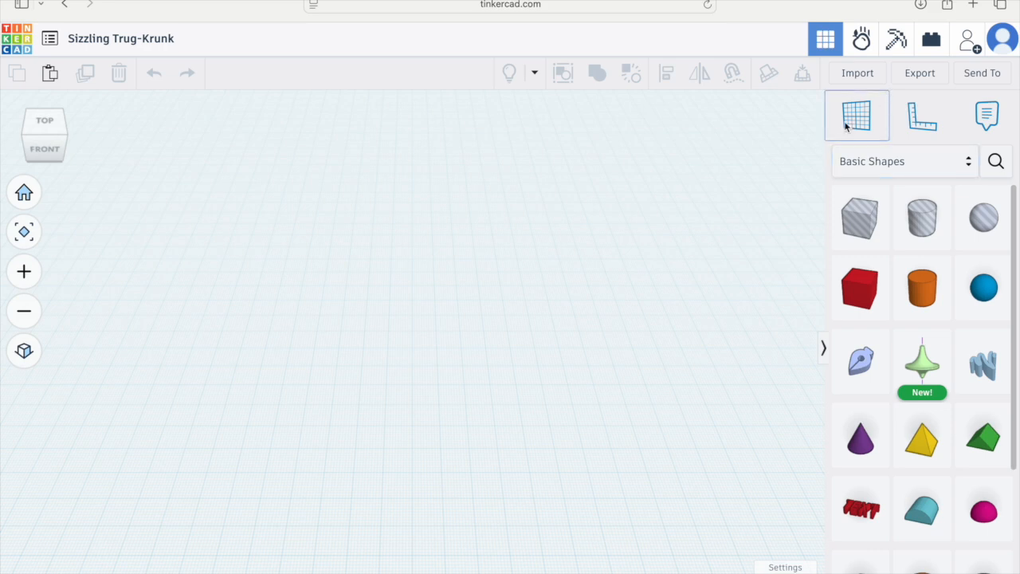
click(413, 385)
scroll(409, 418, up, 3)
scroll(409, 418, up, 3)
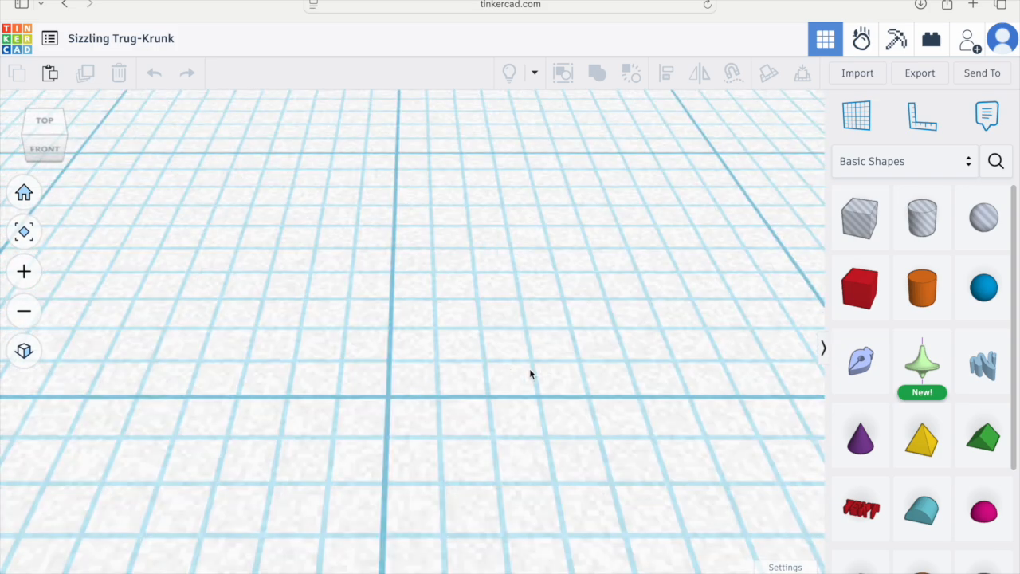
scroll(529, 372, down, 5)
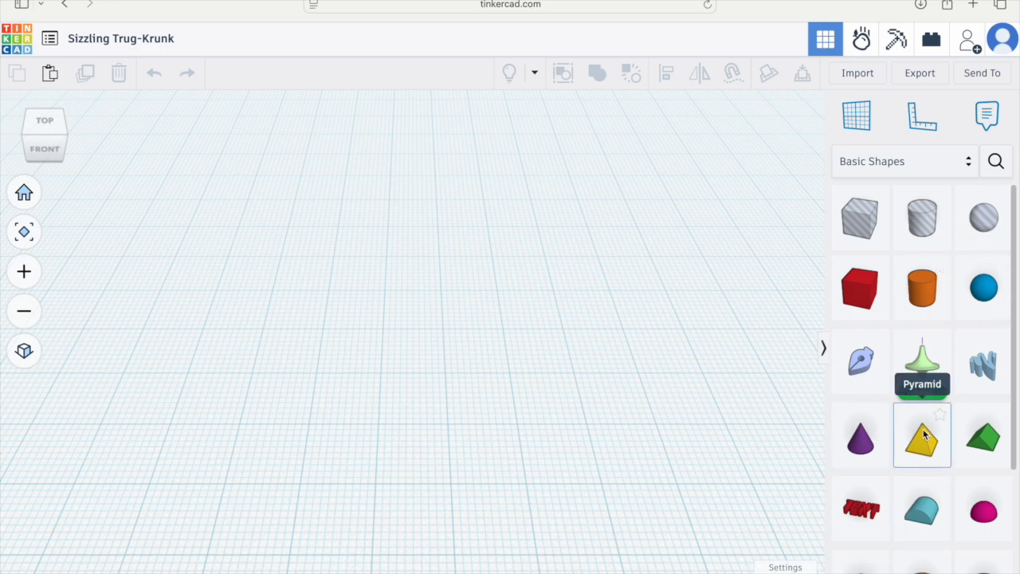
drag(865, 289, 287, 344)
drag(869, 446, 559, 340)
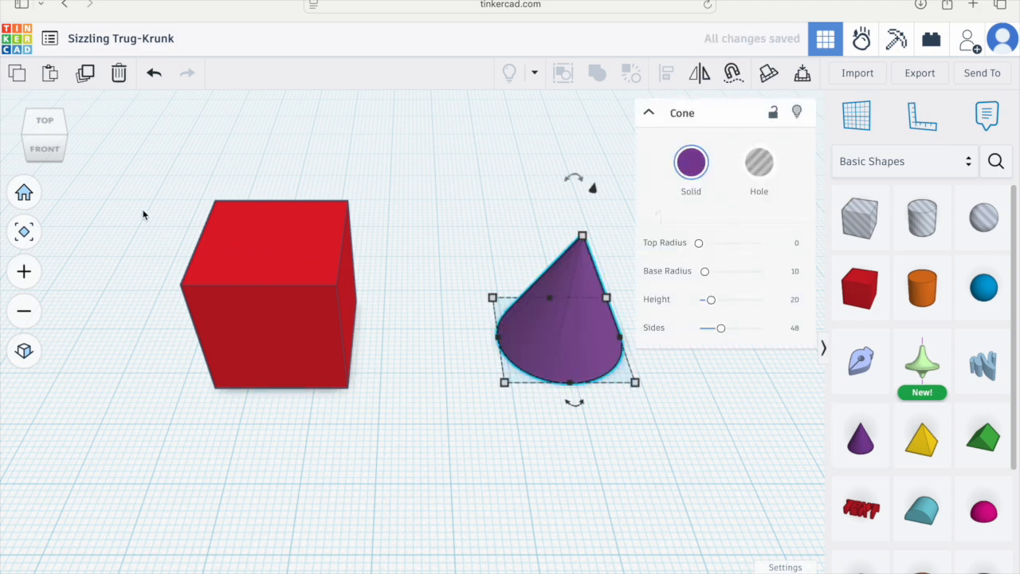
Step: Examine the shapes from the top and front views, switching between perspective and orthographic projection
click(50, 129)
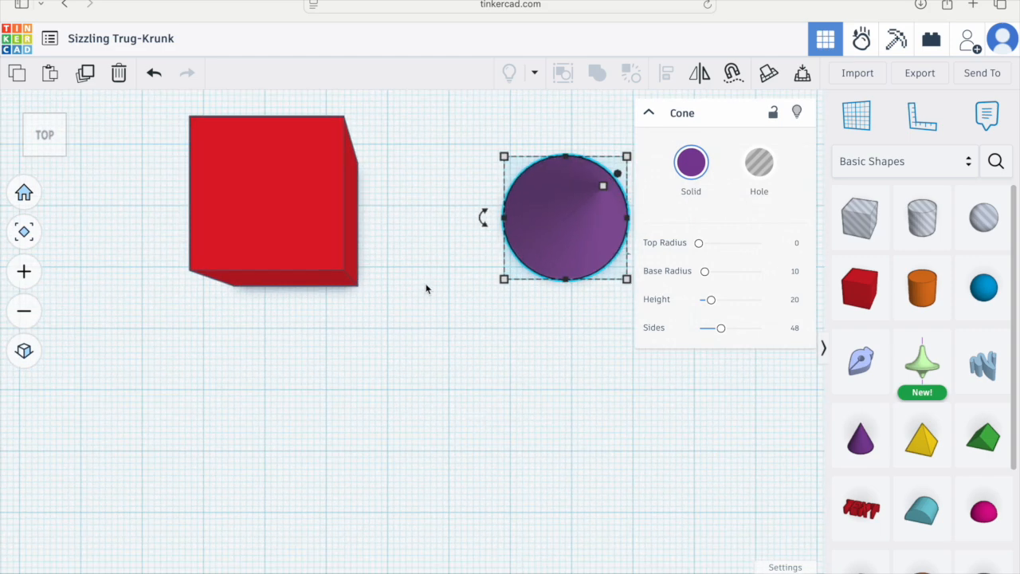
click(46, 152)
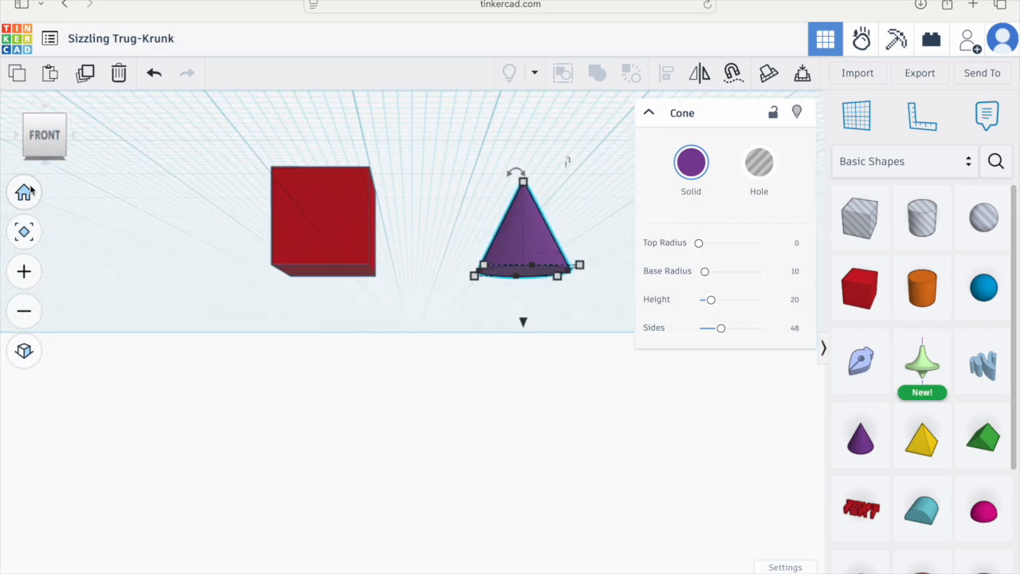
click(27, 231)
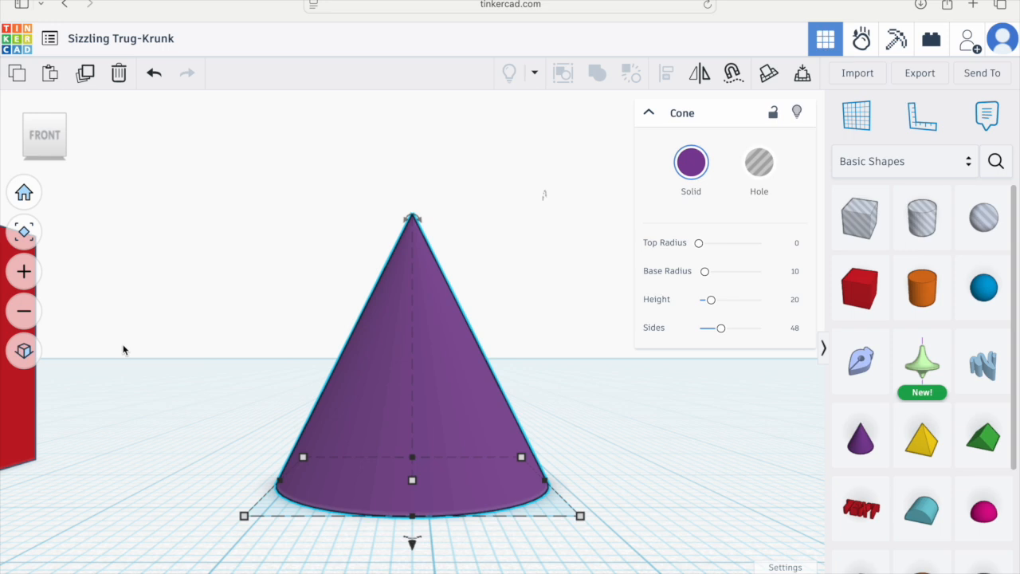
scroll(126, 350, down, 2)
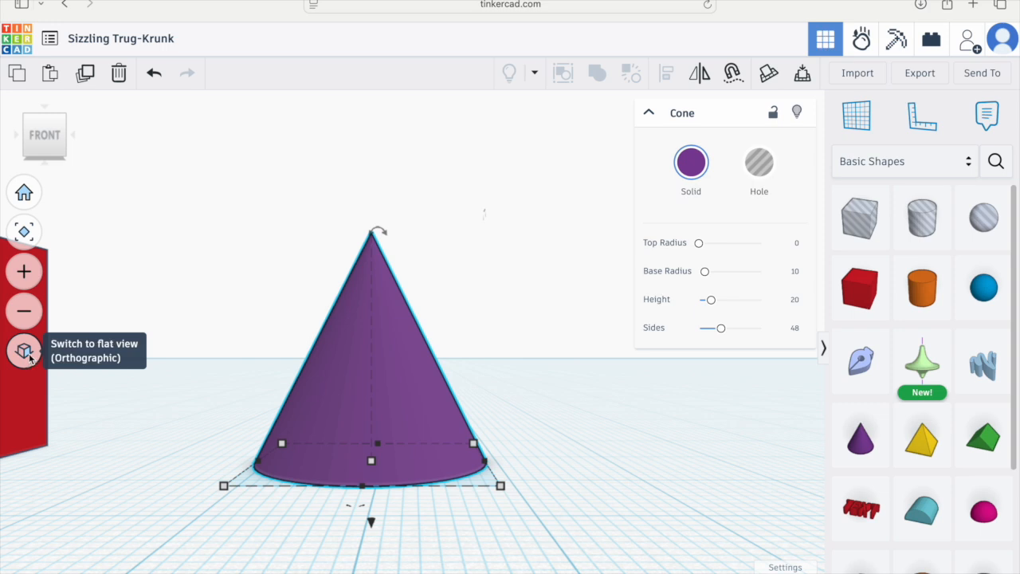
click(28, 356)
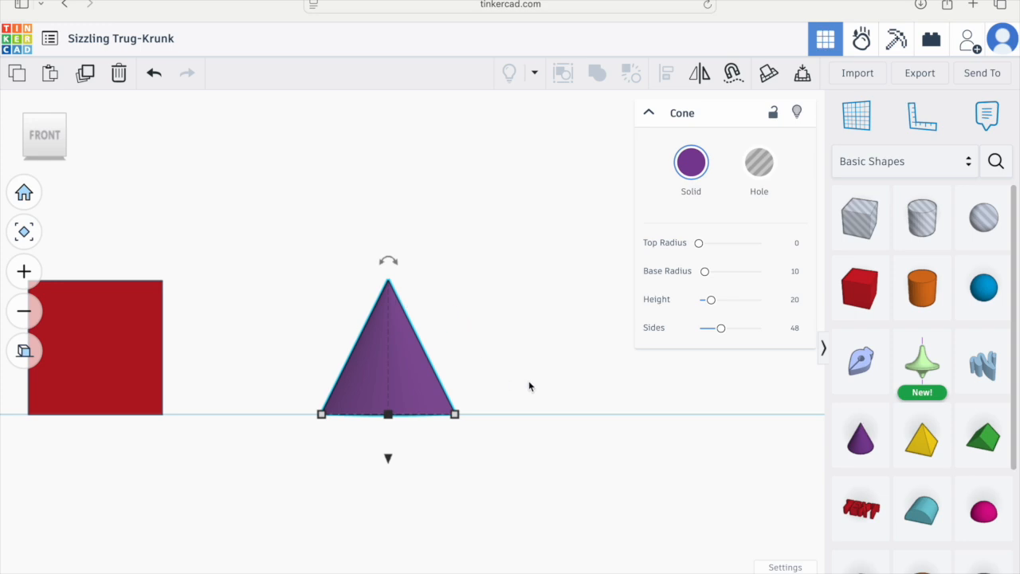
click(24, 355)
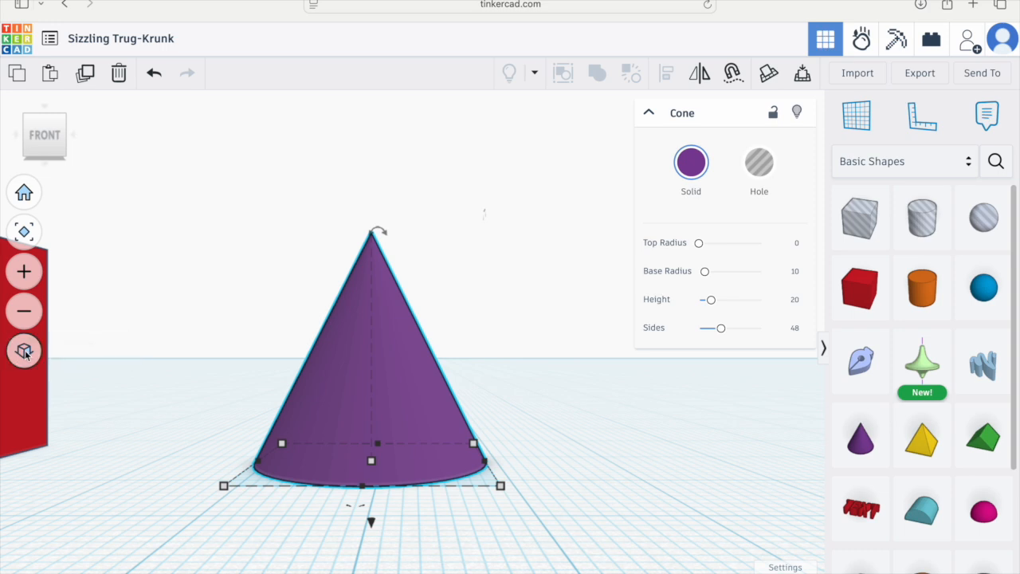
click(24, 352)
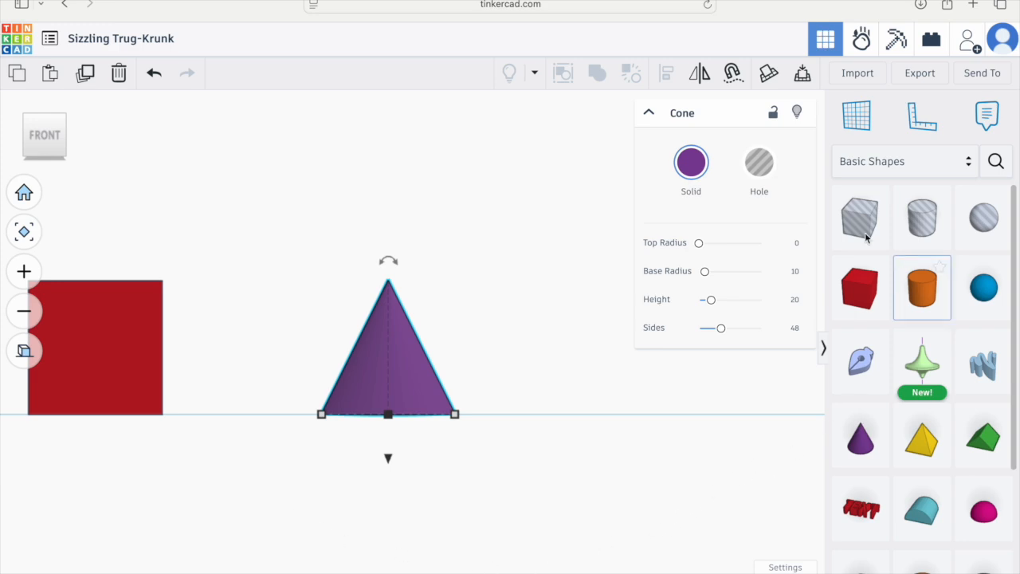
Step: Rename the design as first project: table and chairs
click(650, 113)
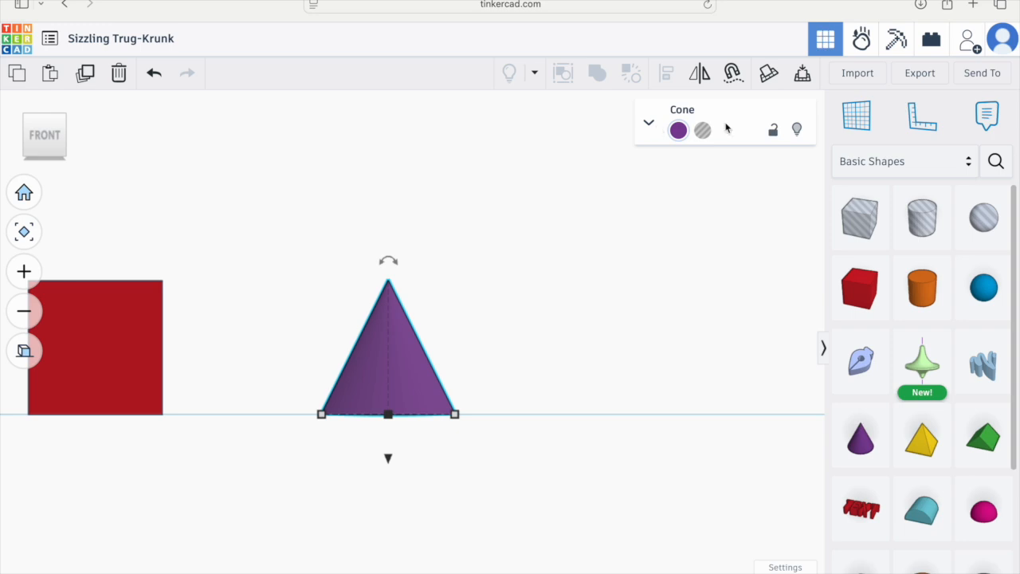
click(122, 39)
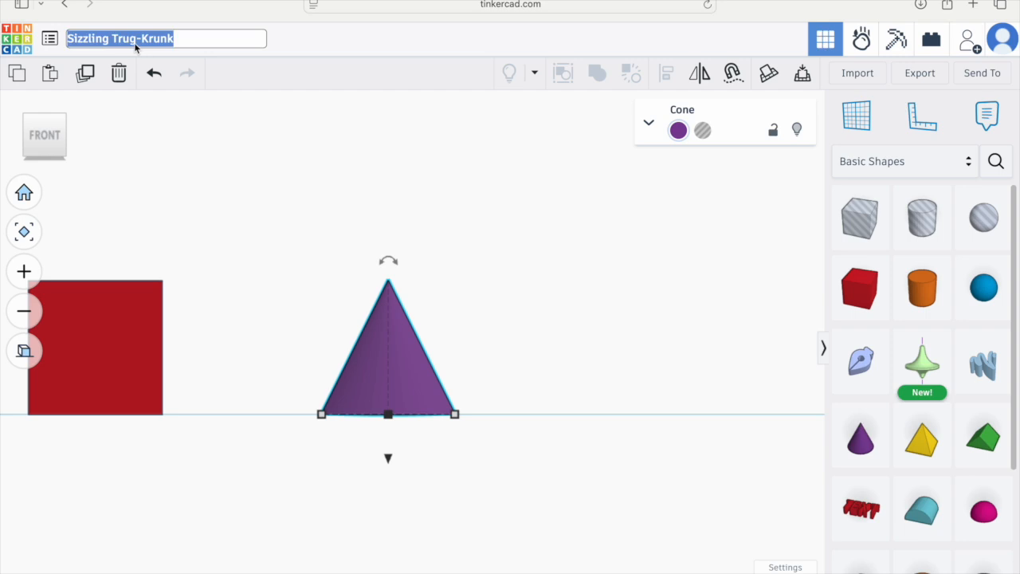
text(first project: )
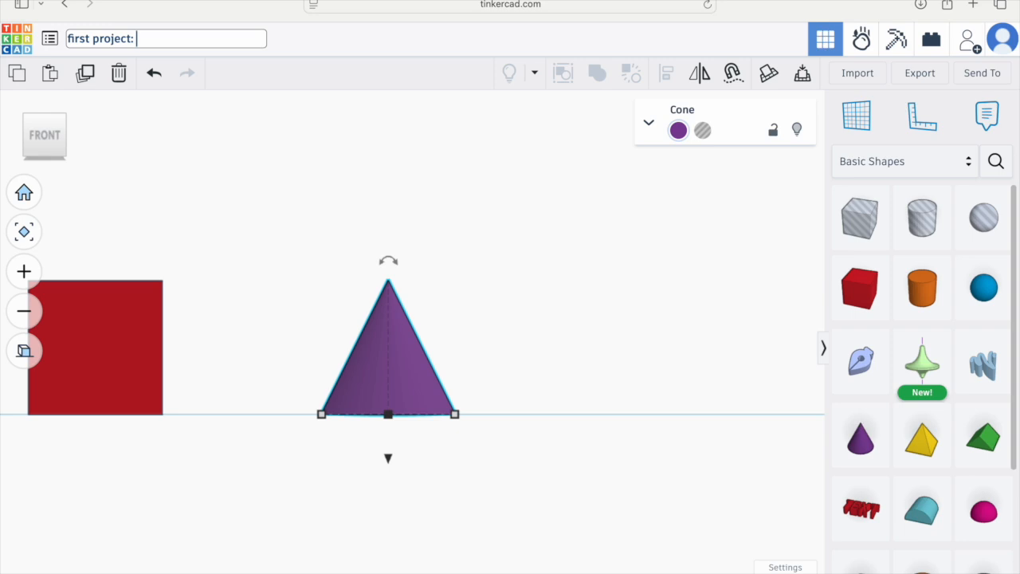
text(table and chairs)
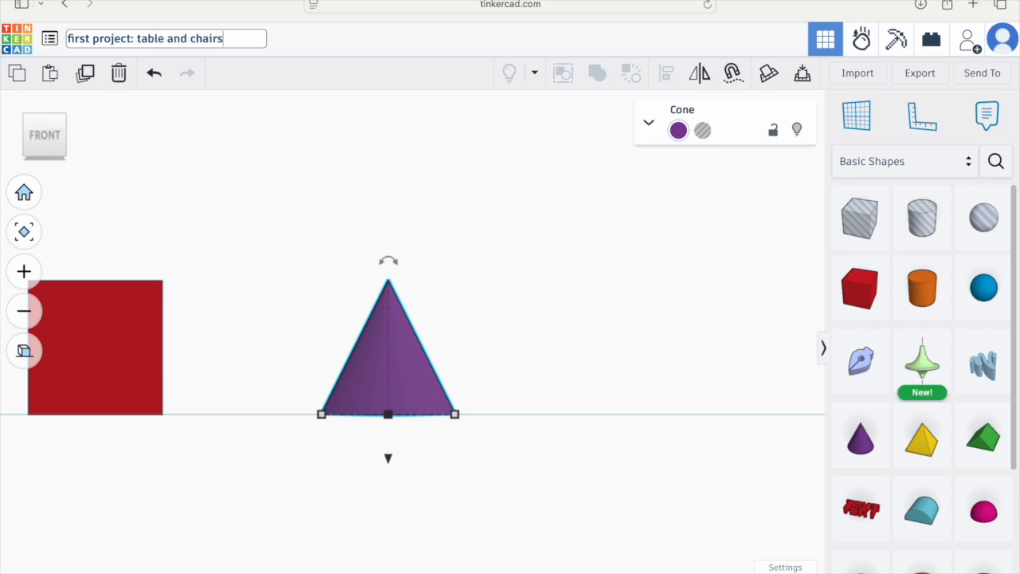
click(334, 47)
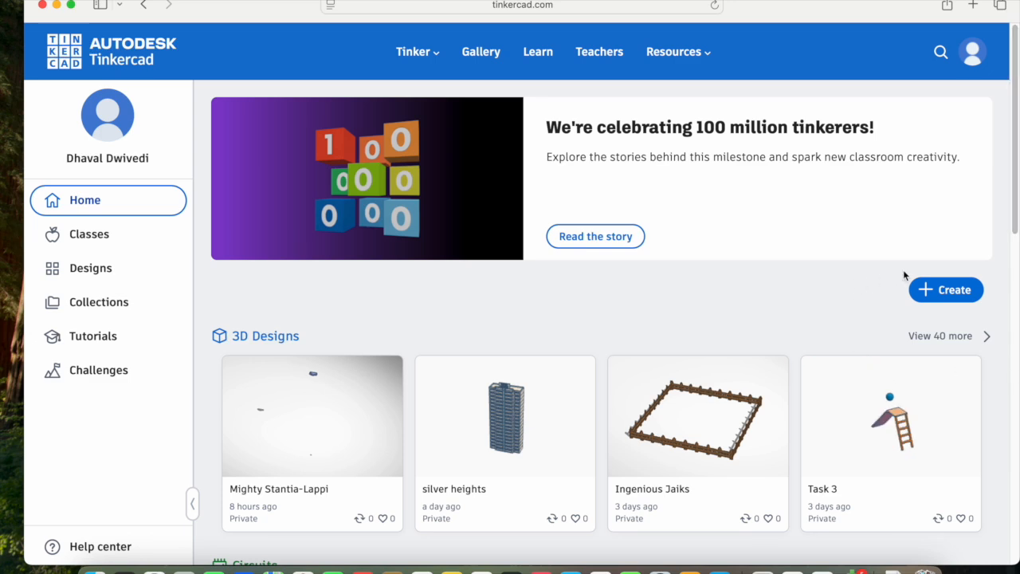
Step: Create another new 3D design and place a box on its workplane
click(943, 291)
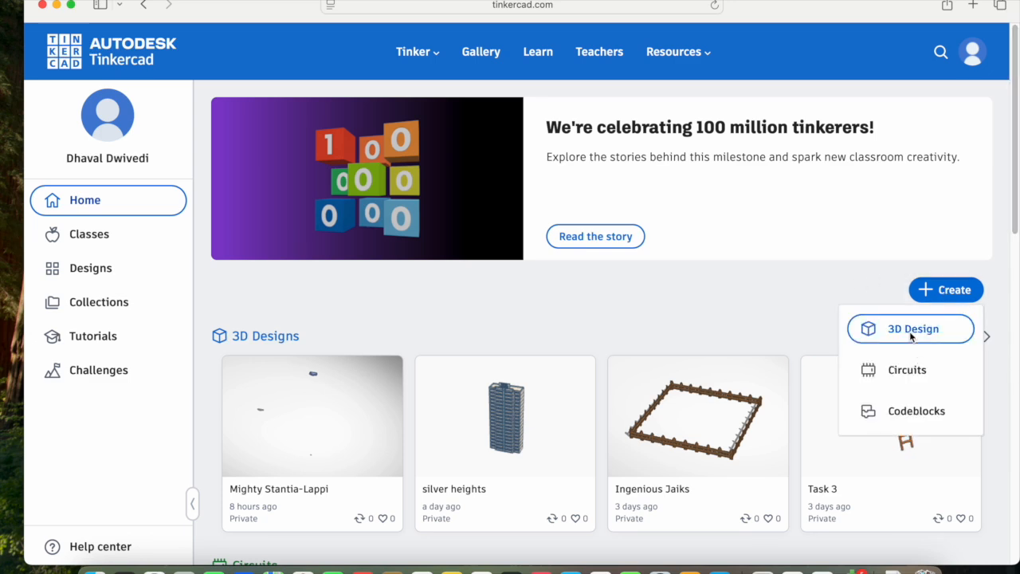
click(881, 331)
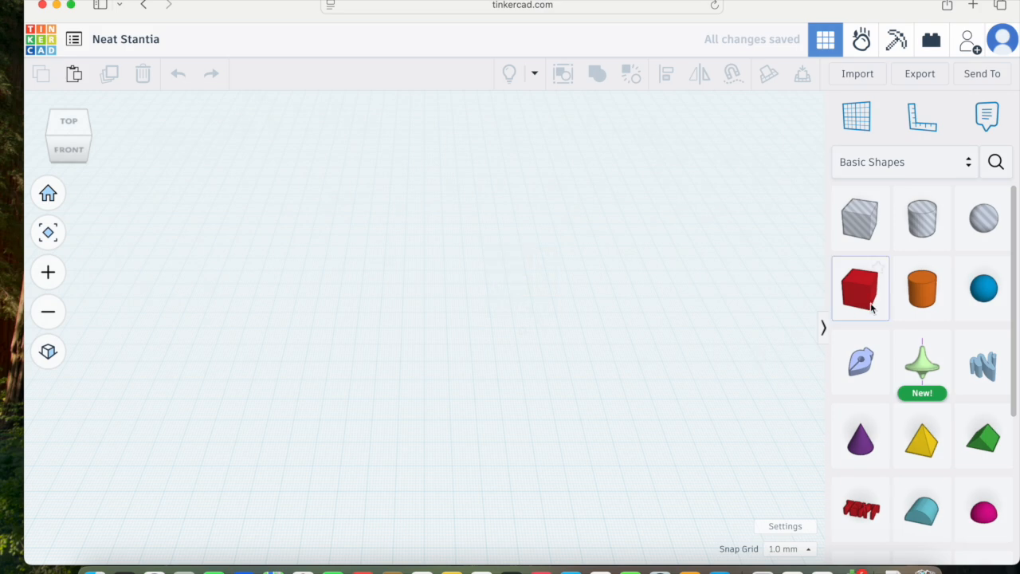
drag(857, 295, 458, 337)
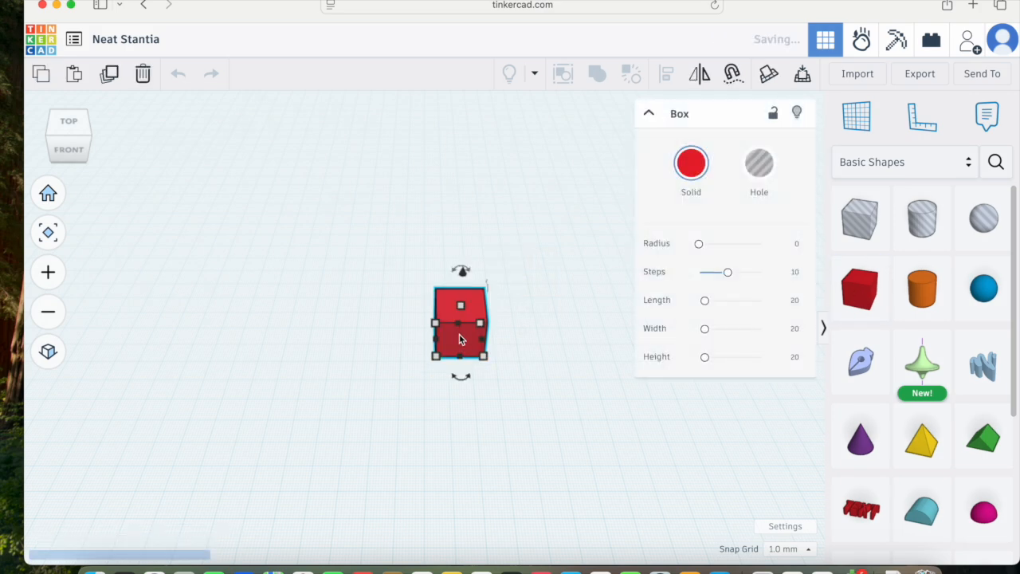
Step: Resize the box to 100 mm long and 50 mm wide
click(647, 114)
right_drag(467, 346, 486, 313)
scroll(478, 306, up, 4)
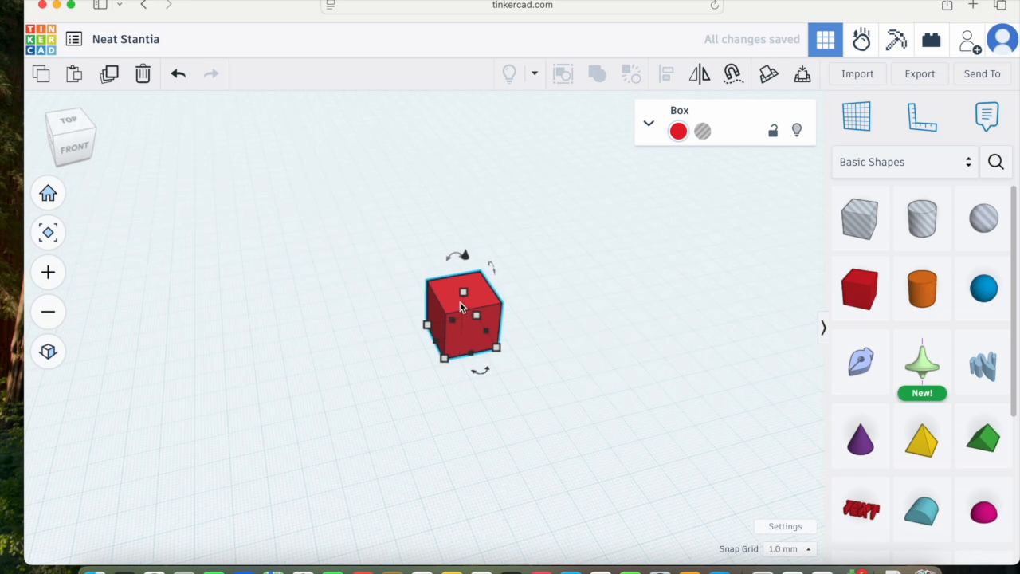
drag(467, 296, 471, 337)
mouse_move(502, 359)
click(505, 410)
text(100)
key(Return)
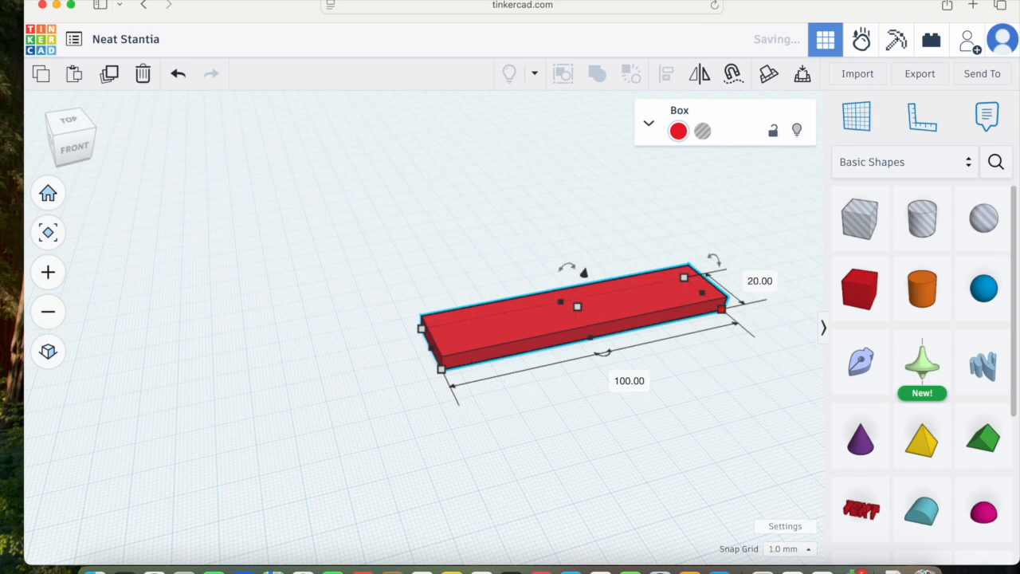
text(50)
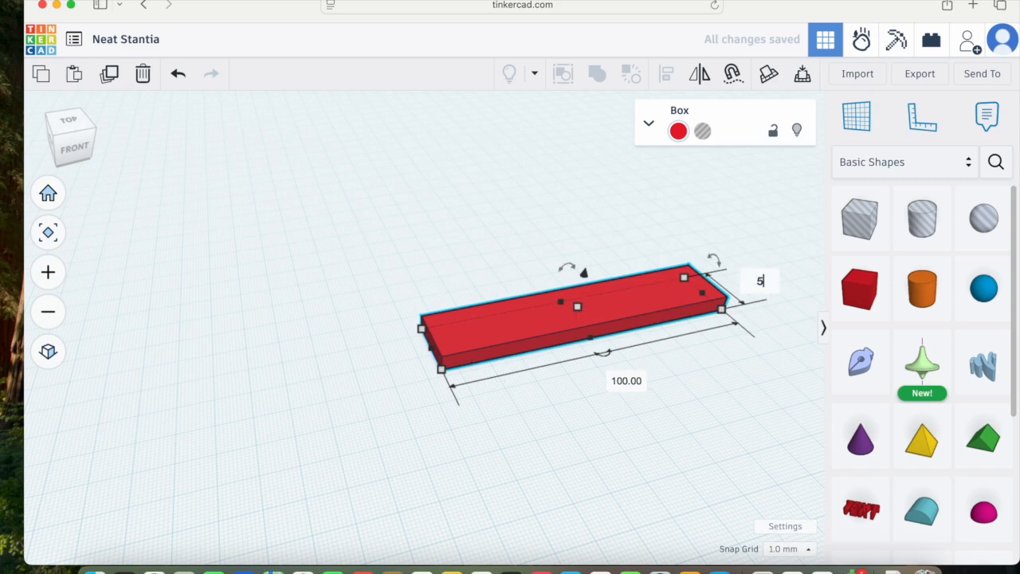
key(Return)
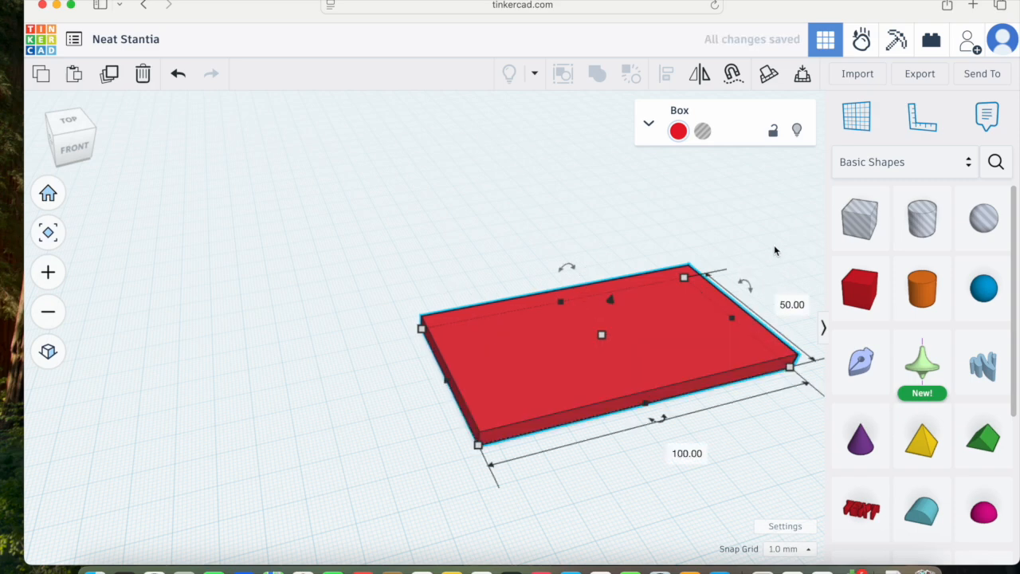
Step: Color the box brown
key(f)
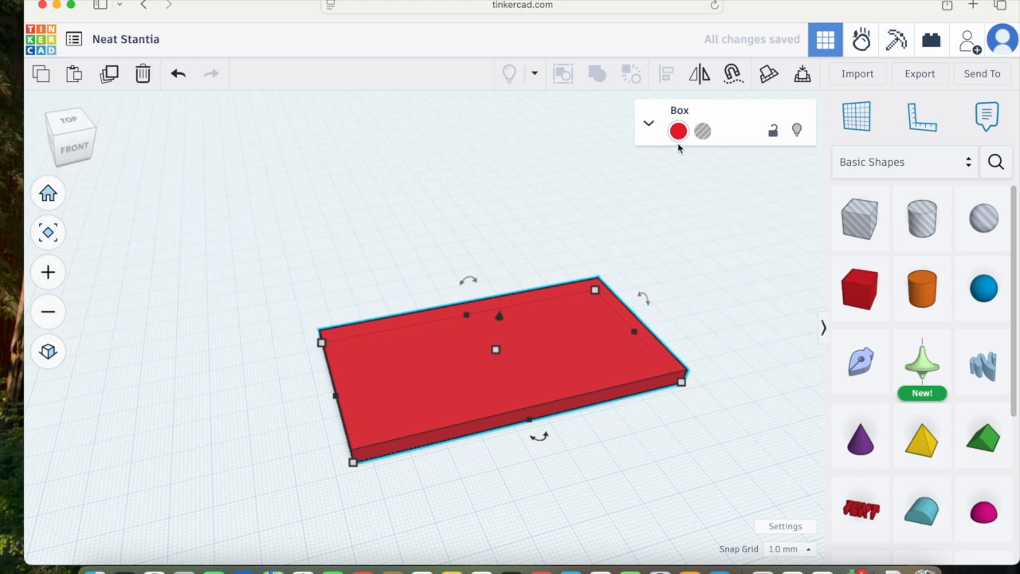
click(679, 133)
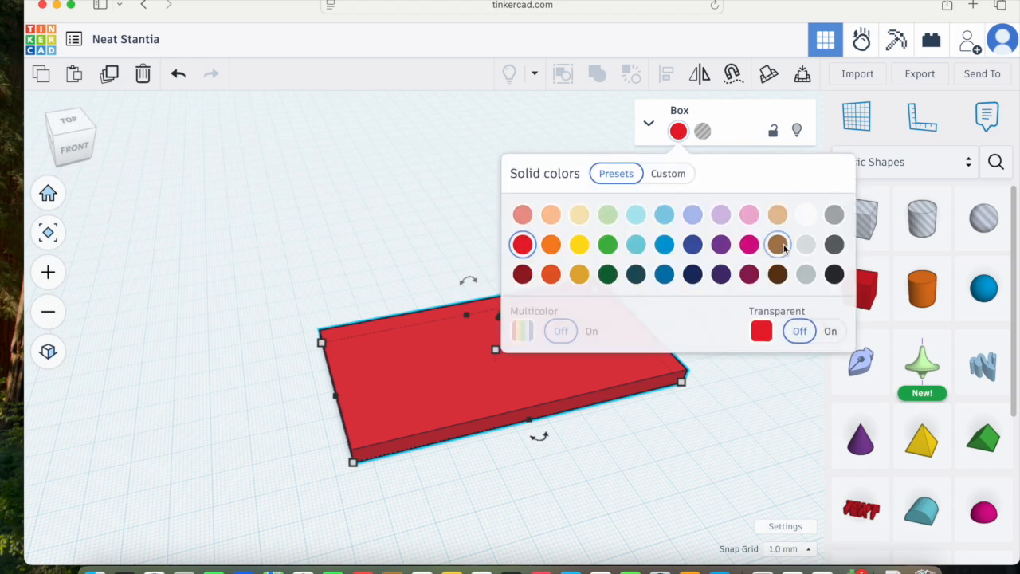
click(779, 245)
click(705, 423)
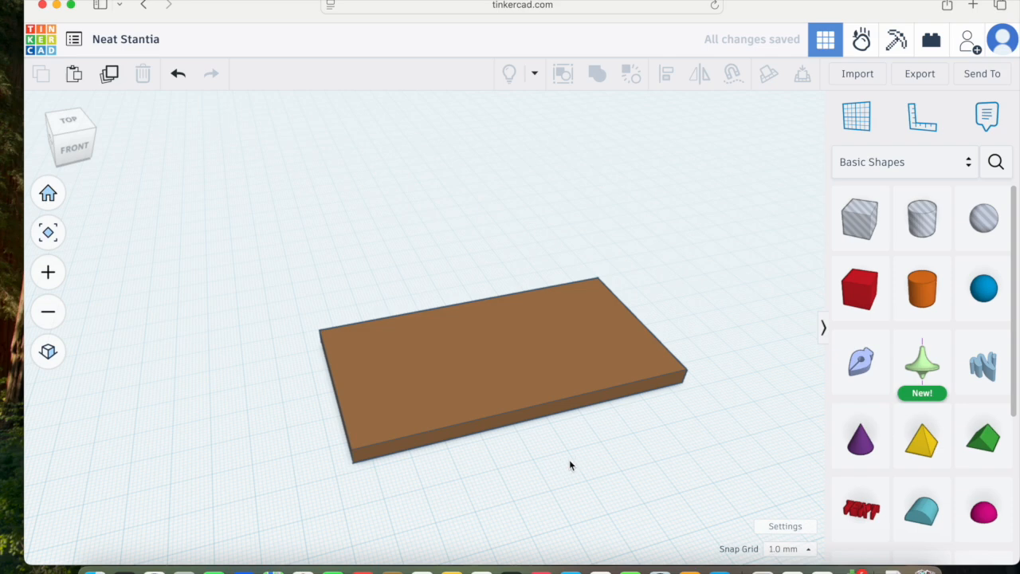
Step: Raise the brown box 30 mm above the workplane
middle_drag(538, 462, 568, 457)
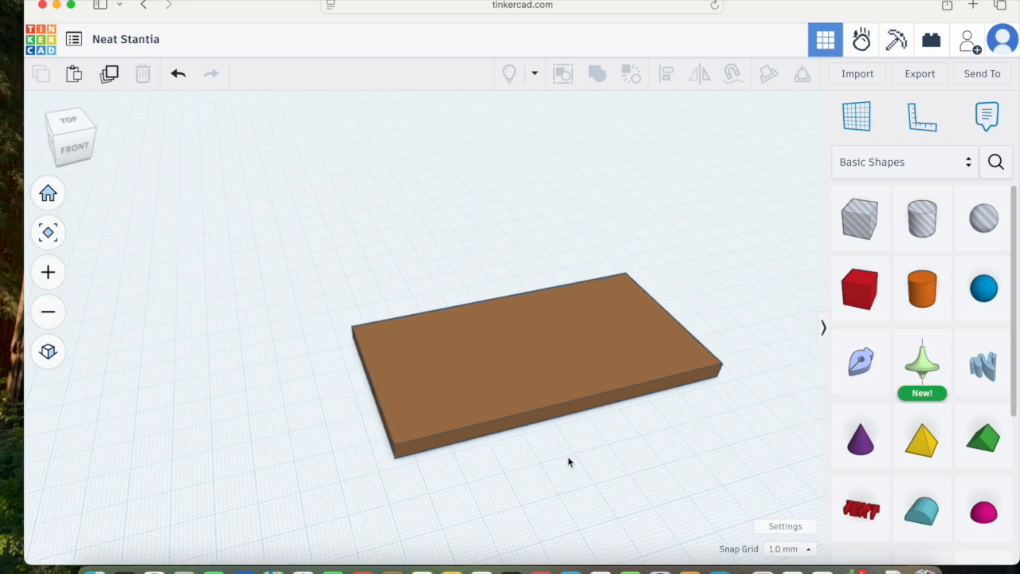
right_drag(613, 471, 484, 345)
click(478, 335)
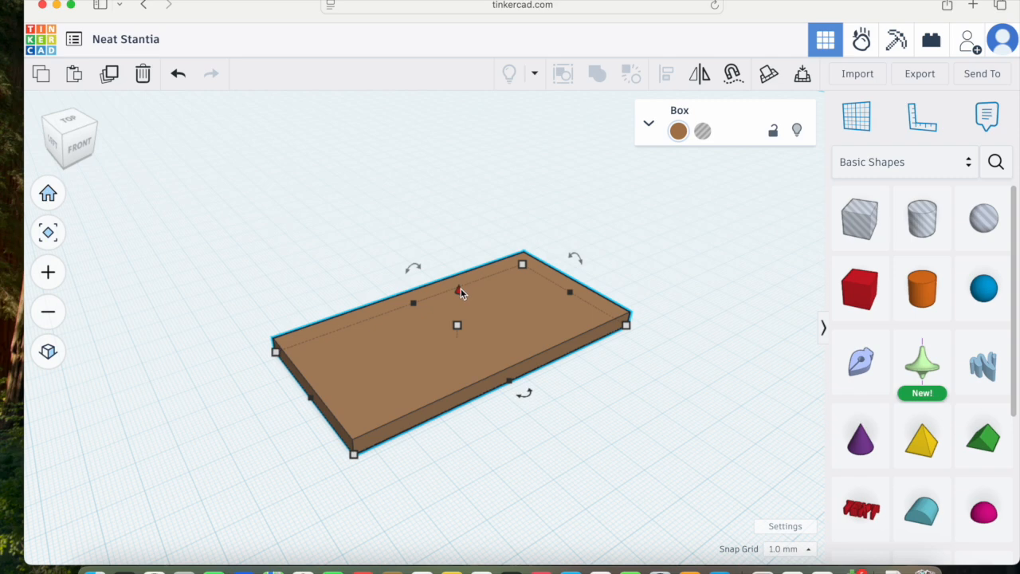
drag(460, 288, 475, 196)
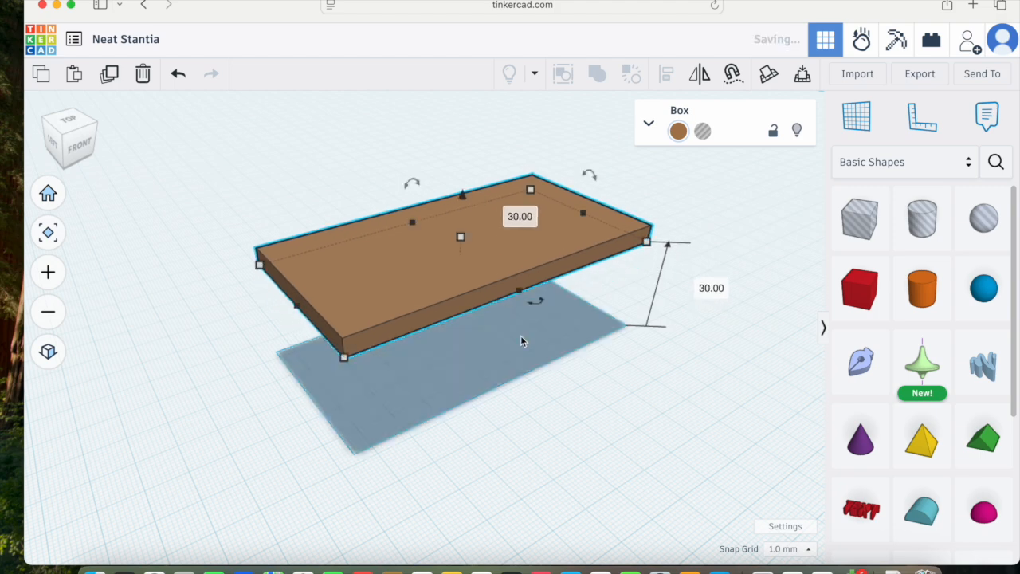
click(539, 361)
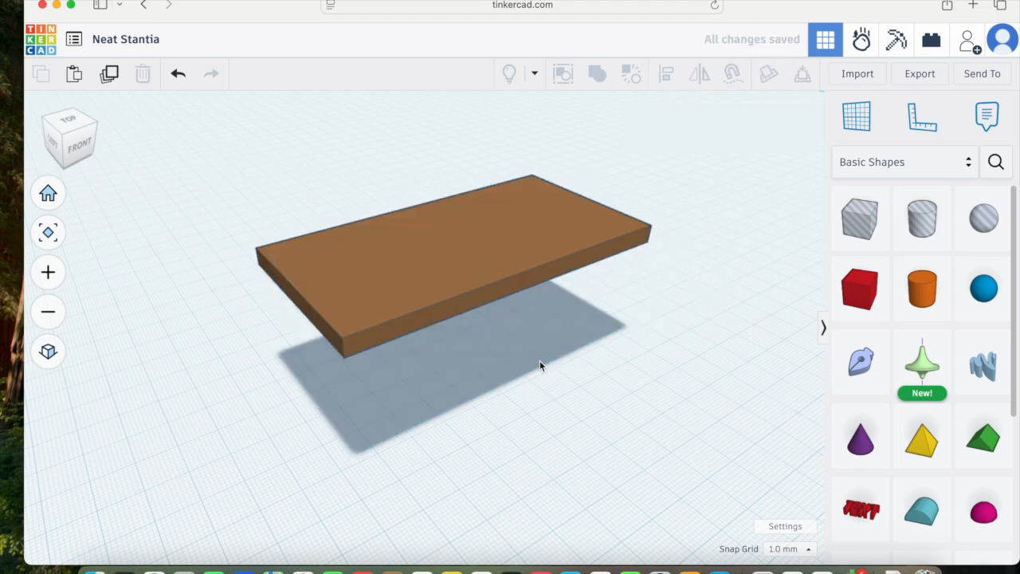
Step: Make the raised tabletop box transparent
click(457, 284)
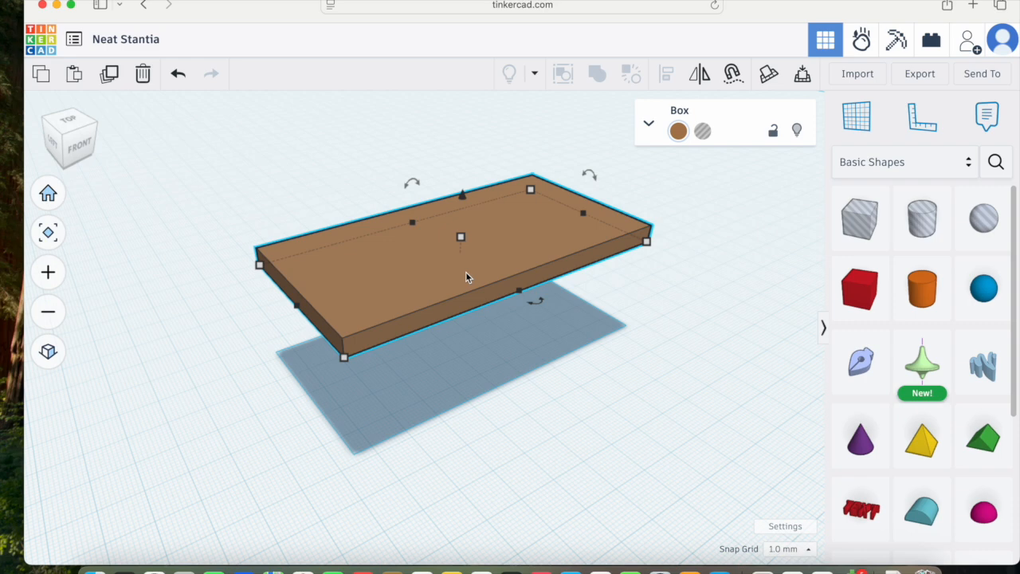
click(678, 131)
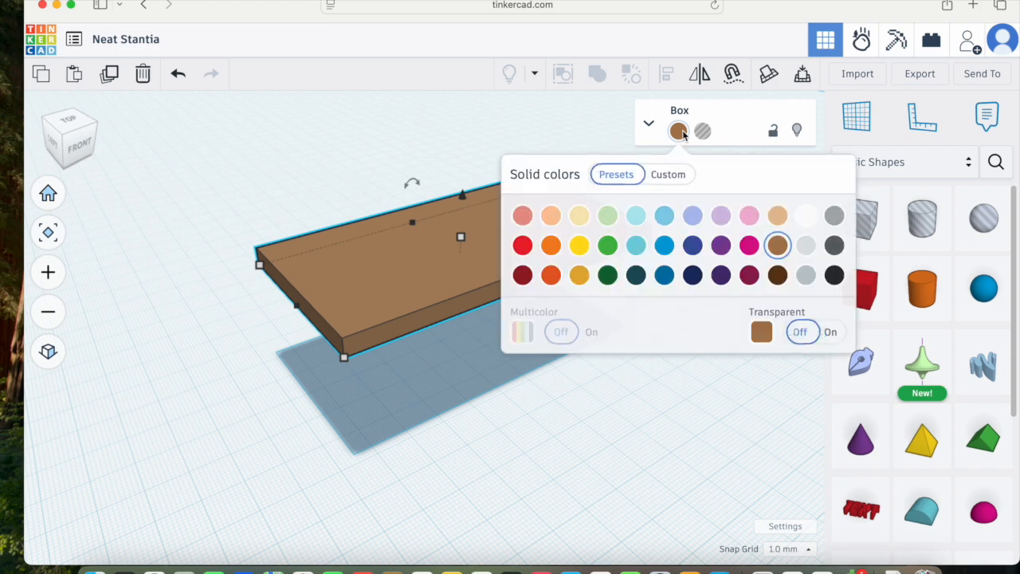
click(831, 331)
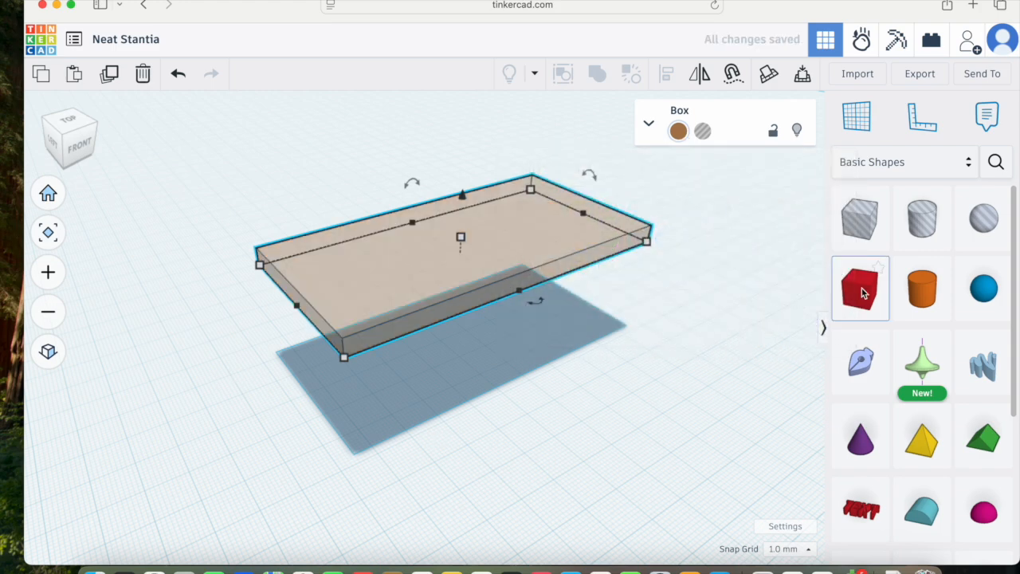
Step: Place a new box on the workplane below the tabletop
drag(860, 297, 397, 427)
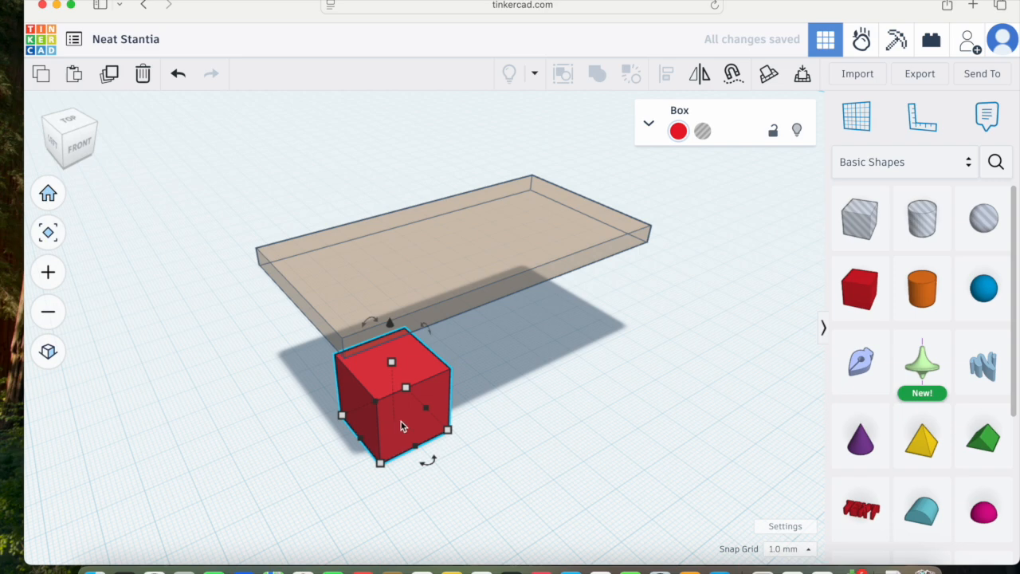
Step: Resize the new box's footprint to 5 mm by 5 mm
mouse_move(448, 430)
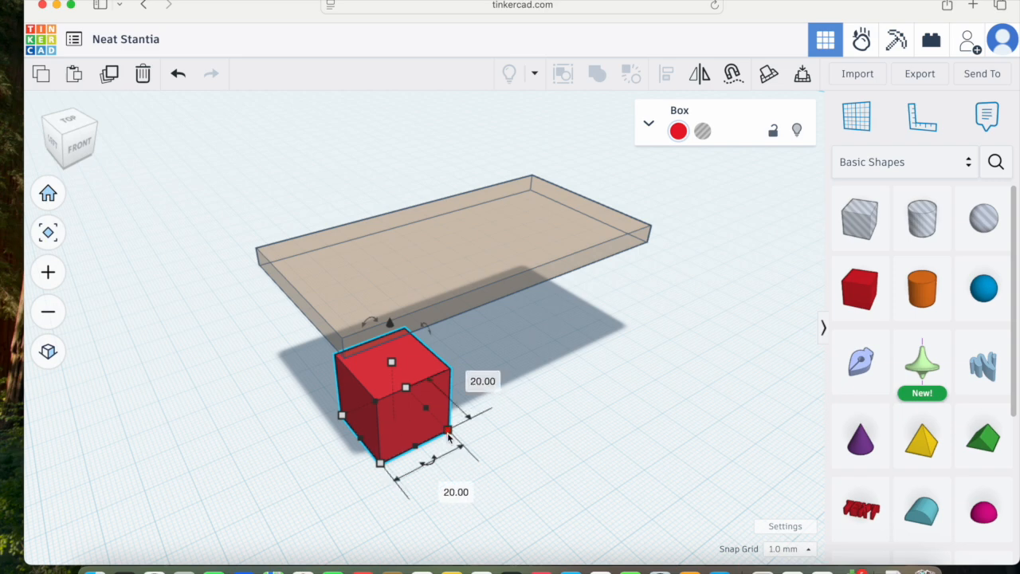
text(5)
key(Return)
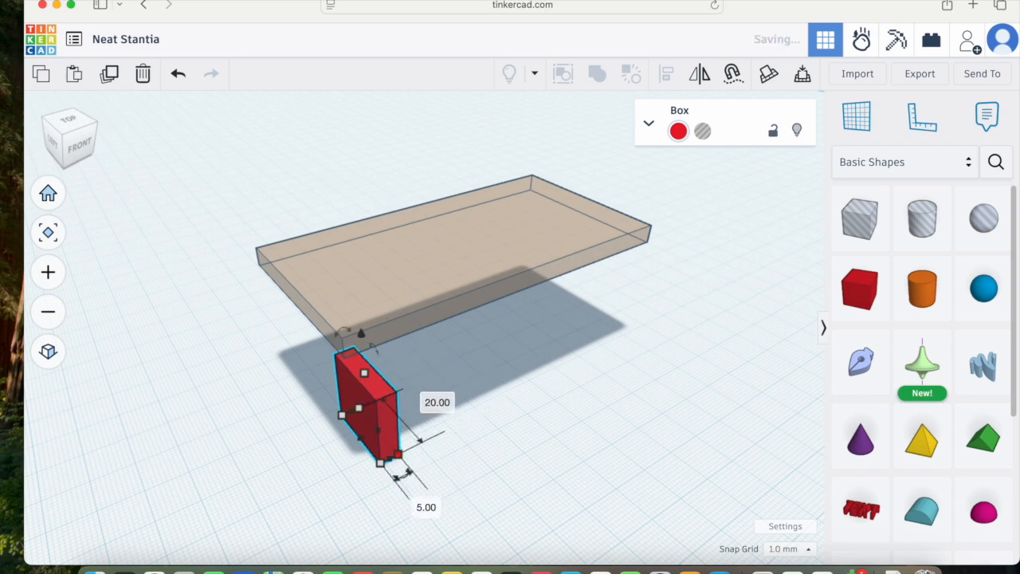
click(437, 402)
text(5)
key(Return)
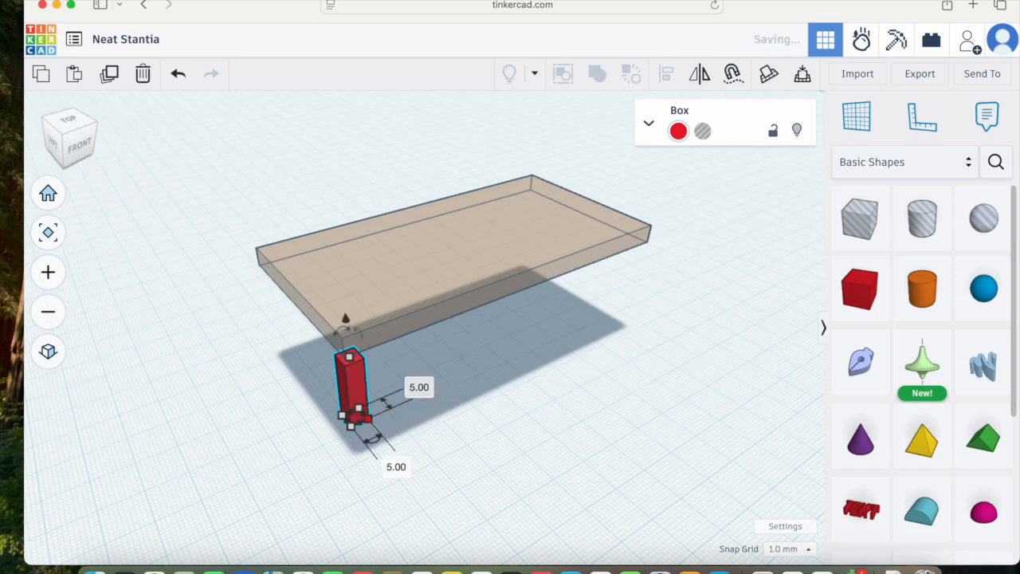
Step: Nudge the box left toward the tabletop's left end in a flat front view
click(79, 144)
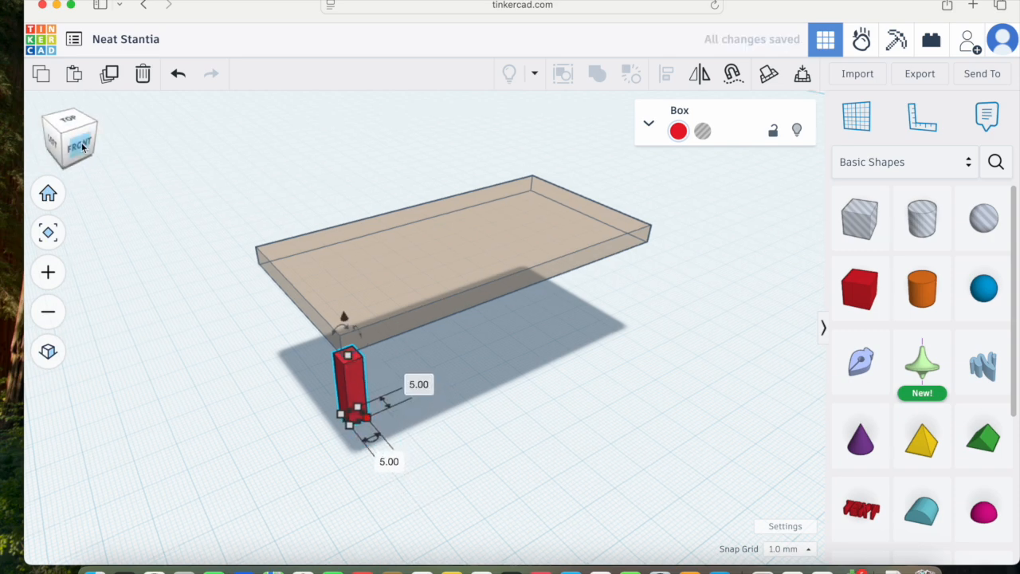
click(48, 352)
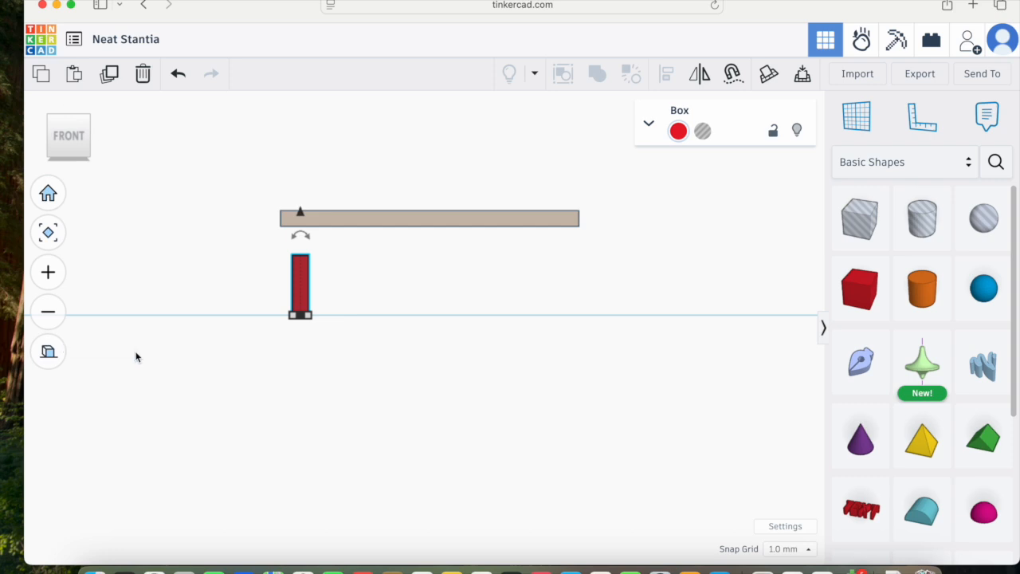
key(Left)
key(Left)
key(Left)
key(Left)
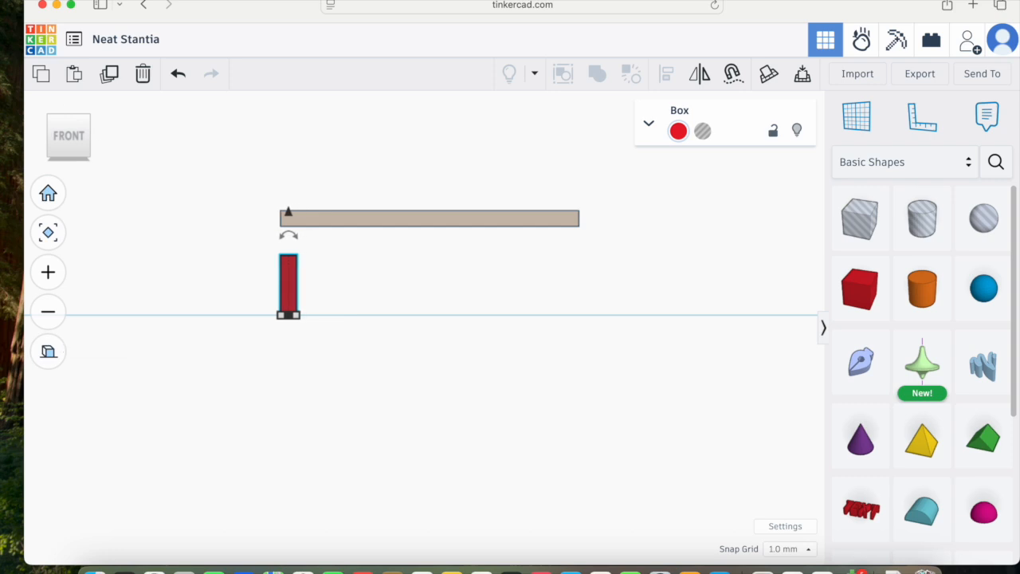
Step: Stretch the box's height to 30 mm so it reaches the tabletop's underside
scroll(292, 264, up, 8)
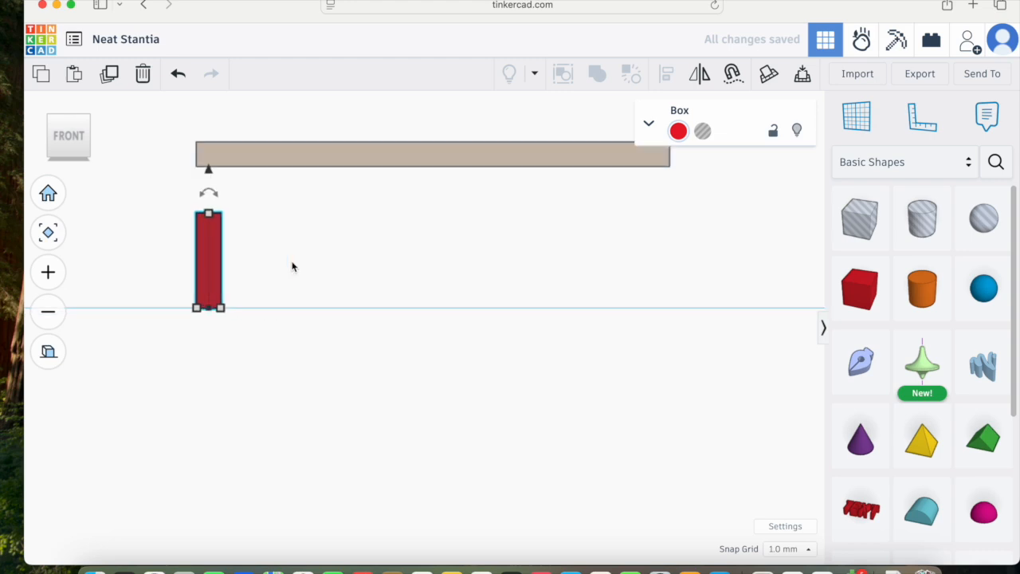
scroll(275, 234, down, 2)
click(48, 231)
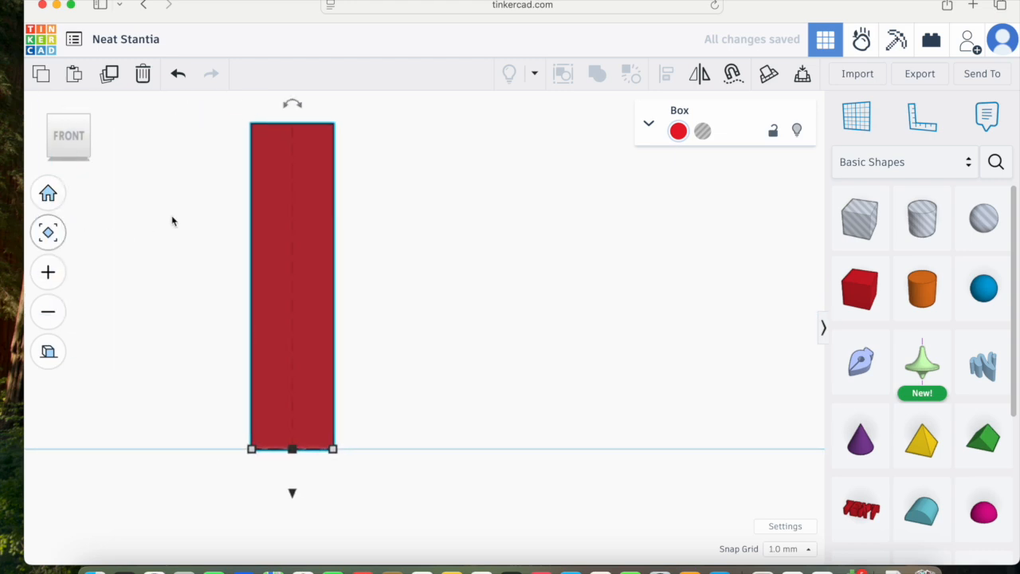
scroll(381, 239, down, 3)
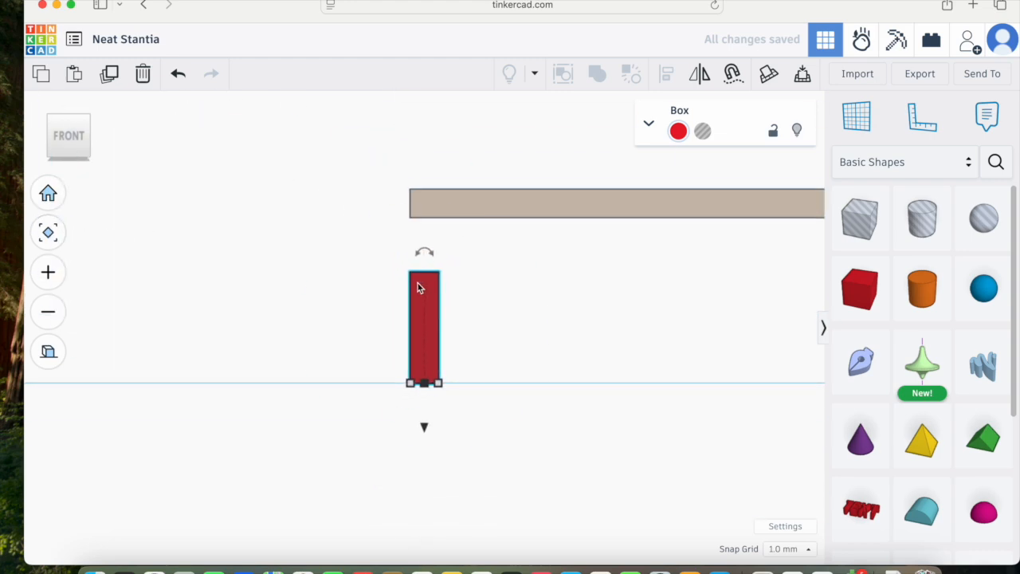
drag(420, 317, 429, 322)
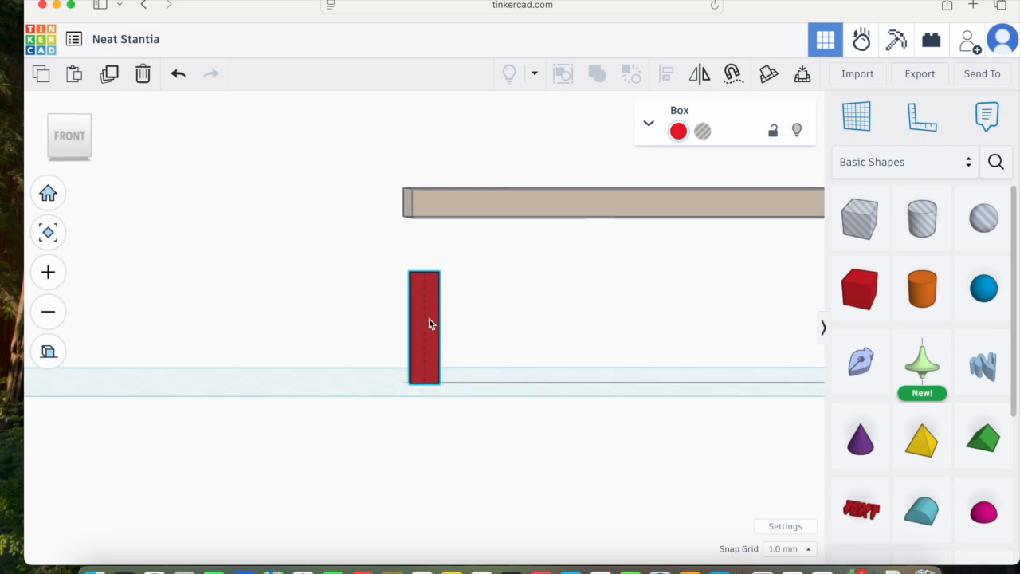
right_drag(429, 323, 437, 296)
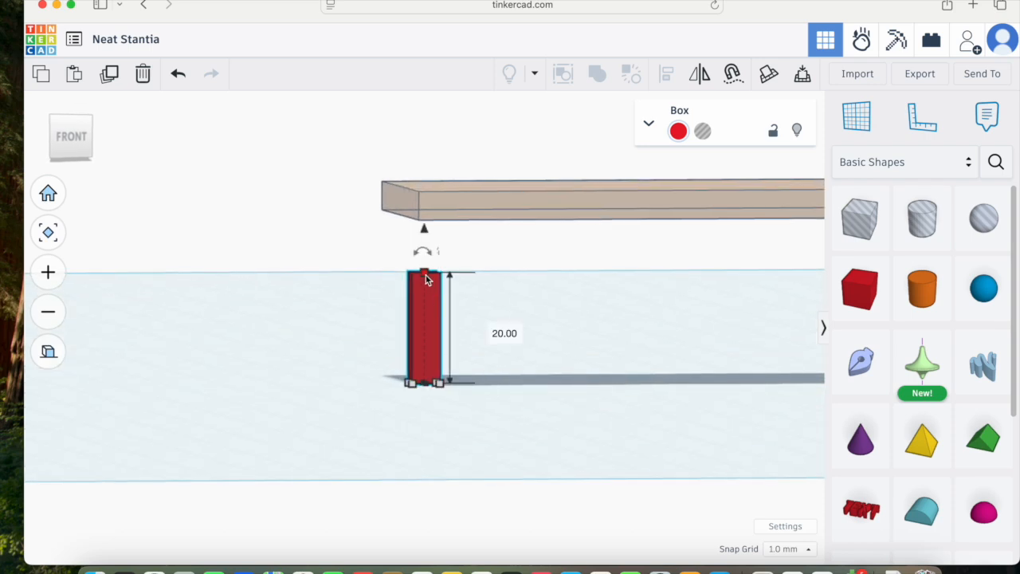
click(63, 140)
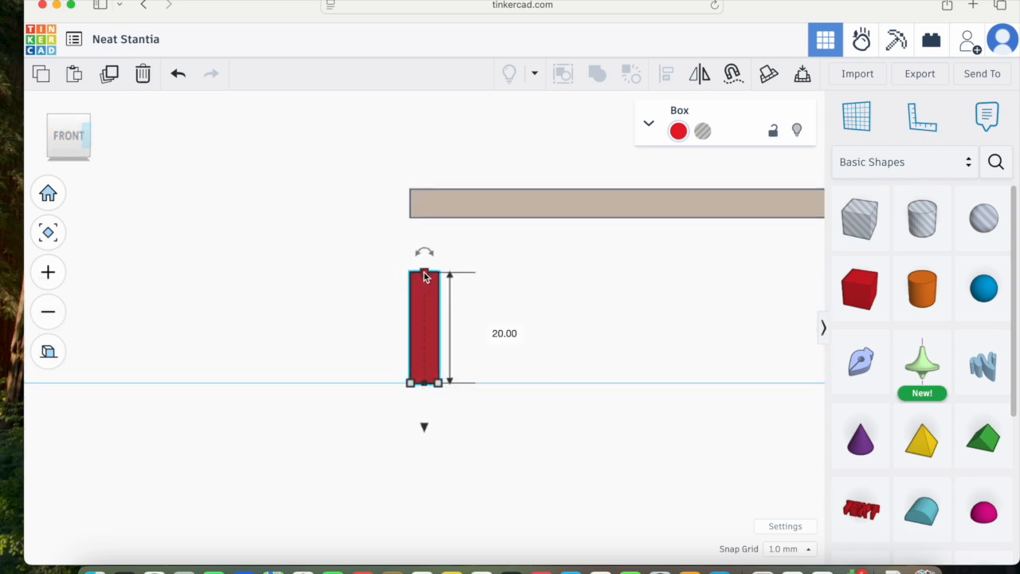
drag(425, 272, 426, 217)
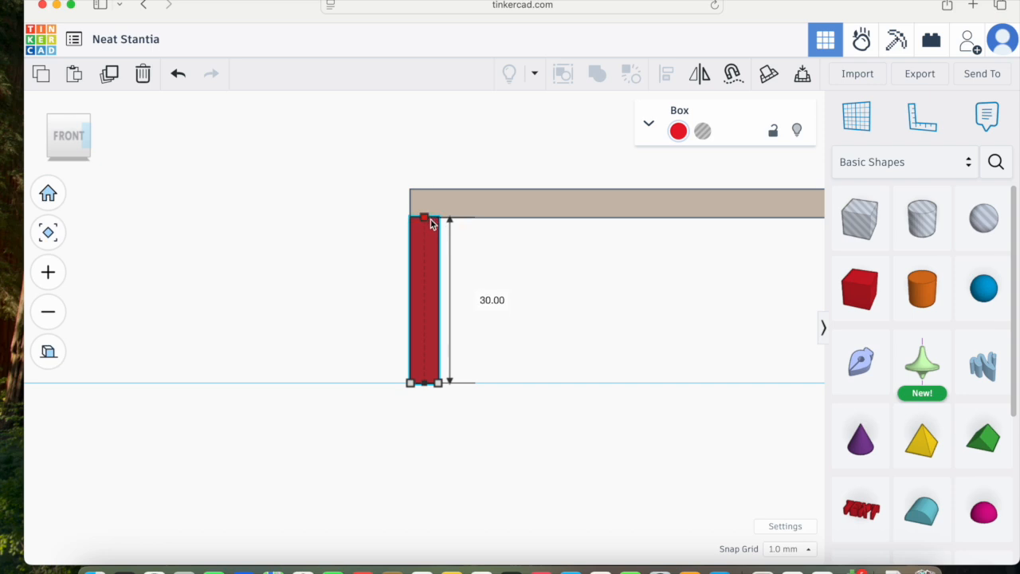
Step: Nudge the leg in top view to the tabletop's front-left corner
click(68, 116)
click(73, 123)
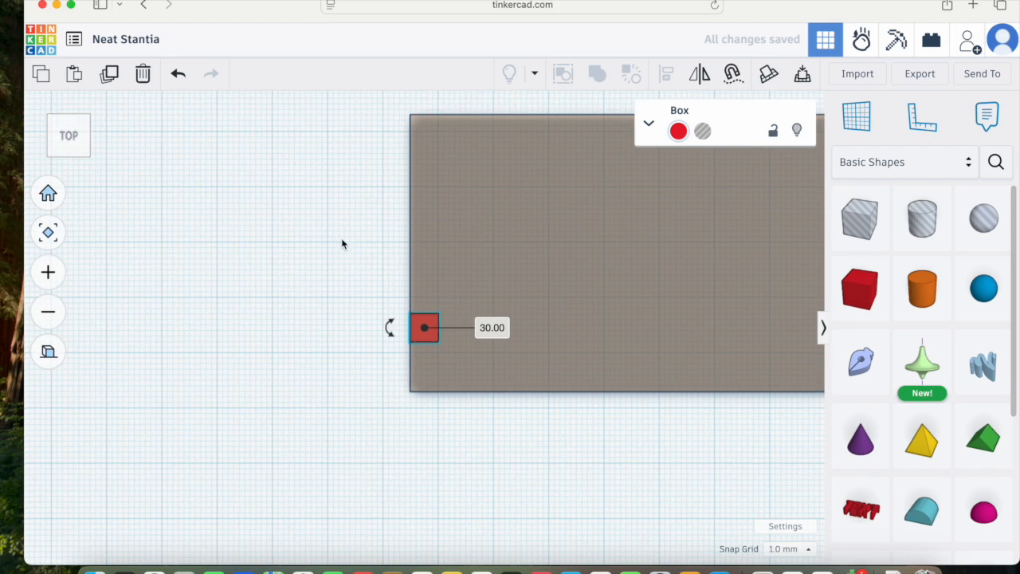
key(Down)
key(Down)
key(Down)
key(Down)
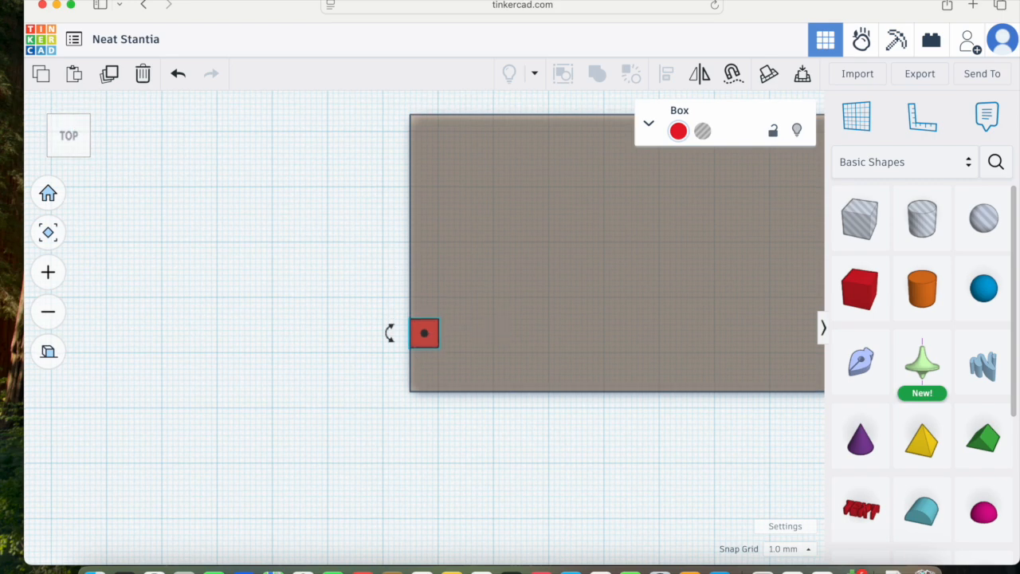
key(Down)
key(Down)
key(Down)
key(Down)
key(Down)
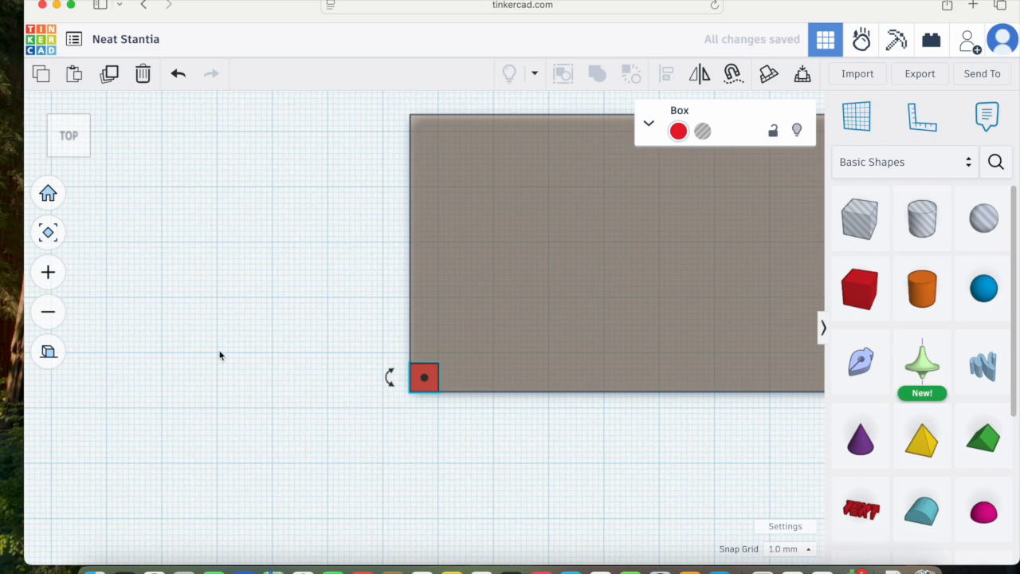
Step: Color the leg brown
click(48, 353)
right_drag(223, 427, 353, 319)
right_drag(525, 357, 405, 376)
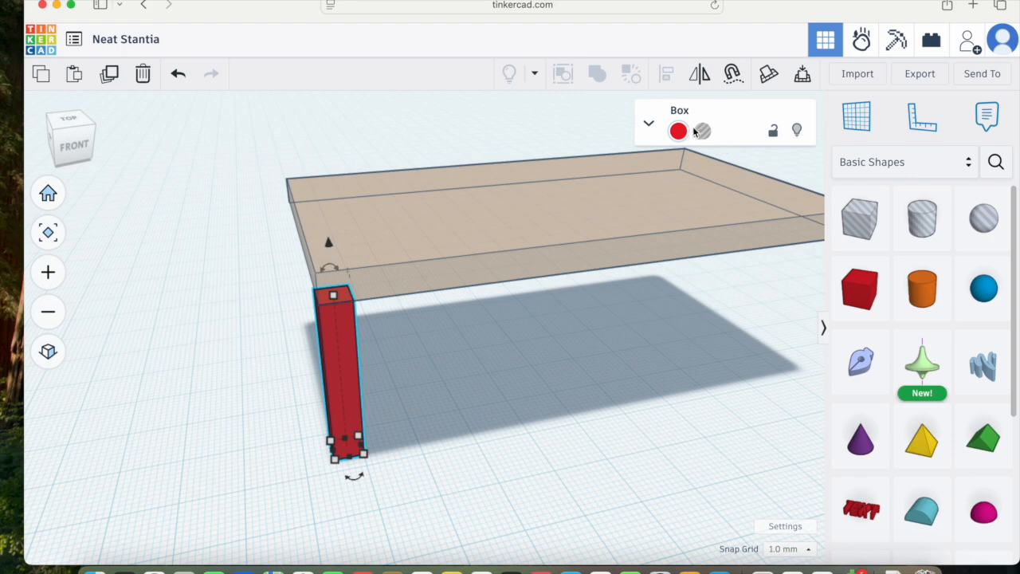
click(678, 131)
click(778, 244)
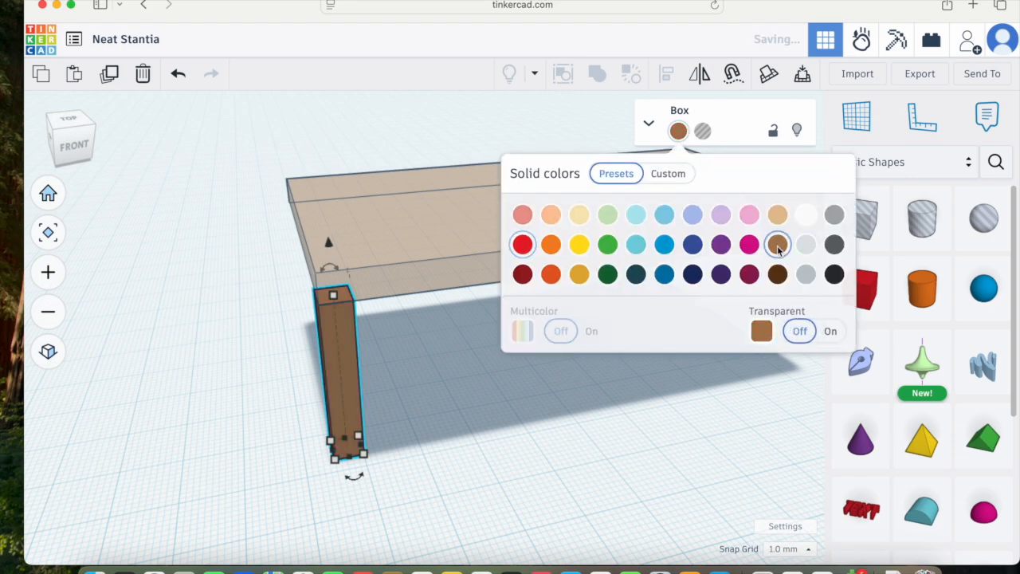
click(422, 460)
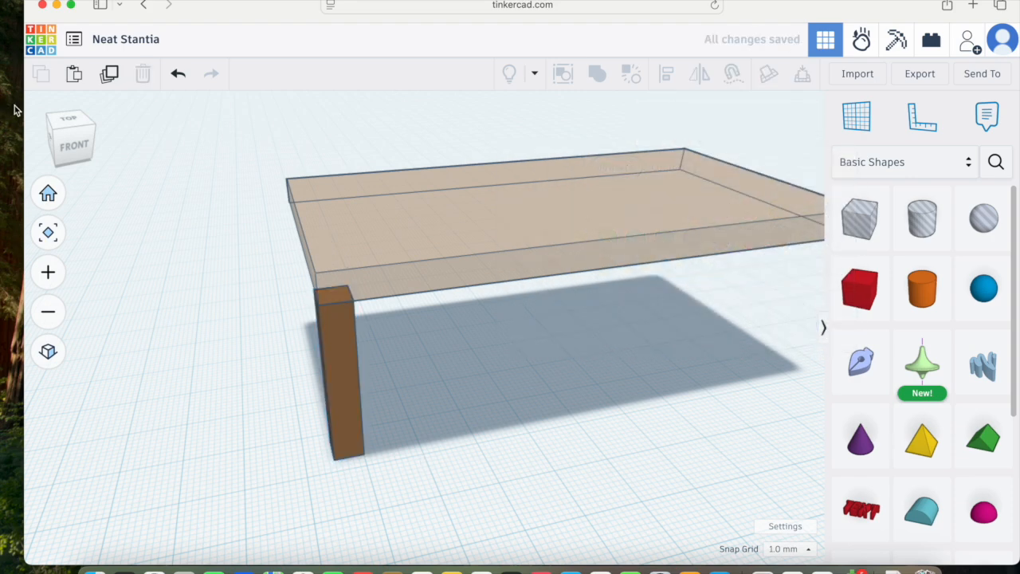
Step: Duplicate the leg and move the copy right to the tabletop's front-right corner
click(83, 144)
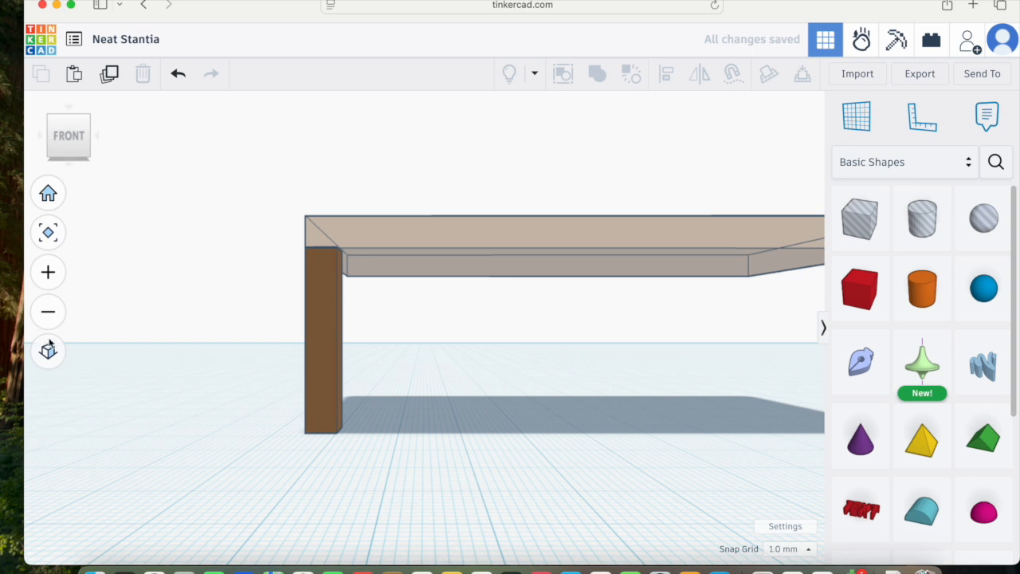
click(60, 363)
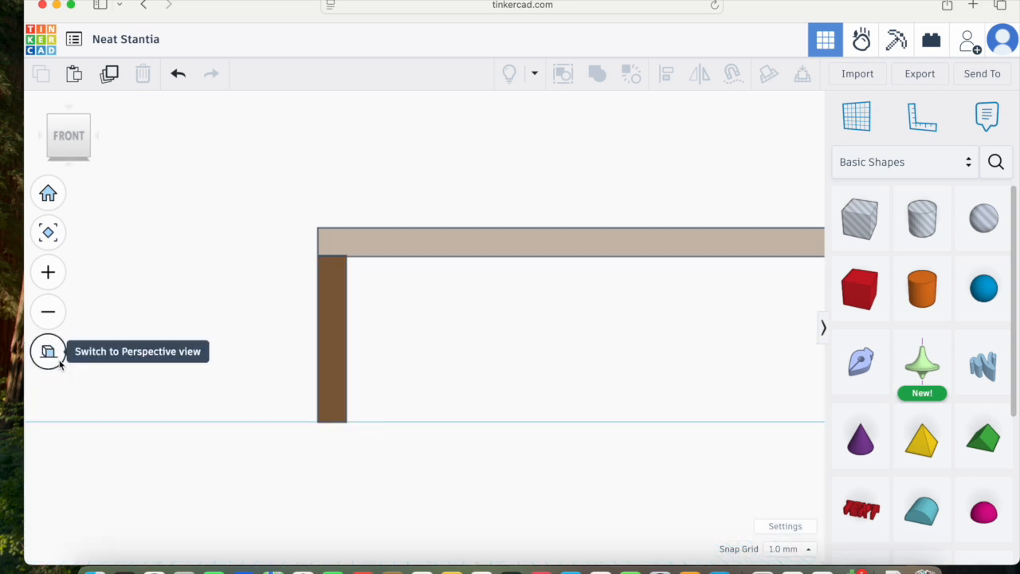
middle_drag(530, 377, 413, 384)
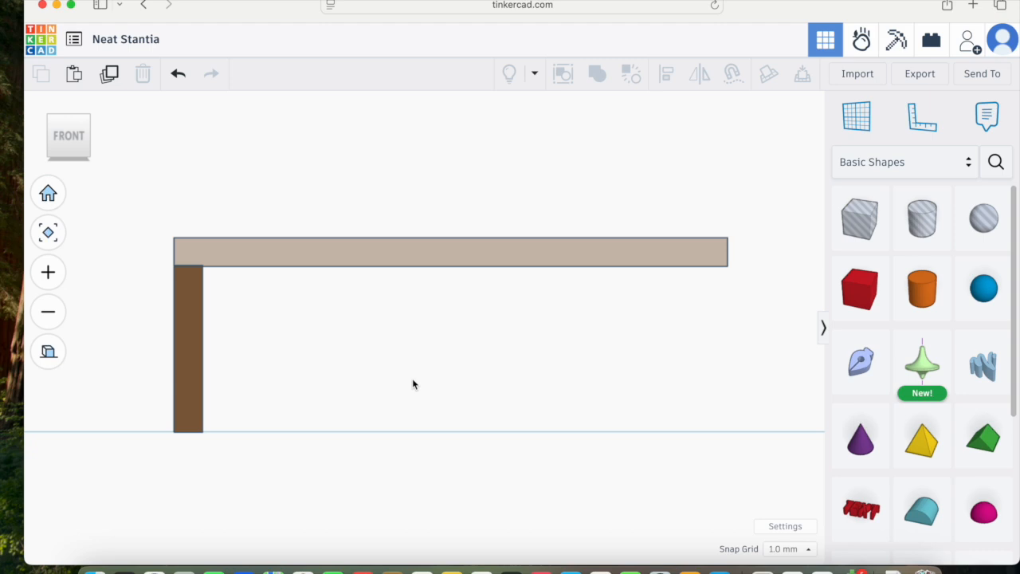
click(196, 340)
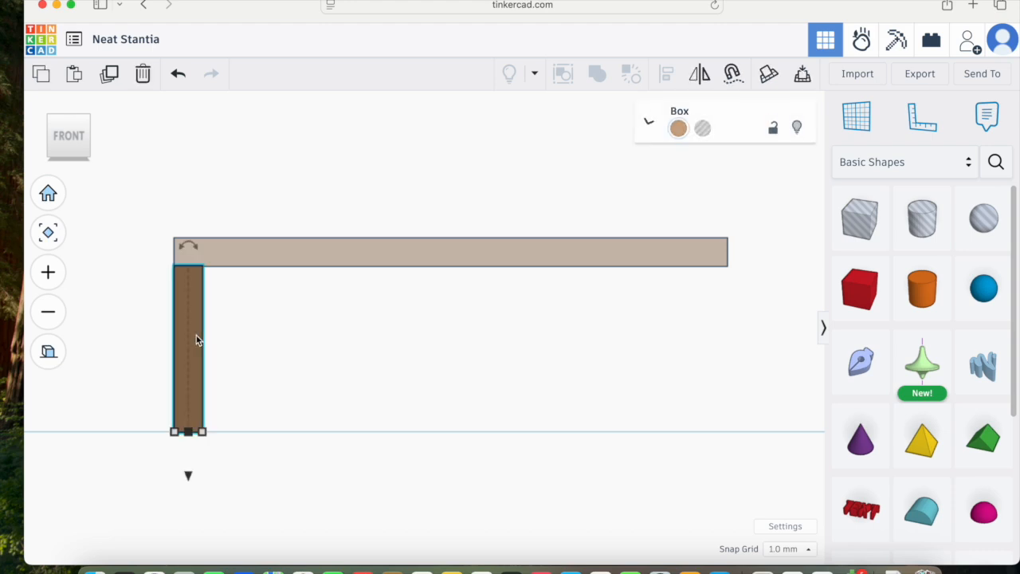
click(109, 74)
key(Right)
key(Right)
key(Right)
key(Right)
key(Right)
key(Right)
key(Right)
key(Right)
key(Right)
key(Right)
key(Right)
key(Right)
key(Right)
key(Right)
key(Right)
key(Right)
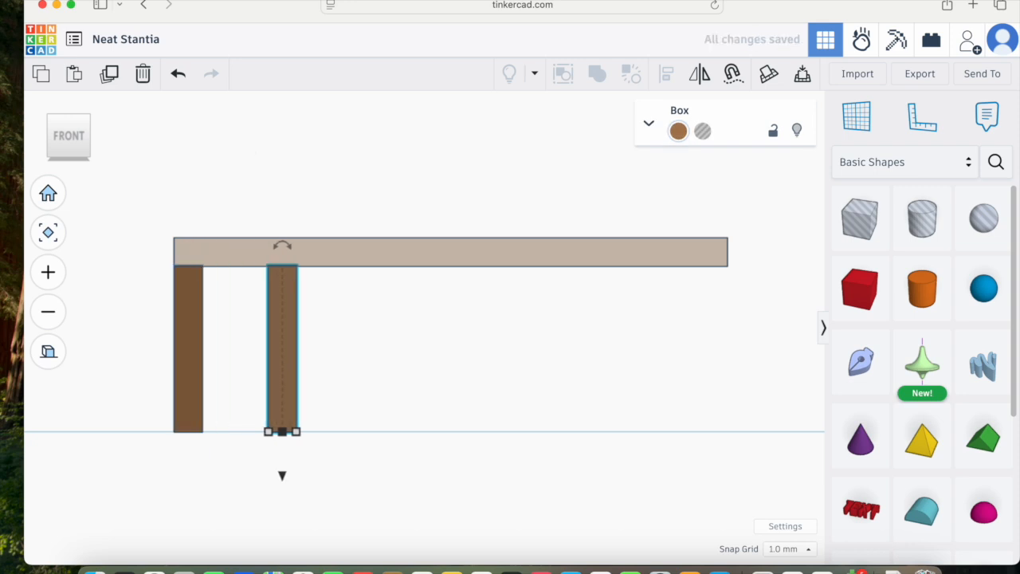
key(Right)
key(Right)
key(Right)
key(Right)
key(Right)
key(Right)
key(Right)
key(Right)
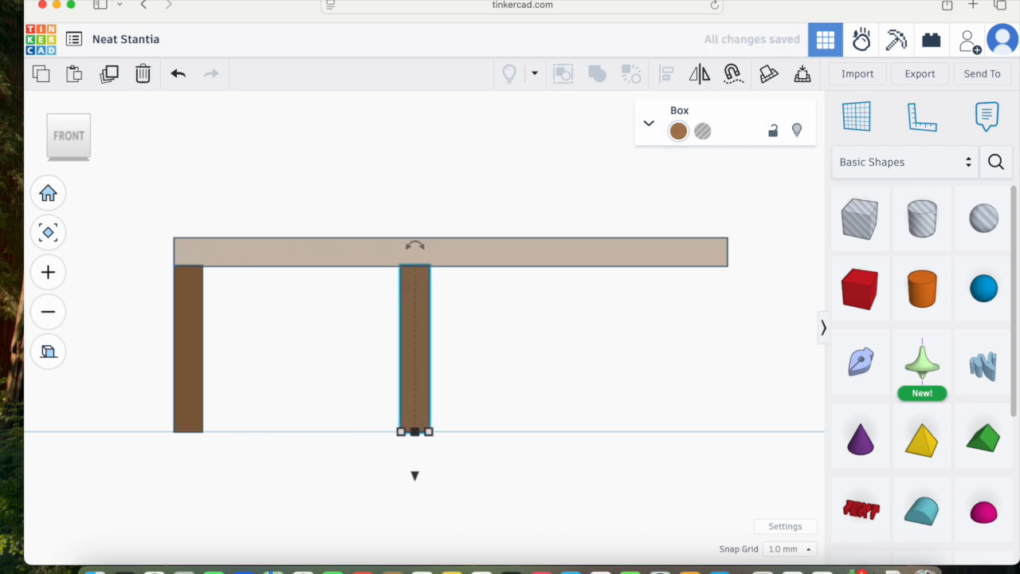
key(Right)
key(Right)
key(Right)
key(Right)
key(Right)
key(Right)
key(Right)
key(Right)
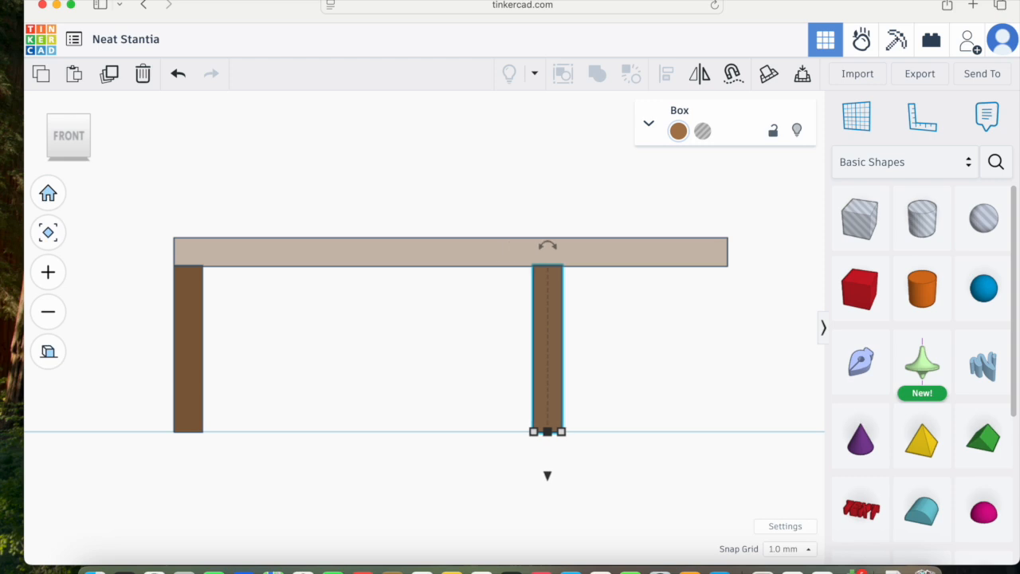
key(Right)
key(Right)
key(Right)
key(Right)
key(Right)
key(Right)
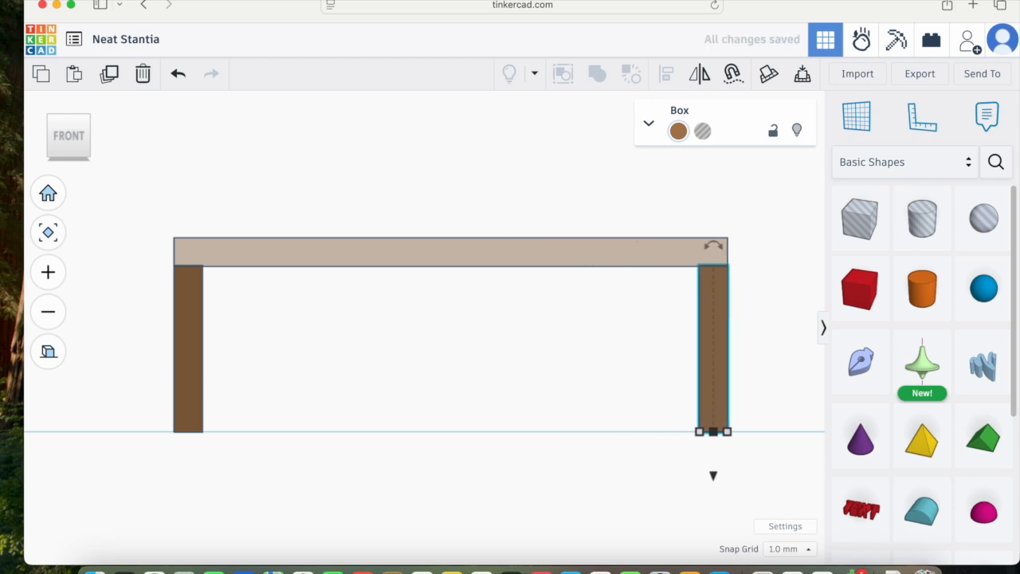
click(315, 333)
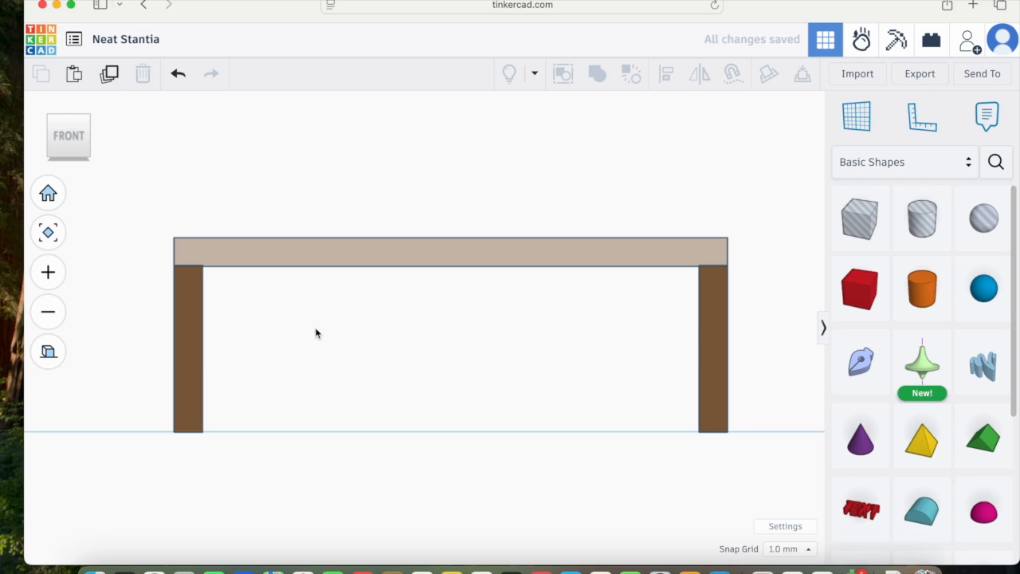
Step: Duplicate a leg from the left side view and move the copy to the opposite corner along the short side
right_drag(178, 325, 257, 341)
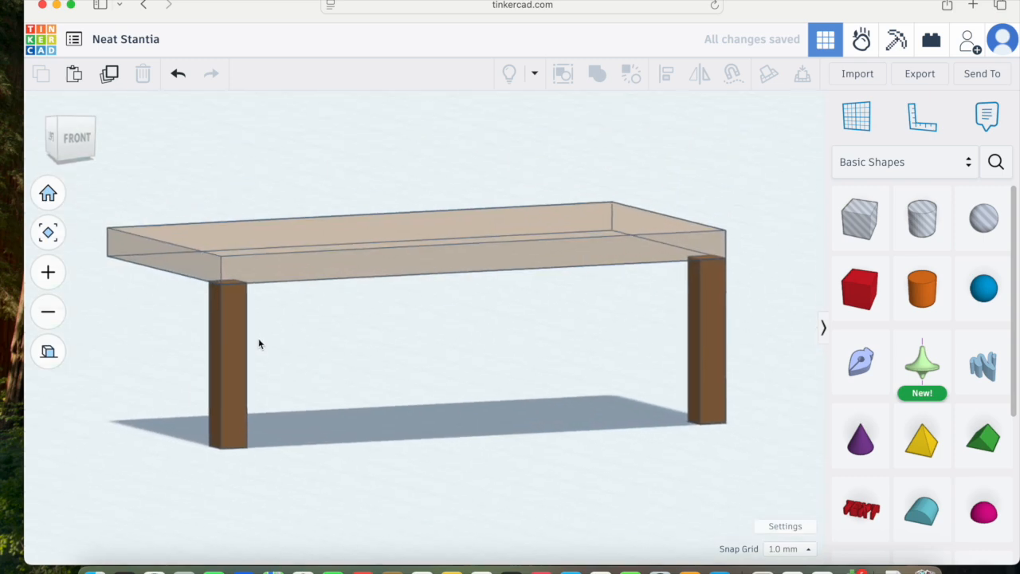
click(49, 142)
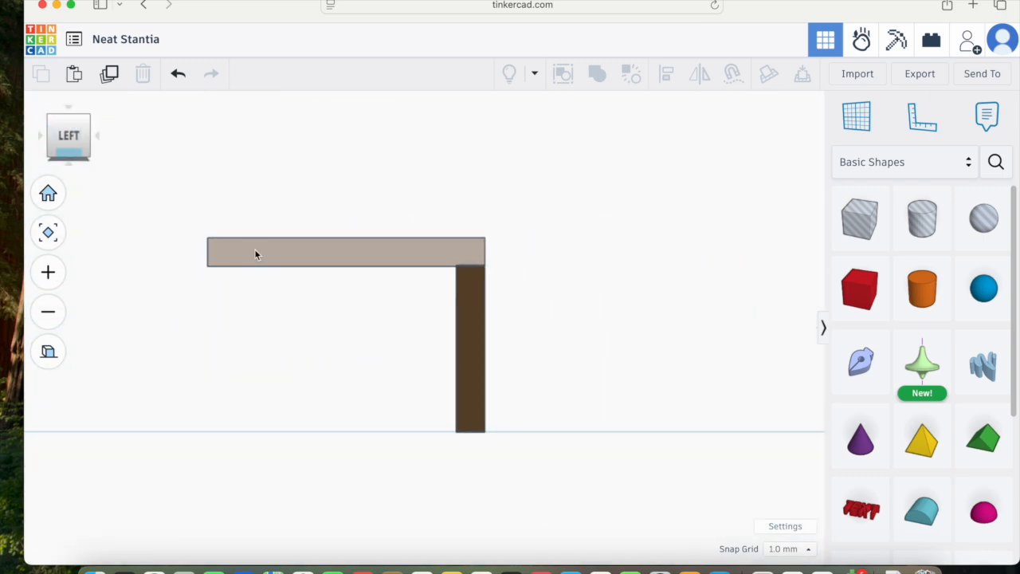
click(471, 355)
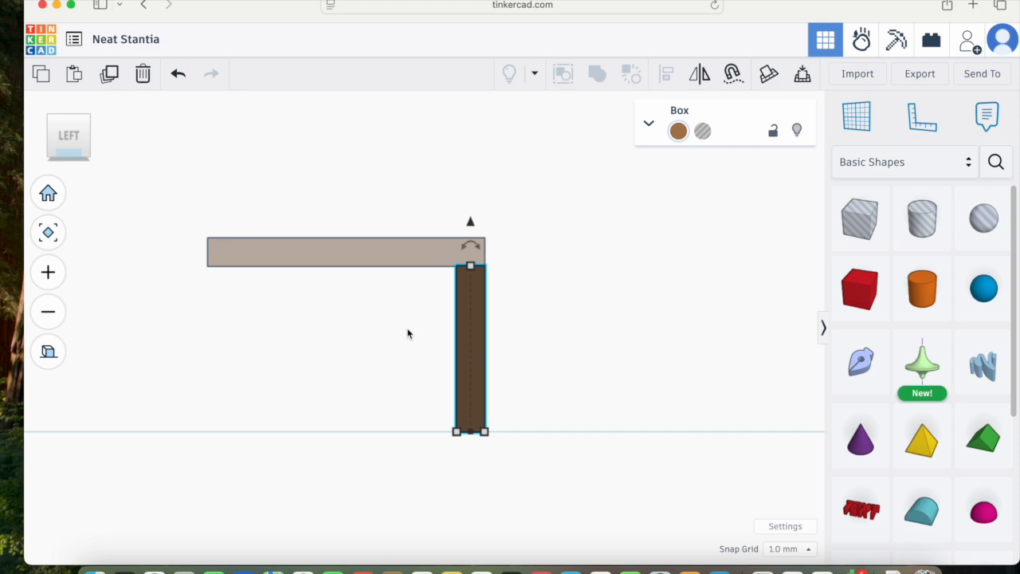
click(109, 73)
key(Left)
key(Left)
key(Left)
key(Left)
key(Left)
key(Left)
key(Left)
key(Left)
key(Left)
key(Left)
key(Left)
key(Left)
key(Left)
key(Left)
key(Left)
key(Left)
key(Left)
key(Left)
key(Left)
key(Left)
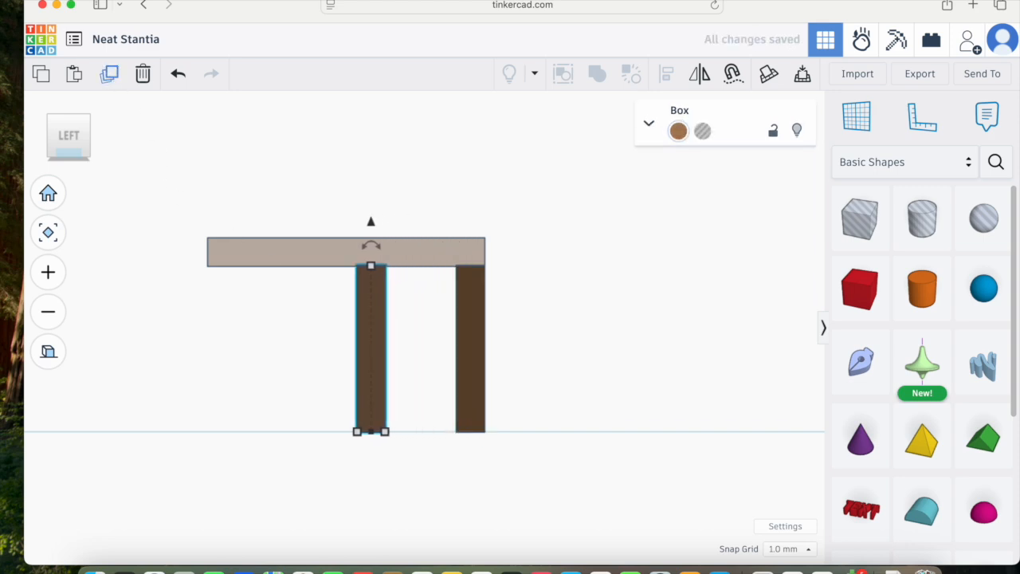
key(Left)
key(Left)
key(Left)
key(Left)
key(Left)
key(Left)
key(Left)
key(Left)
key(Left)
key(Left)
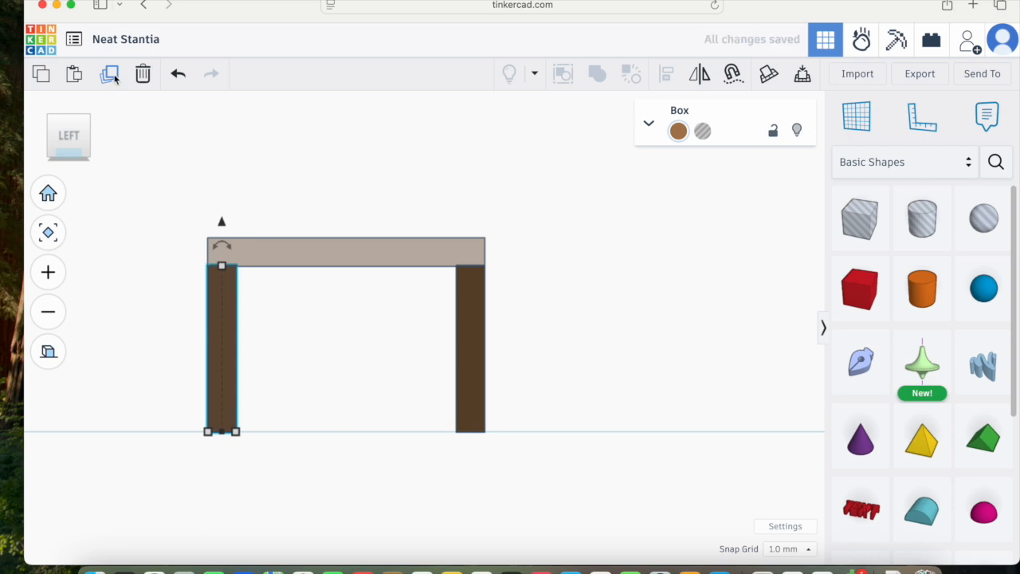
Step: Duplicate a leg from the back view and move the copy left to the tabletop's far corner
right_drag(207, 337, 352, 342)
click(56, 148)
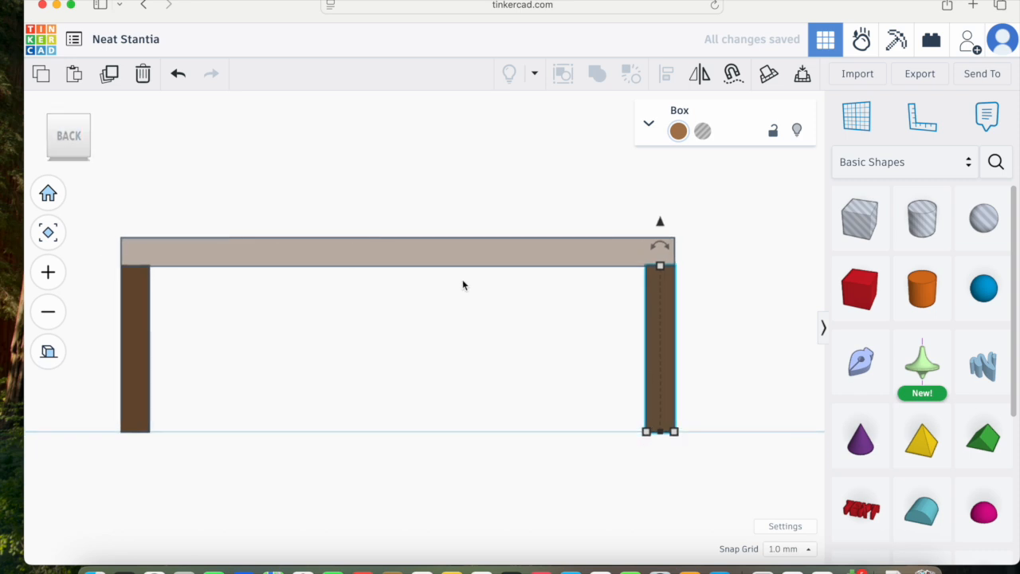
click(109, 73)
key(Left)
key(Left)
key(Left)
key(Left)
key(Left)
key(Left)
key(Left)
key(Left)
key(Left)
key(Left)
key(Left)
key(Left)
key(Left)
key(Left)
key(Left)
key(Left)
key(Left)
key(Left)
key(Left)
key(Left)
key(Left)
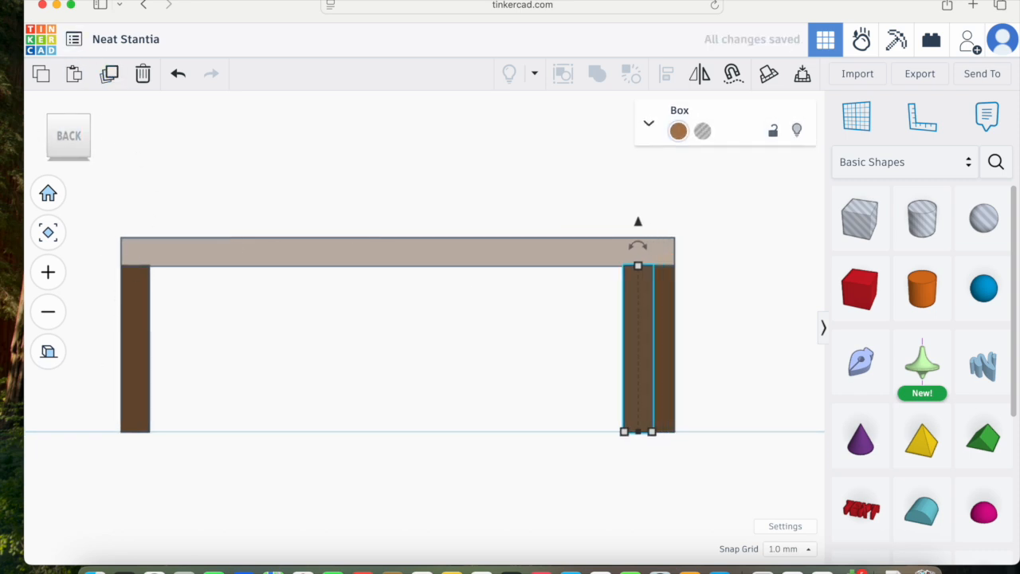
key(Left)
key(Left)
key(Left)
key(Left)
key(Left)
key(Left)
key(Left)
key(Left)
key(Left)
key(Left)
key(Left)
key(Left)
key(Left)
key(Left)
key(Left)
key(Left)
key(Left)
key(Left)
key(Left)
key(Left)
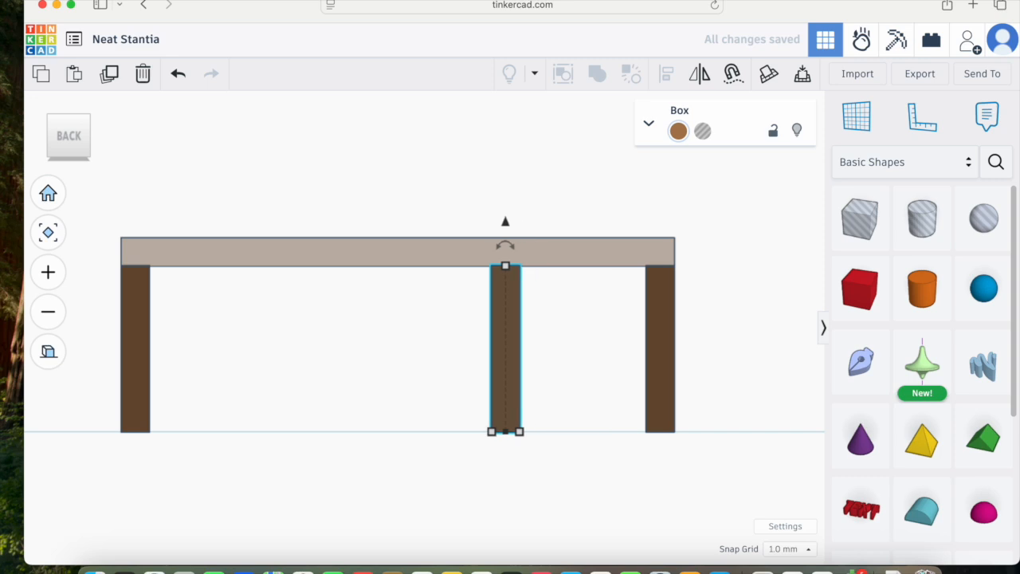
key(Left)
key(Left)
key(Left)
key(Left)
key(Left)
key(Left)
key(Left)
key(Left)
key(Left)
key(Left)
key(Left)
key(Left)
key(Left)
key(Left)
key(Left)
key(Left)
key(Left)
key(Left)
key(Left)
key(Left)
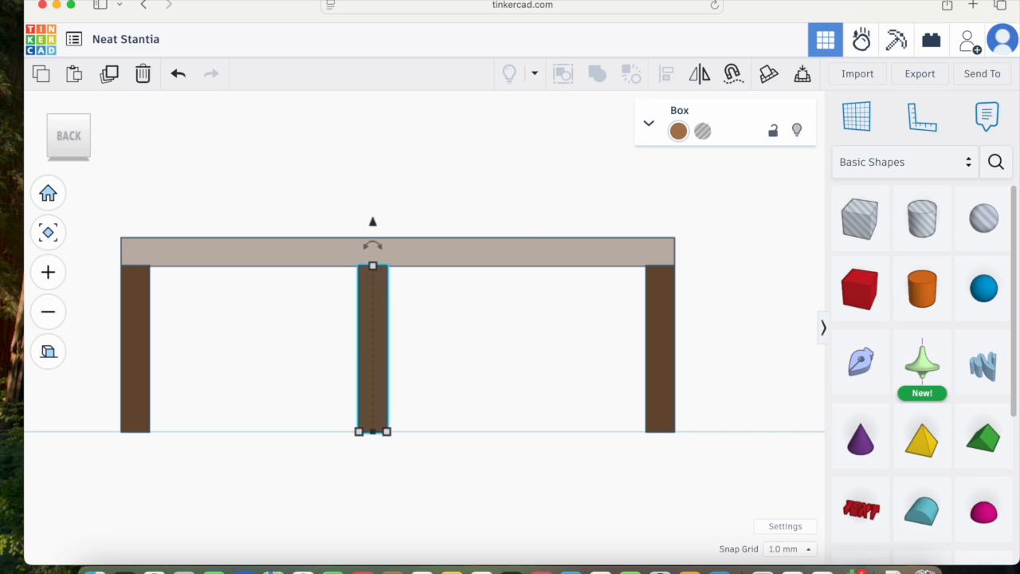
key(Left)
key(Left)
key(Left)
key(Left)
key(Left)
key(Left)
key(Left)
key(Left)
key(Left)
key(Left)
key(Left)
key(Left)
key(Left)
key(Left)
key(Left)
key(Left)
key(Left)
key(Left)
key(Left)
key(Left)
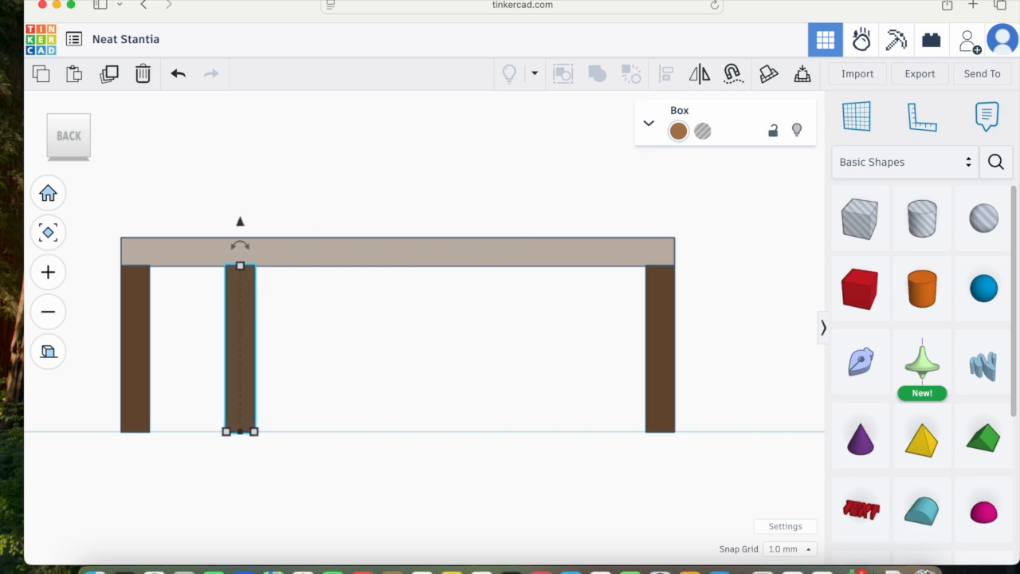
key(Left)
key(Left)
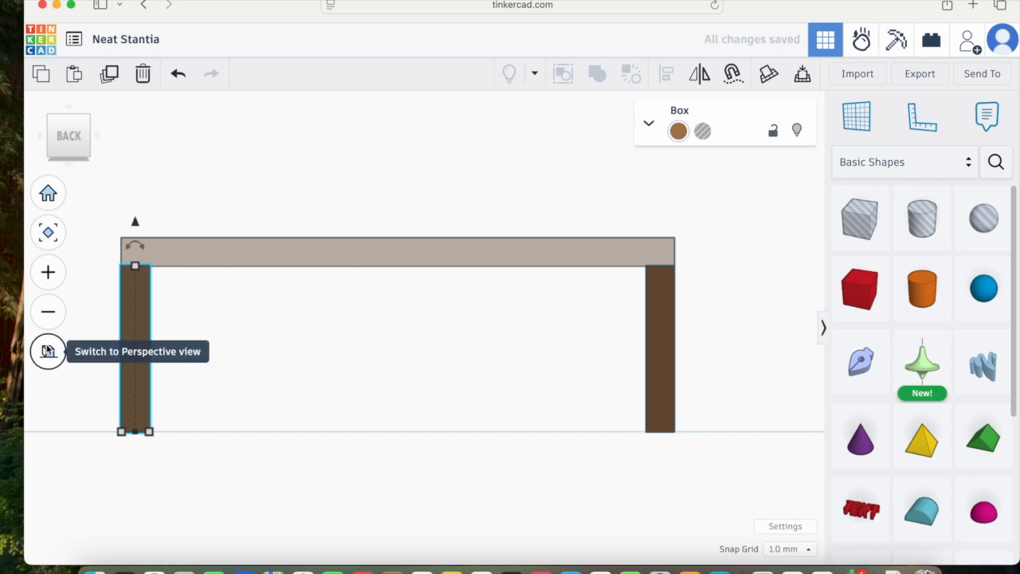
Step: Move the copied leg in top view up under the tabletop's remaining corner
click(48, 350)
scroll(365, 401, down, 3)
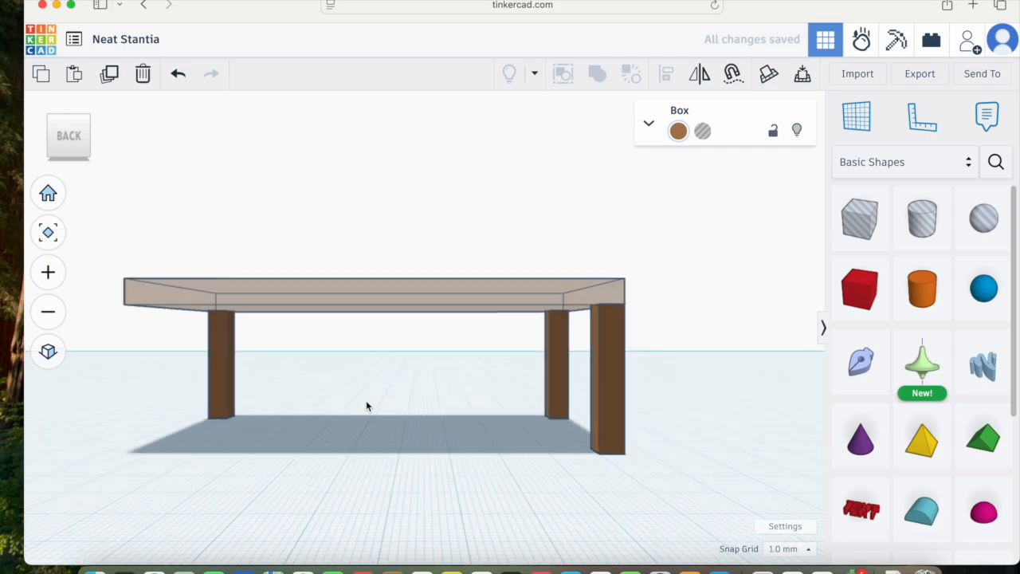
scroll(386, 372, down, 3)
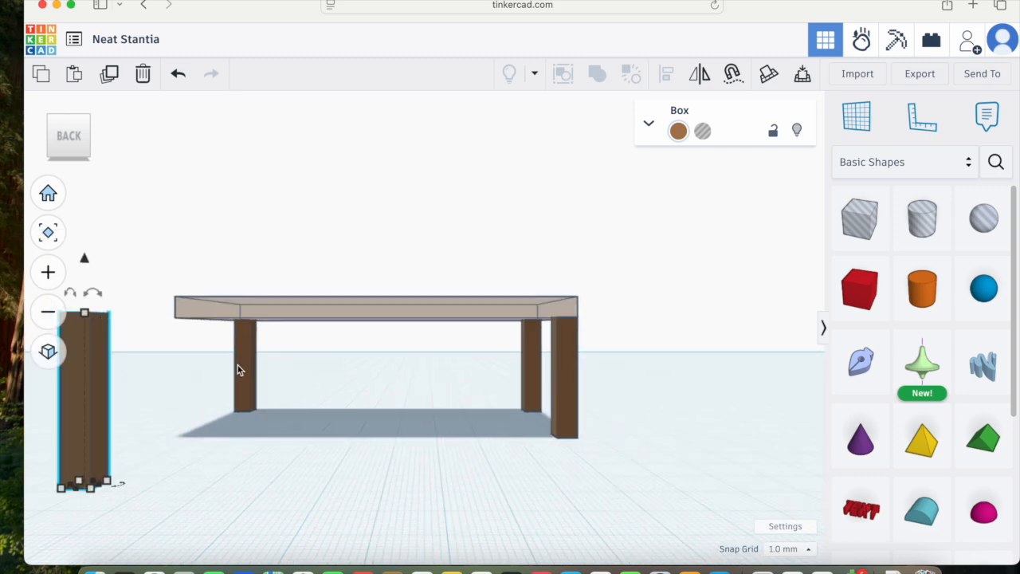
scroll(276, 377, down, 1)
scroll(271, 379, down, 1)
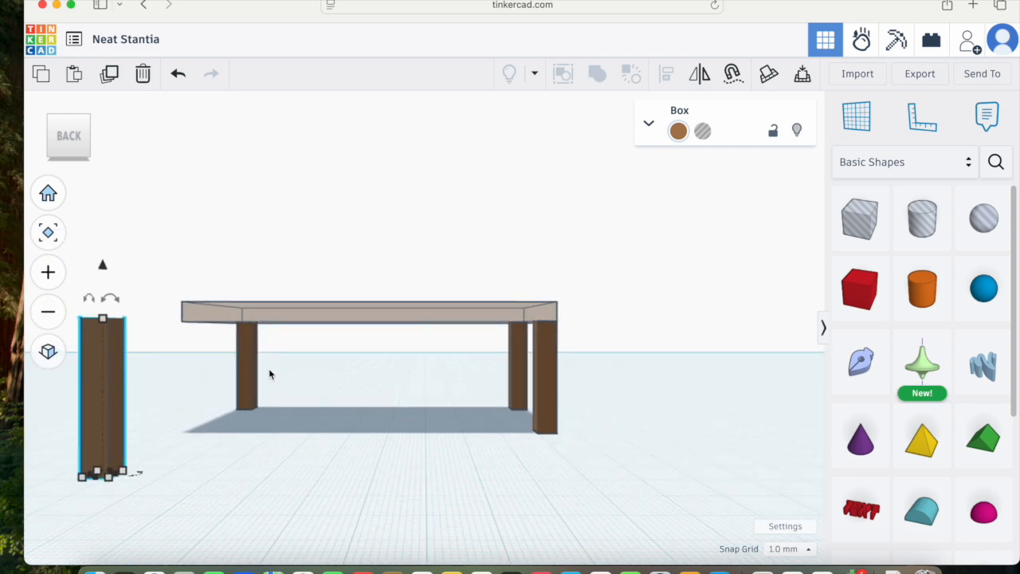
drag(79, 130, 67, 157)
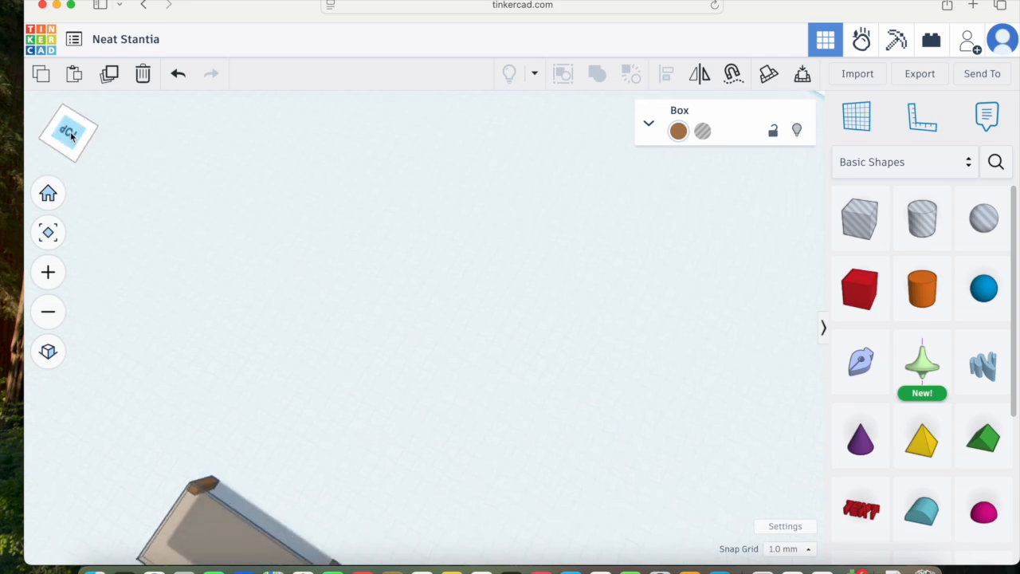
click(69, 136)
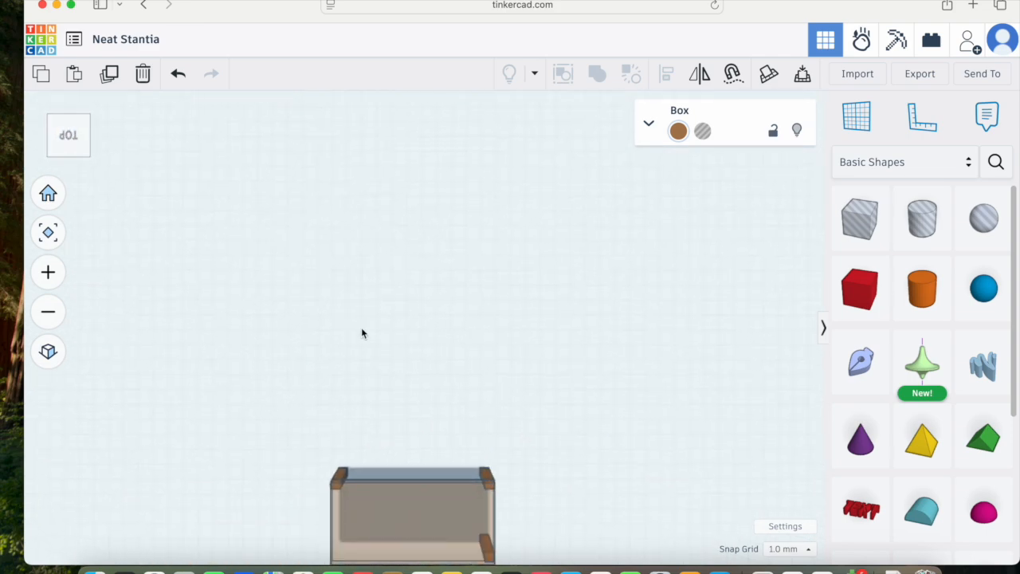
click(49, 233)
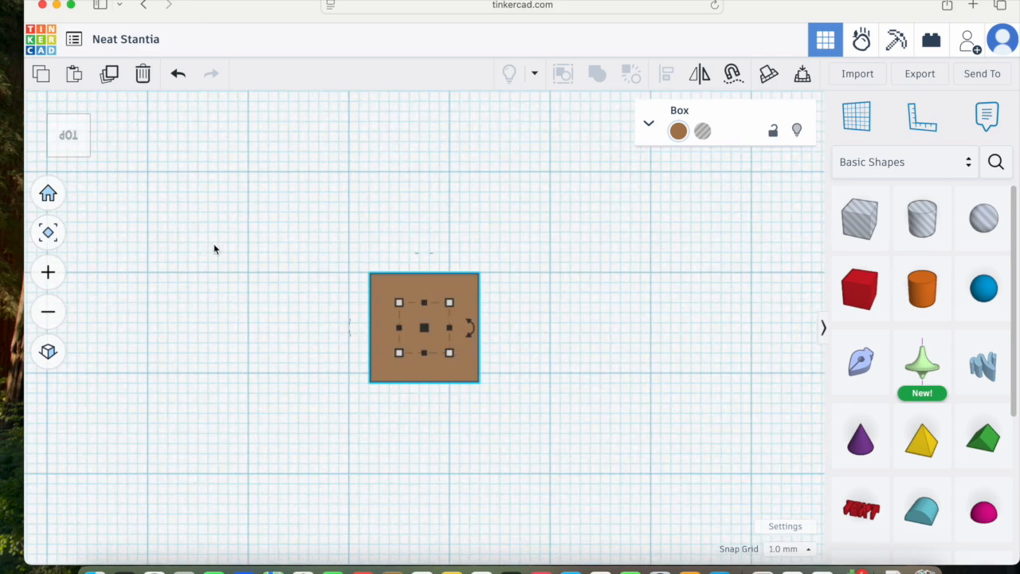
scroll(428, 283, down, 5)
middle_drag(596, 195, 575, 256)
scroll(533, 348, up, 5)
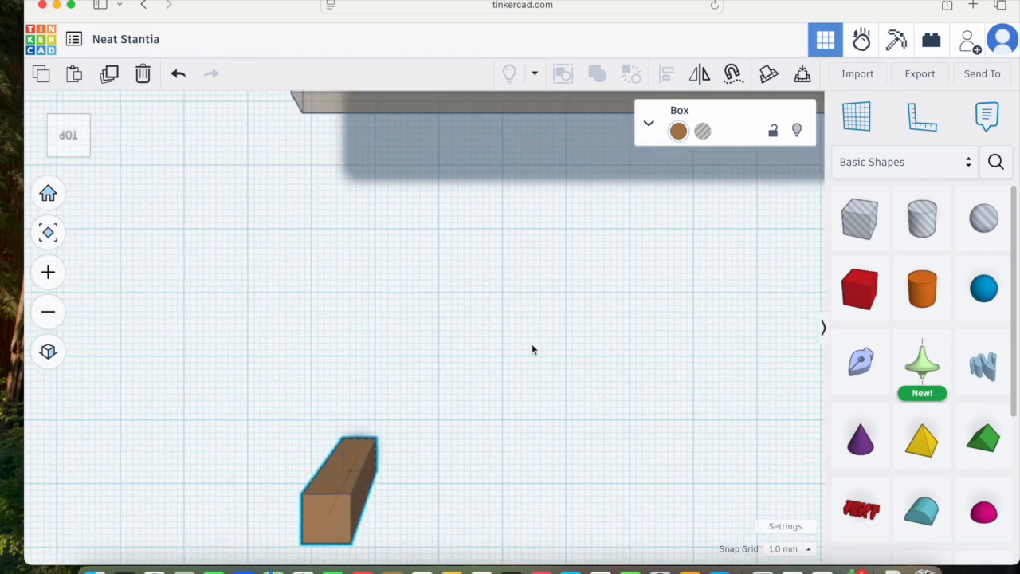
click(48, 351)
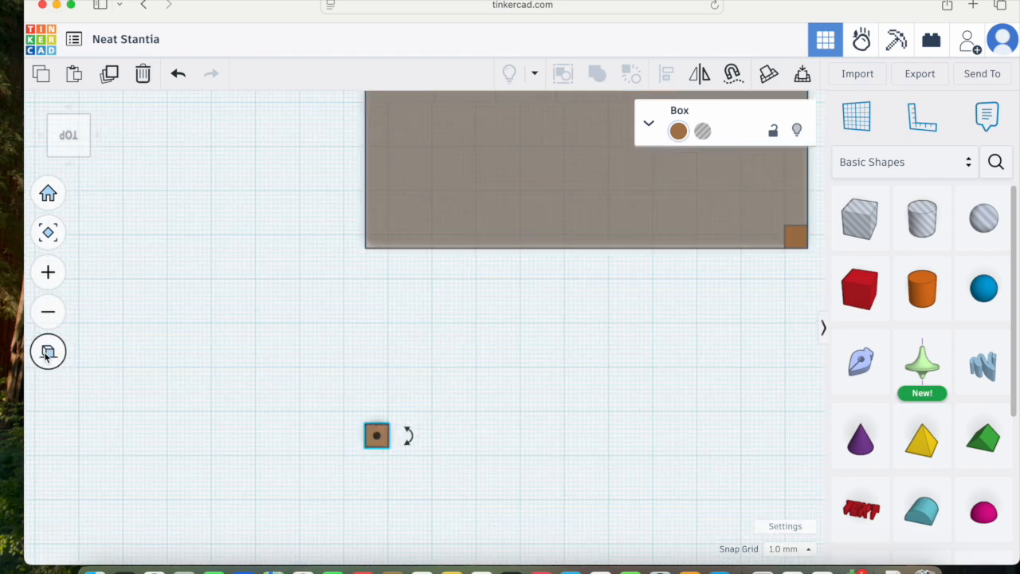
key(Up)
key(Up)
key(Up)
key(Up)
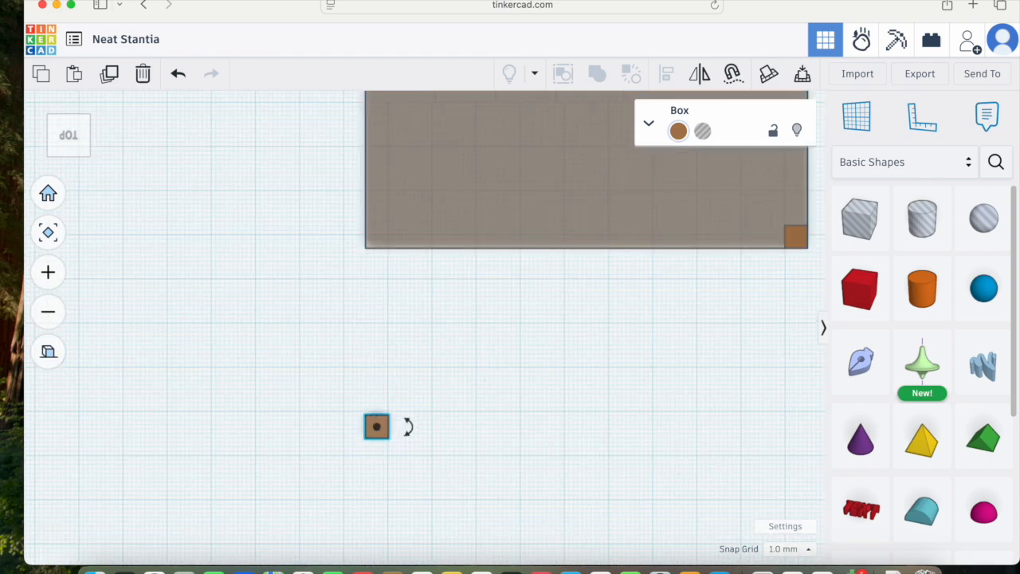
key(Up)
key(Up)
key(Up)
key(Up)
key(Up)
key(Up)
key(Up)
key(Up)
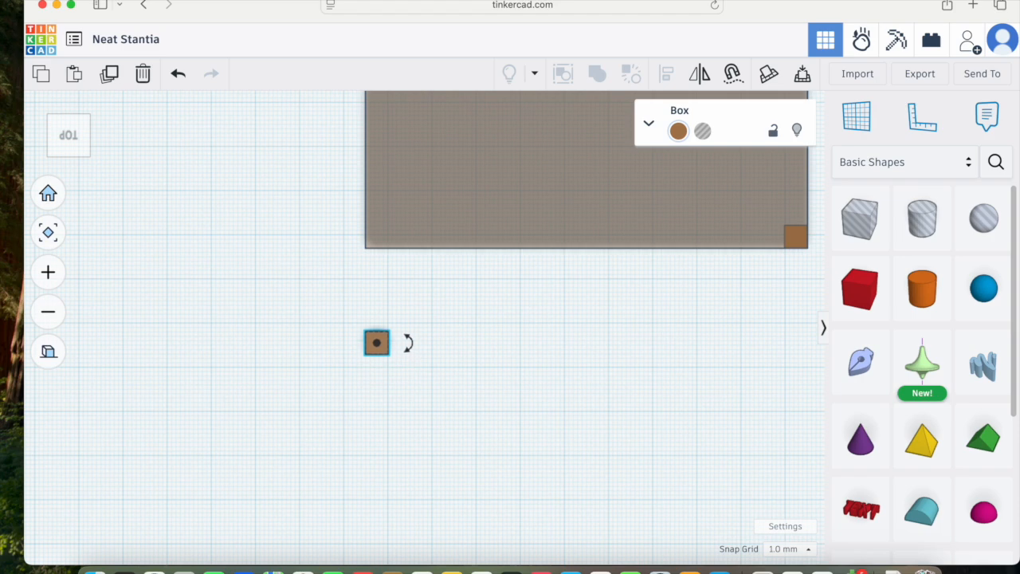
key(Up)
key(Up)
key(Up)
key(Up)
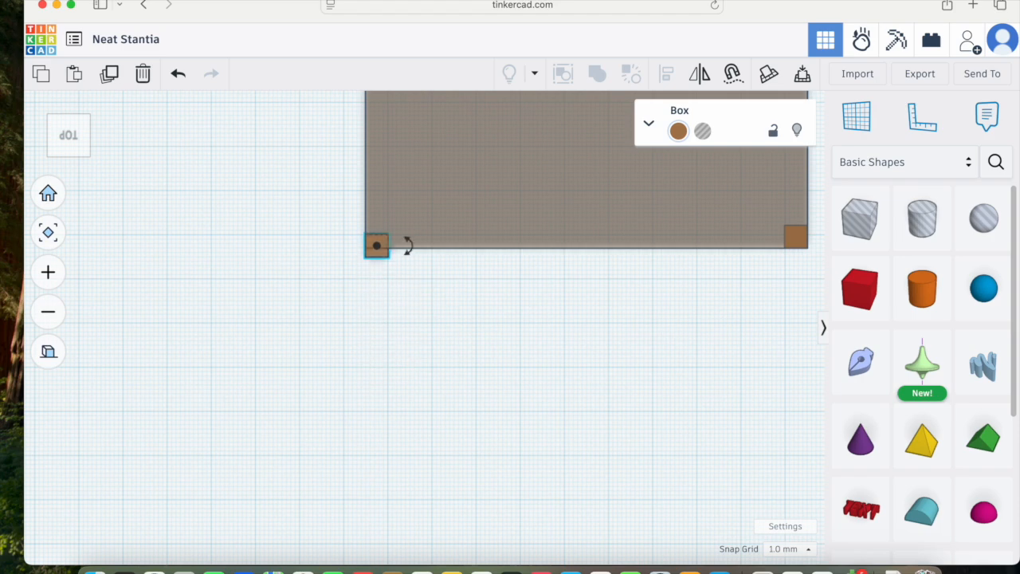
Step: Select the tabletop and turn off its transparency
right_drag(590, 398, 559, 385)
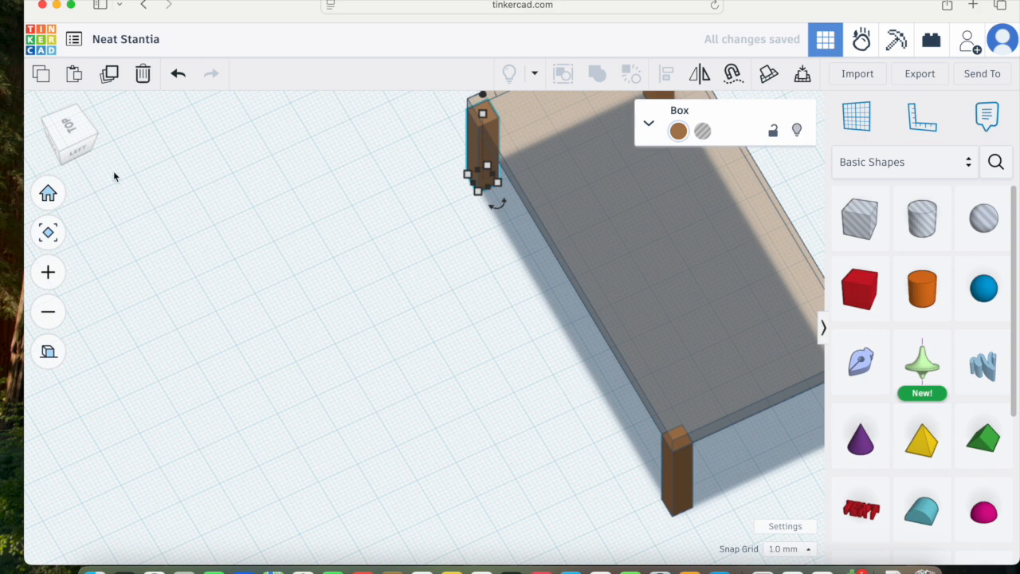
click(47, 350)
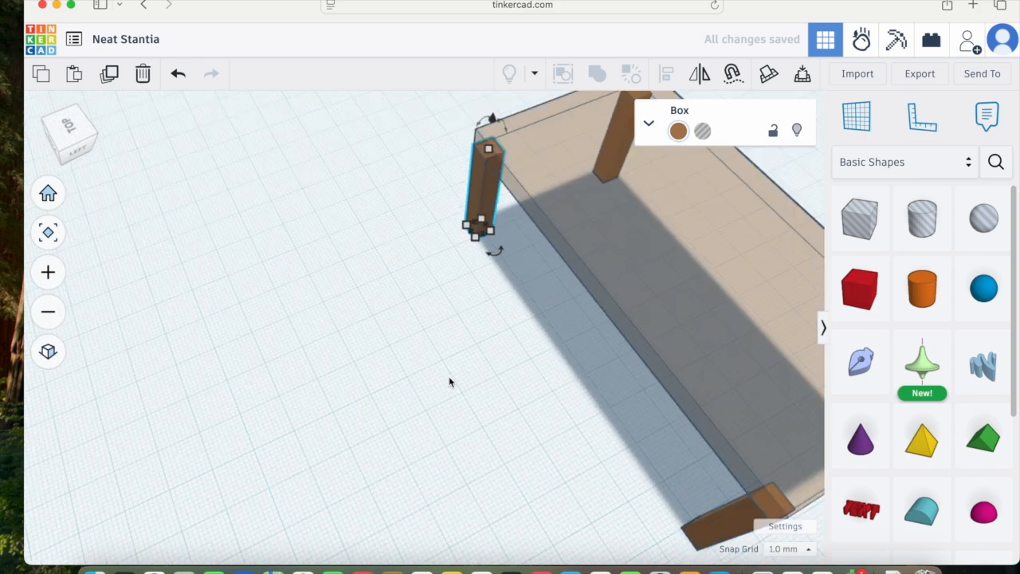
right_drag(598, 455, 563, 423)
right_drag(489, 382, 434, 349)
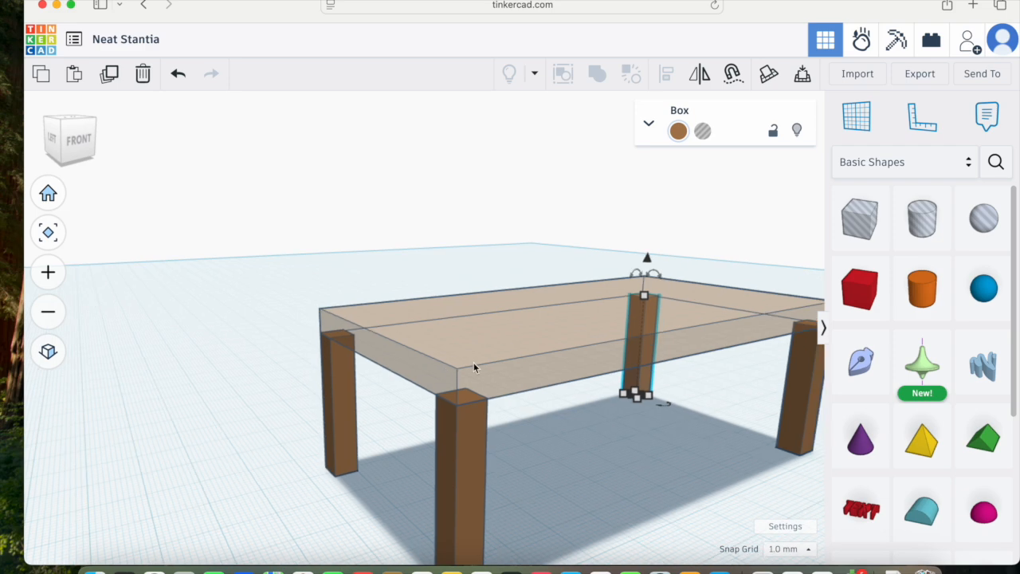
right_drag(556, 349, 560, 348)
click(560, 351)
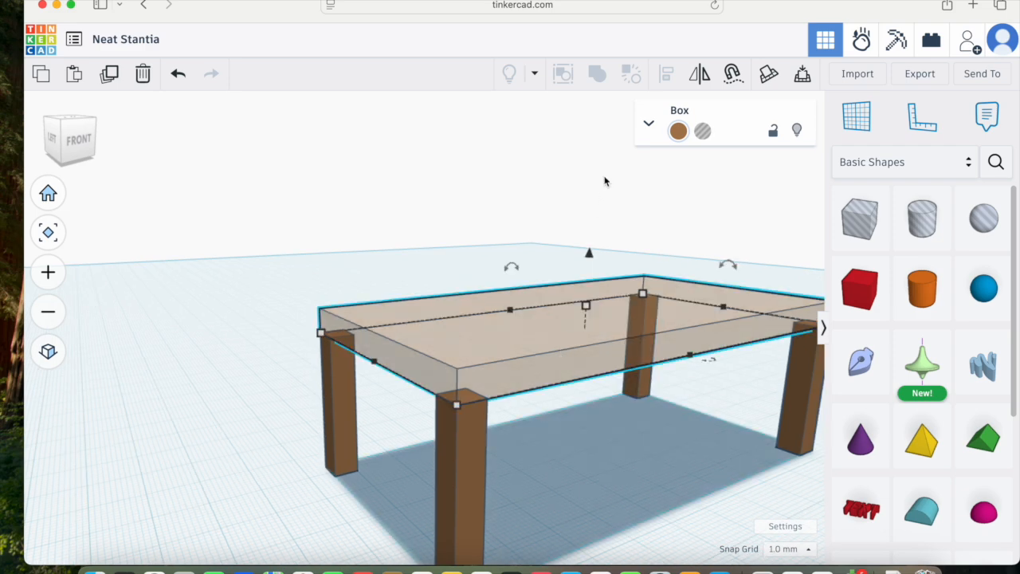
click(678, 131)
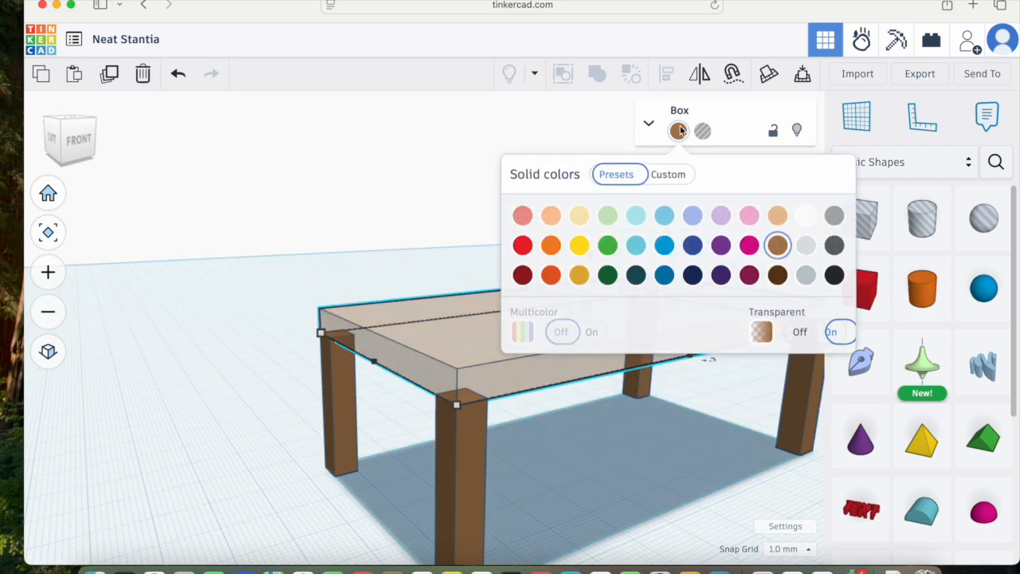
click(800, 331)
click(694, 412)
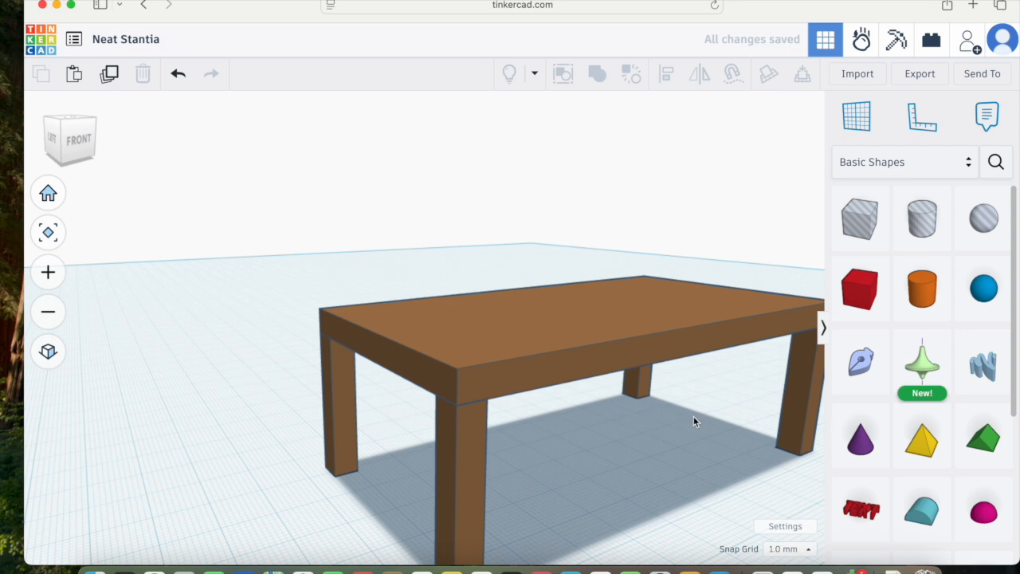
Step: Select the tabletop and all four legs and combine them into one union group
scroll(605, 416, down, 5)
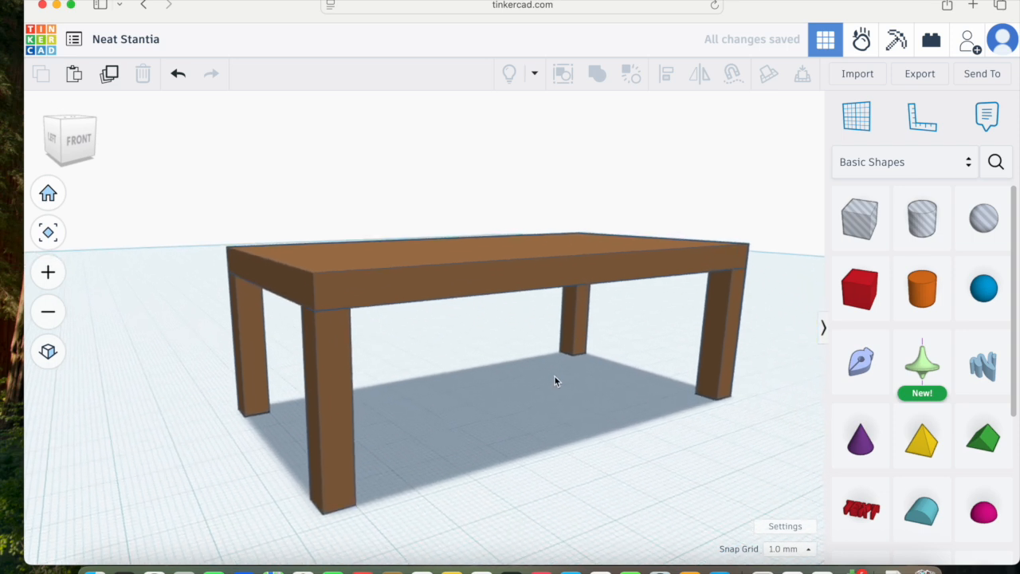
right_drag(542, 358, 540, 372)
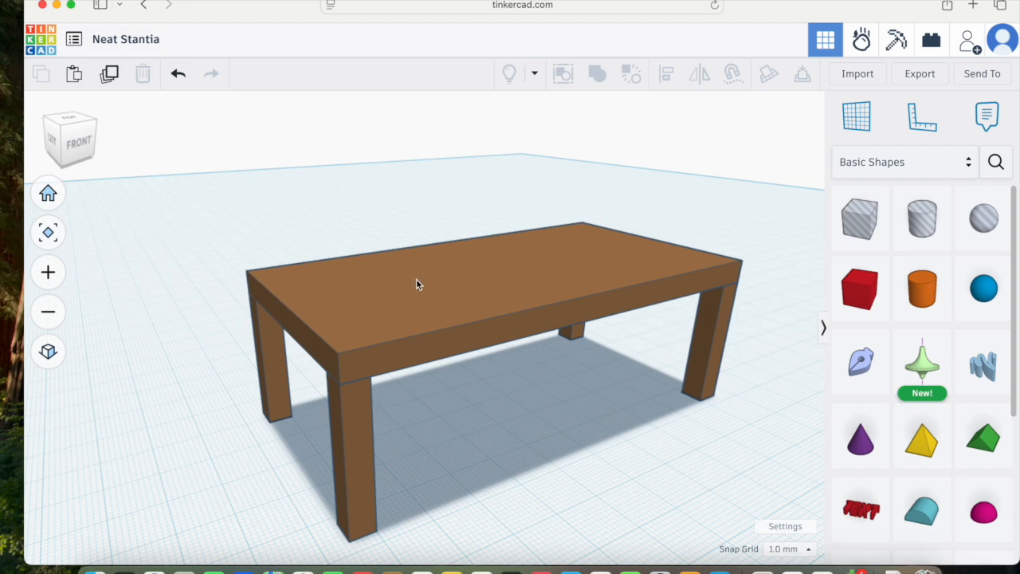
scroll(365, 294, down, 3)
drag(212, 218, 334, 311)
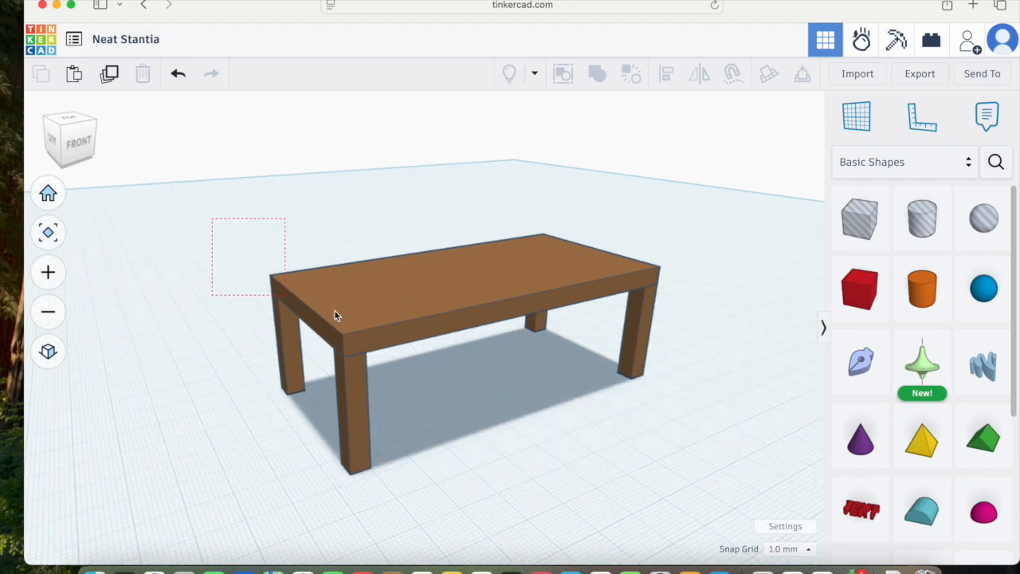
drag(709, 450, 708, 489)
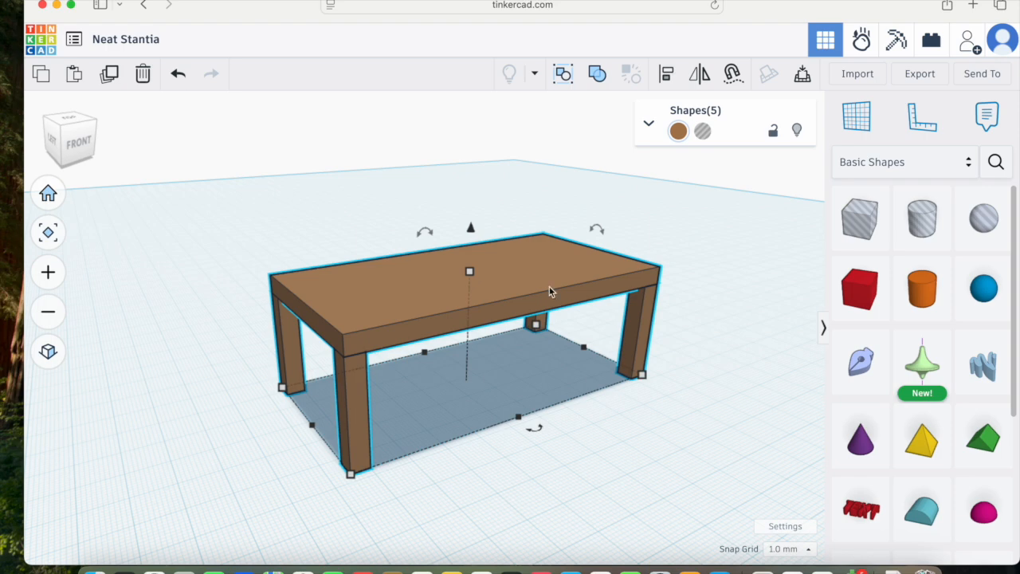
click(596, 77)
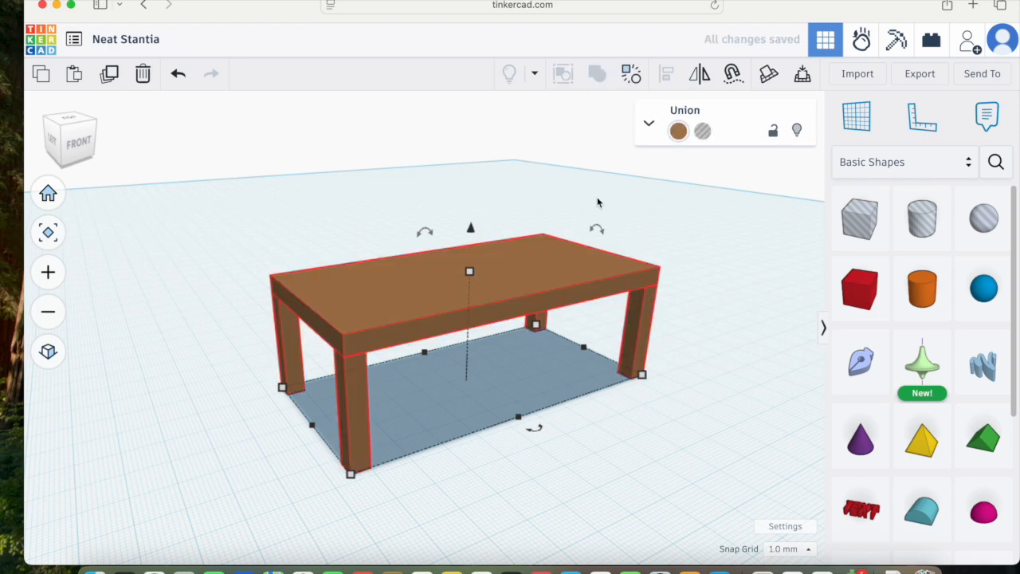
Step: Nudge the grouped table slightly to the left, then deselect it
mouse_move(471, 230)
mouse_down()
mouse_move(477, 145)
mouse_move(491, 233)
mouse_up()
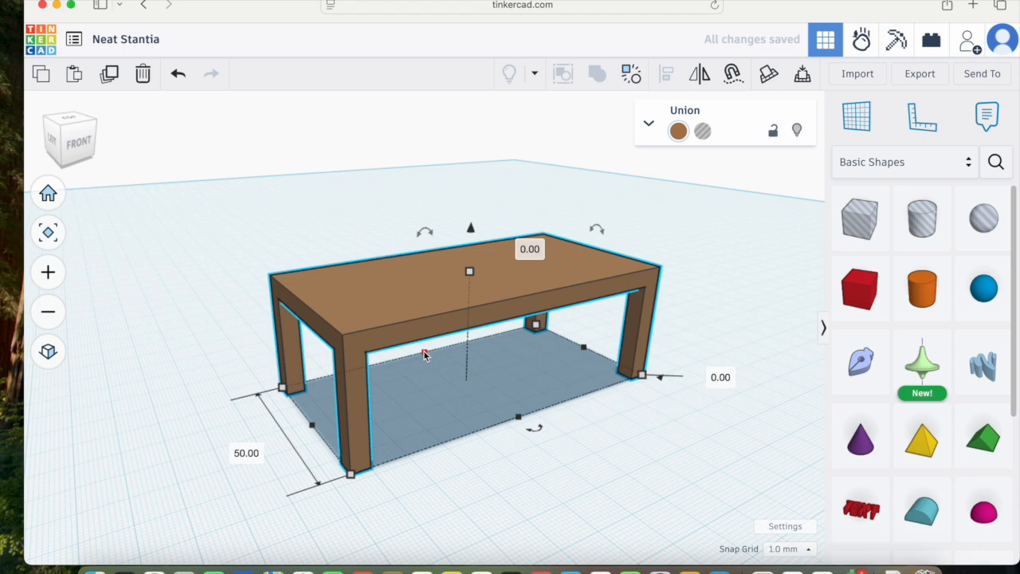
key(Left)
key(Left)
key(Right)
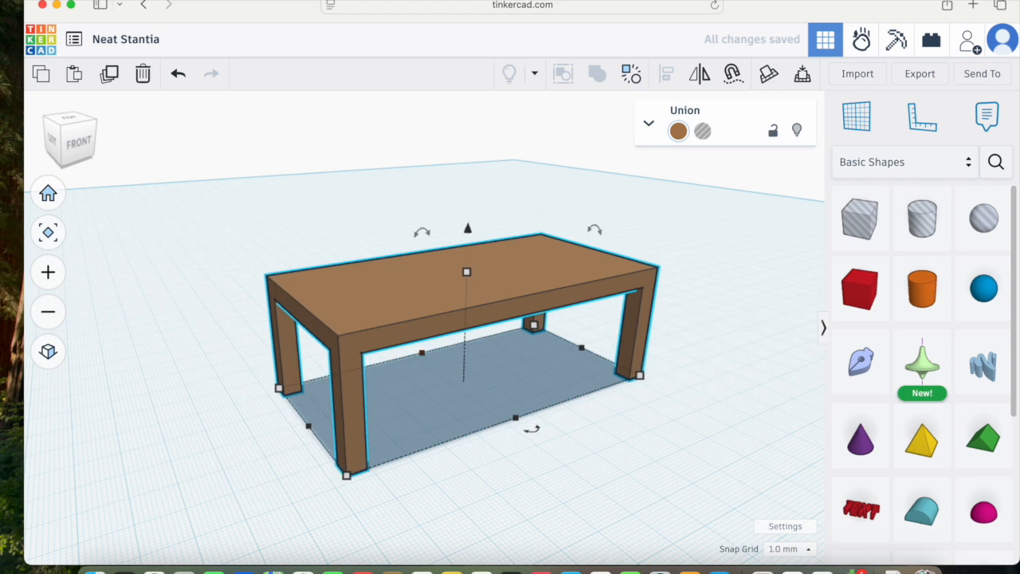
click(284, 208)
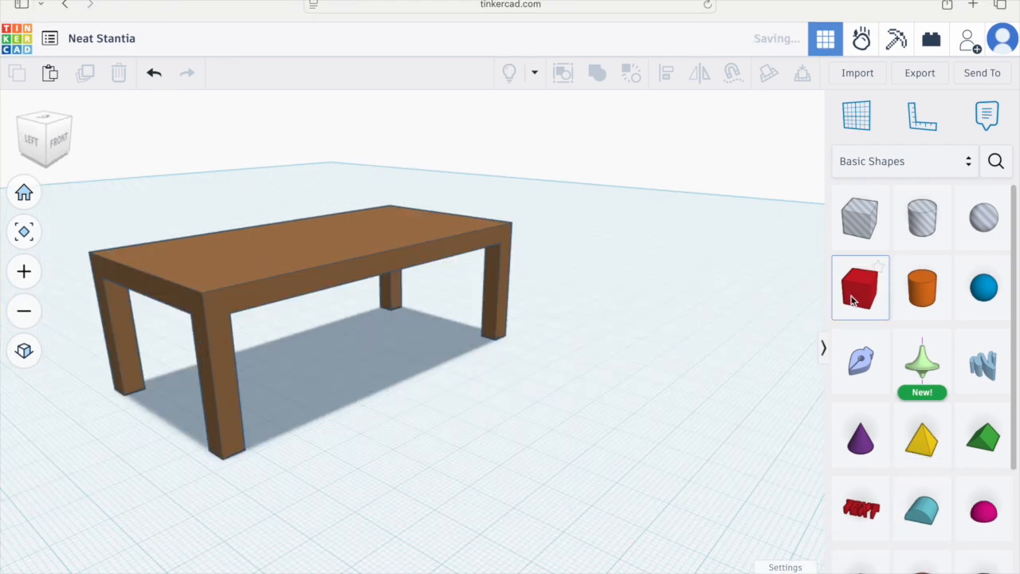
Step: Place a new box on the workplane beside the table and set its height to 3 mm
drag(860, 299, 609, 295)
drag(615, 242, 615, 274)
text(3)
key(Return)
middle_drag(666, 348, 511, 455)
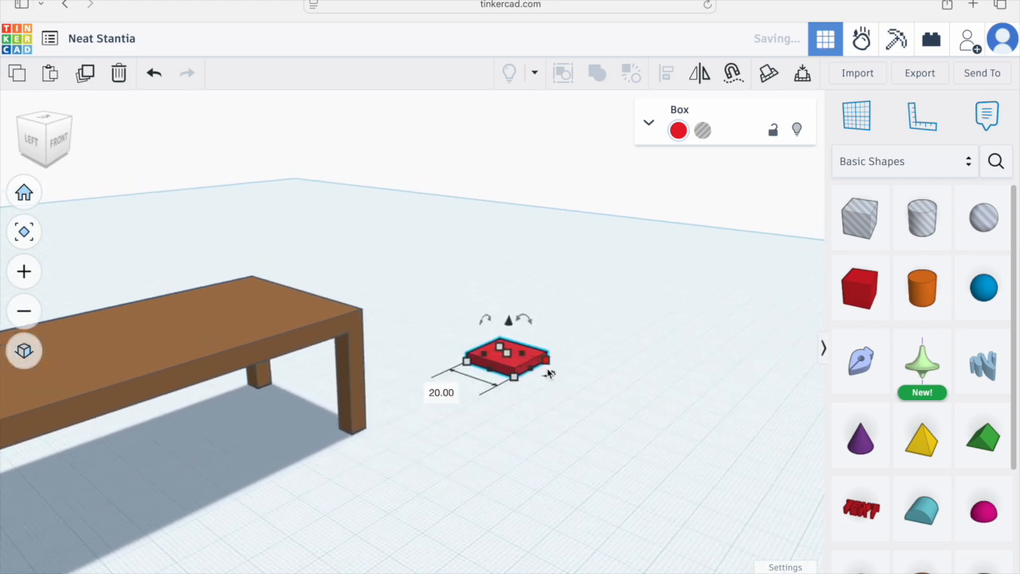
scroll(548, 373, up, 3)
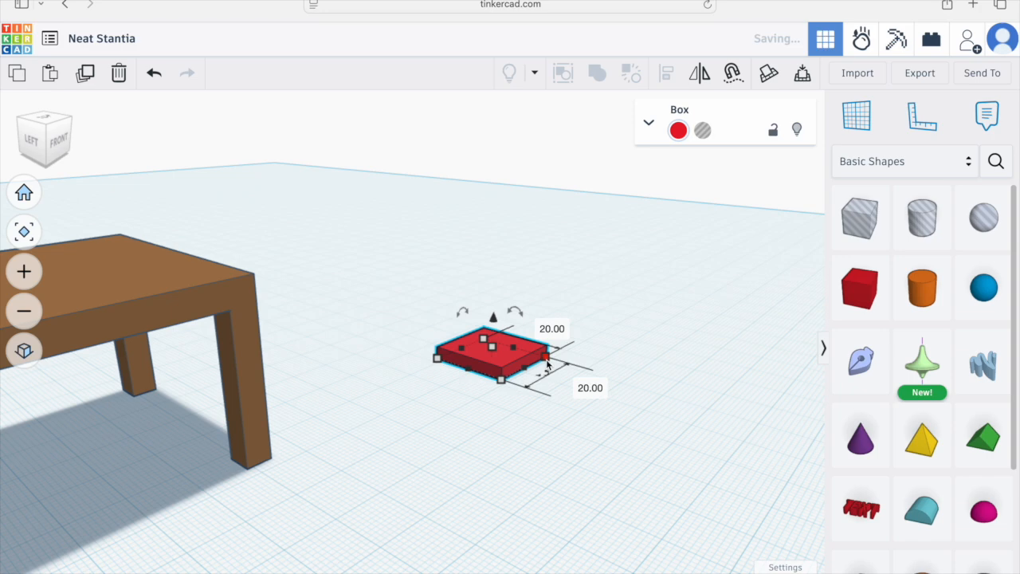
click(57, 142)
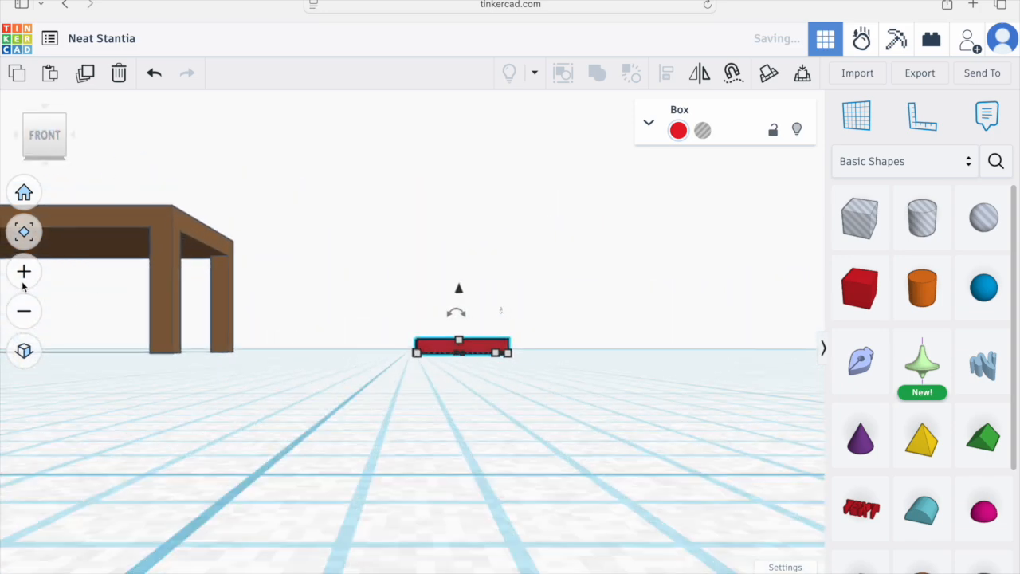
click(24, 350)
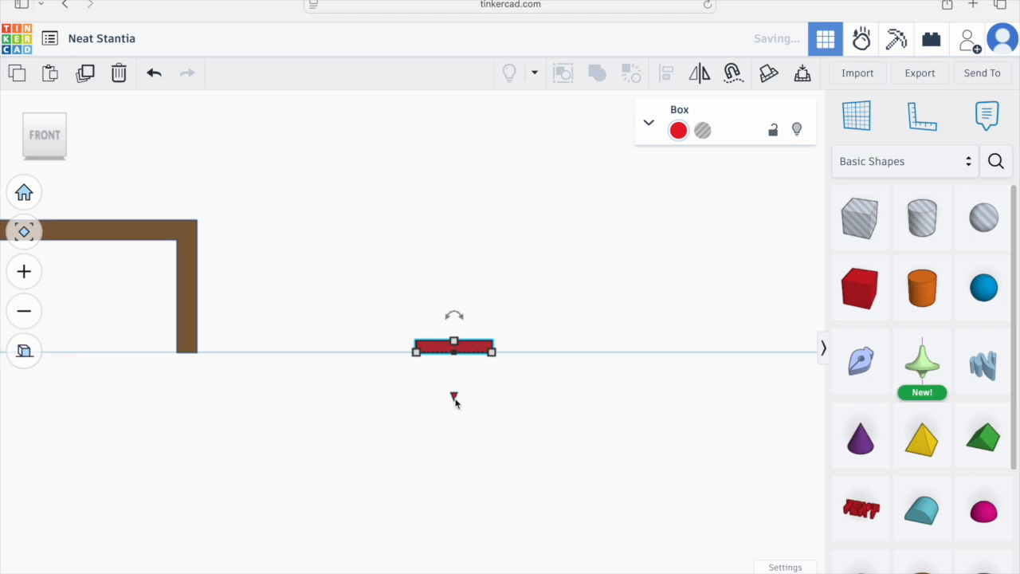
Step: Raise the flat box 20 mm above the workplane to form the chair seat
drag(455, 401, 464, 322)
right_drag(429, 332, 449, 380)
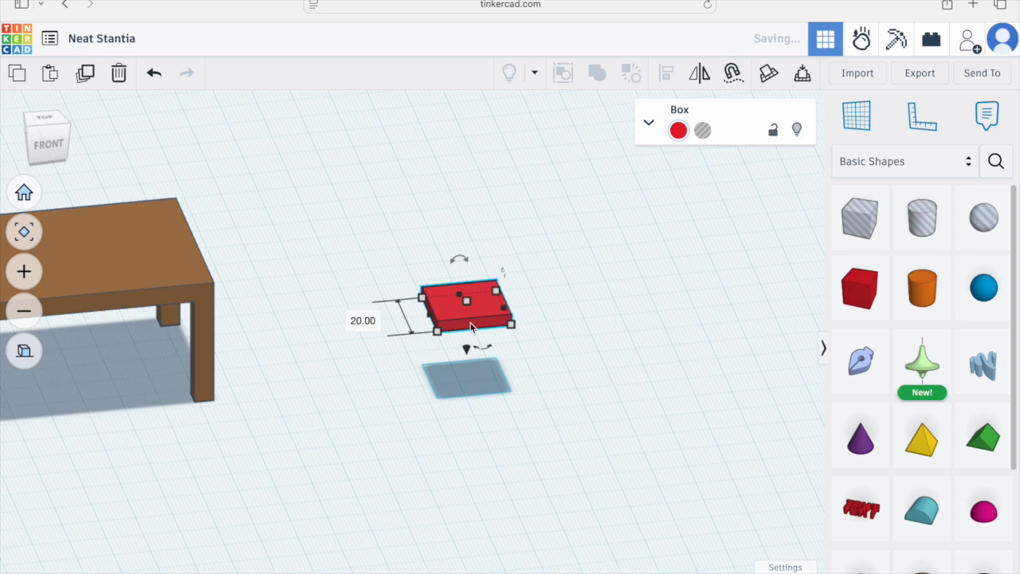
Step: Colour the seat brown and switch its transparency on
click(678, 130)
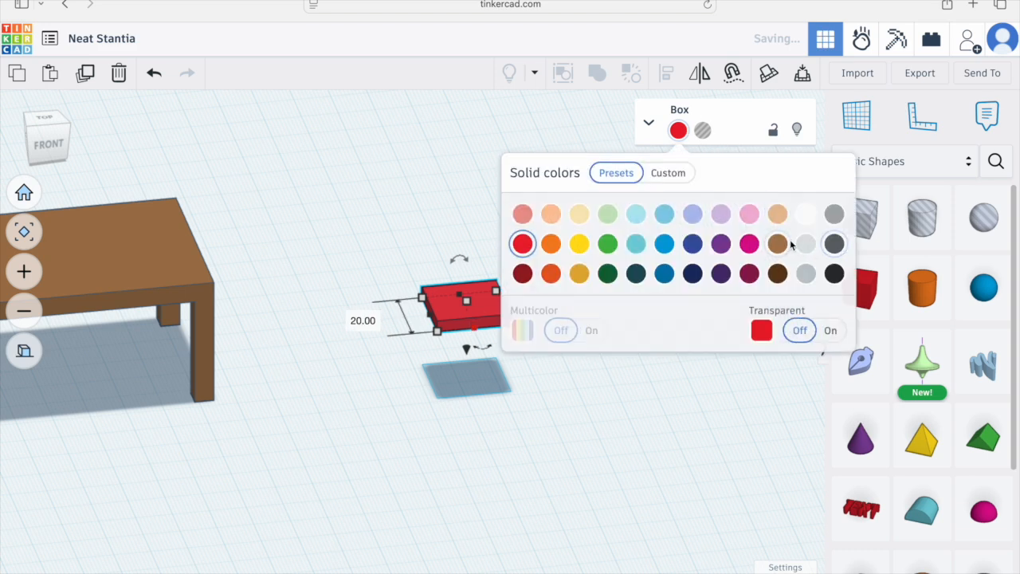
click(777, 243)
click(517, 429)
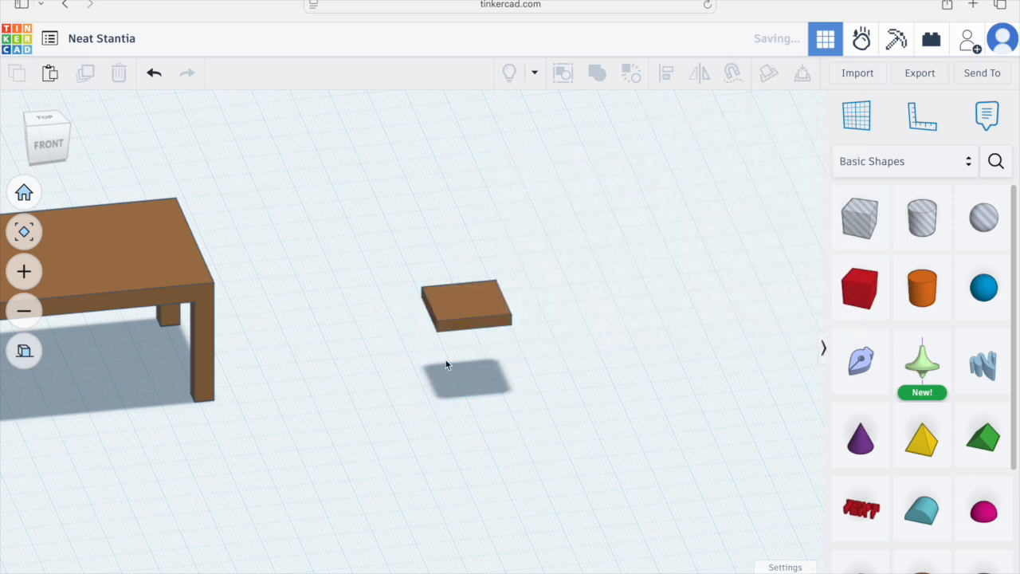
click(477, 305)
click(678, 131)
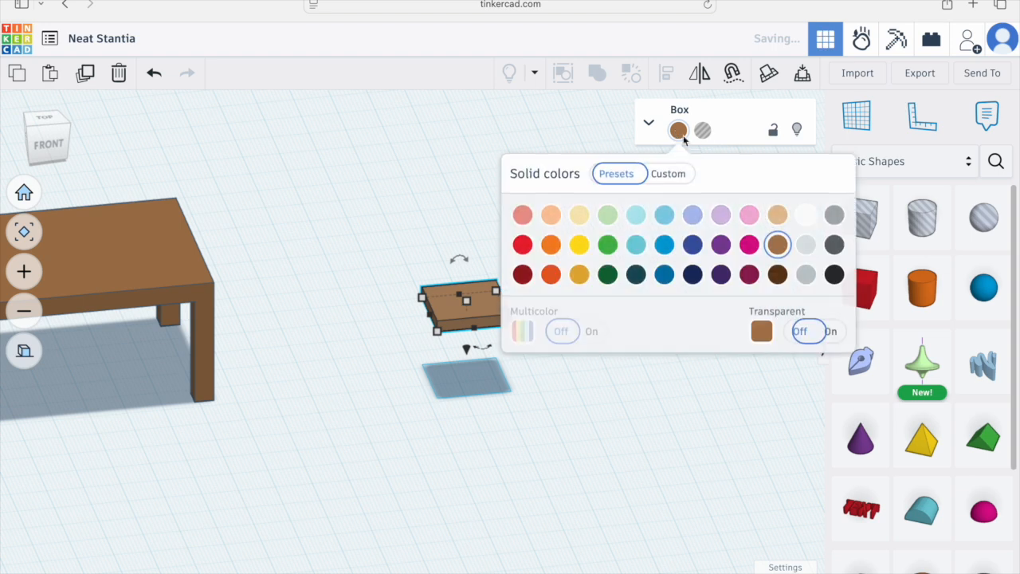
click(829, 331)
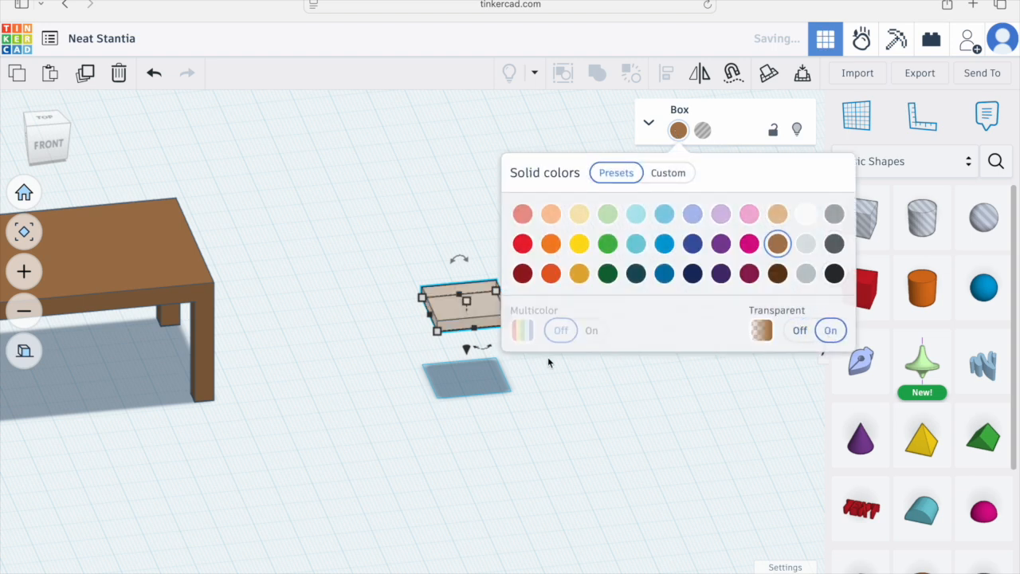
click(492, 376)
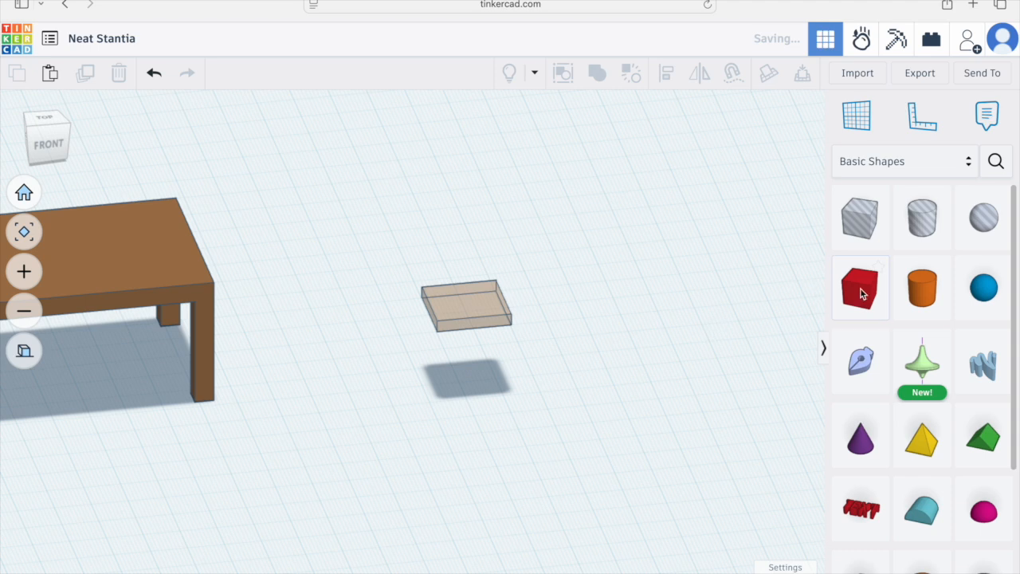
Step: Place a new box under the seat and set its length and width to 3 mm for a chair leg
drag(865, 295, 473, 386)
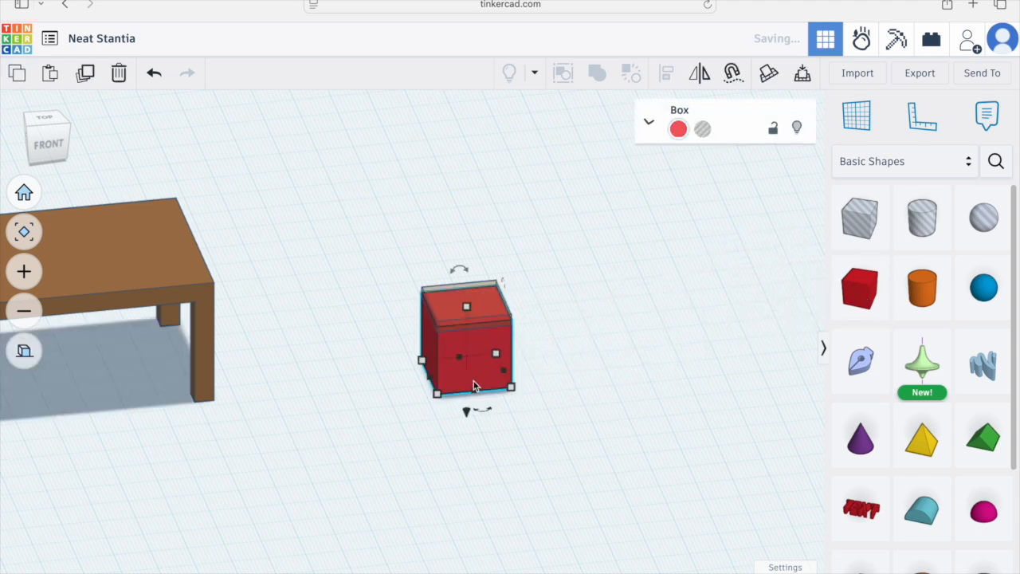
click(502, 427)
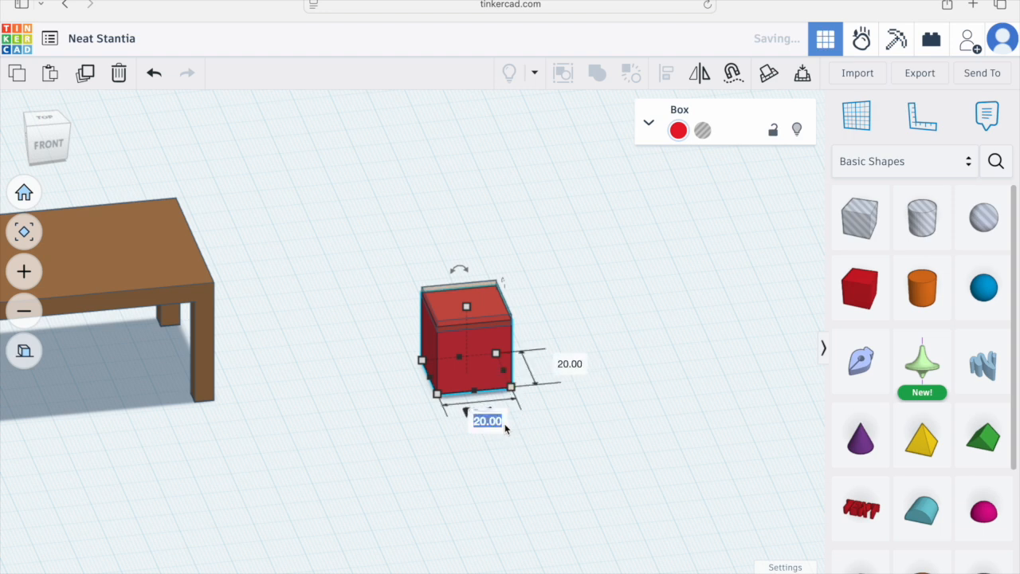
text(3)
key(Return)
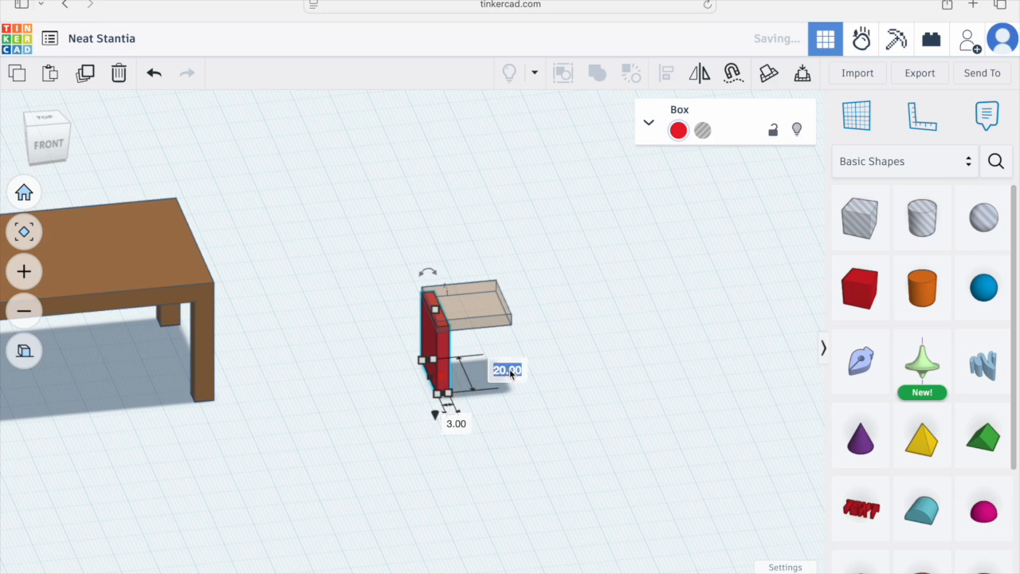
text(3)
key(Return)
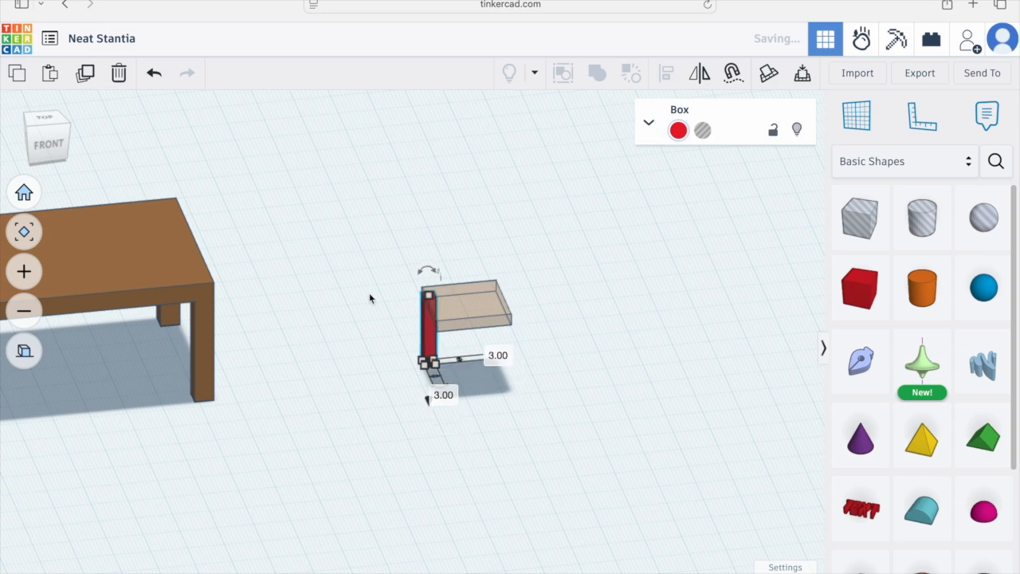
Step: In top view, move the leg to the seat's front-left corner
click(45, 121)
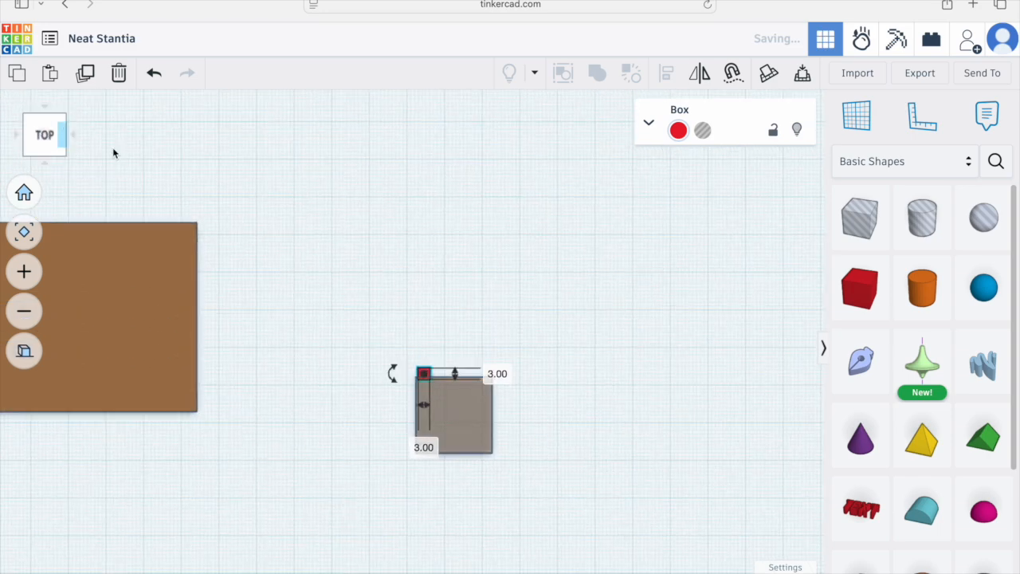
drag(423, 374, 422, 440)
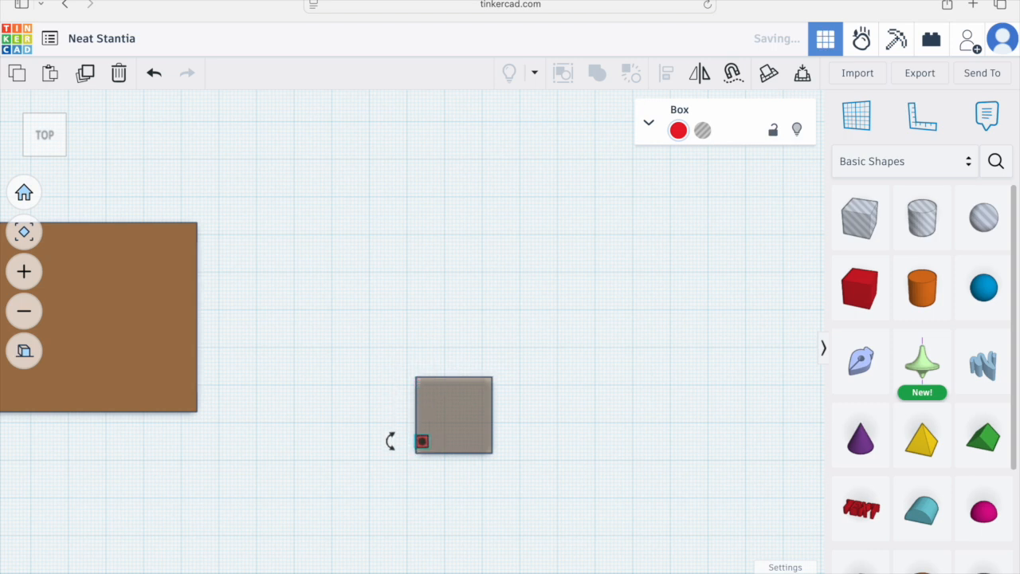
Step: Colour the chair leg brown
click(45, 141)
click(47, 148)
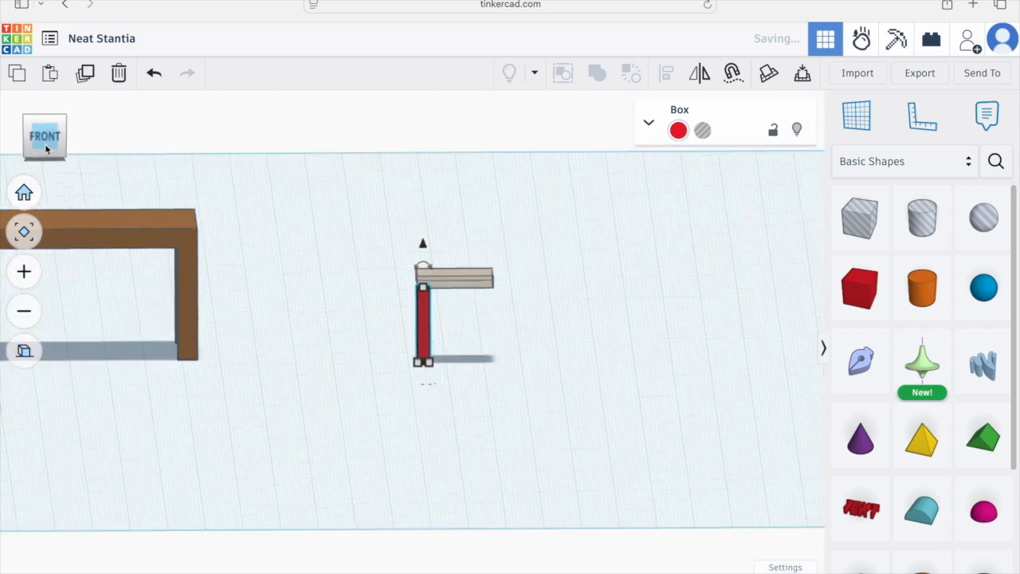
scroll(489, 228, up, 5)
scroll(489, 227, up, 2)
scroll(486, 225, down, 5)
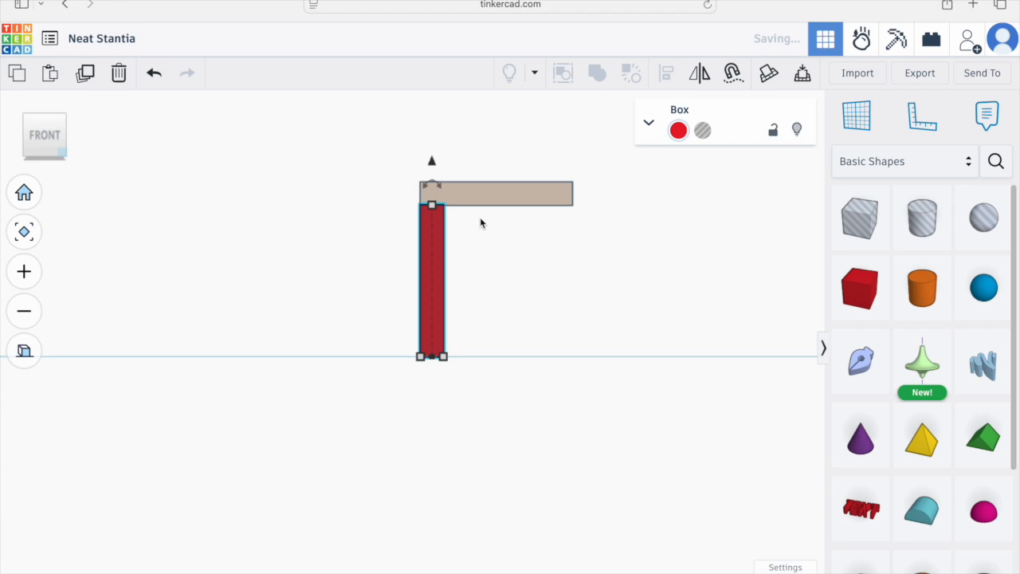
click(676, 132)
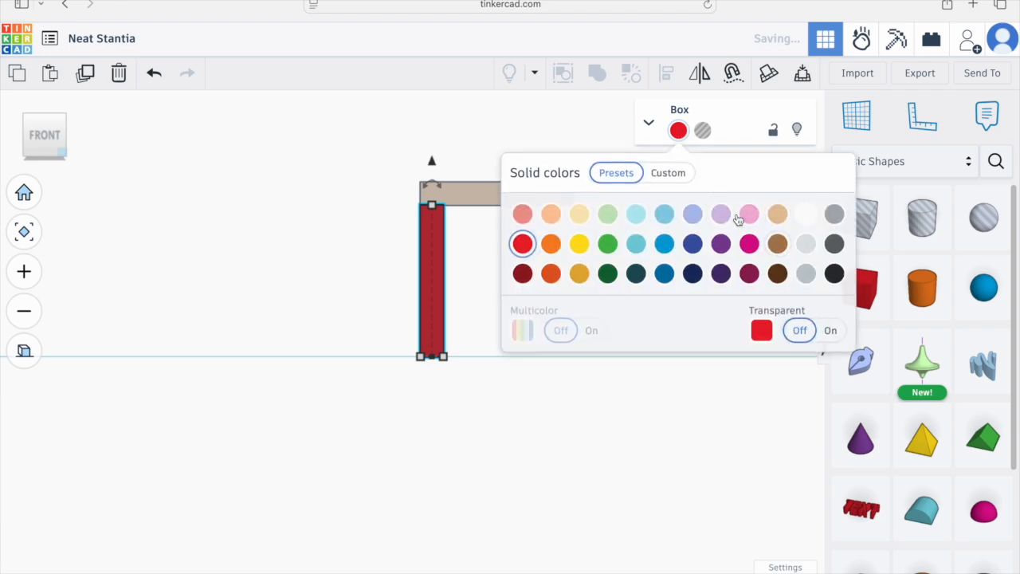
click(776, 245)
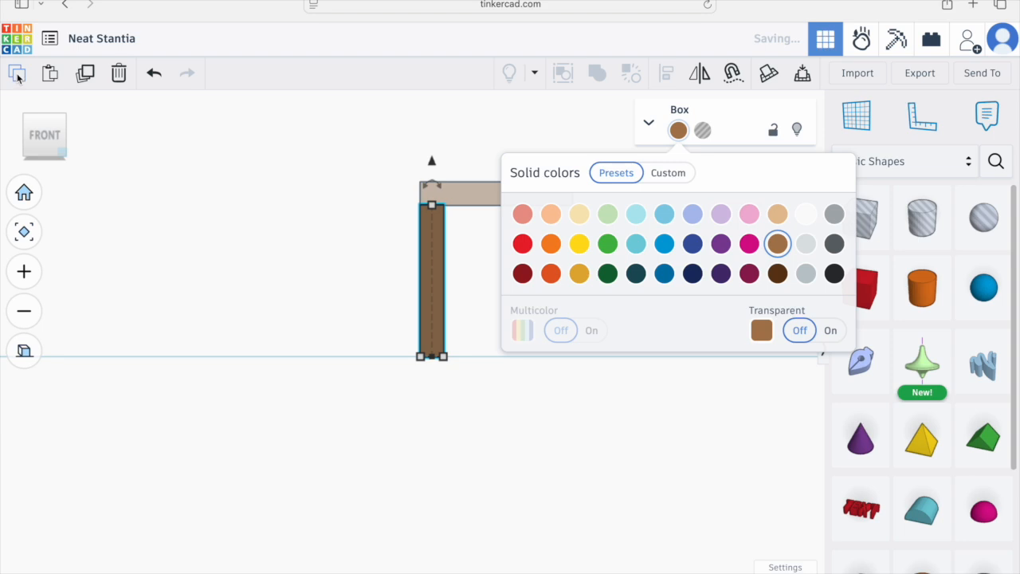
Step: Paste a copy of the leg and nudge it to the opposite side under the seat
click(646, 123)
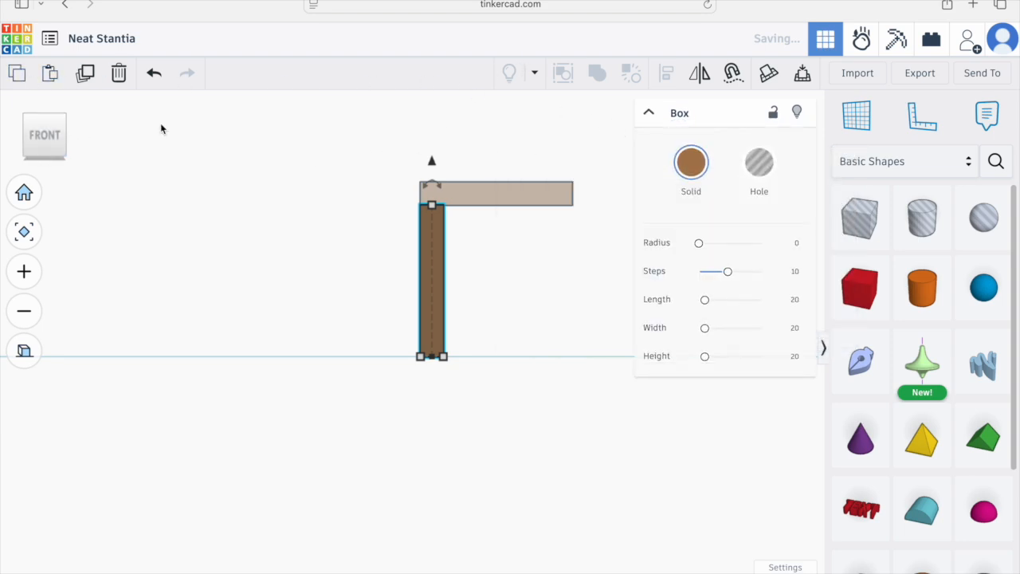
click(53, 74)
key(Right)
key(Right)
key(Right)
key(Right)
key(Right)
key(Right)
key(Right)
key(Right)
key(Right)
key(Right)
key(Right)
key(Right)
key(Right)
key(Right)
key(Right)
key(Right)
key(Right)
key(Right)
key(Right)
key(Right)
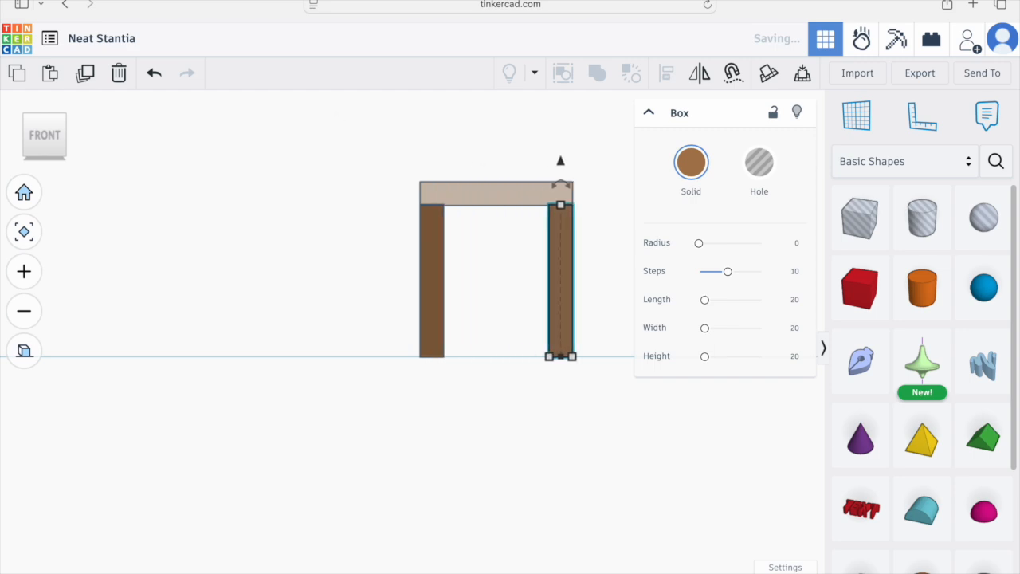
Step: In right view, copy and paste another leg and nudge it to the seat's other edge
right_drag(480, 305, 214, 225)
click(57, 128)
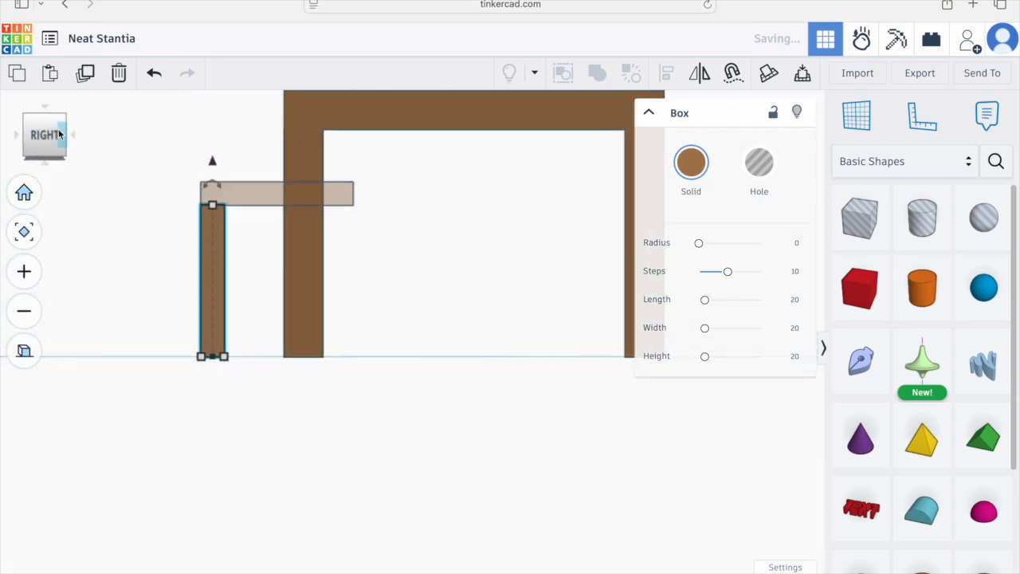
click(18, 74)
click(49, 73)
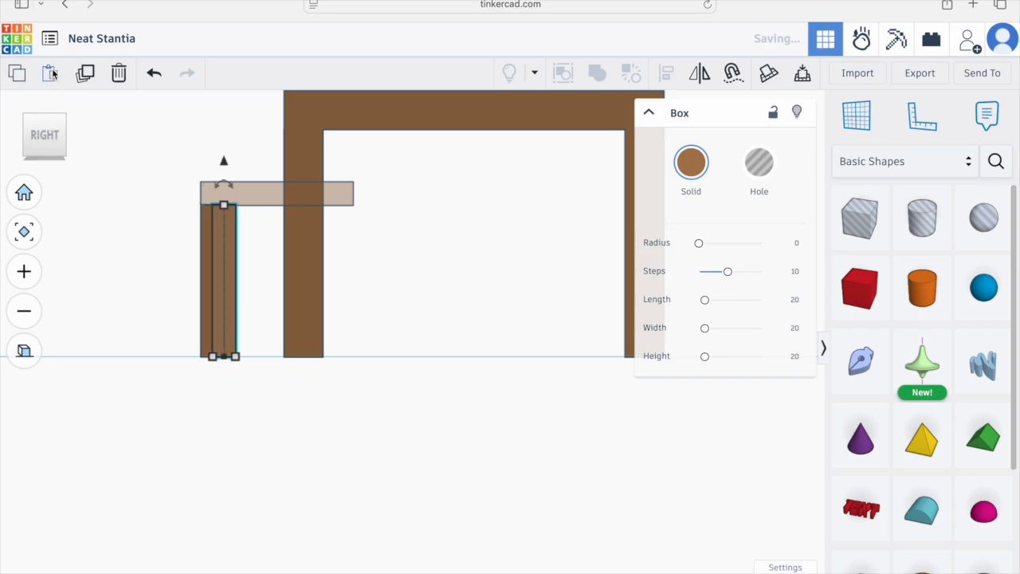
key(Right)
key(Right)
key(Right)
key(Right)
key(Right)
key(Right)
key(Right)
key(Right)
key(Right)
key(Right)
key(Right)
key(Right)
key(Right)
key(Right)
key(Right)
key(Right)
key(Right)
key(Right)
key(Right)
key(Right)
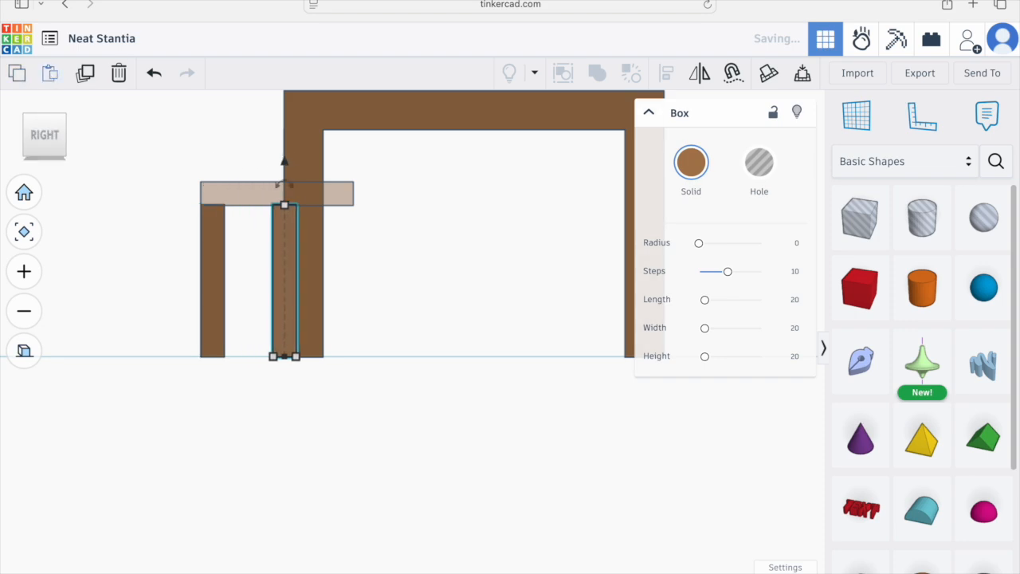
key(Right)
key(Right)
key(Right)
key(Right)
key(Right)
key(Right)
key(Right)
key(Right)
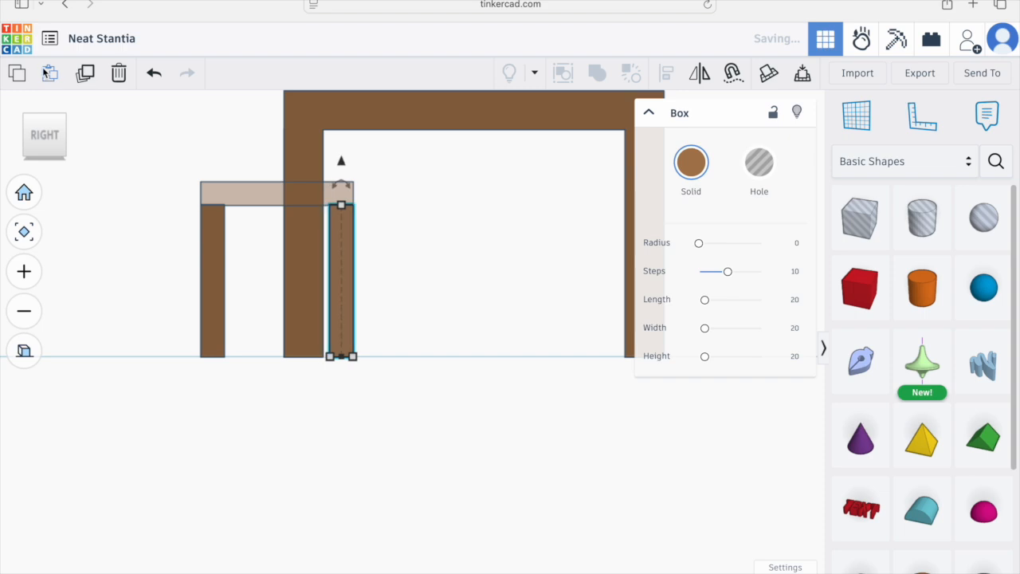
Step: In back view, paste a fourth leg and move it to the remaining corner
click(53, 140)
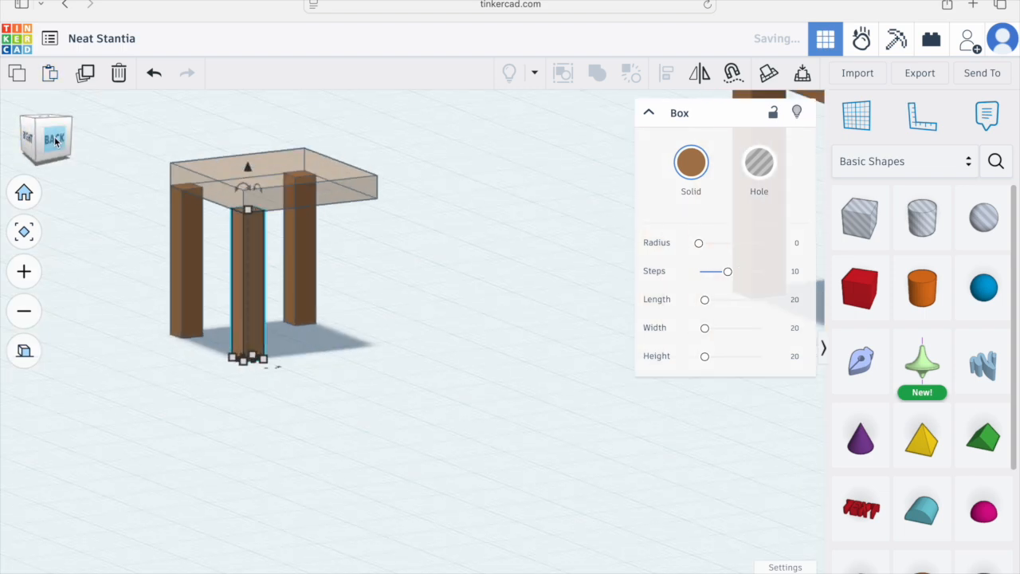
click(54, 140)
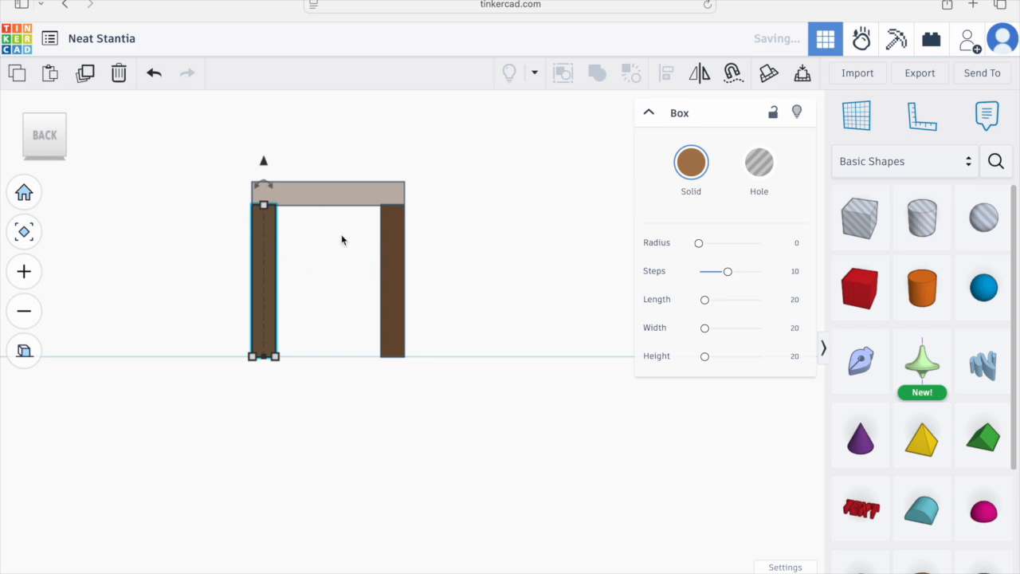
click(50, 73)
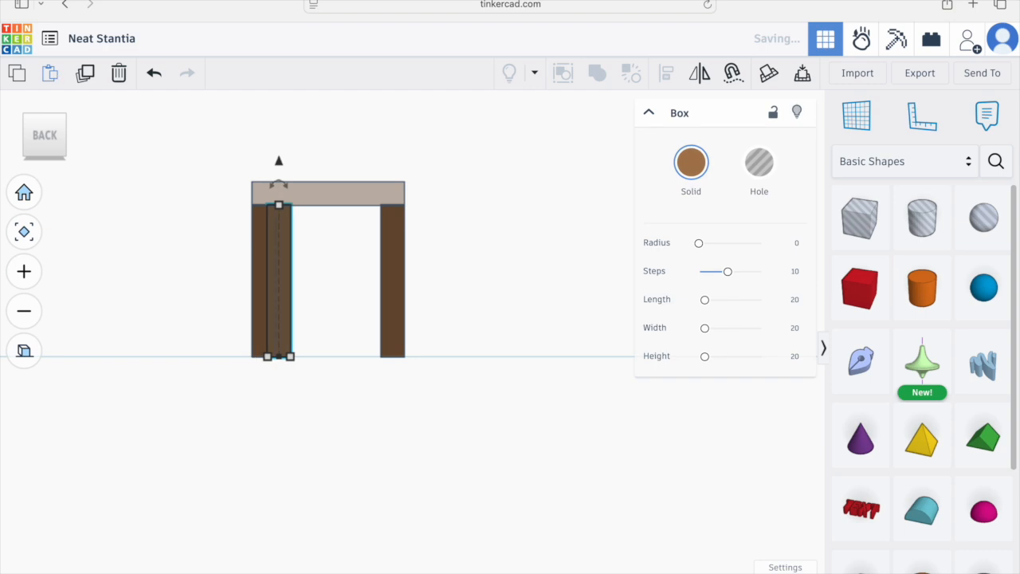
drag(290, 279, 392, 279)
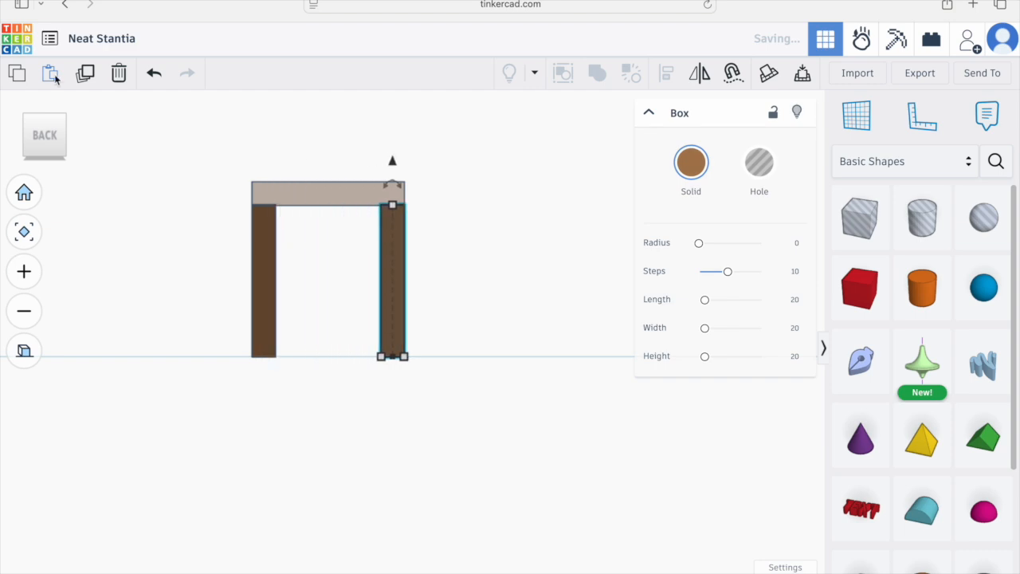
Step: Check the leg positions from top and perspective views, then select the seat and turn off its transparency
click(24, 351)
right_drag(204, 330, 343, 430)
right_drag(72, 175, 104, 215)
click(60, 141)
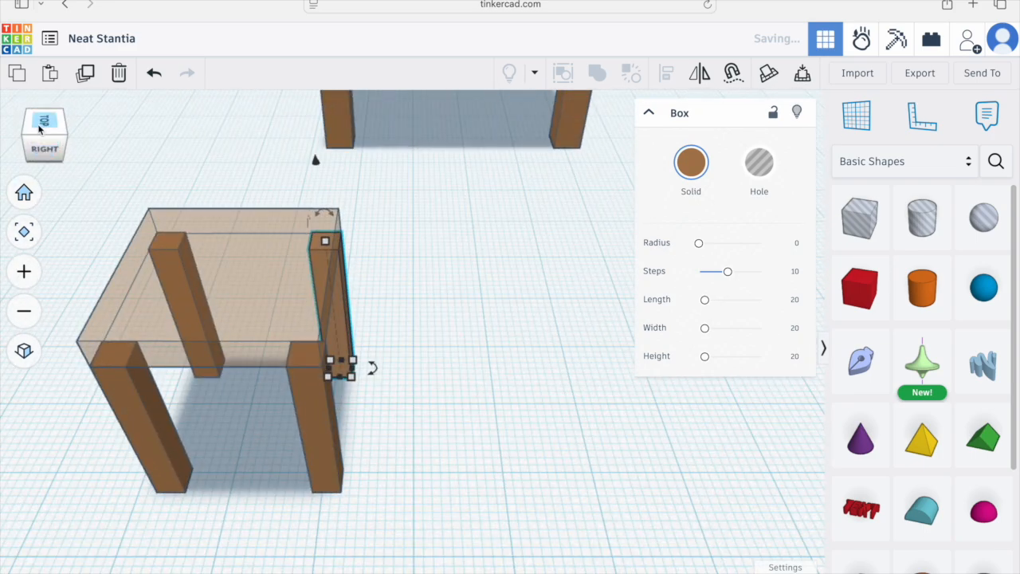
click(42, 127)
click(23, 350)
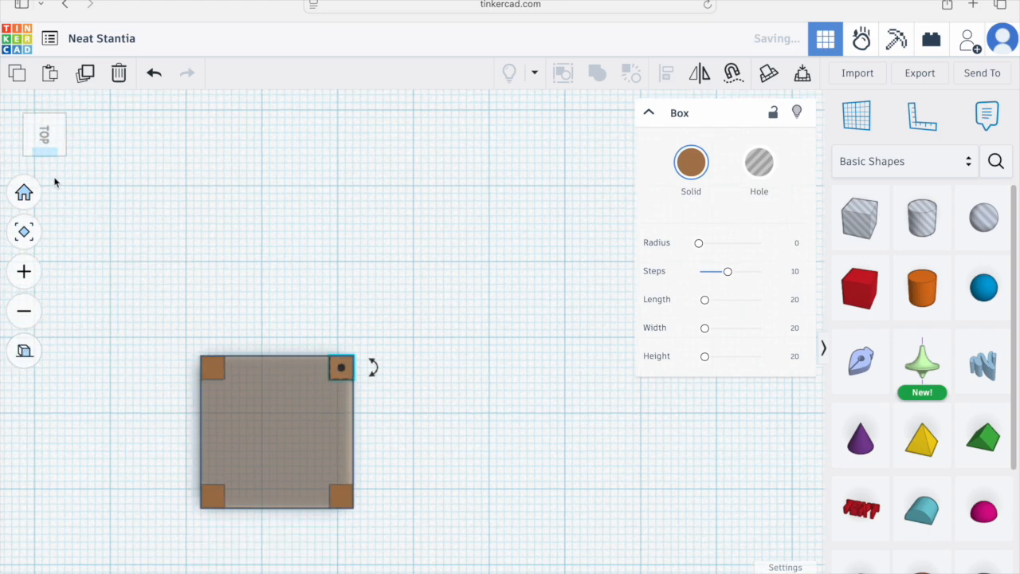
right_drag(162, 369, 318, 319)
click(342, 321)
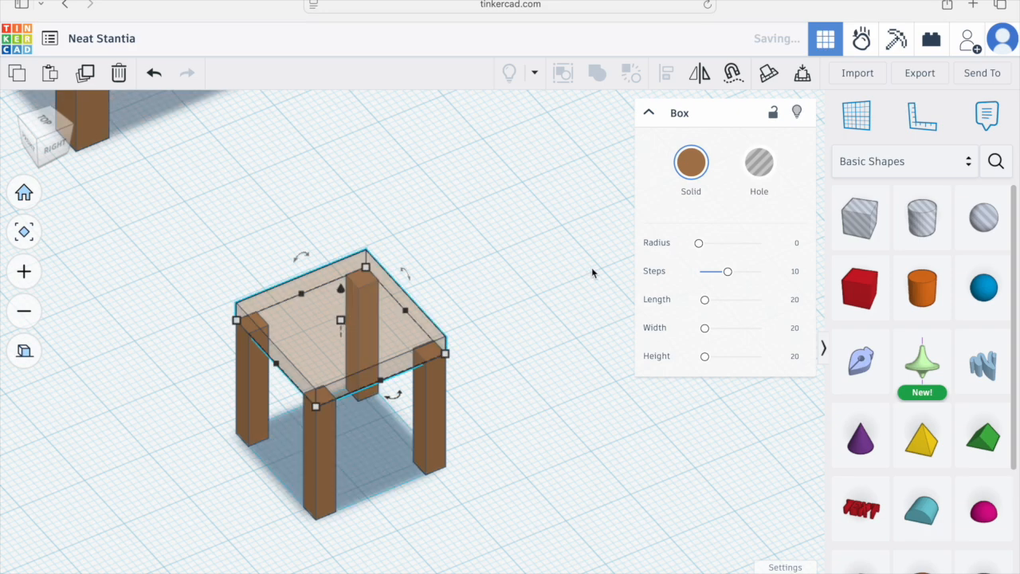
click(695, 165)
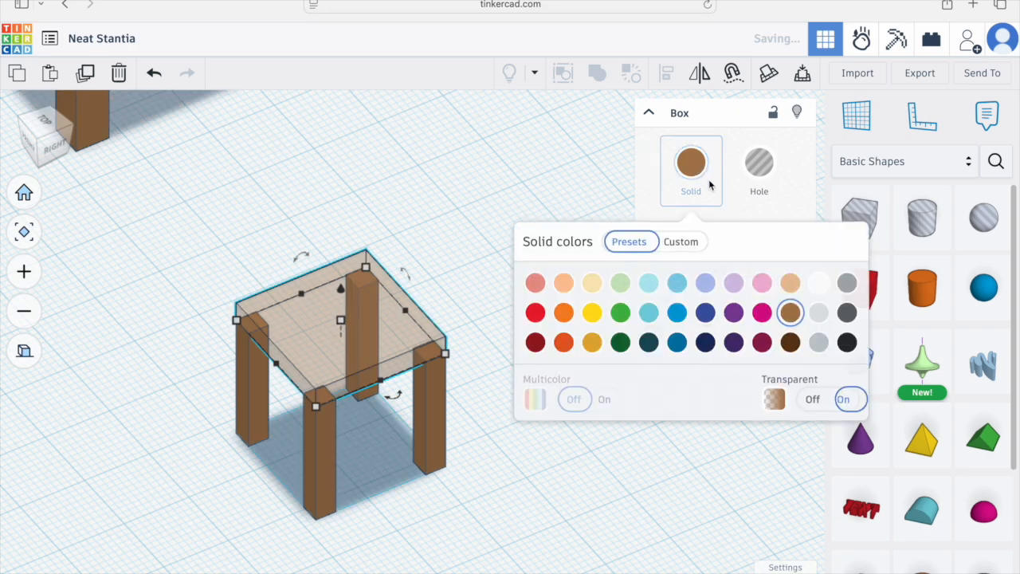
click(812, 398)
Step: Place a new box on top of the seat as the backrest and set its thickness to 3 mm
right_drag(287, 463, 376, 436)
shift+right_drag(547, 446, 505, 489)
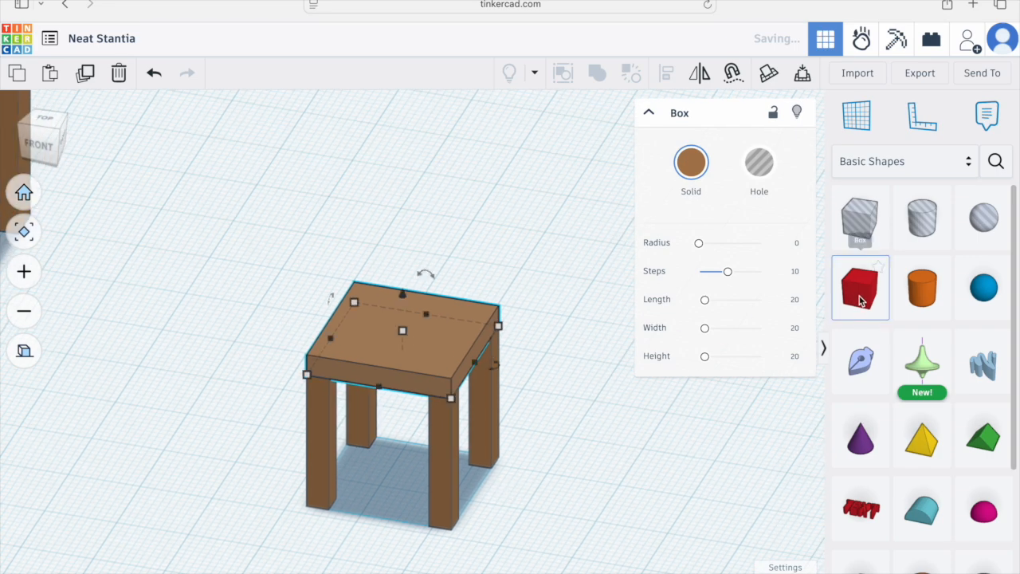
drag(837, 303, 438, 332)
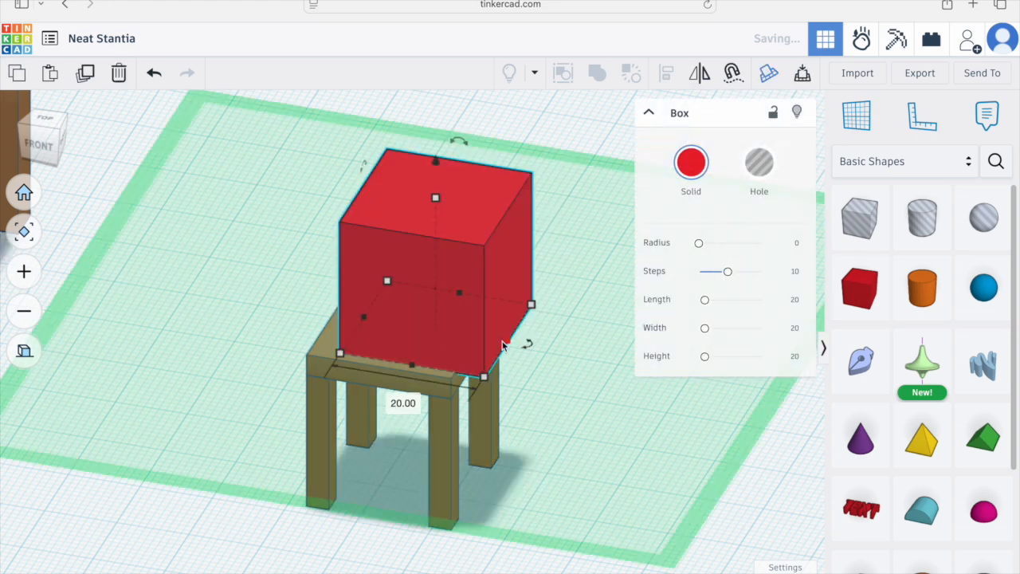
drag(495, 344, 408, 335)
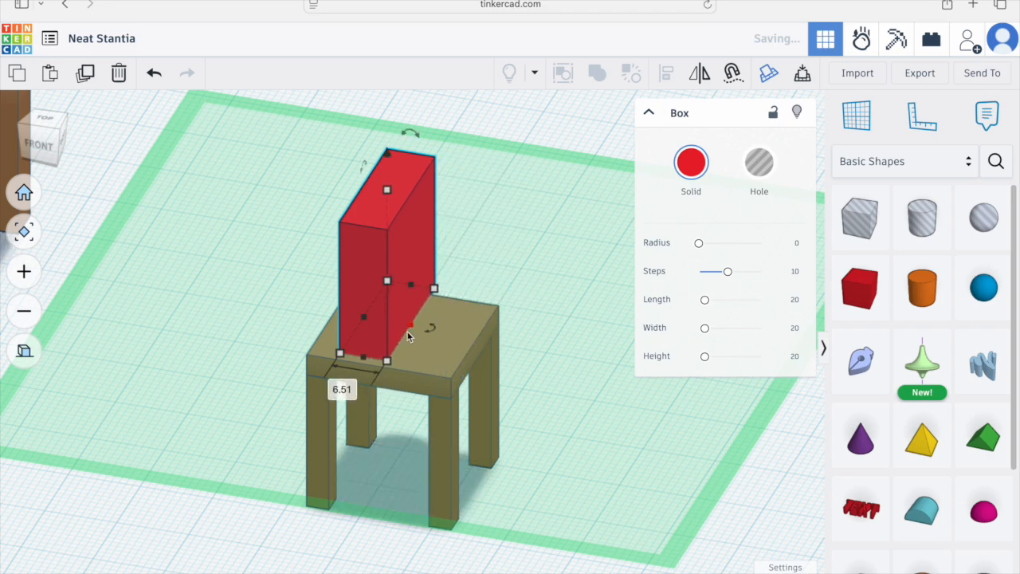
click(349, 390)
text(3)
key(Return)
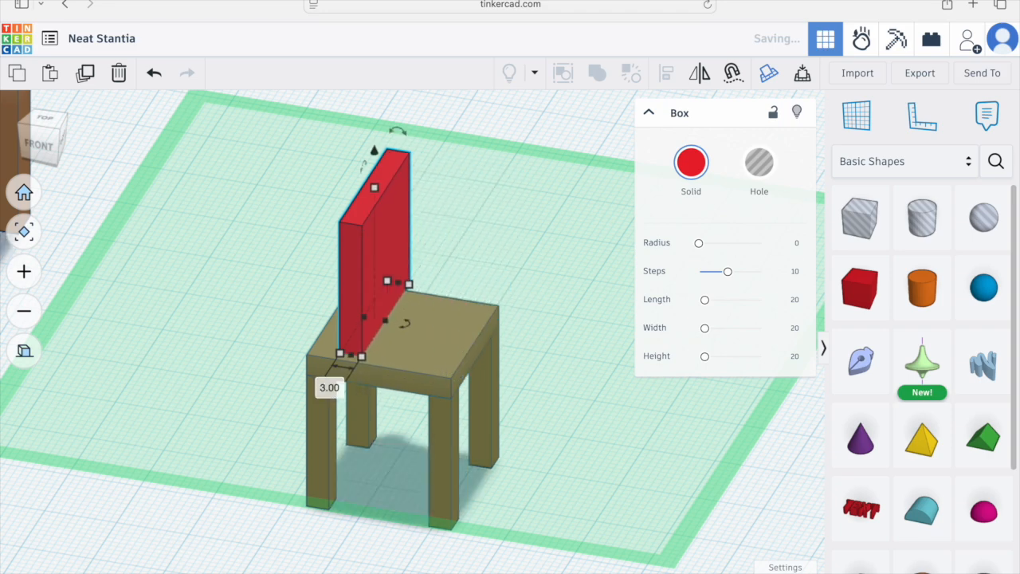
right_drag(376, 333, 344, 381)
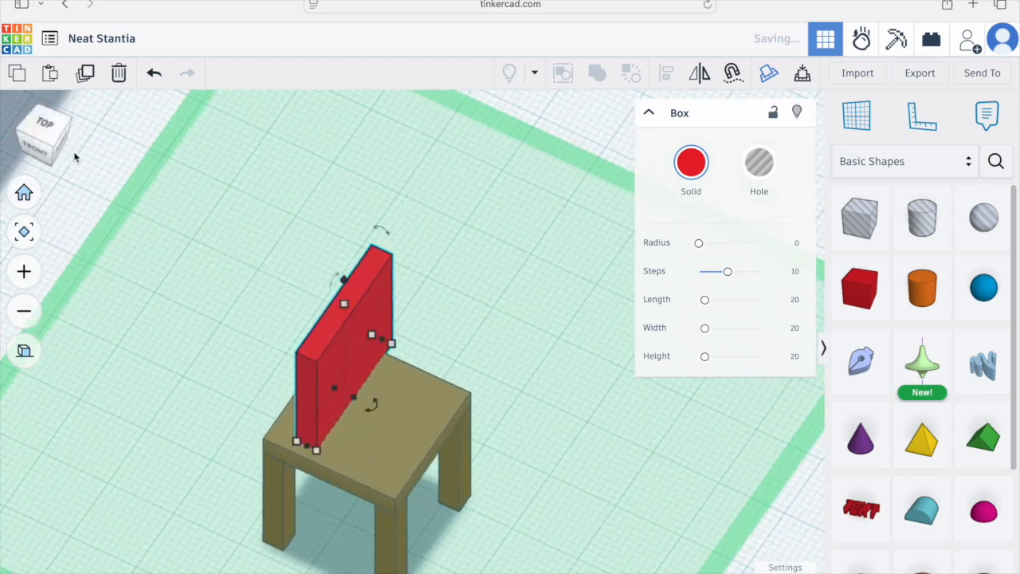
Step: In top view, nudge the backrest to the seat's back edge
click(45, 126)
middle_drag(478, 416, 481, 361)
key(Down)
key(Down)
key(Down)
key(Down)
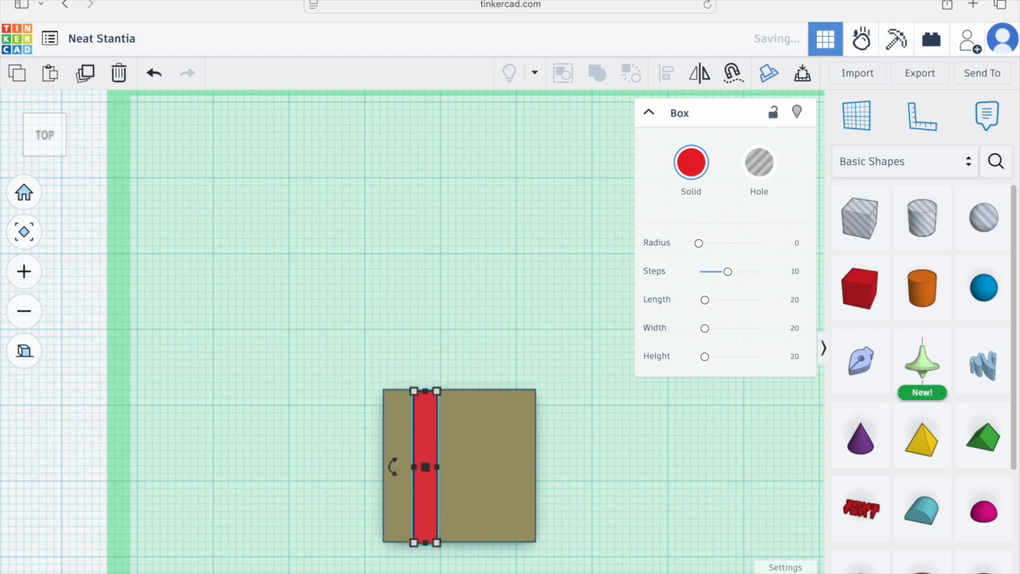
key(Right)
key(Right)
key(Right)
key(Right)
key(Right)
key(Right)
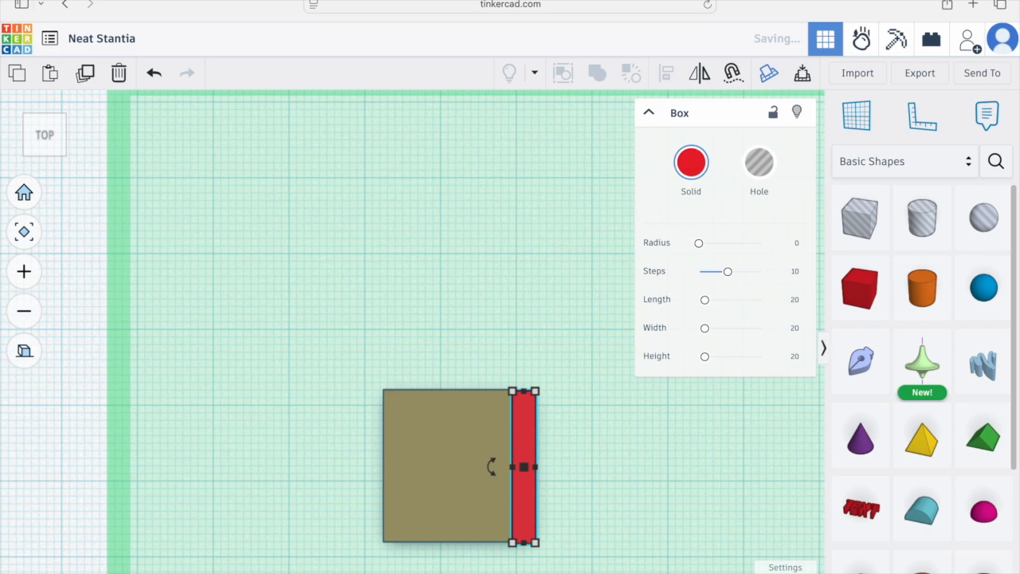
Step: Check the backrest's placement on the seat from the front and perspective views
right_drag(318, 505, 314, 409)
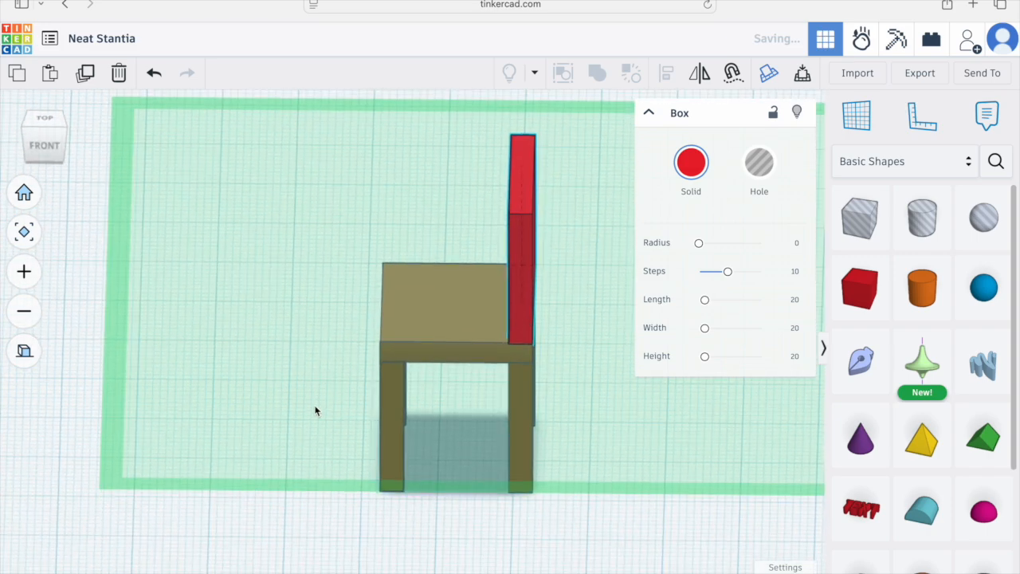
click(47, 145)
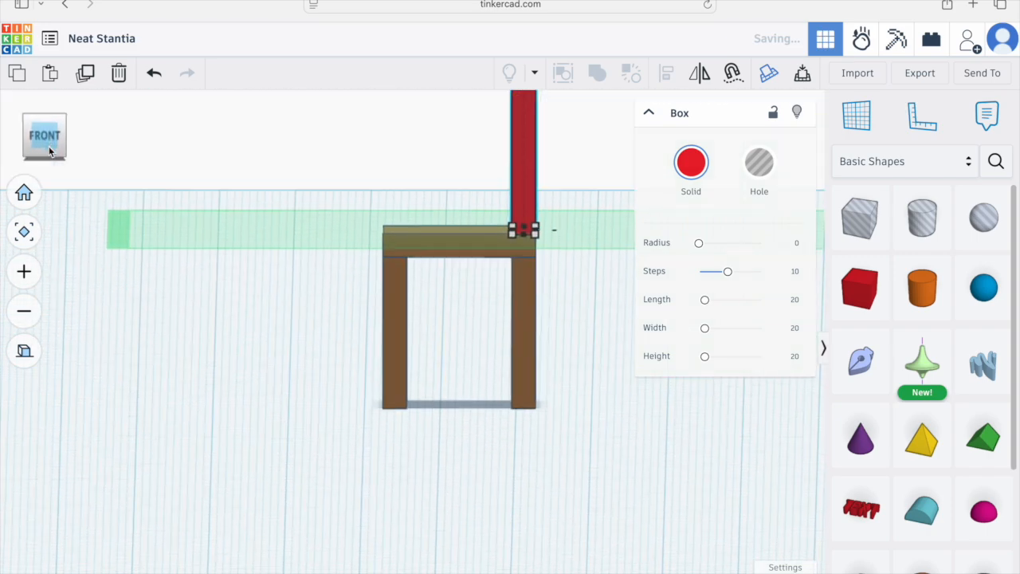
middle_drag(549, 313, 522, 420)
right_drag(524, 433, 557, 450)
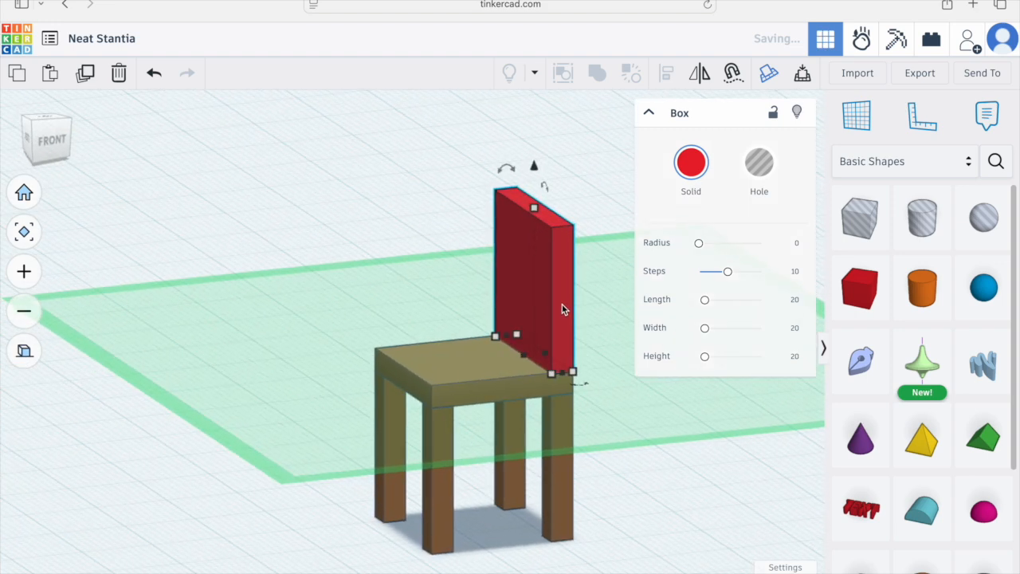
Step: Color the backrest brown and deselect it
click(683, 165)
click(790, 312)
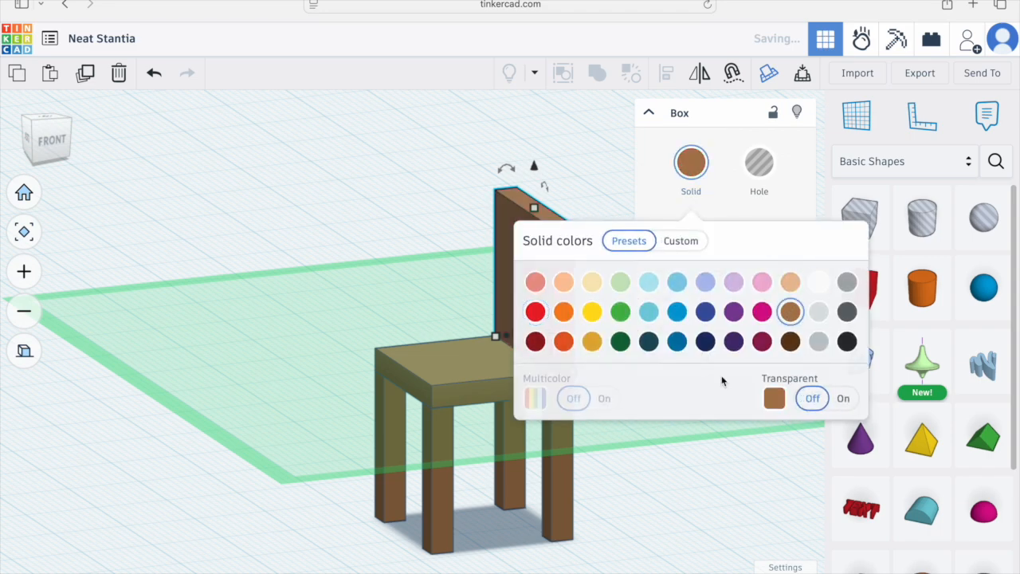
click(578, 539)
mouse_move(654, 458)
right_down()
mouse_move(573, 443)
mouse_move(466, 476)
mouse_move(361, 465)
mouse_move(650, 469)
right_up()
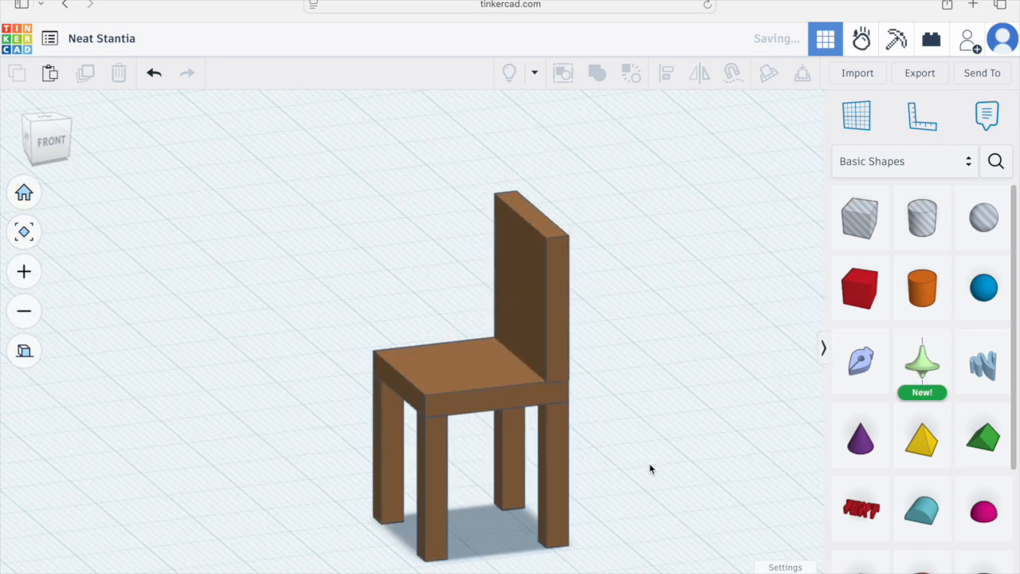
Step: In right view, set the snap grid to 0.1 mm and nudge the backrest to line up with the seat
right_drag(651, 469, 549, 469)
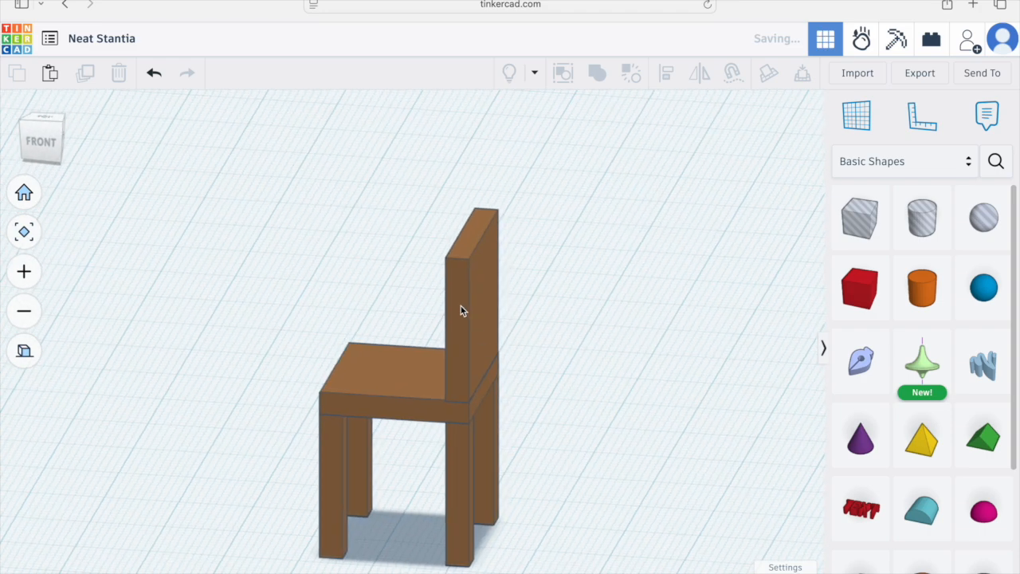
right_drag(540, 425, 434, 422)
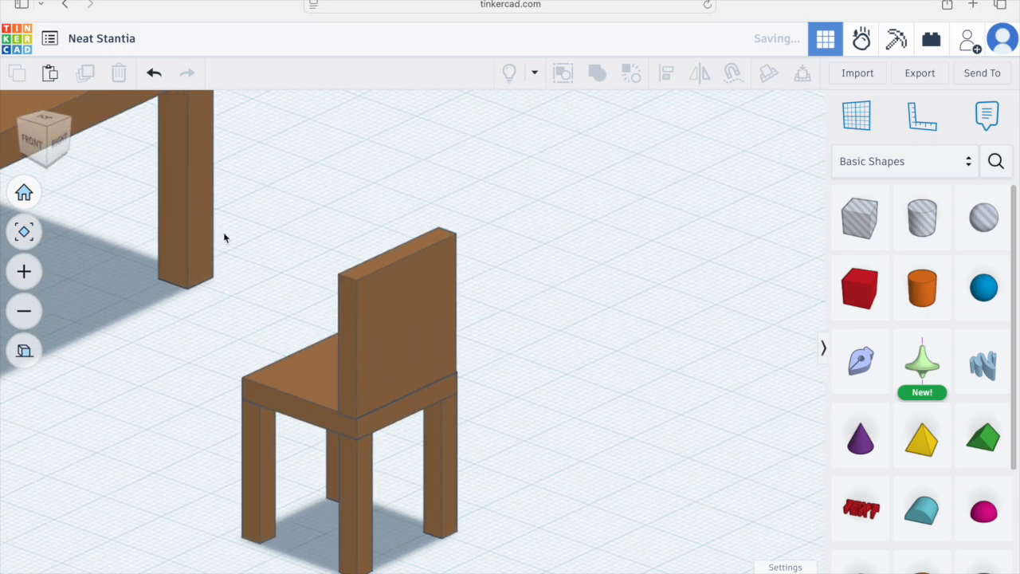
click(62, 145)
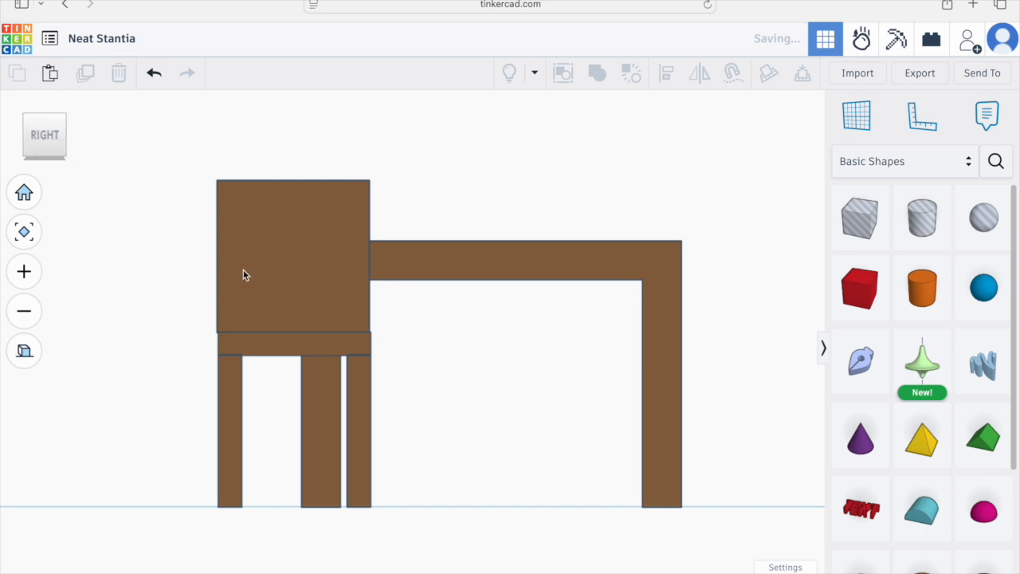
click(325, 275)
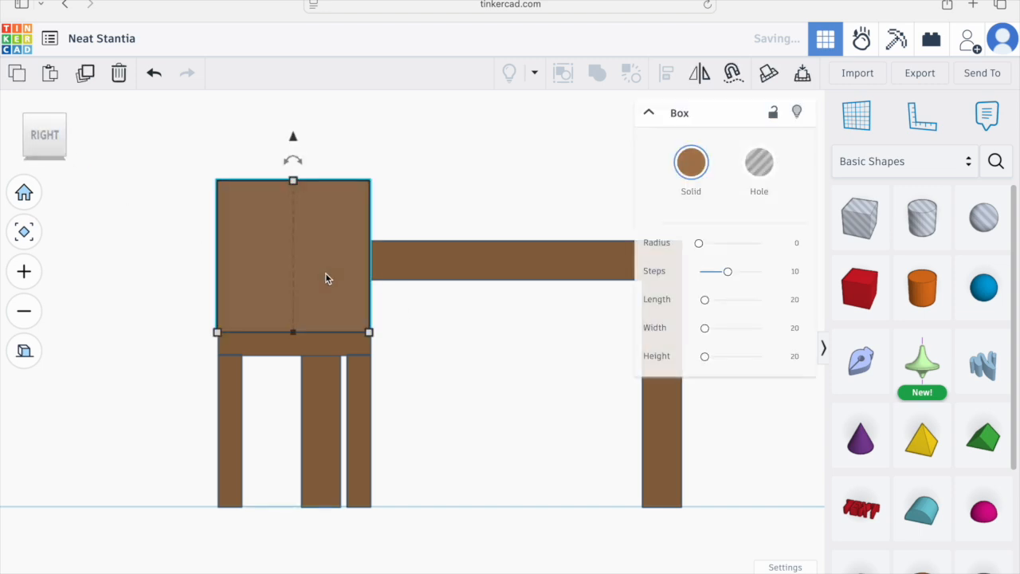
key(Right)
key(Left)
key(Right)
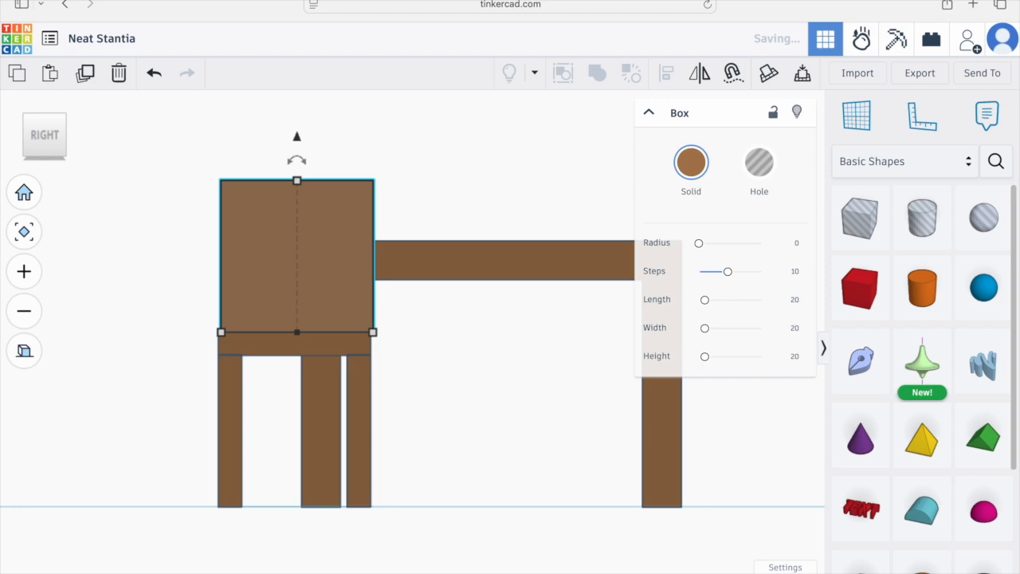
click(789, 566)
click(797, 450)
key(Left)
key(Left)
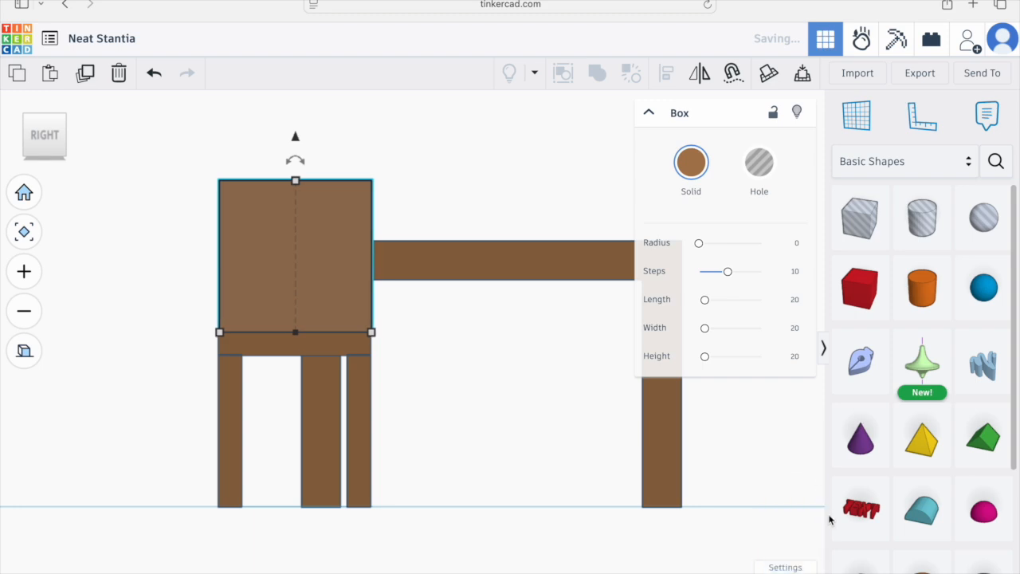
Step: Deselect everything and set the snap grid back to 0.5 mm
click(462, 375)
click(347, 311)
click(469, 390)
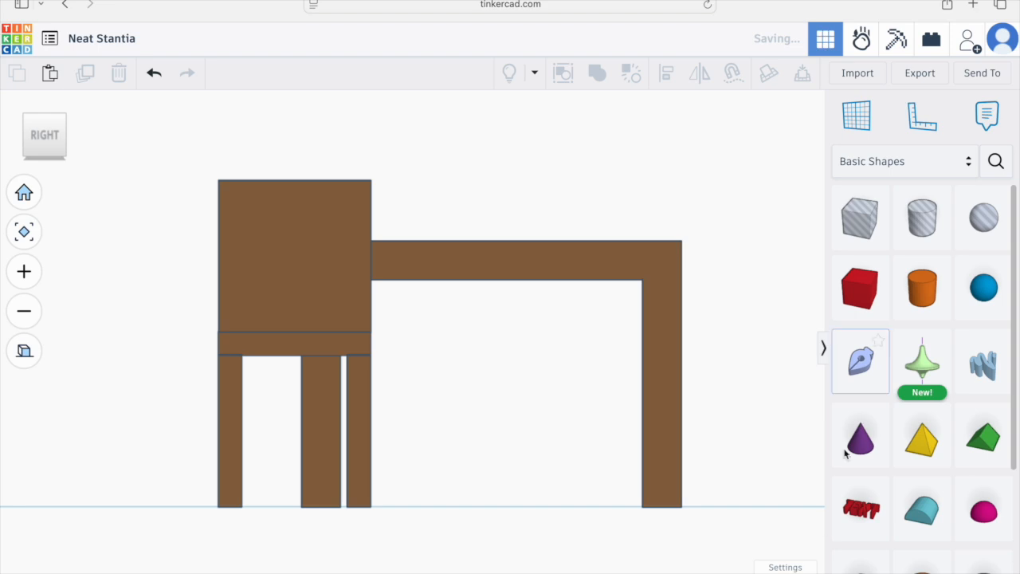
click(798, 564)
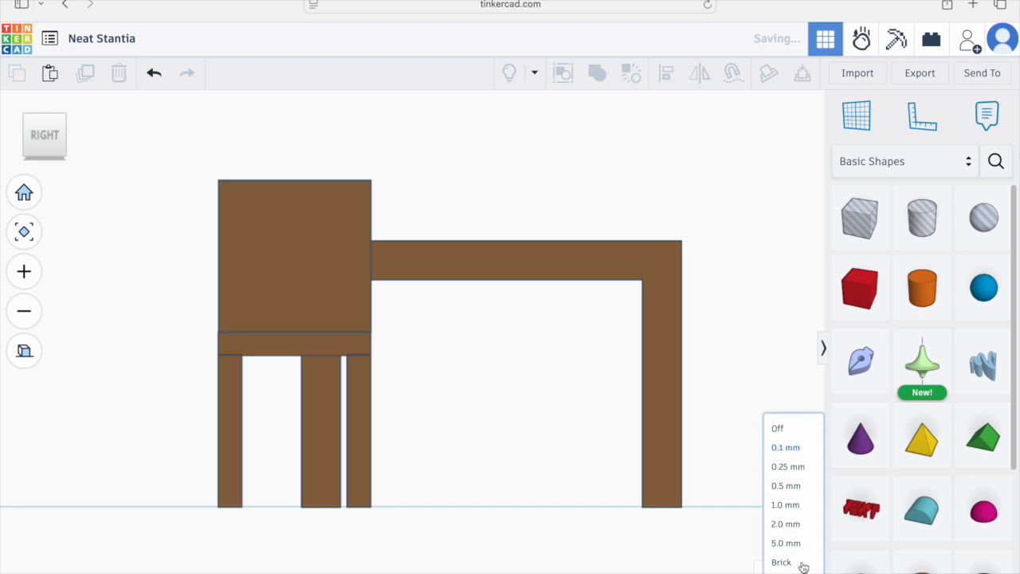
click(793, 485)
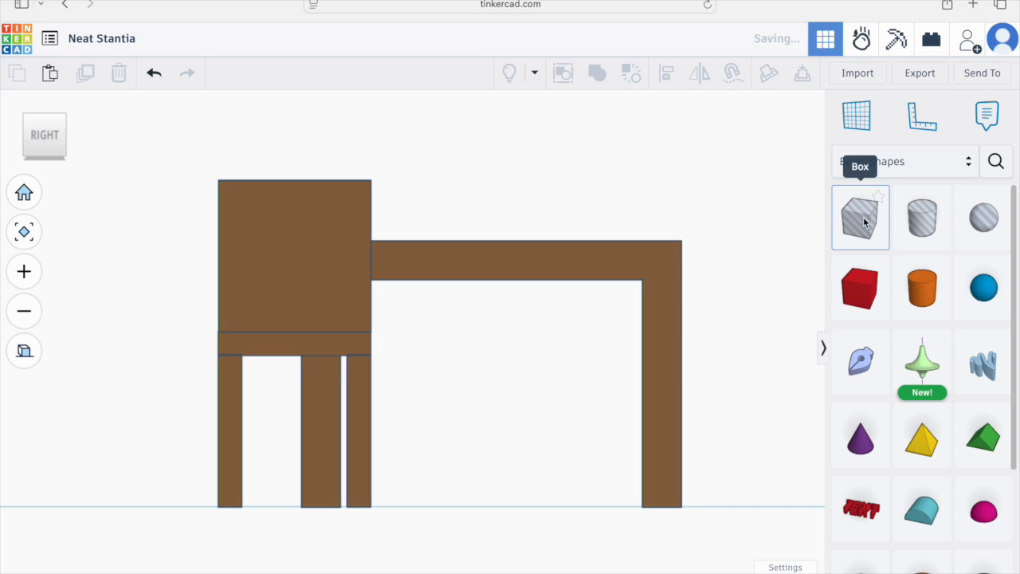
Step: Place a hole box on the backrest, set its width to 3 mm, and shift it inward
drag(865, 223, 298, 256)
drag(370, 256, 243, 263)
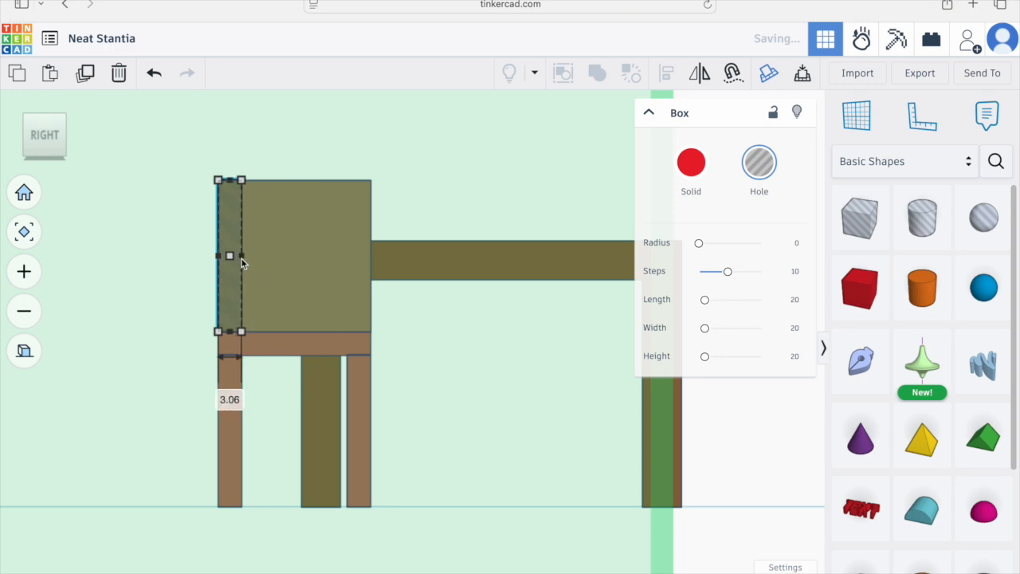
click(231, 400)
text(3)
key(Return)
drag(230, 271, 256, 271)
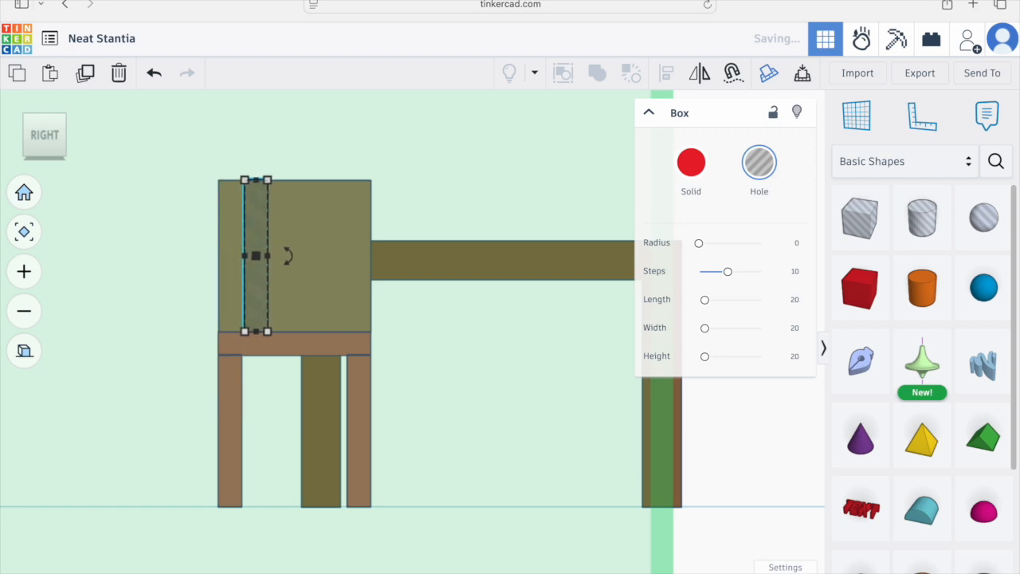
Step: Move the hole box so it passes through the backrest's thickness
right_drag(289, 302, 464, 377)
key(Left)
key(Left)
key(Up)
key(Up)
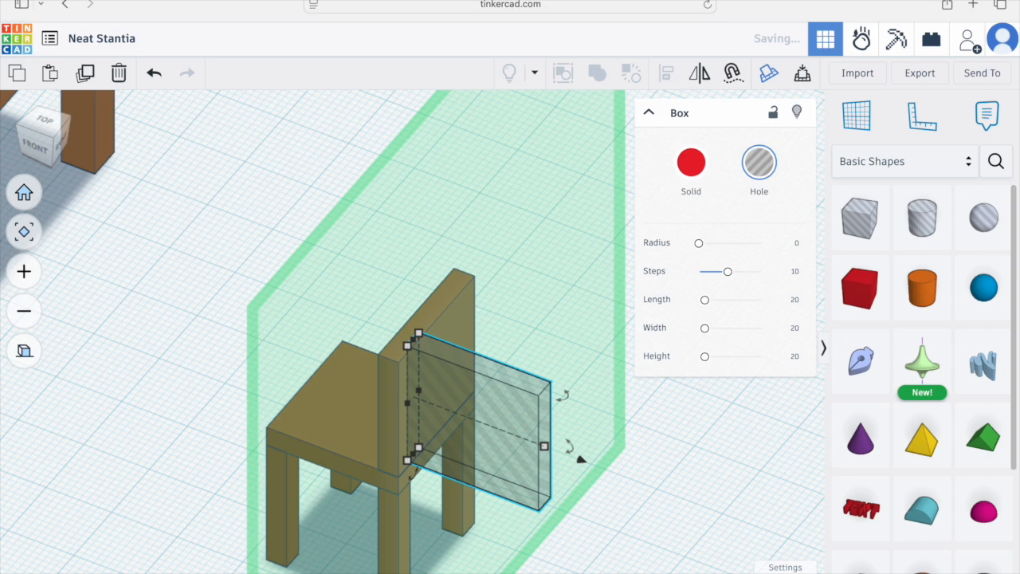
key(ctrl+z)
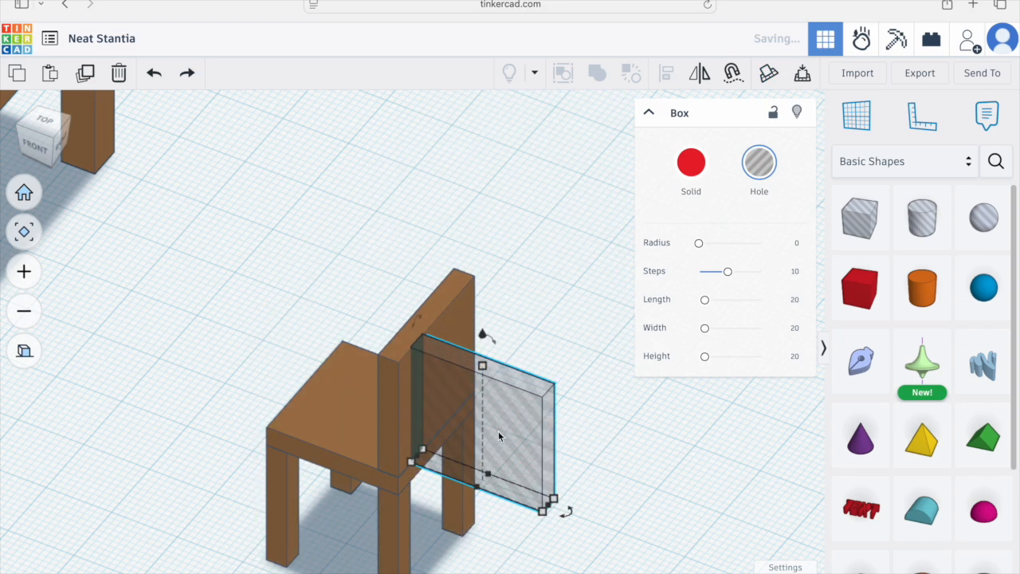
drag(504, 492, 454, 470)
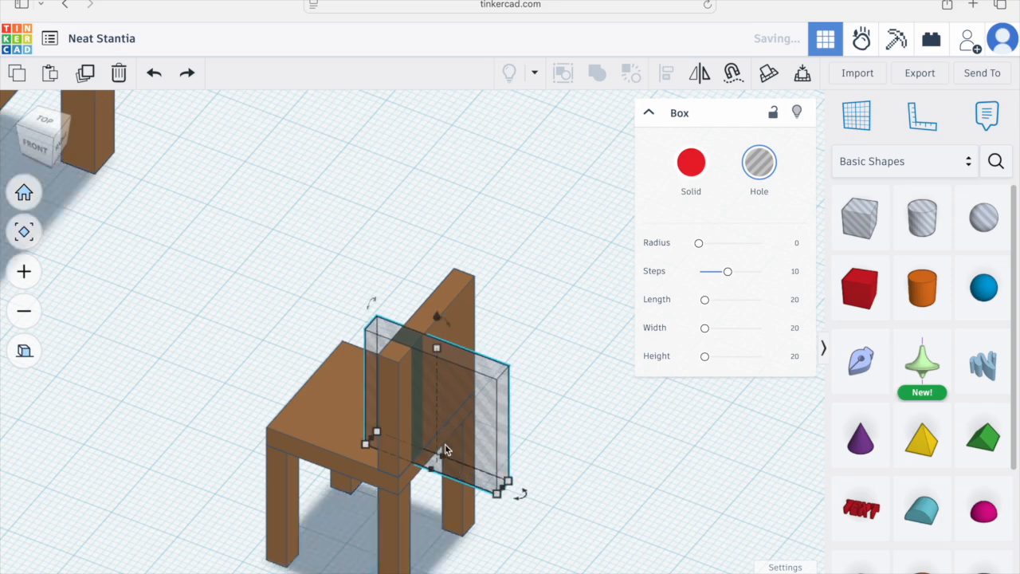
Step: In right view, nudge the hole slot into position on the backrest's left side
click(59, 147)
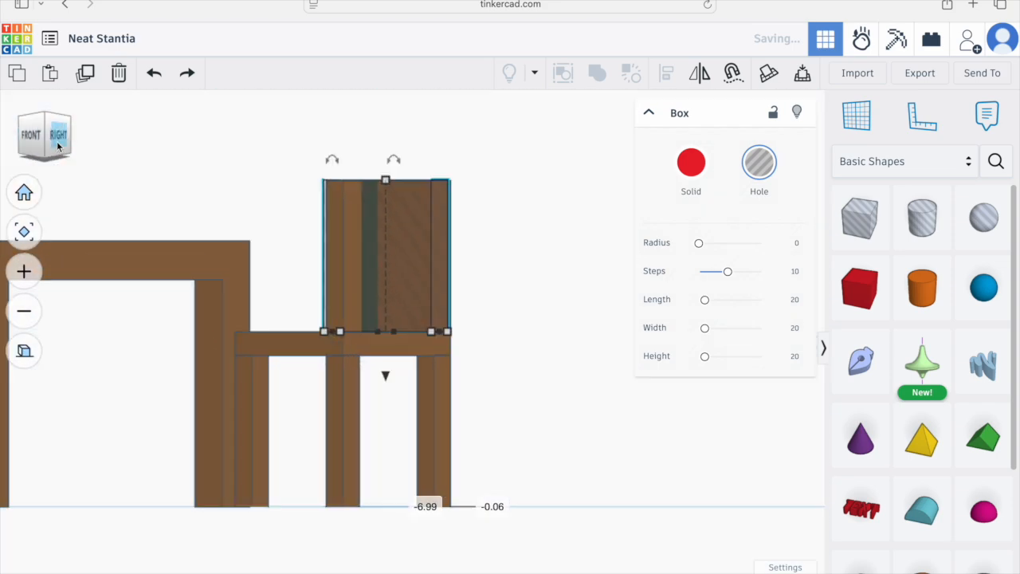
click(58, 148)
key(Left)
key(Right)
key(Right)
key(Right)
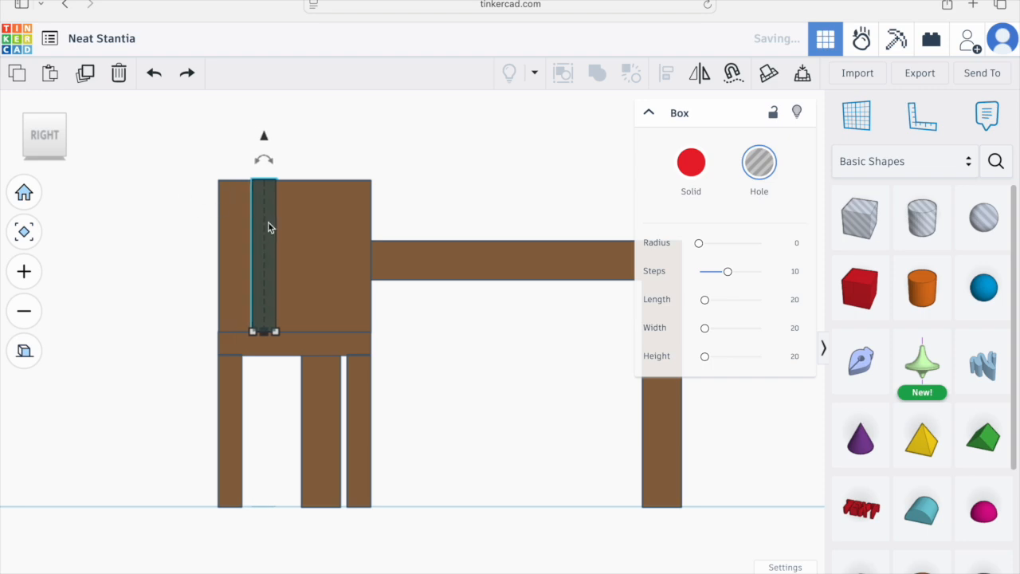
key(Left)
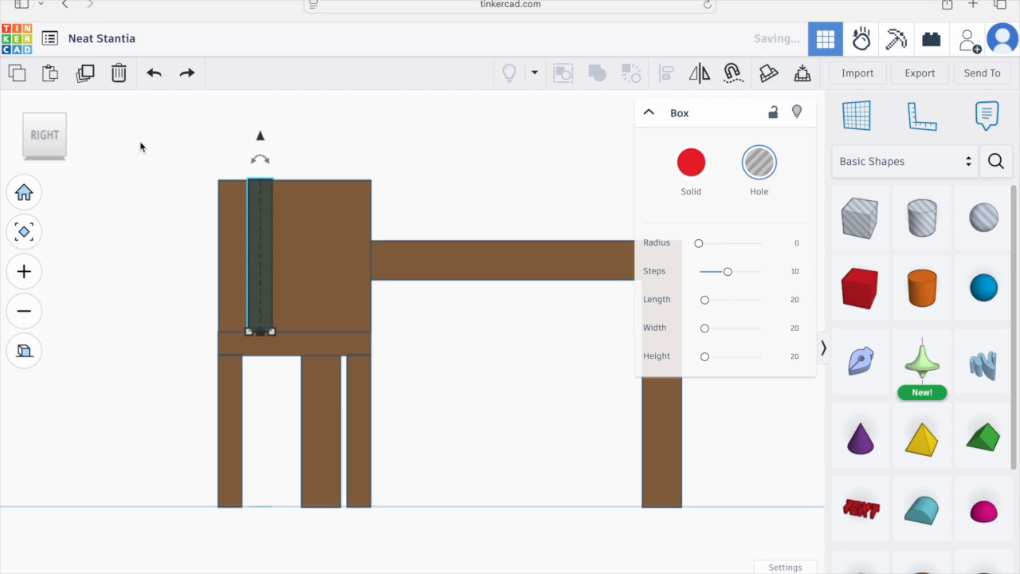
Step: Paste a copy of the hole slot and nudge it toward the backrest's right side
click(47, 75)
key(Right)
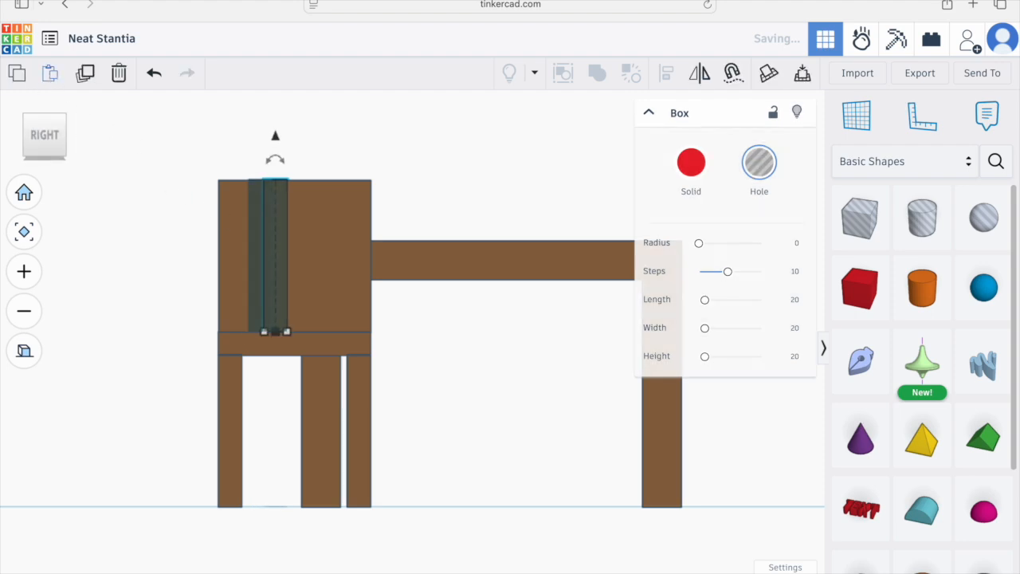
key(Right)
key(Right)
key(Right)
key(Right)
key(Right)
key(Right)
key(Right)
key(Right)
key(Right)
key(Right)
key(Right)
key(Right)
key(Right)
key(Left)
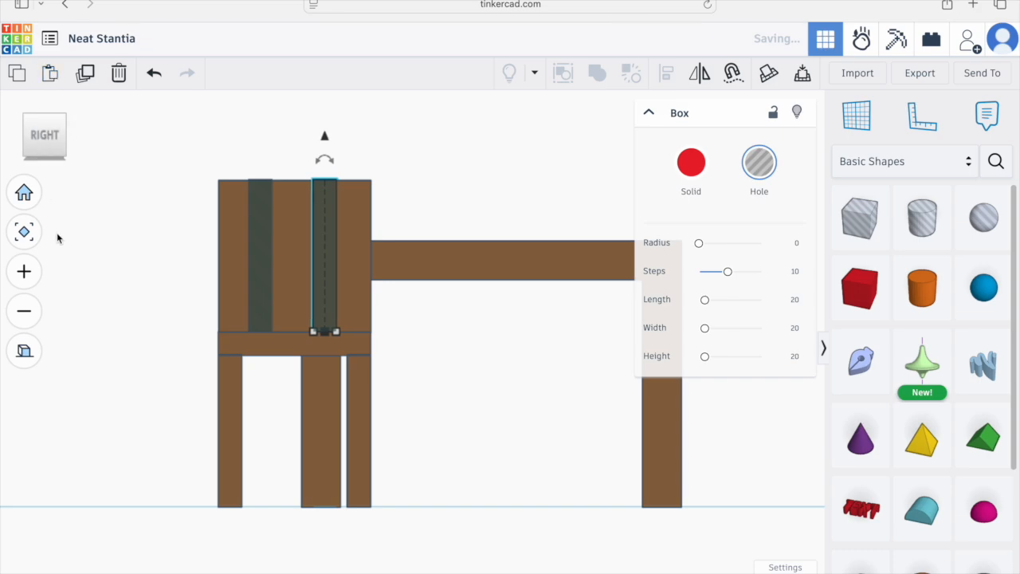
Step: Select both hole slots and lower their height to about 18.41 mm
click(165, 341)
right_drag(228, 294, 395, 323)
click(394, 317)
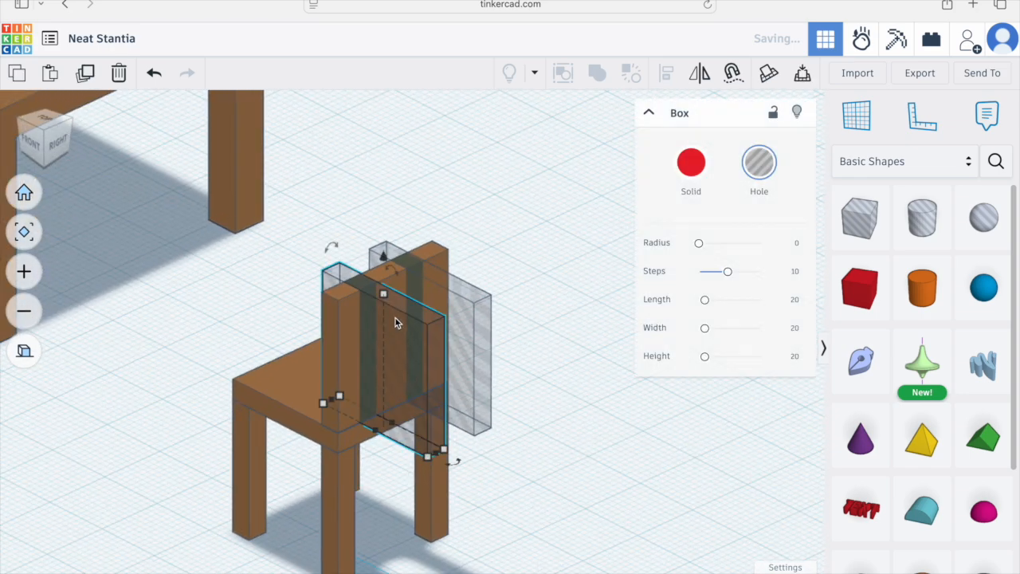
scroll(395, 318, up, 4)
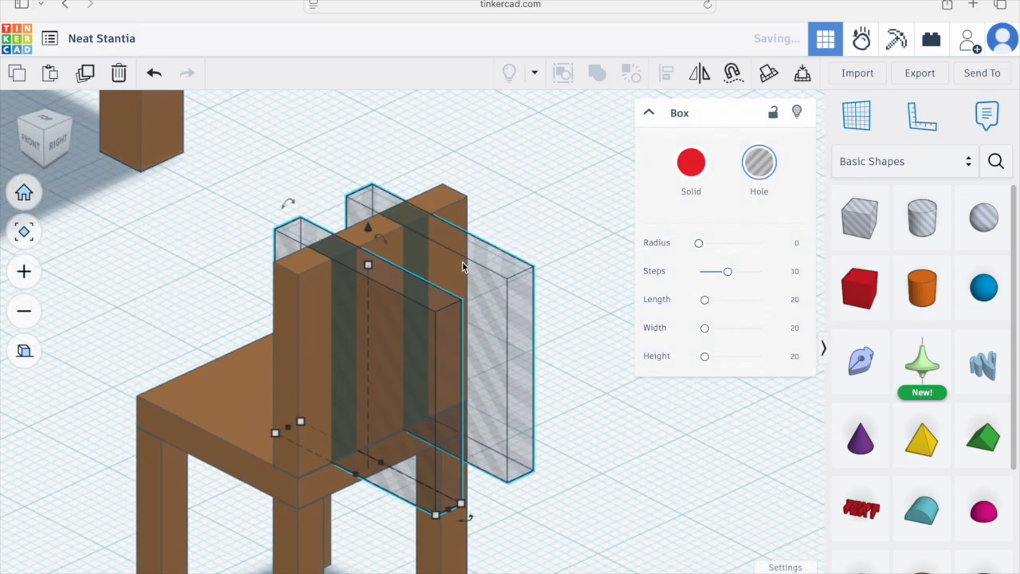
shift+click(446, 253)
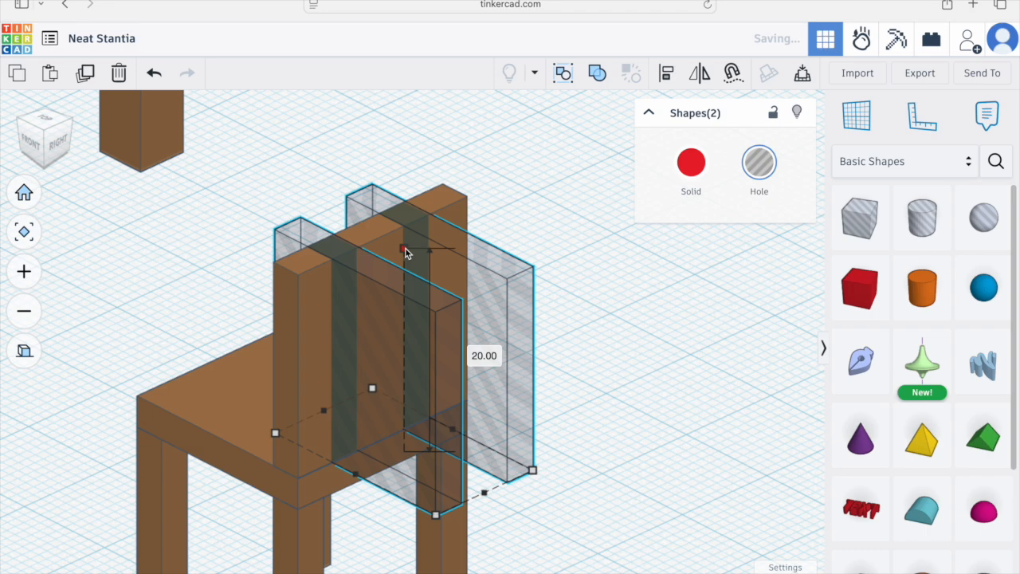
drag(405, 253, 406, 267)
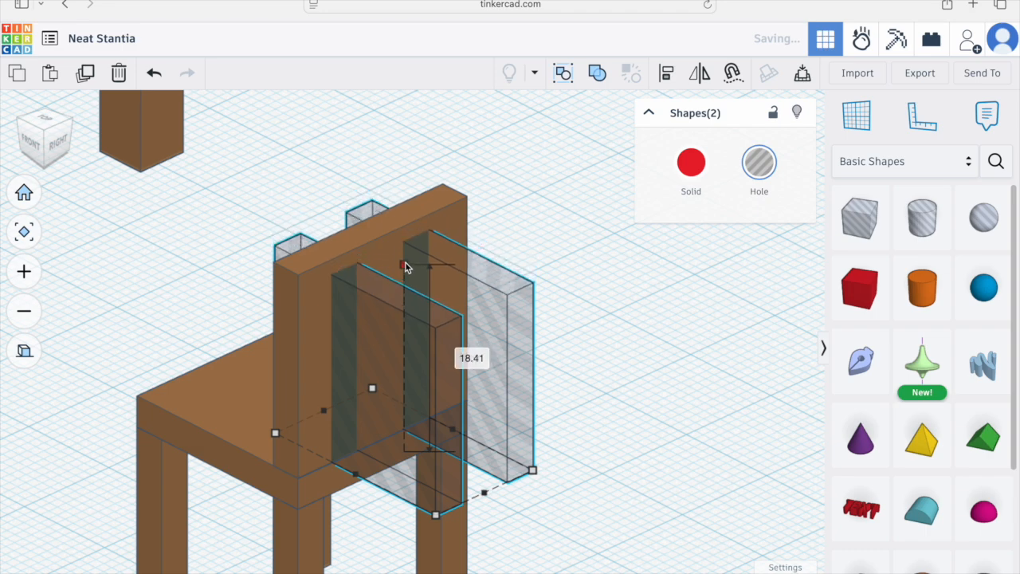
Step: Examine the two hole slots in the backrest from perspective and right views
click(58, 146)
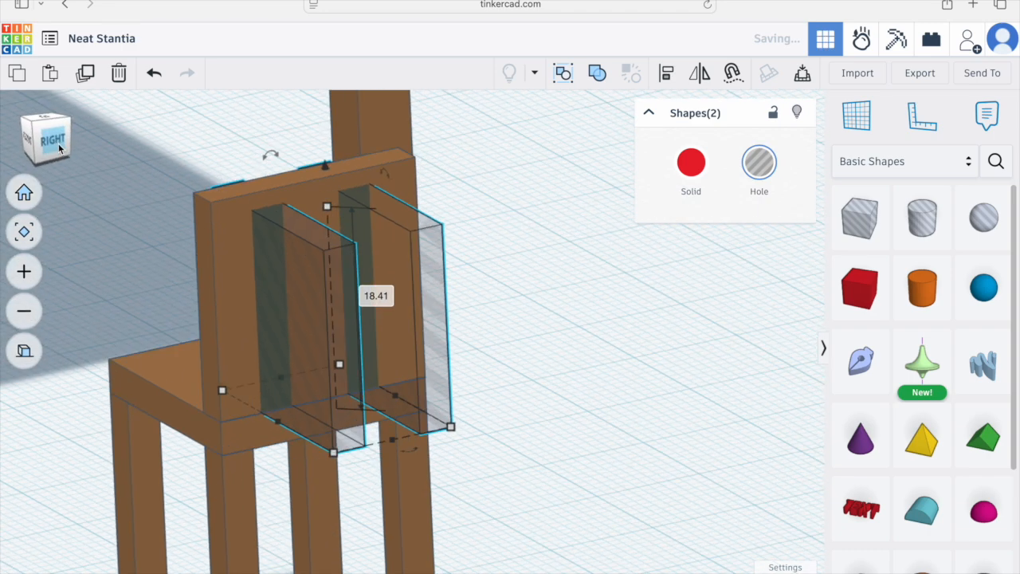
click(23, 192)
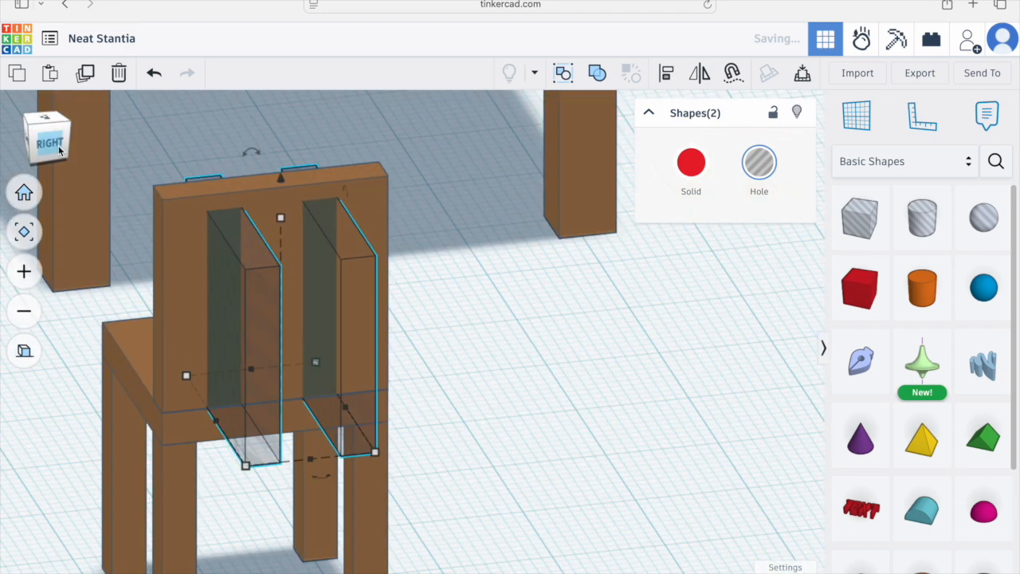
click(24, 350)
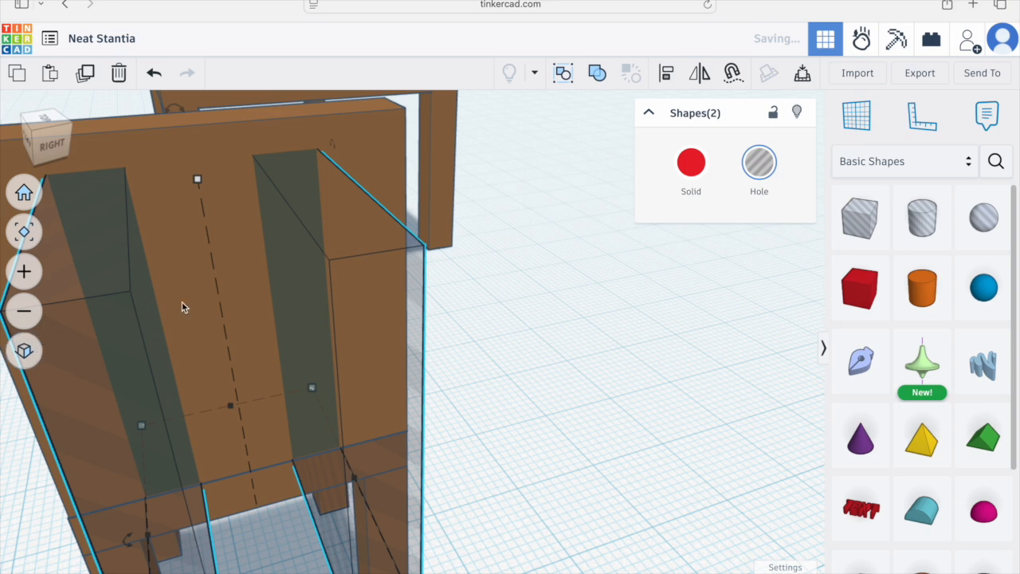
scroll(35, 297, down, 1)
click(57, 159)
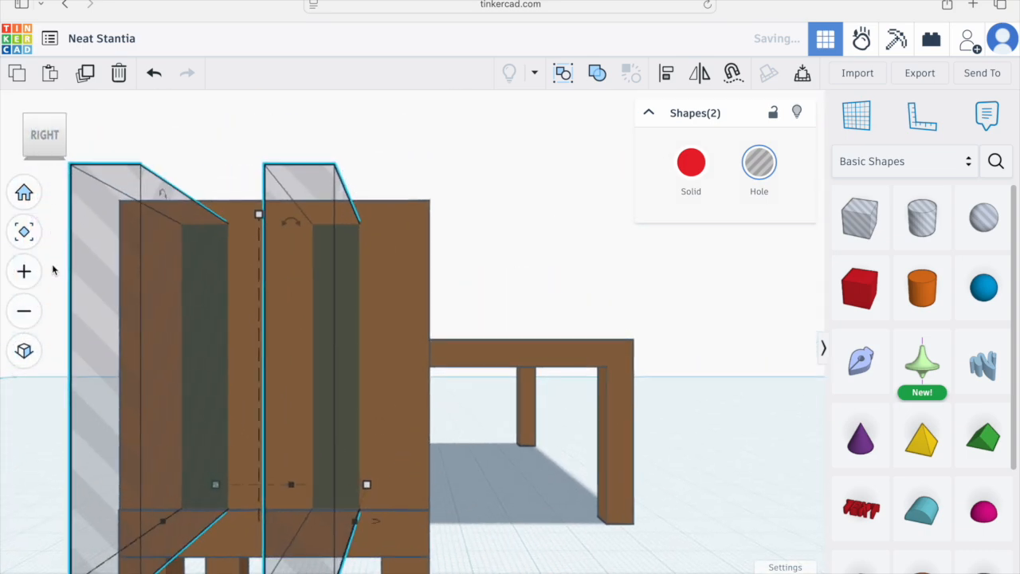
click(24, 350)
scroll(240, 312, down, 2)
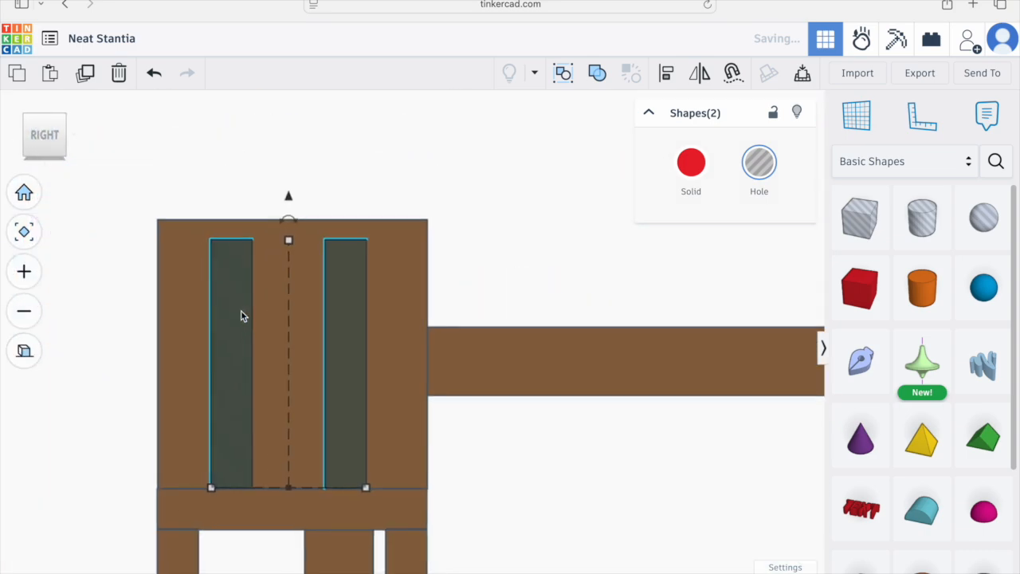
Step: Select the backrest together with both hole slots and union-group them to cut the slots
right_drag(391, 322, 346, 385)
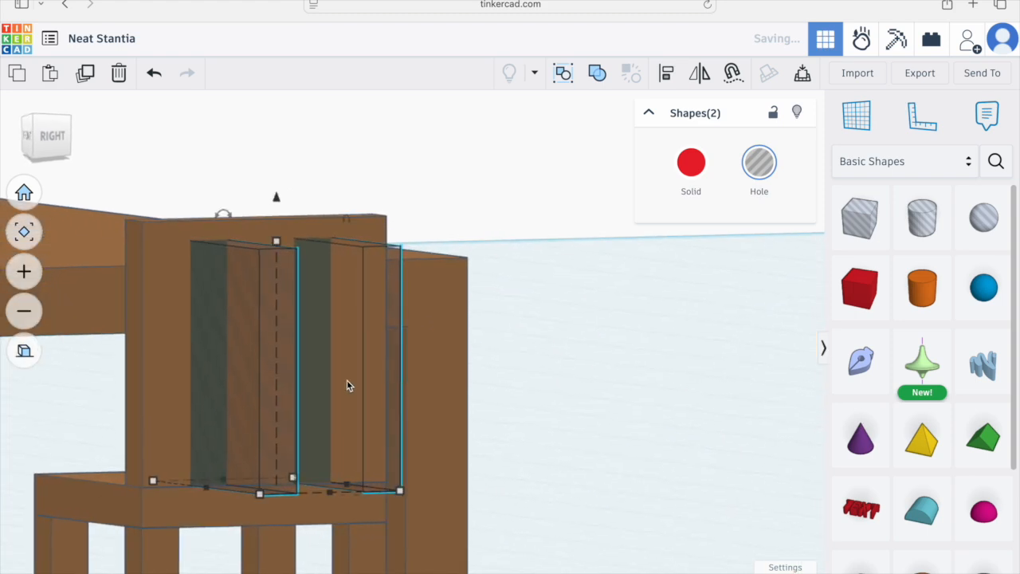
click(157, 340)
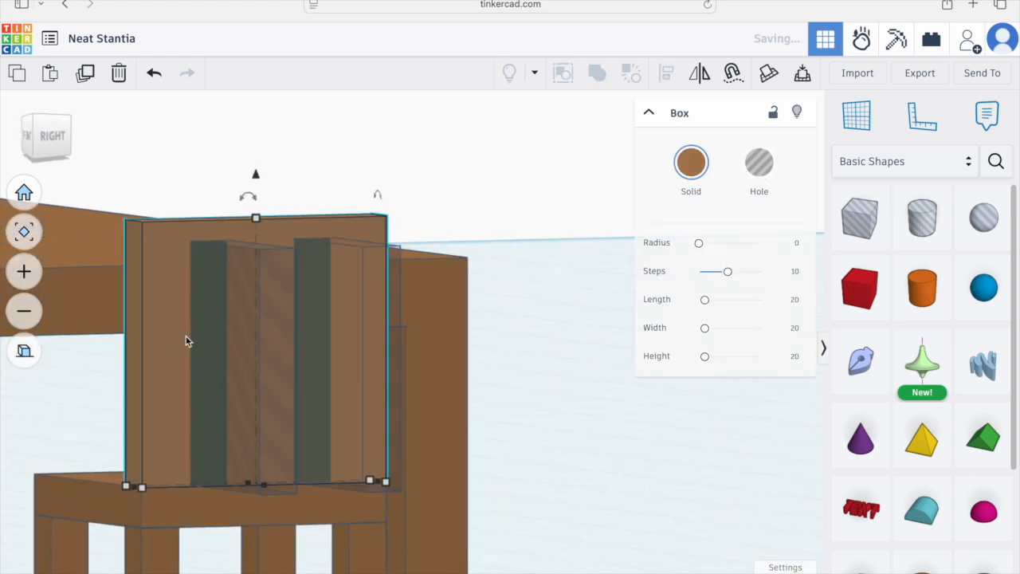
right_drag(218, 341, 368, 347)
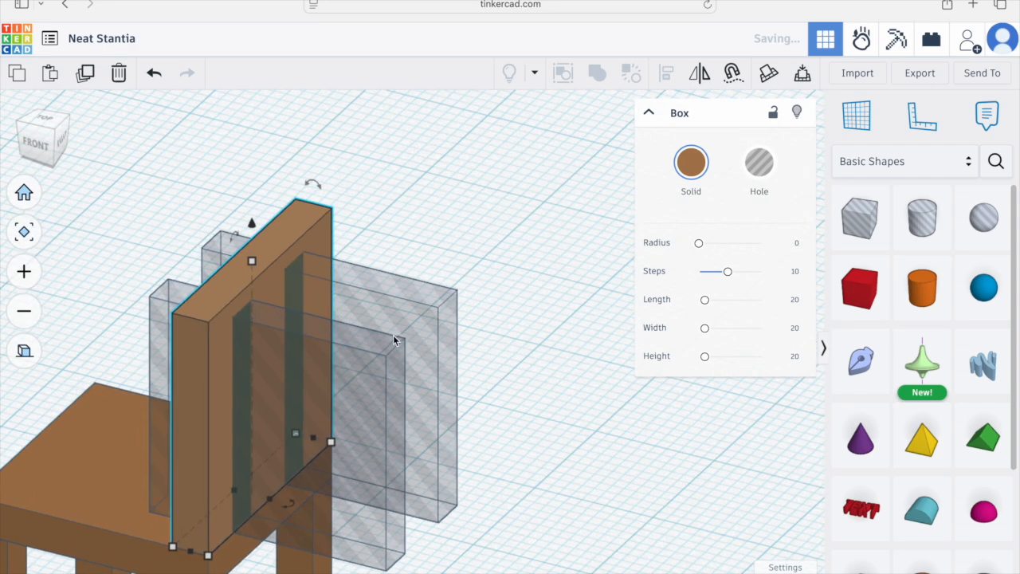
shift+click(364, 367)
shift+click(425, 309)
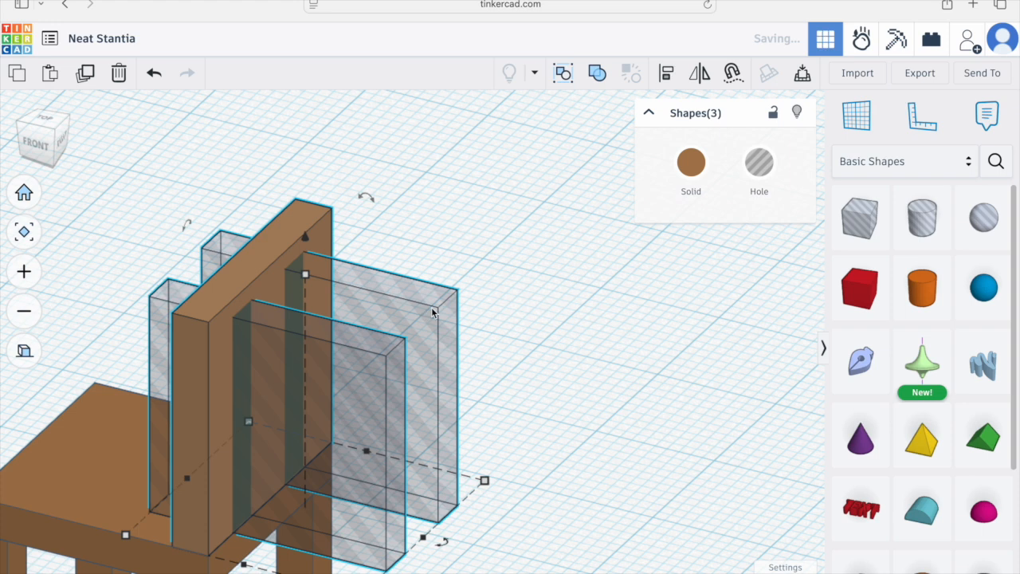
click(597, 73)
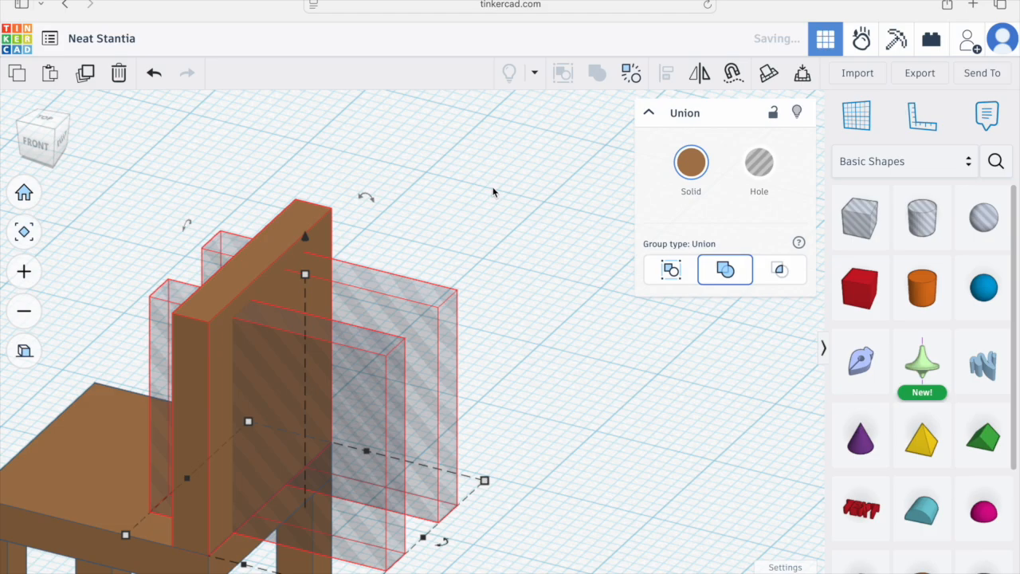
Step: Select all the chair's parts and group them into a single chair object
click(470, 326)
right_drag(470, 326, 639, 335)
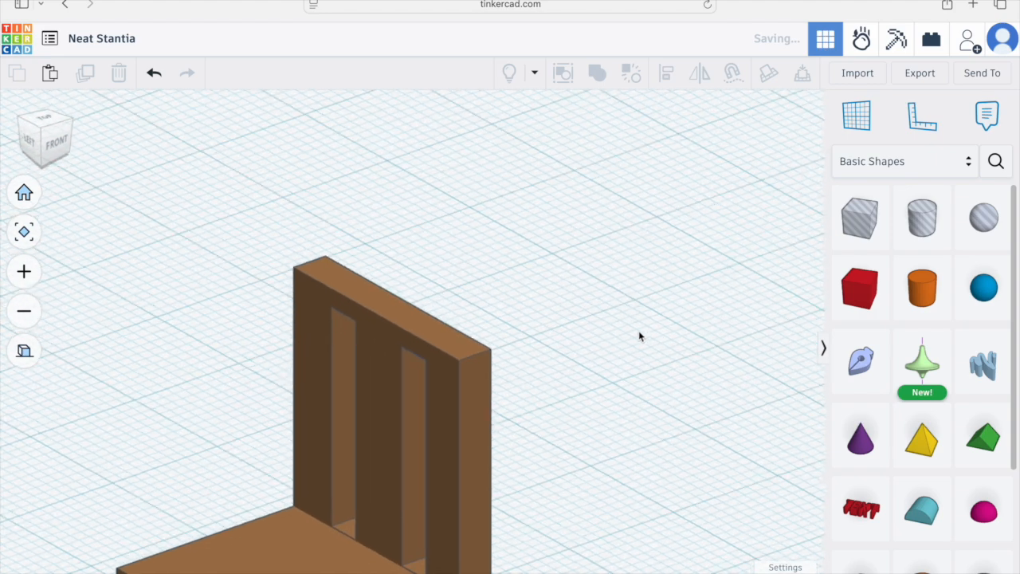
scroll(639, 335, down, 5)
right_drag(310, 351, 675, 547)
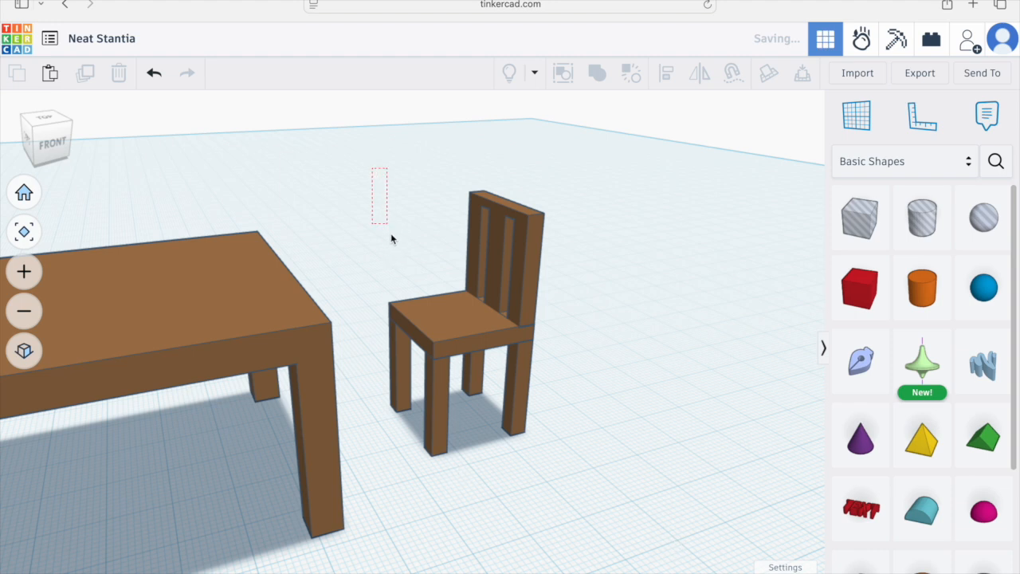
drag(546, 447, 561, 475)
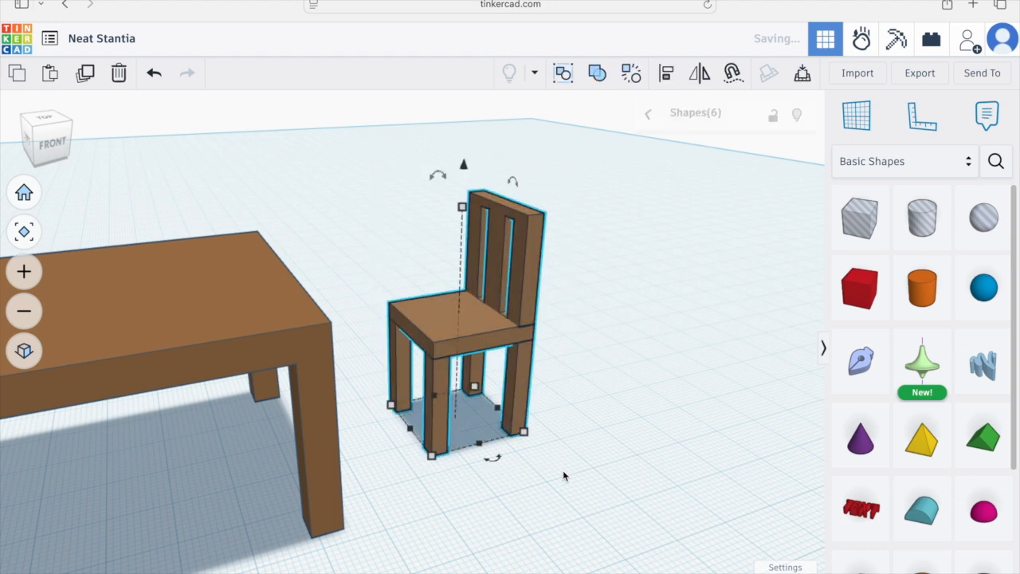
click(599, 74)
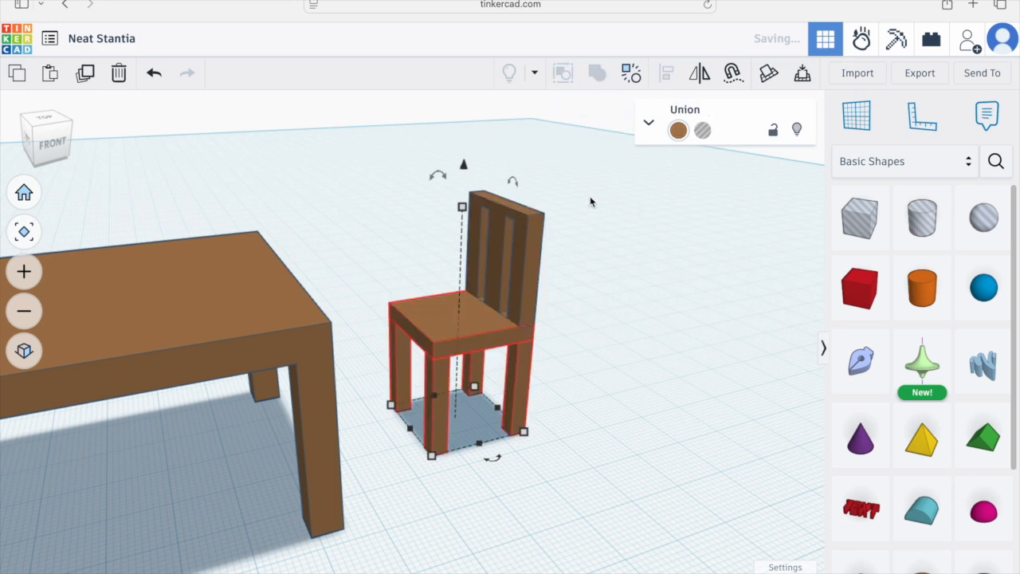
Step: In top view, copy and paste the chair and move the copy to the other side of the table
click(596, 344)
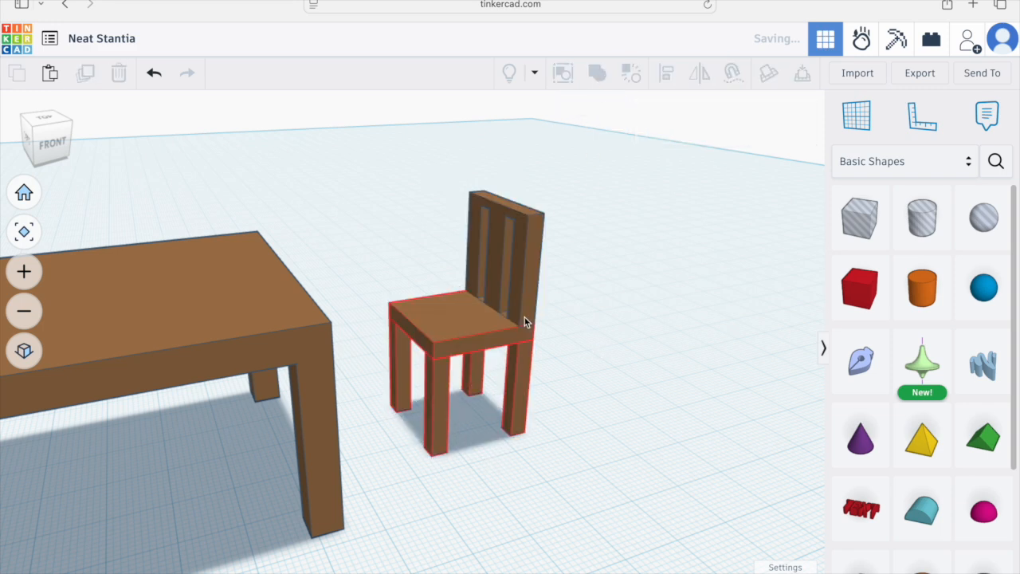
click(489, 339)
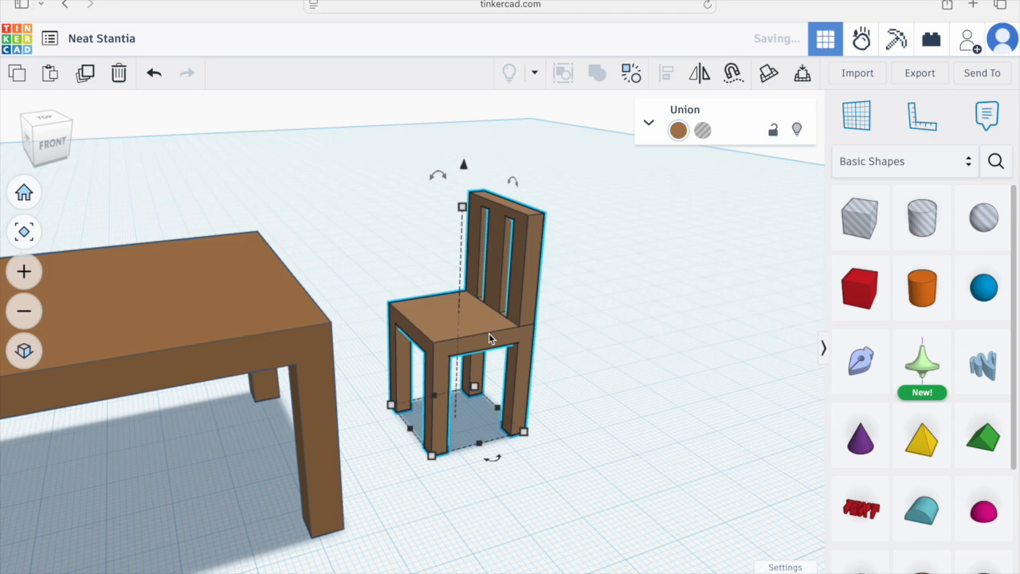
click(53, 124)
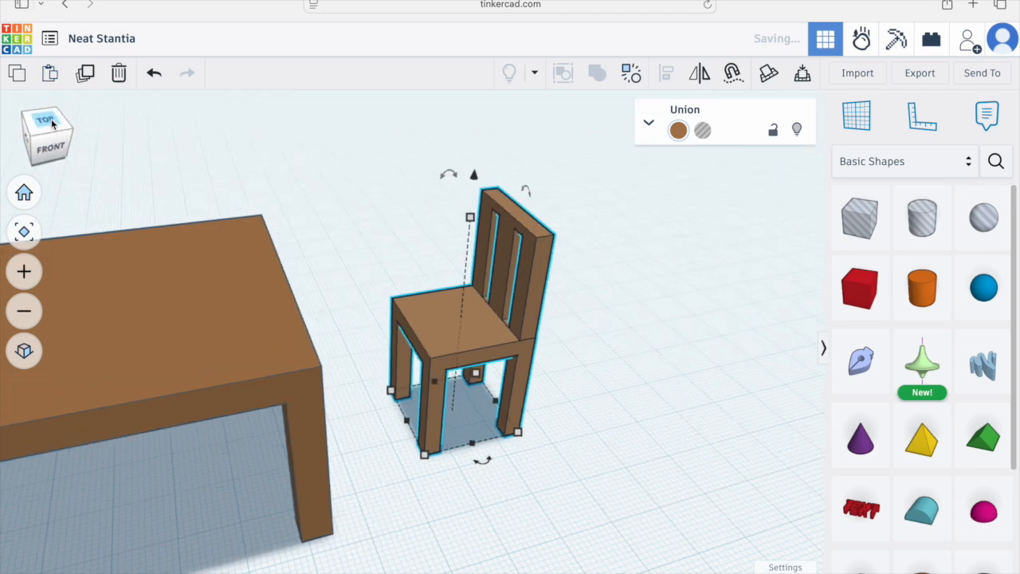
scroll(202, 387, up, 2)
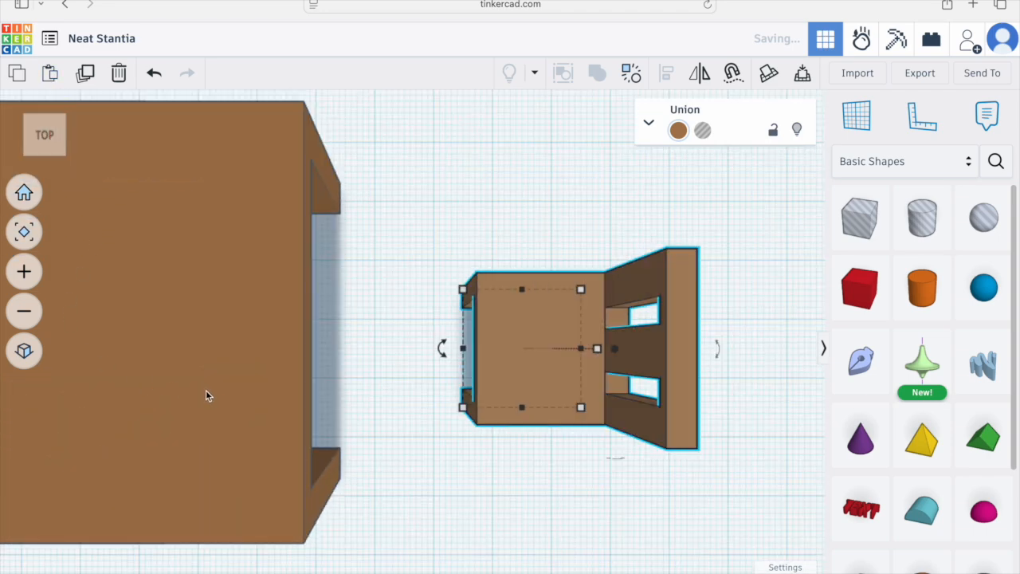
scroll(209, 392, down, 3)
scroll(383, 400, up, 2)
middle_drag(404, 401, 508, 401)
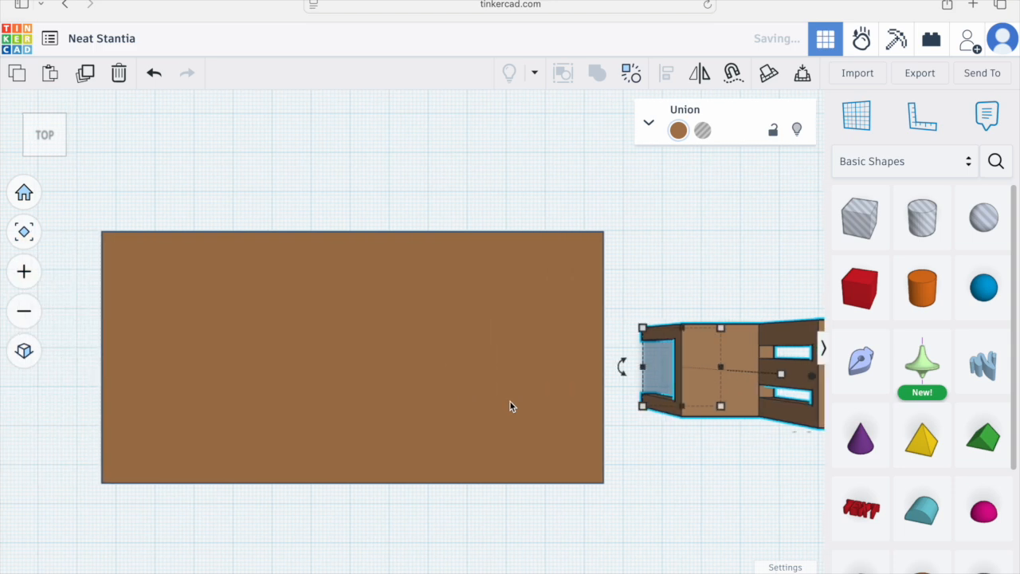
scroll(507, 401, down, 3)
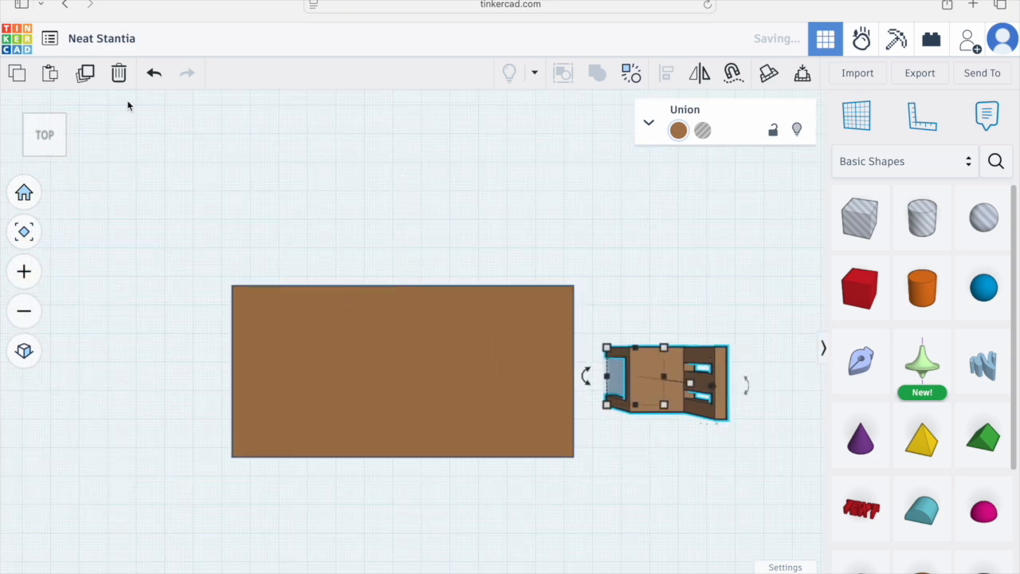
click(21, 77)
click(48, 78)
drag(685, 382, 106, 385)
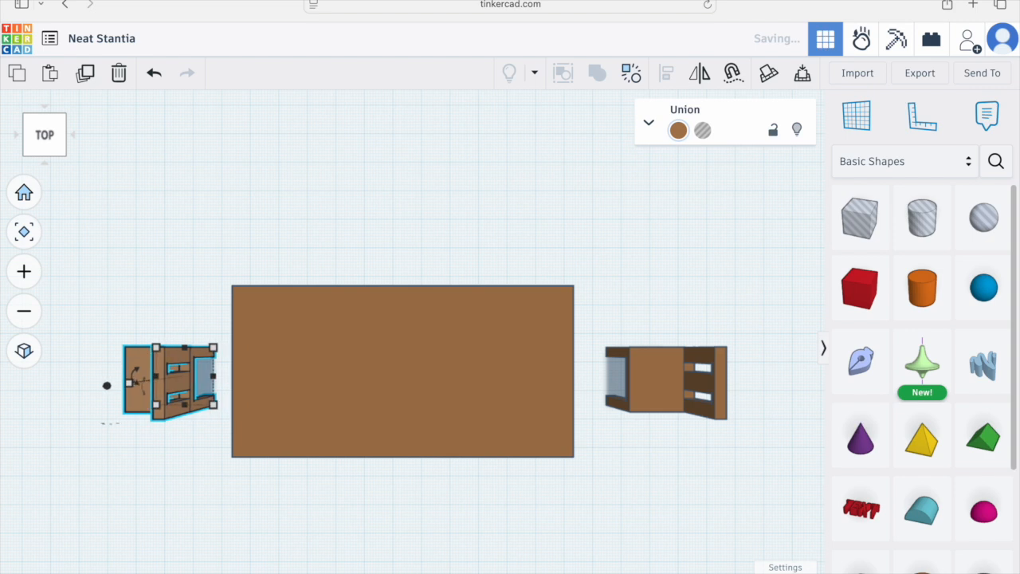
Step: Rotate the copied chair 180° so it faces the table
click(24, 351)
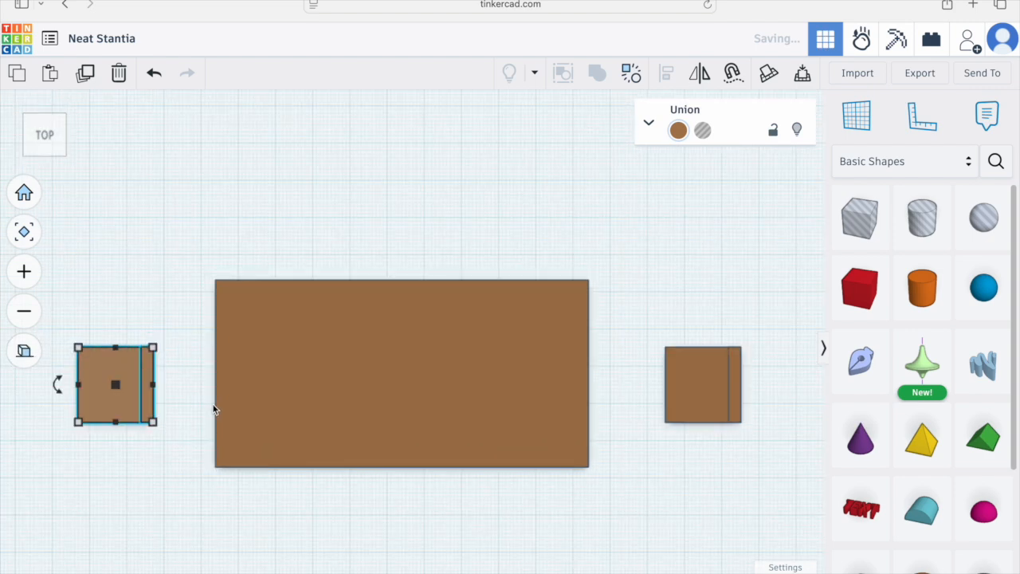
mouse_move(65, 387)
mouse_down()
mouse_move(61, 399)
mouse_move(82, 413)
mouse_move(118, 421)
mouse_move(159, 410)
mouse_move(173, 387)
mouse_move(112, 434)
mouse_move(89, 424)
mouse_move(80, 386)
mouse_up()
middle_drag(242, 520, 378, 517)
drag(207, 380, 317, 383)
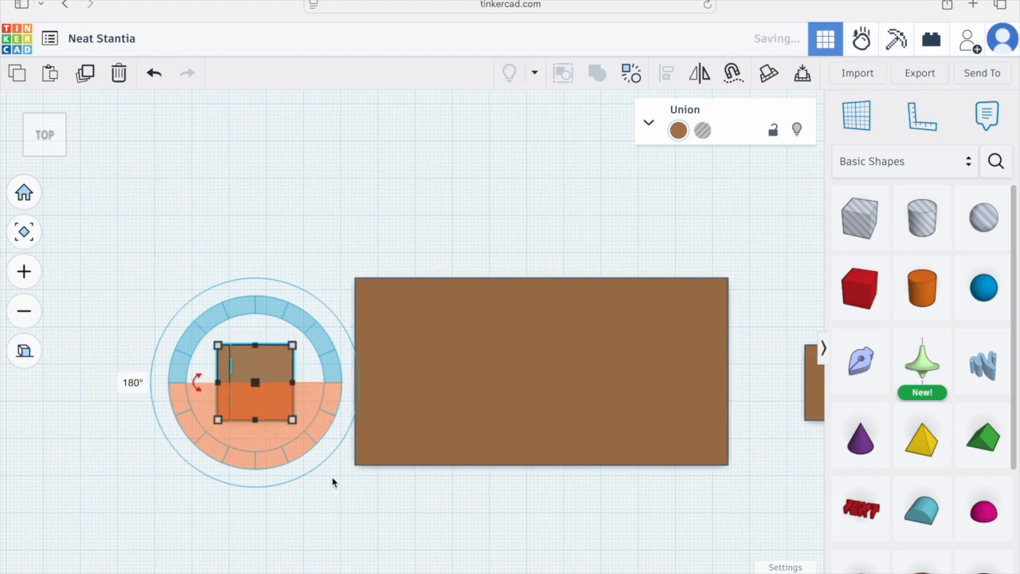
middle_drag(673, 510, 576, 502)
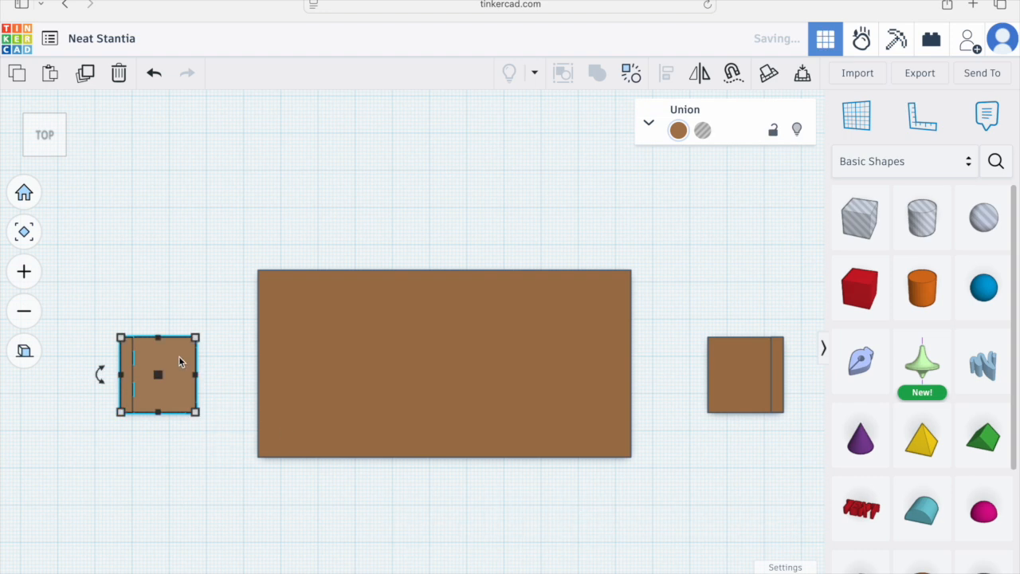
Step: Nudge the copied chair to the right until it meets the table's left edge
key(Right)
key(Right)
key(Right)
key(Right)
key(Right)
key(Right)
key(Right)
key(Right)
key(Right)
key(Right)
key(Right)
key(Right)
key(Right)
key(Right)
key(Right)
key(Right)
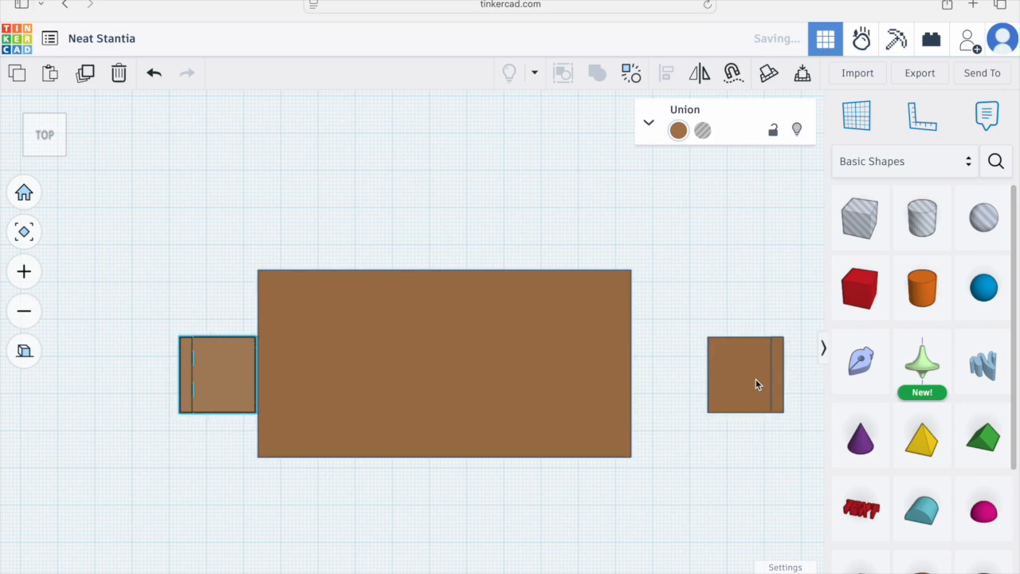
Step: Select the original chair and nudge it left until it meets the table's right edge
click(756, 378)
key(Left)
key(Left)
key(Left)
key(Left)
key(Left)
key(Left)
key(Left)
key(Left)
key(Left)
key(Left)
key(Left)
key(Left)
key(Left)
key(Left)
key(Left)
key(Left)
key(Left)
key(Left)
key(Left)
key(Left)
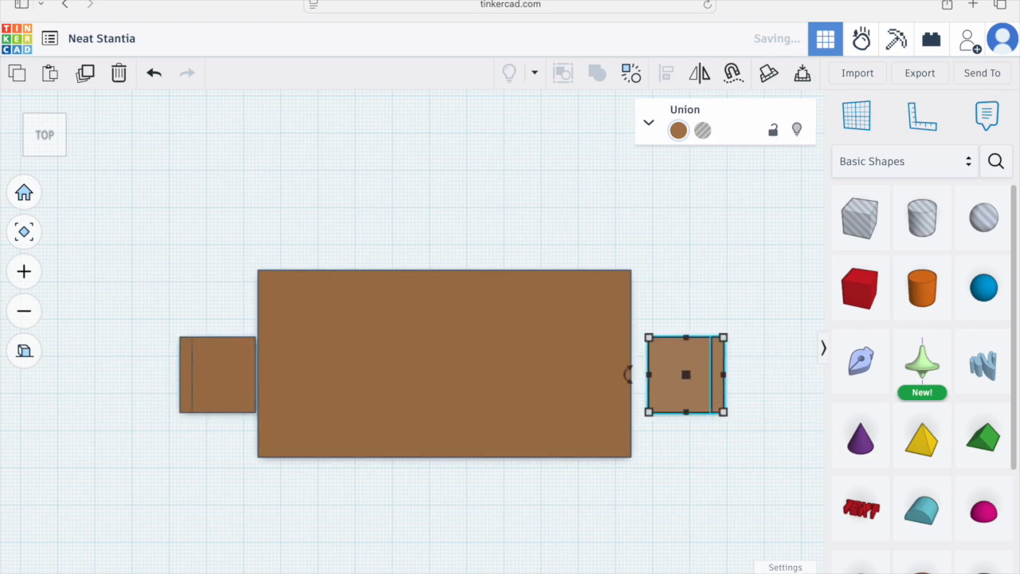
Step: Examine the table and two chairs from several angles in perspective view
click(24, 351)
right_drag(128, 409, 278, 296)
right_drag(330, 326, 479, 403)
click(510, 408)
right_drag(540, 417, 584, 387)
scroll(584, 388, up, 2)
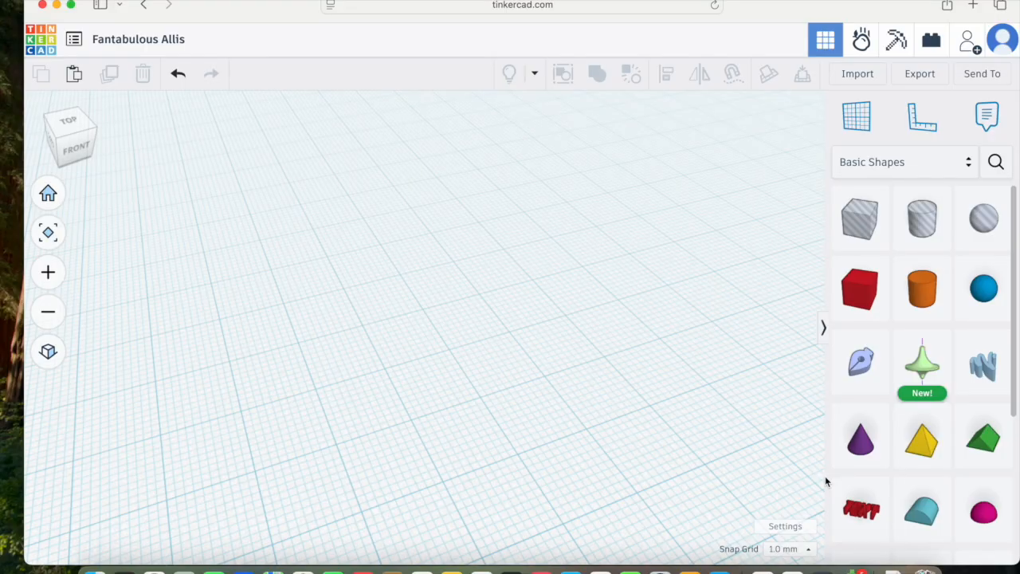
Step: Place a cylinder on the workplane of a new design and duplicate it in place
click(902, 317)
click(472, 362)
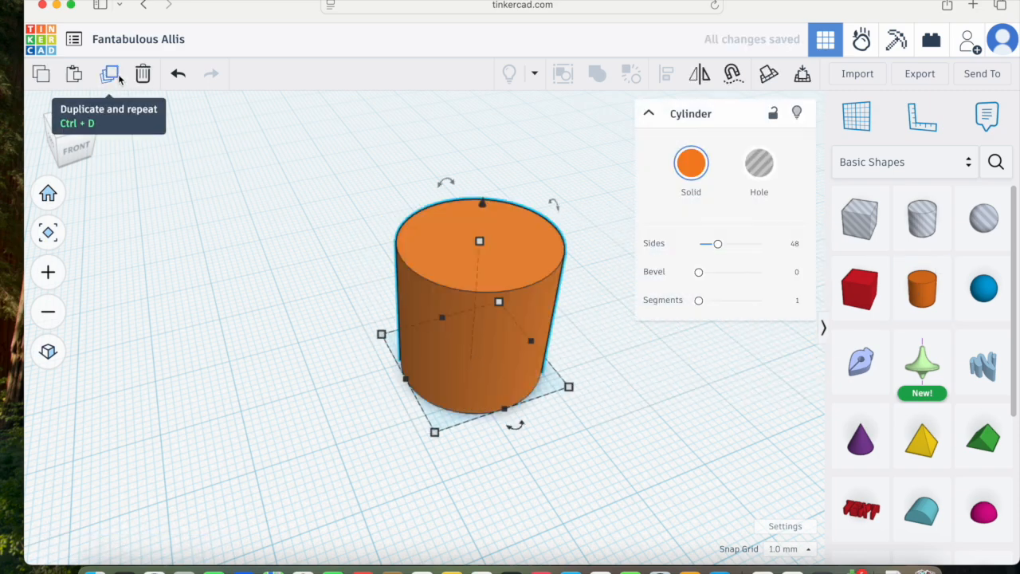
click(110, 74)
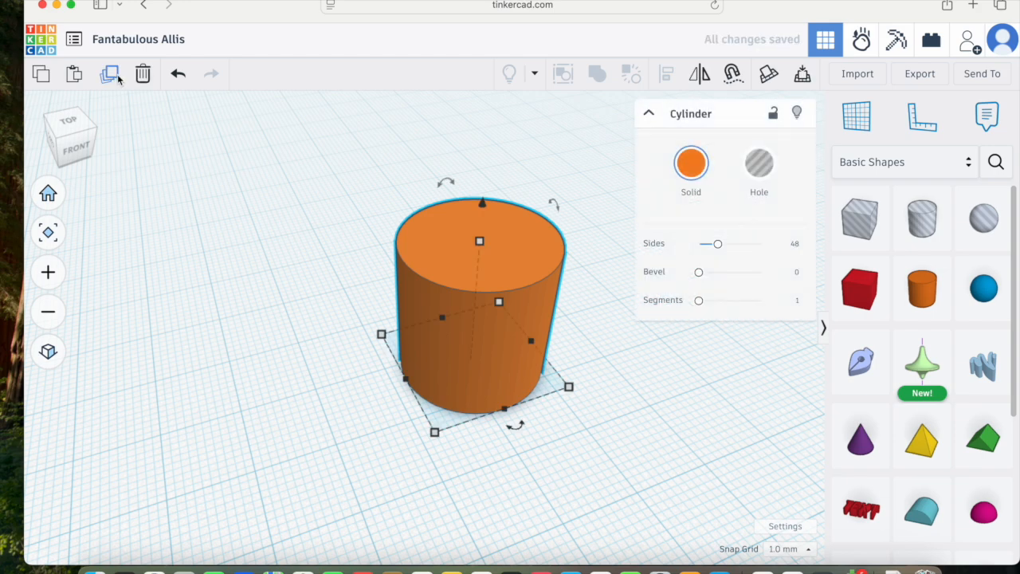
Step: Resize the duplicate cylinder's footprint to 18 by 18 mm
mouse_move(435, 432)
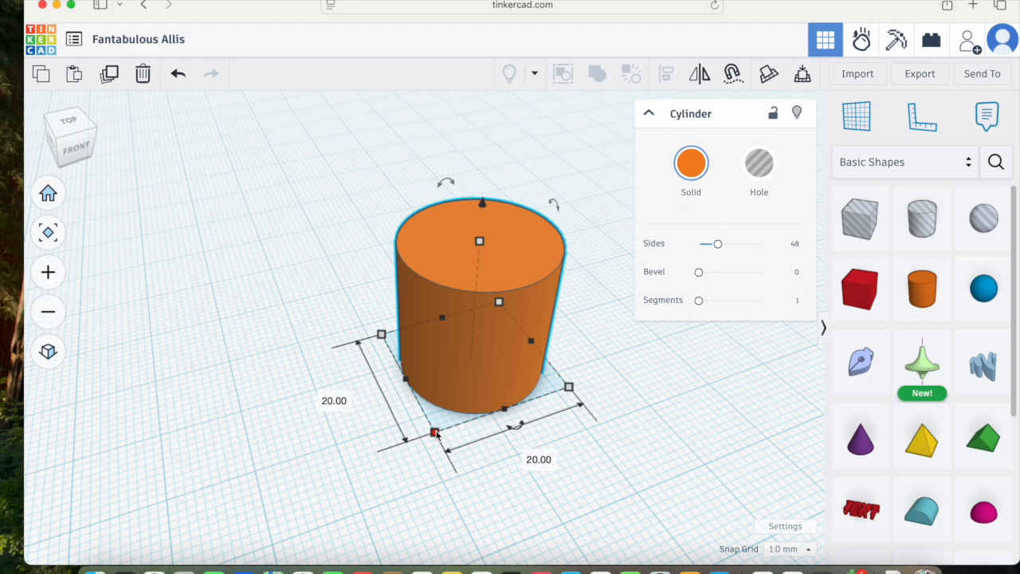
click(539, 459)
text(18)
key(Return)
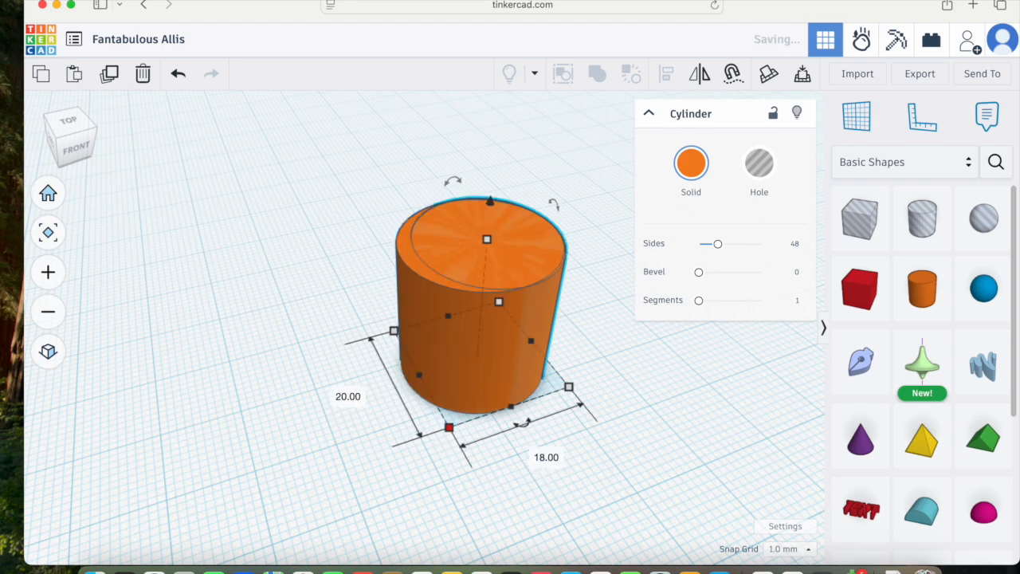
text(18)
key(Return)
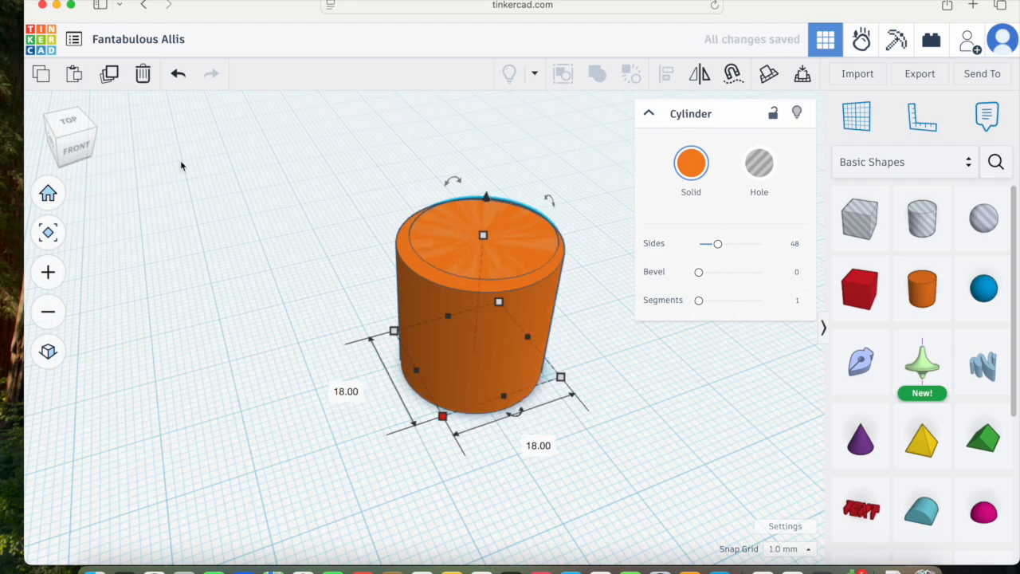
Step: Check the cylinders' alignment from top view, then lift the smaller cylinder 4 mm above the workplane
click(69, 123)
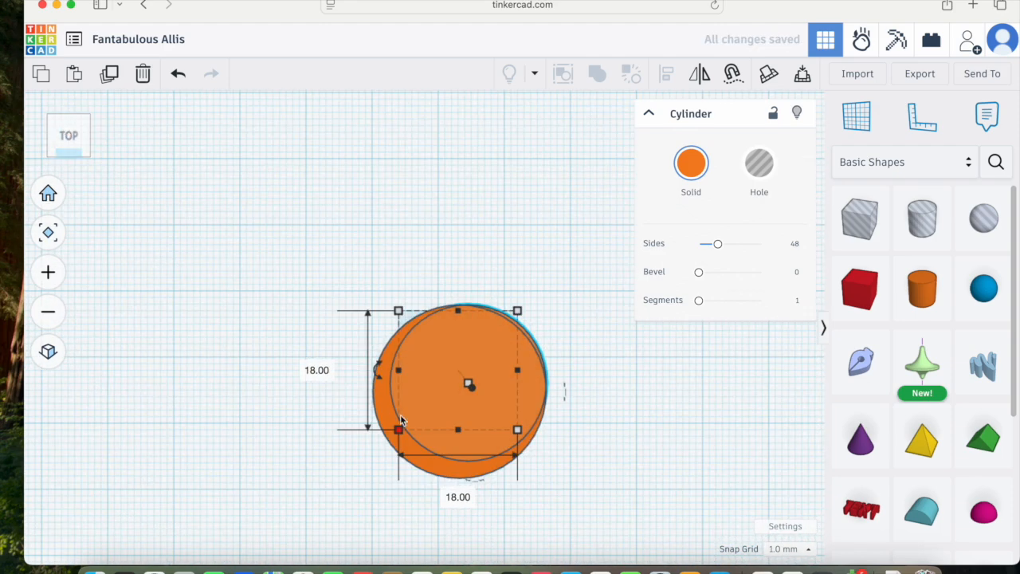
click(47, 352)
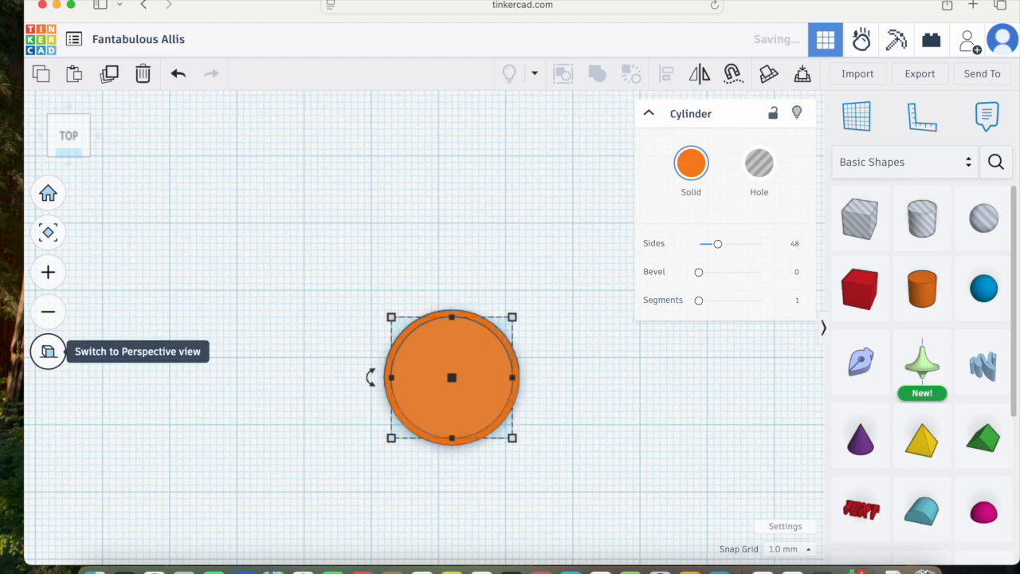
right_drag(269, 447, 408, 329)
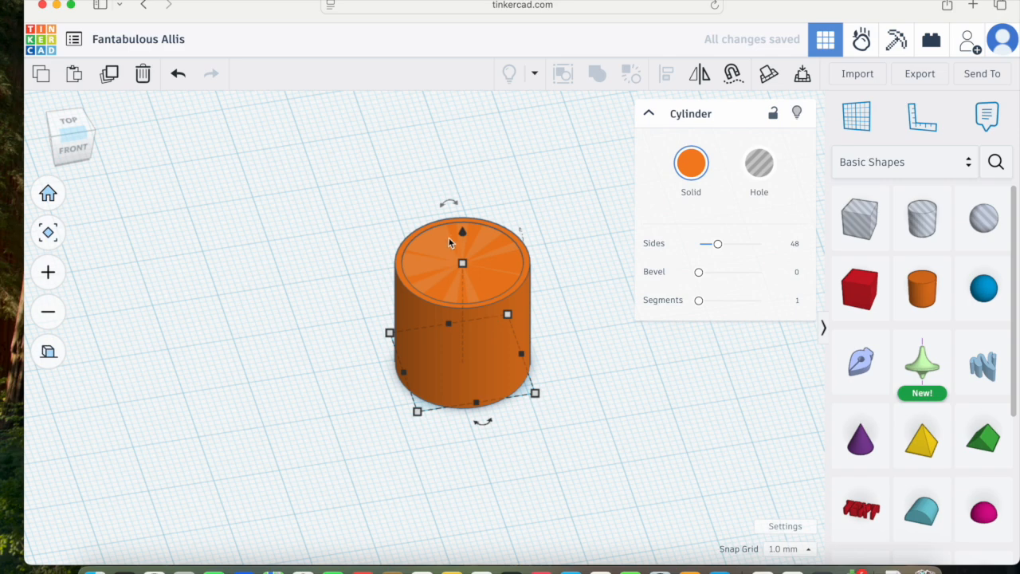
drag(463, 233, 467, 212)
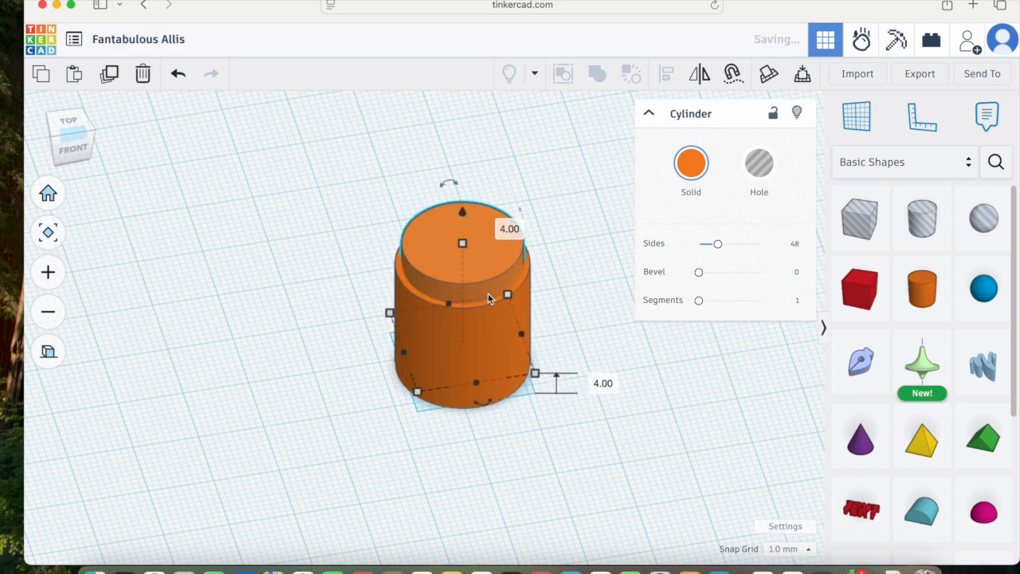
Step: Turn the raised smaller cylinder into a hole and reselect the outer cylinder
scroll(507, 300, up, 5)
scroll(509, 300, down, 5)
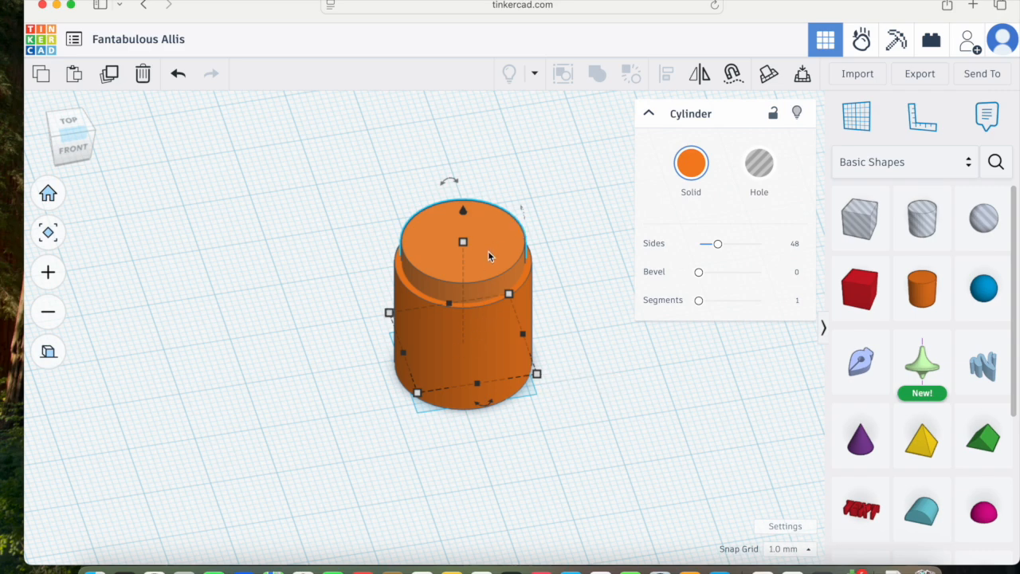
click(771, 176)
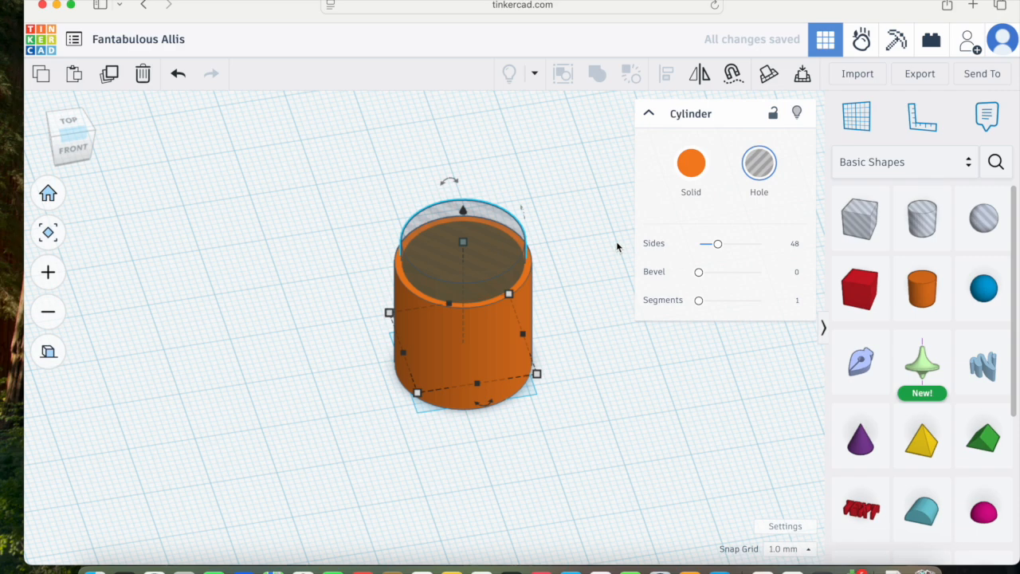
click(466, 338)
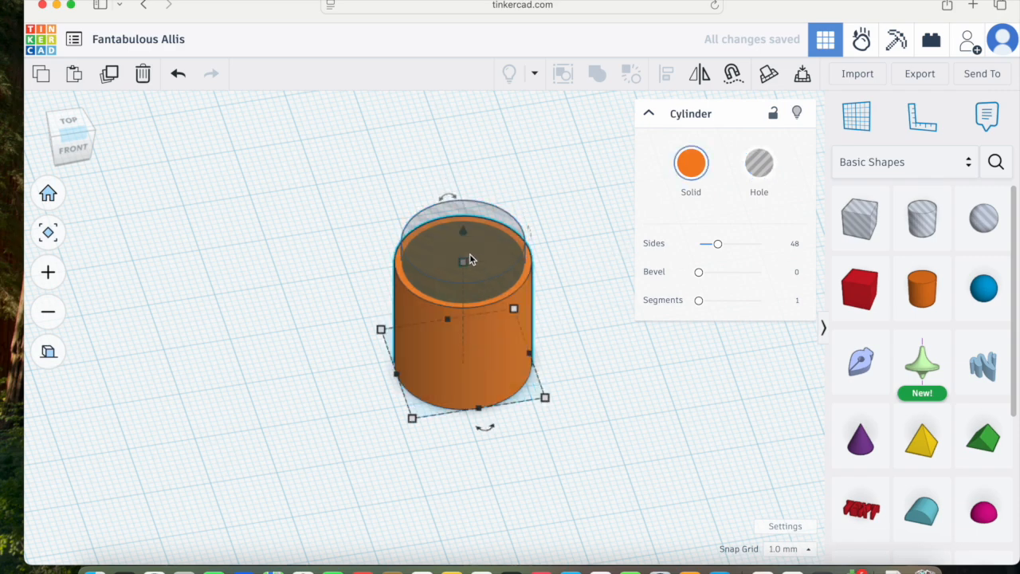
click(47, 351)
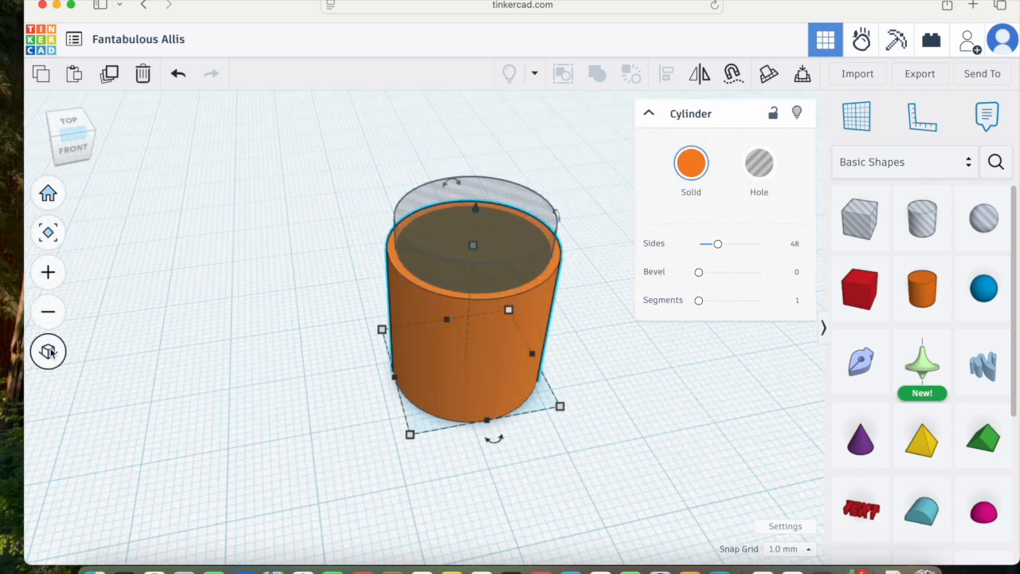
Step: Select the outer cylinder together with the hole cylinder and group them to hollow out the cup
shift+click(468, 347)
shift+click(504, 250)
shift+click(480, 358)
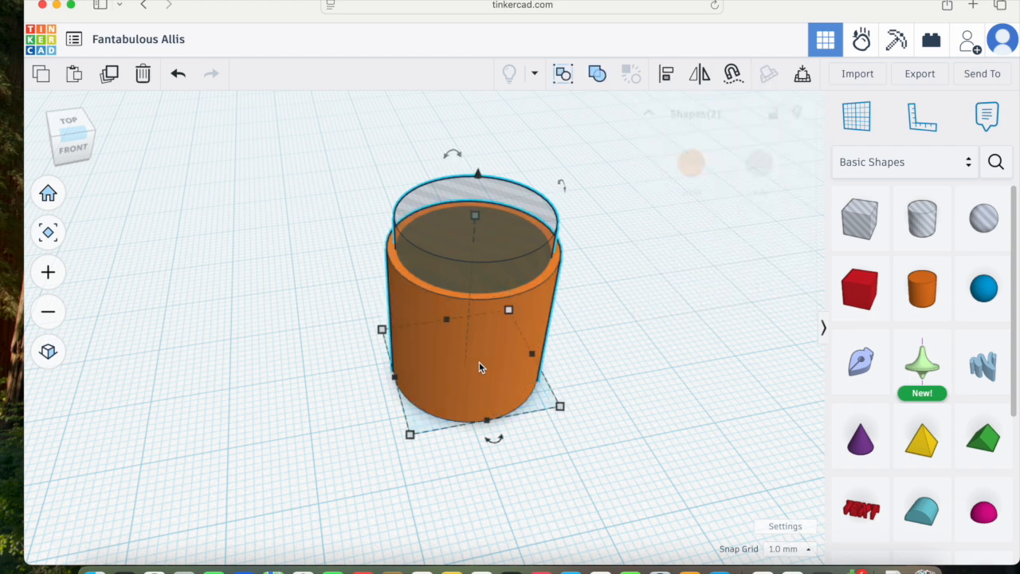
click(603, 84)
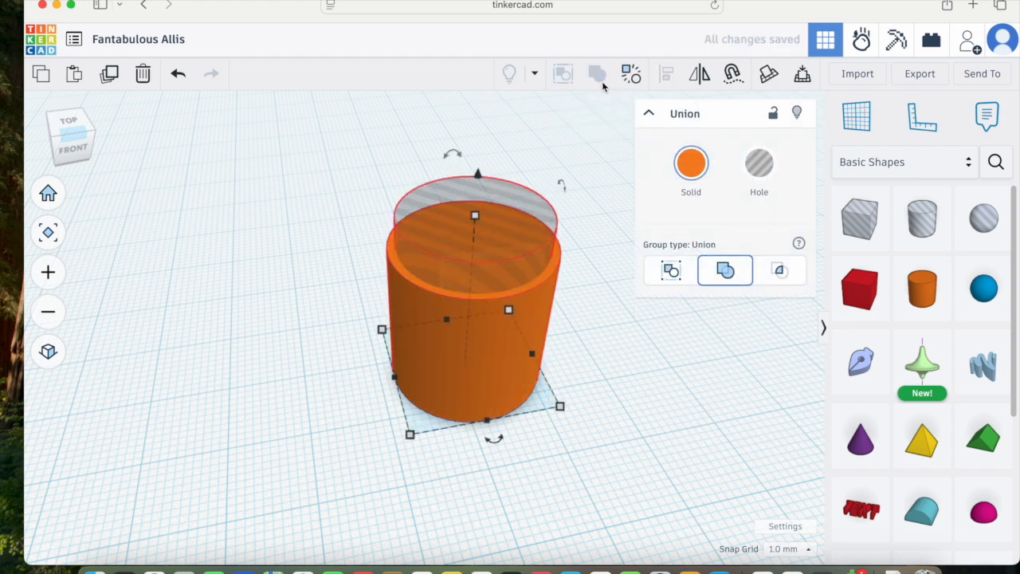
Step: Place a torus on the workplane beside the cup
right_drag(616, 337, 599, 353)
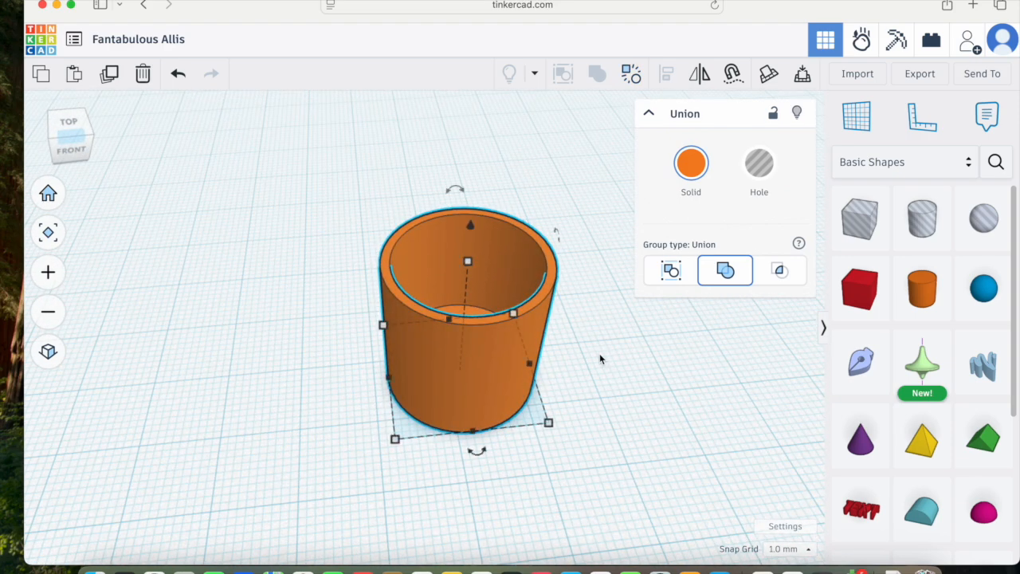
shift+right_drag(614, 377, 482, 385)
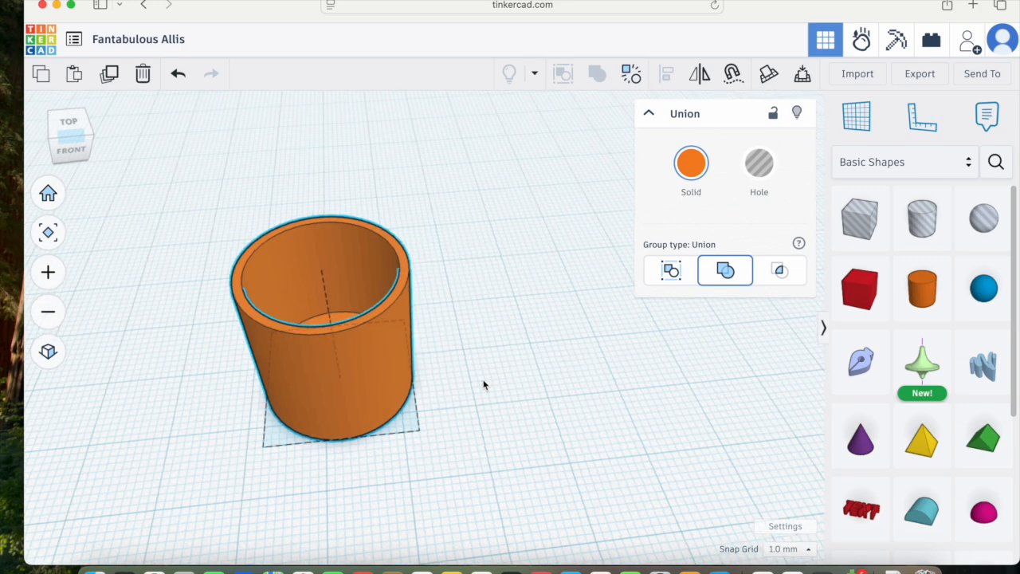
click(649, 116)
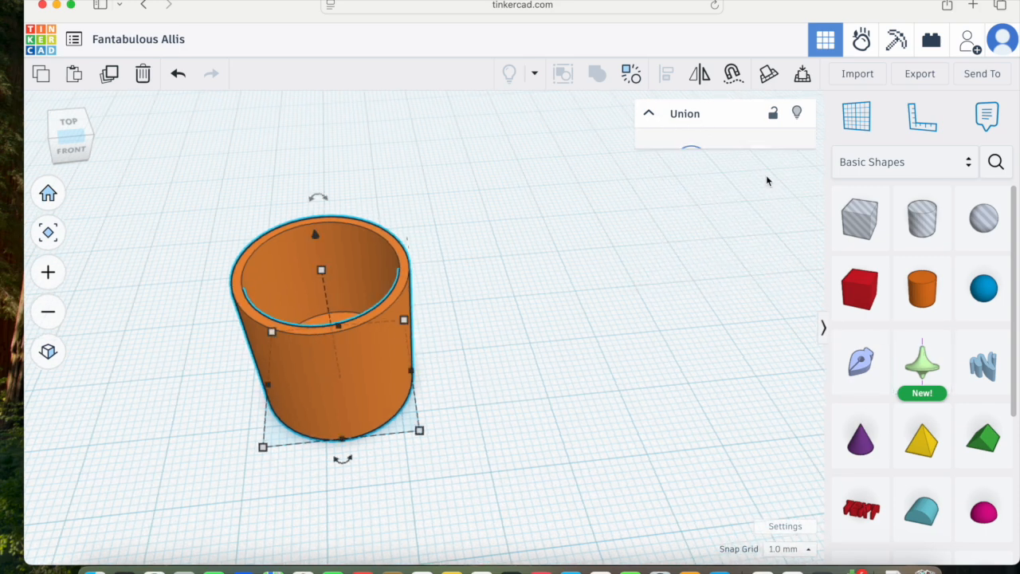
scroll(948, 394, down, 3)
drag(861, 444, 603, 346)
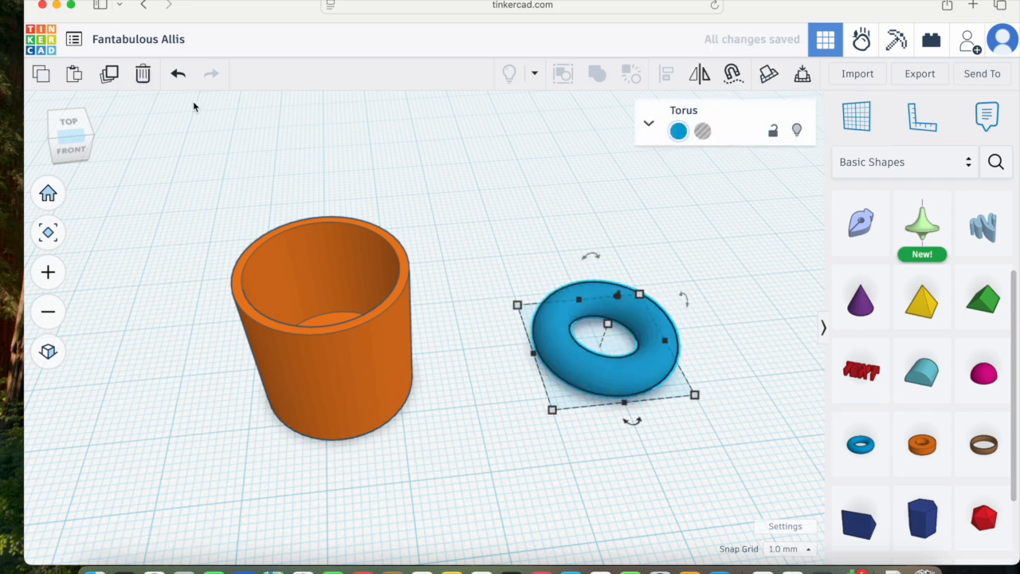
Step: Set the torus's tube thickness to 1.5
click(73, 120)
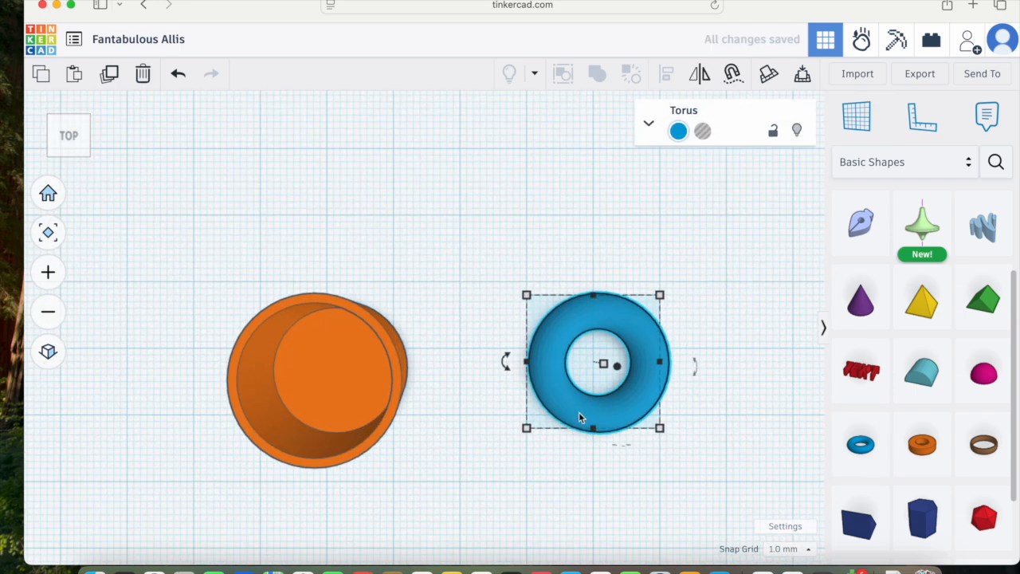
click(649, 123)
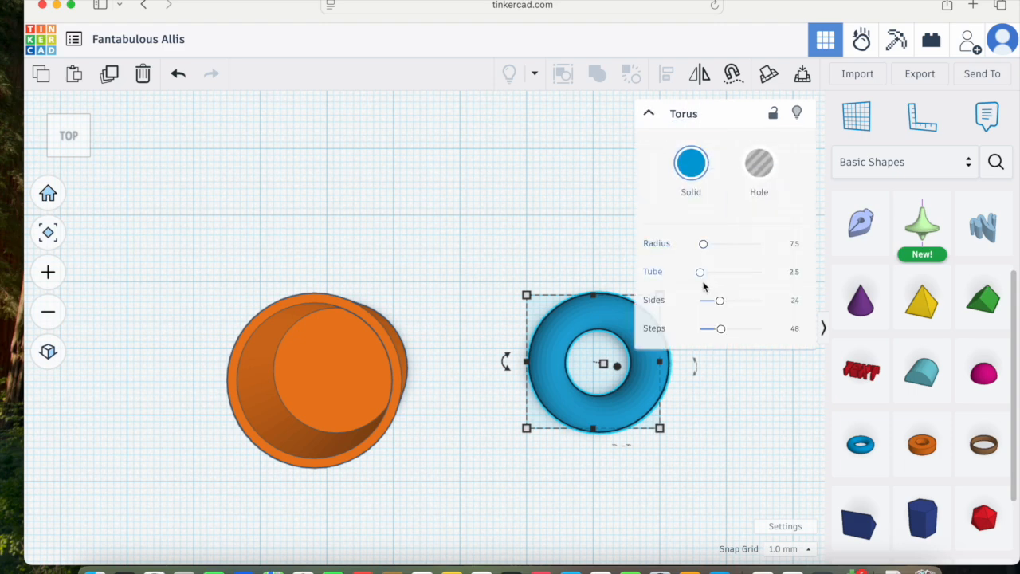
drag(702, 273, 700, 275)
click(789, 277)
text(1.5)
key(Return)
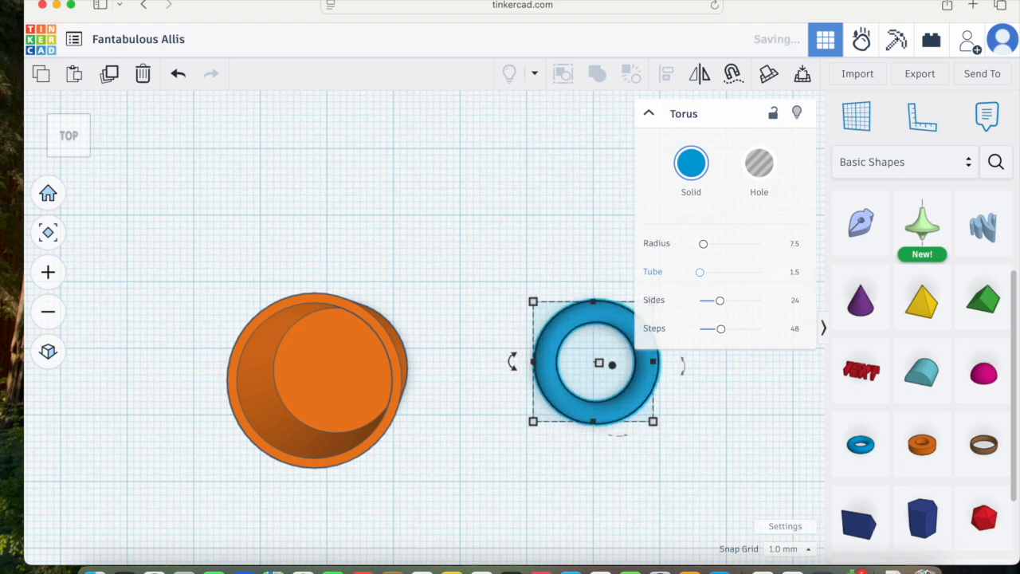
Step: Place a box hole on the workplane next to the torus
click(647, 450)
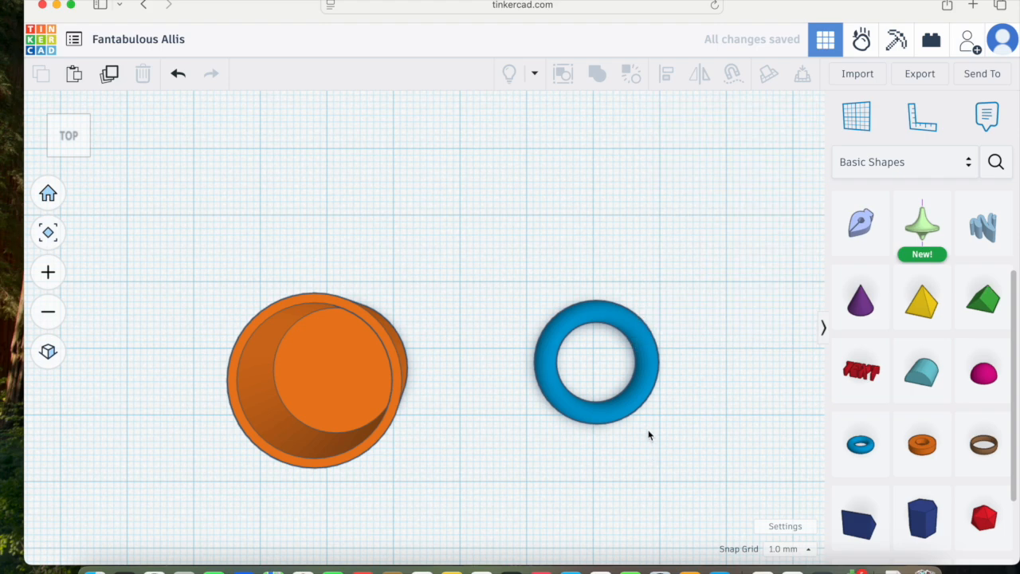
scroll(632, 435, up, 5)
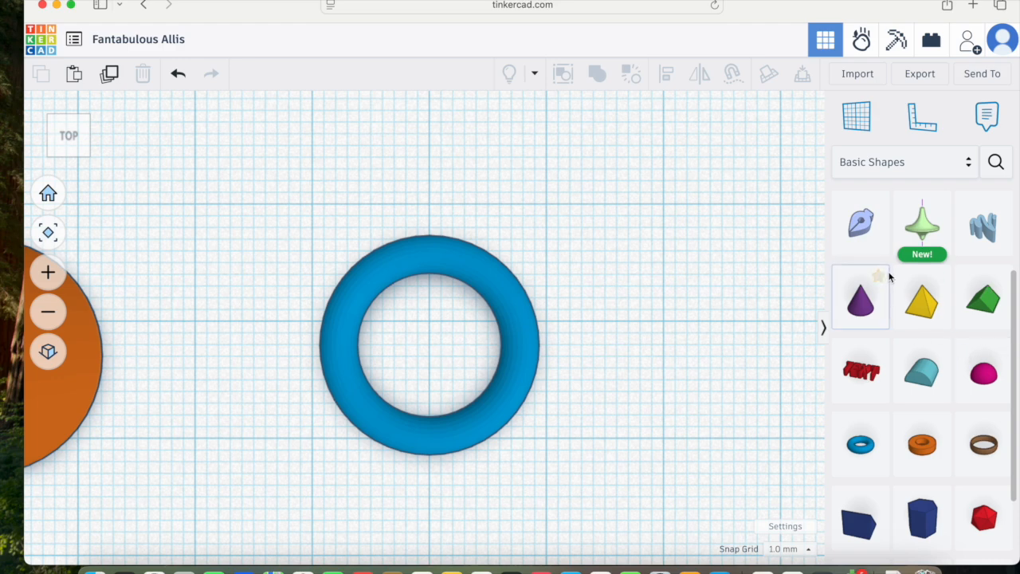
scroll(1002, 334, up, 4)
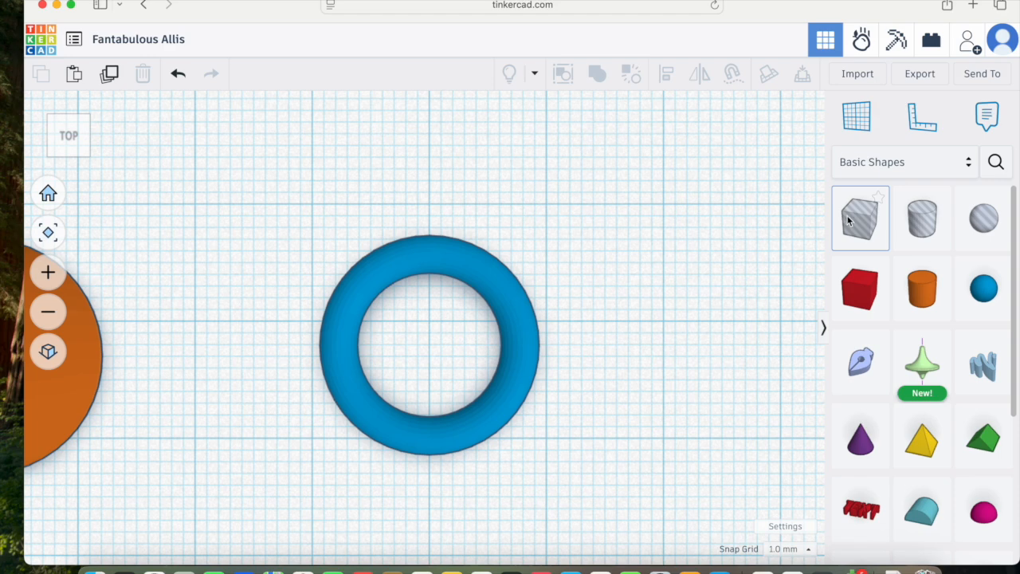
drag(855, 223, 341, 330)
drag(335, 328, 632, 278)
scroll(512, 336, down, 5)
scroll(513, 338, down, 2)
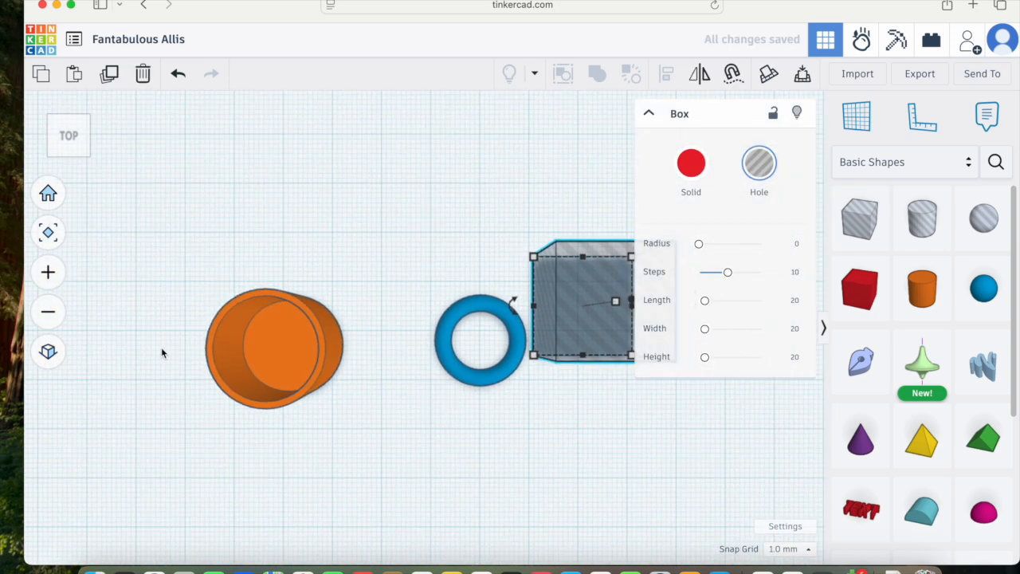
Step: Nudge the box hole left and down so it covers the left half of the torus
click(47, 351)
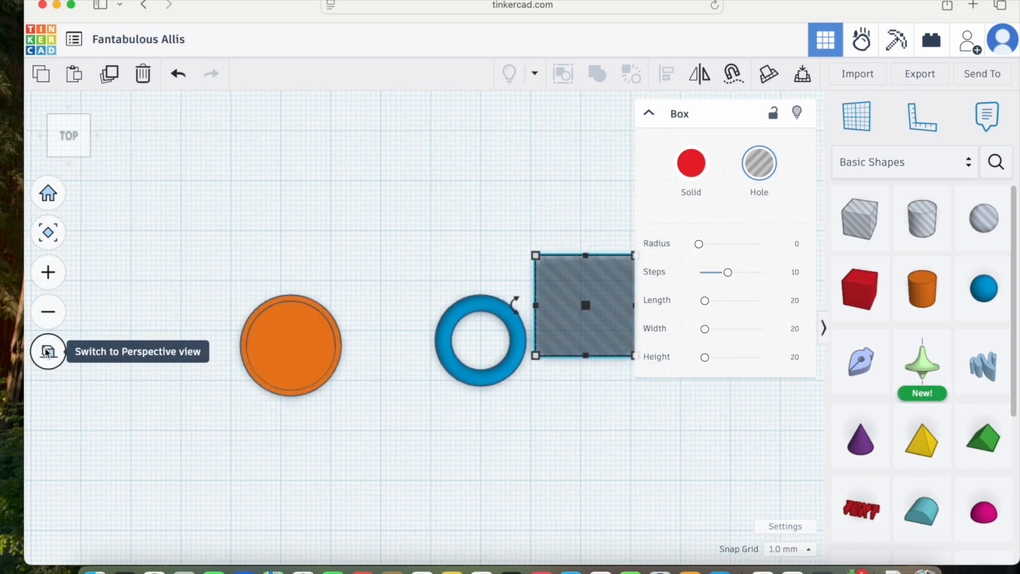
key(Left)
key(Left)
key(Left)
key(Left)
key(Left)
key(Left)
key(Left)
key(Left)
key(Left)
key(Left)
key(Left)
key(Left)
key(Left)
key(Left)
key(Left)
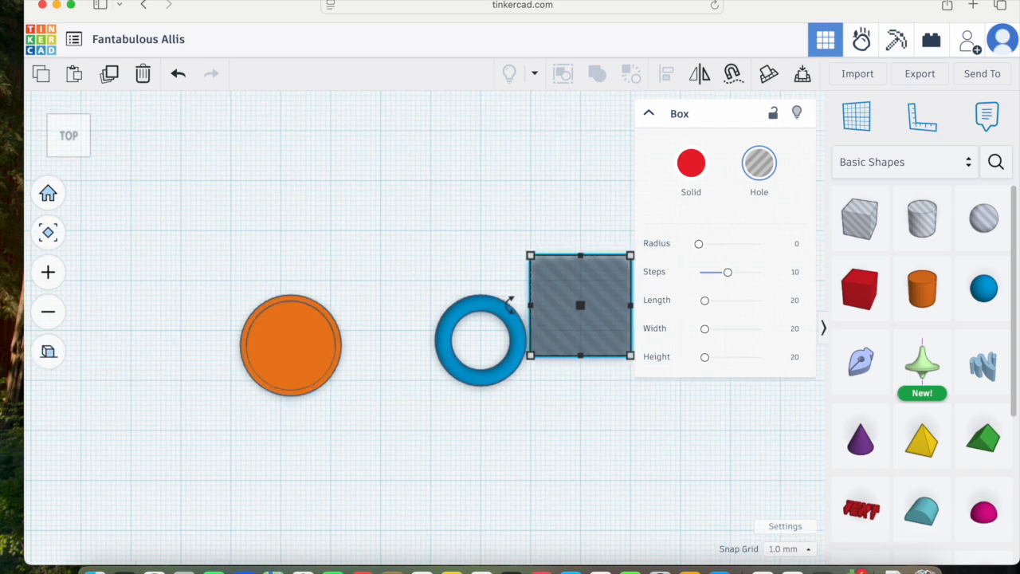
key(Left)
key(Left)
key(Left)
key(Left)
key(Left)
key(Left)
key(Left)
key(Left)
key(Left)
key(Left)
key(Left)
key(Left)
key(Left)
key(Left)
key(Left)
key(Left)
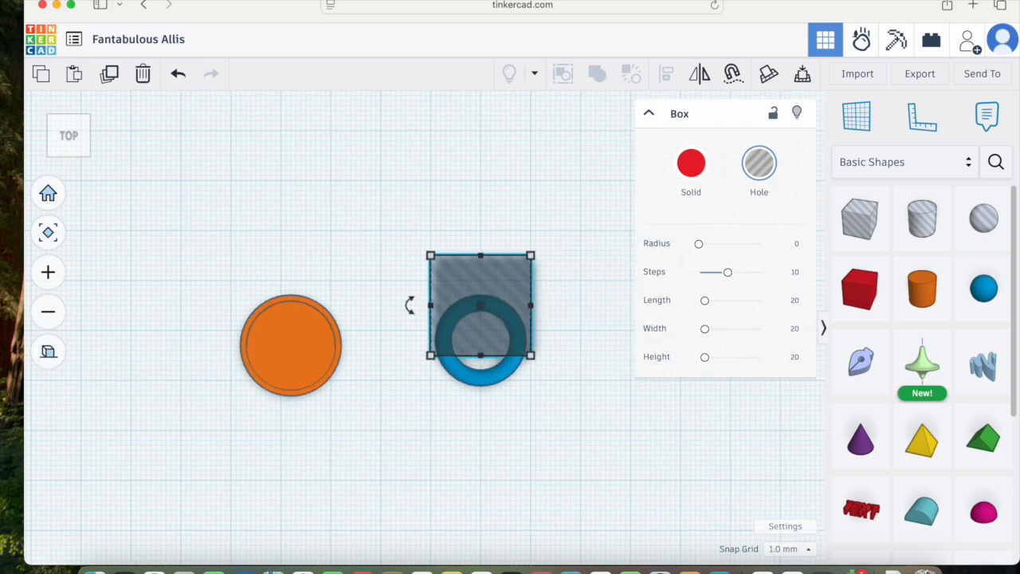
key(Down)
key(Down)
key(Down)
key(Down)
key(Down)
key(Down)
key(Down)
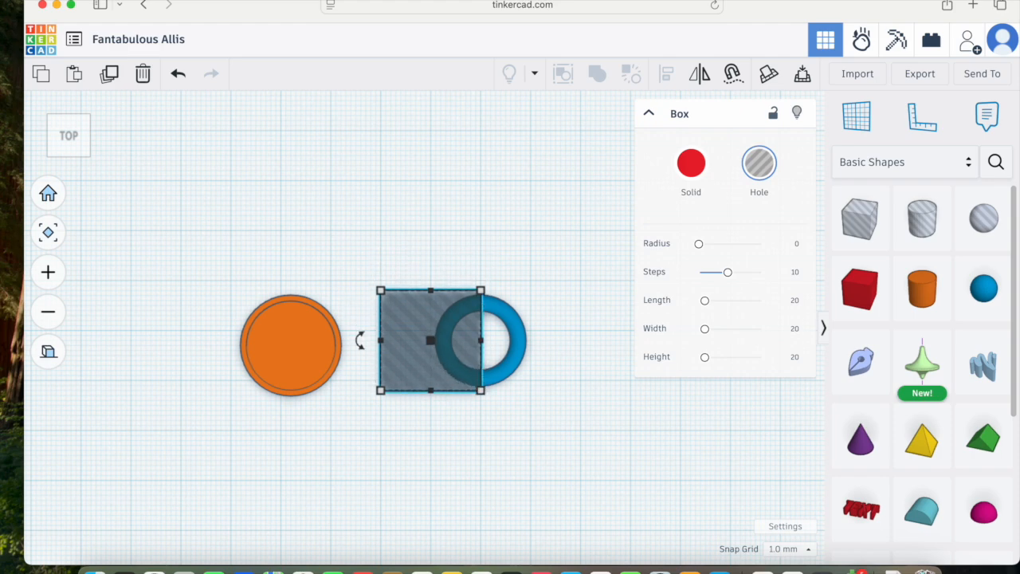
Step: Select the torus with the box hole and group them to cut the torus in half
right_drag(455, 445, 419, 345)
drag(427, 225, 427, 238)
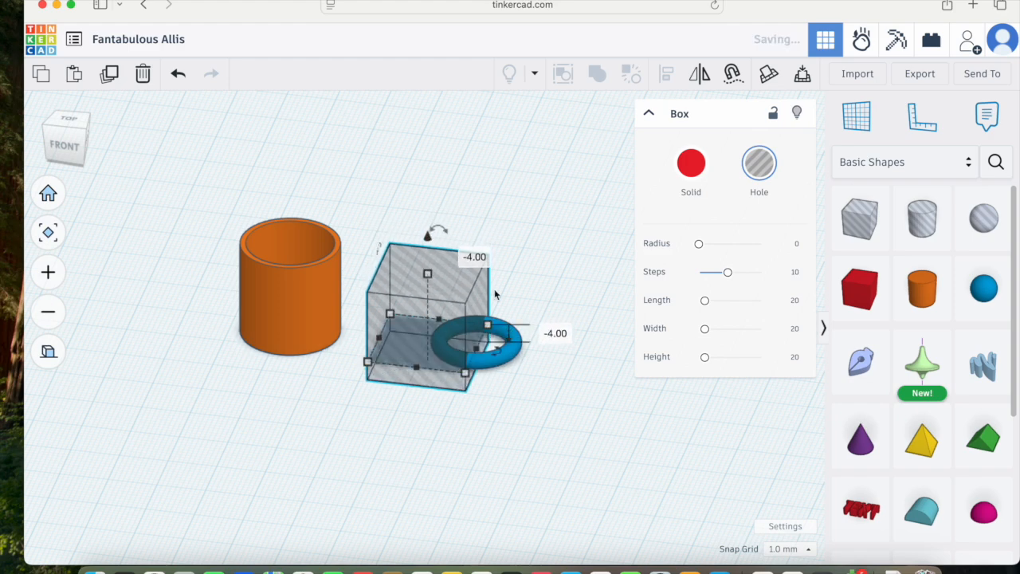
scroll(431, 332, up, 5)
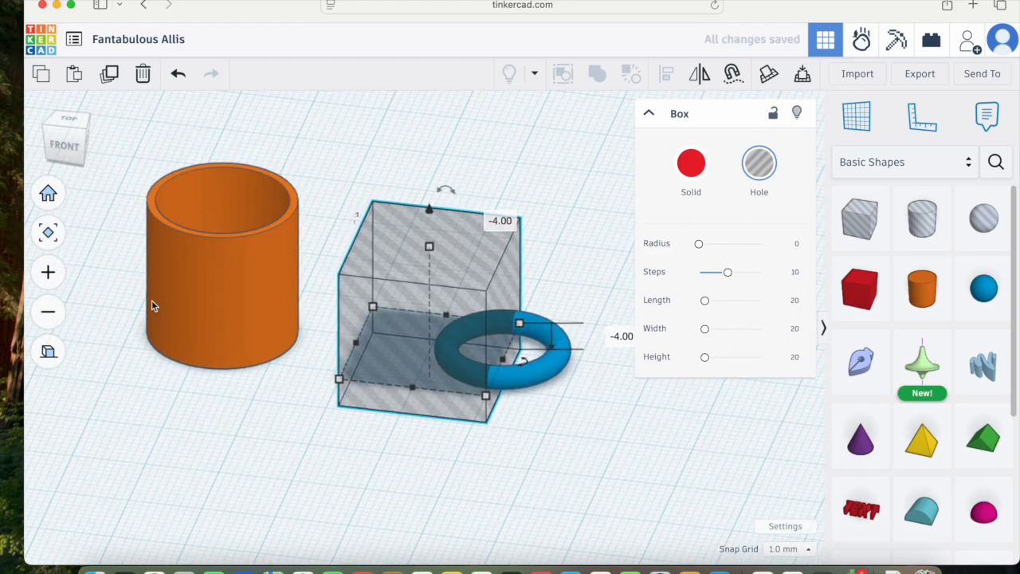
click(48, 350)
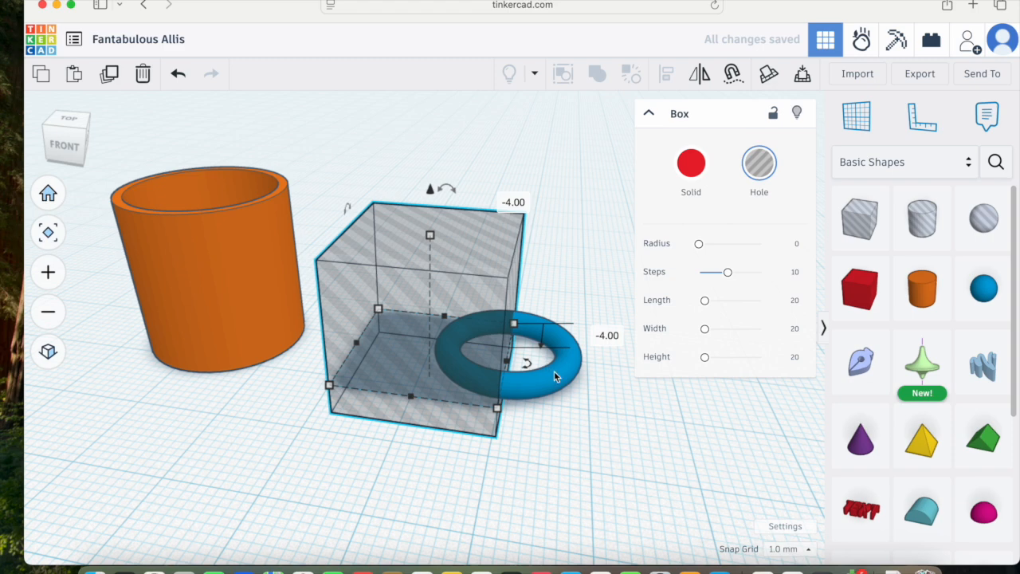
click(528, 360)
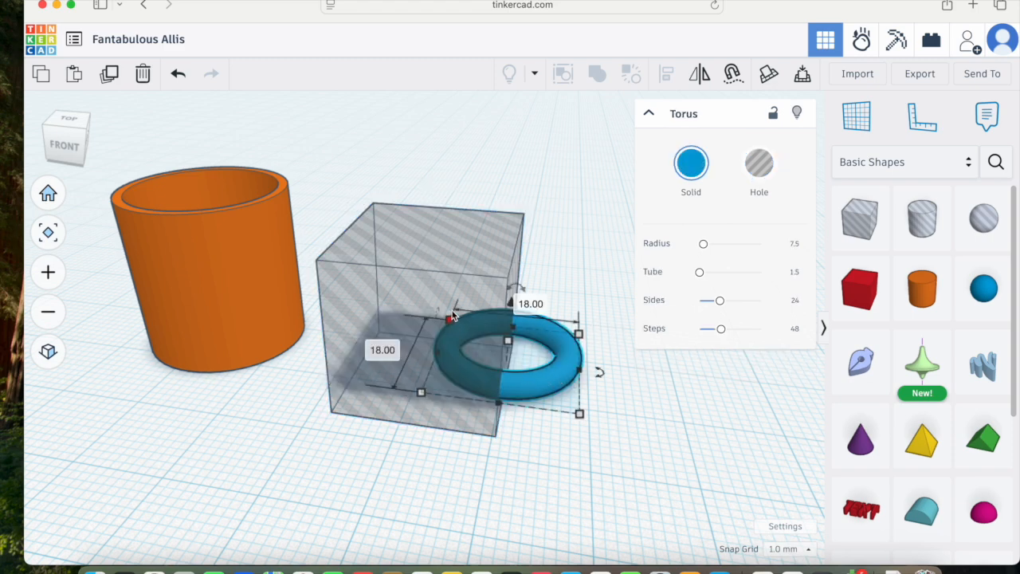
shift+click(435, 290)
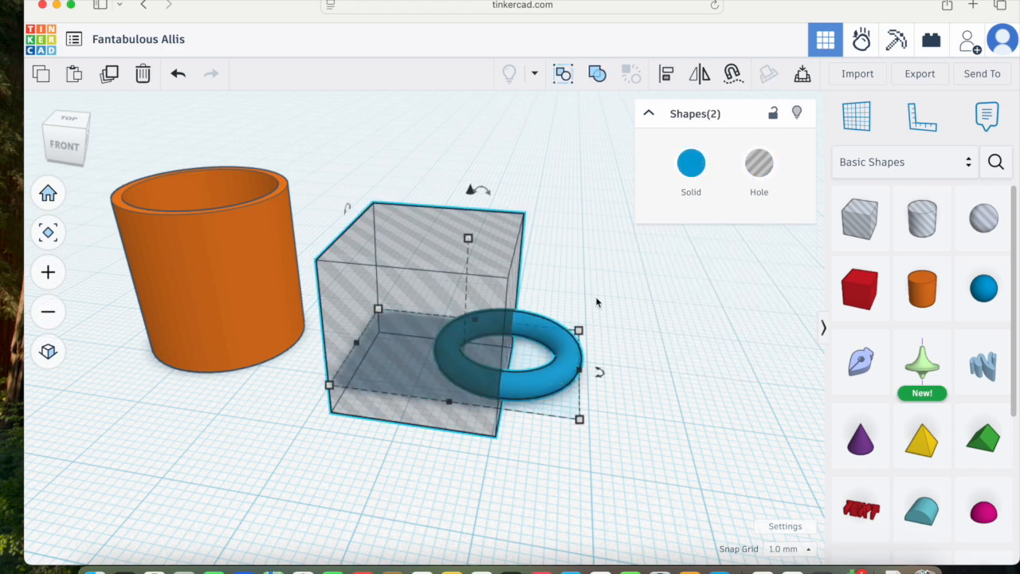
click(597, 74)
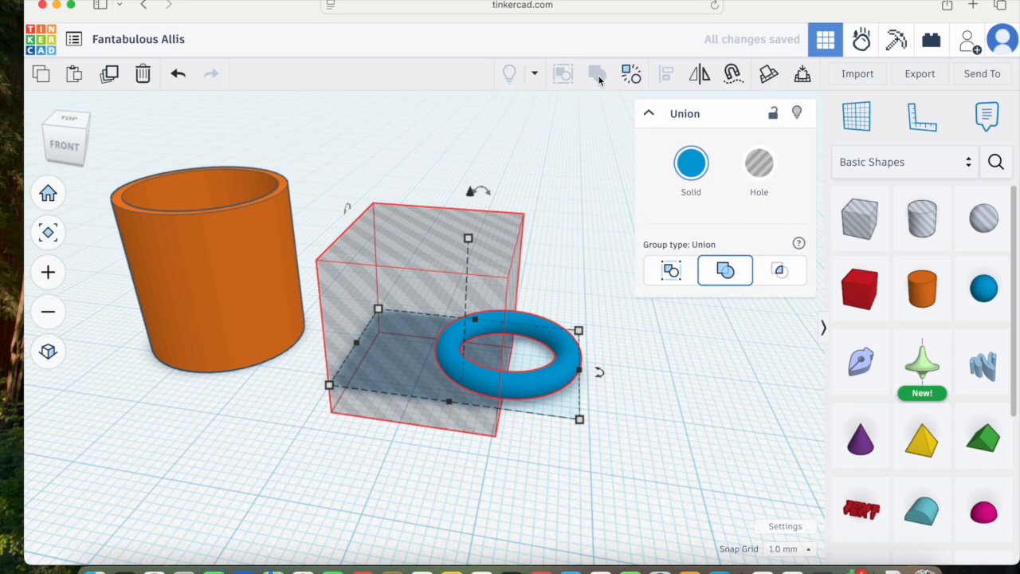
Step: Rotate the half torus 90 degrees so it stands upright as a handle
right_drag(526, 405, 563, 305)
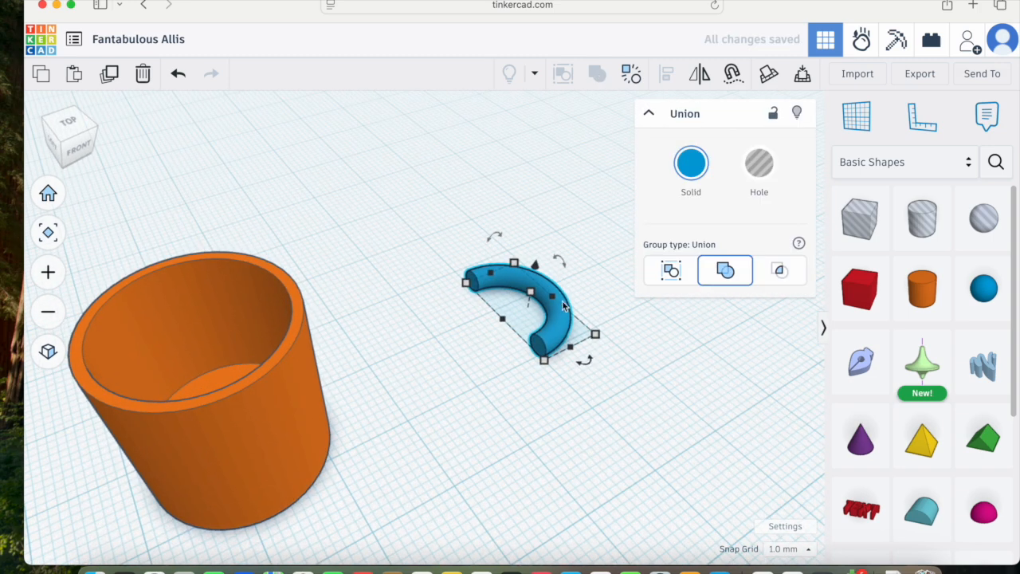
right_drag(619, 340, 608, 301)
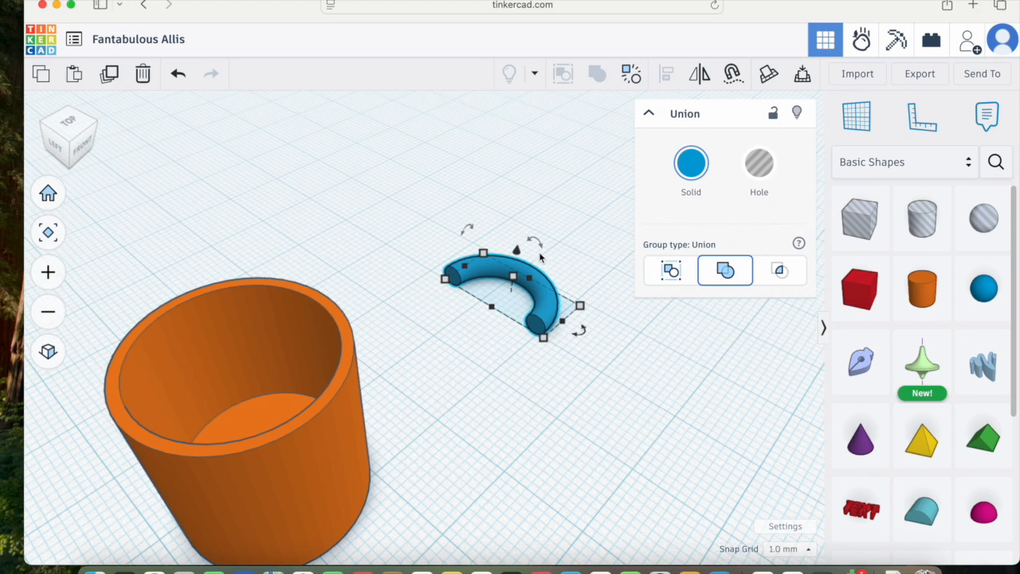
mouse_move(535, 243)
drag(535, 243, 576, 288)
click(558, 413)
right_drag(608, 386, 526, 351)
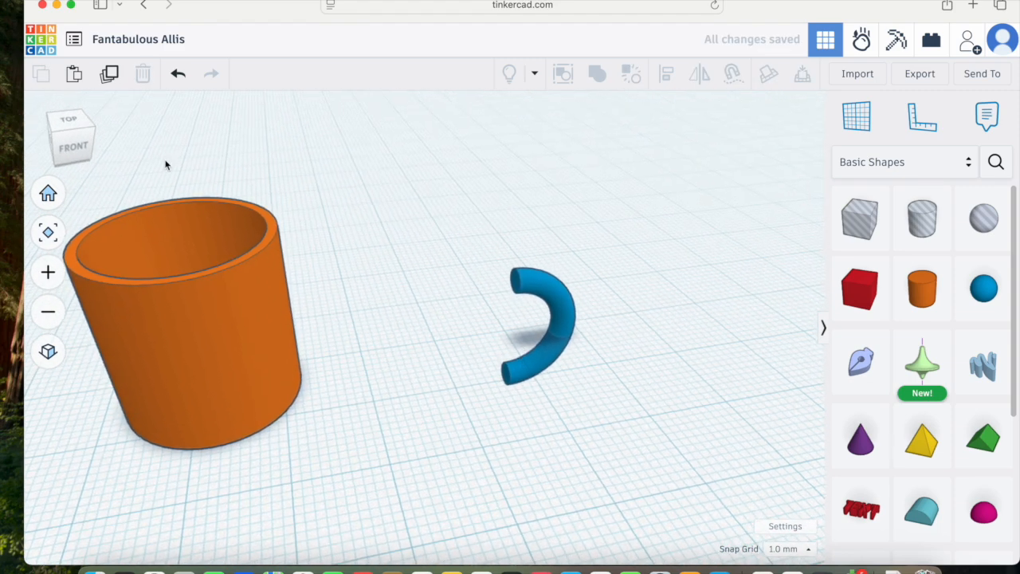
Step: From the front view, lift the handle 2 mm above the workplane
click(72, 149)
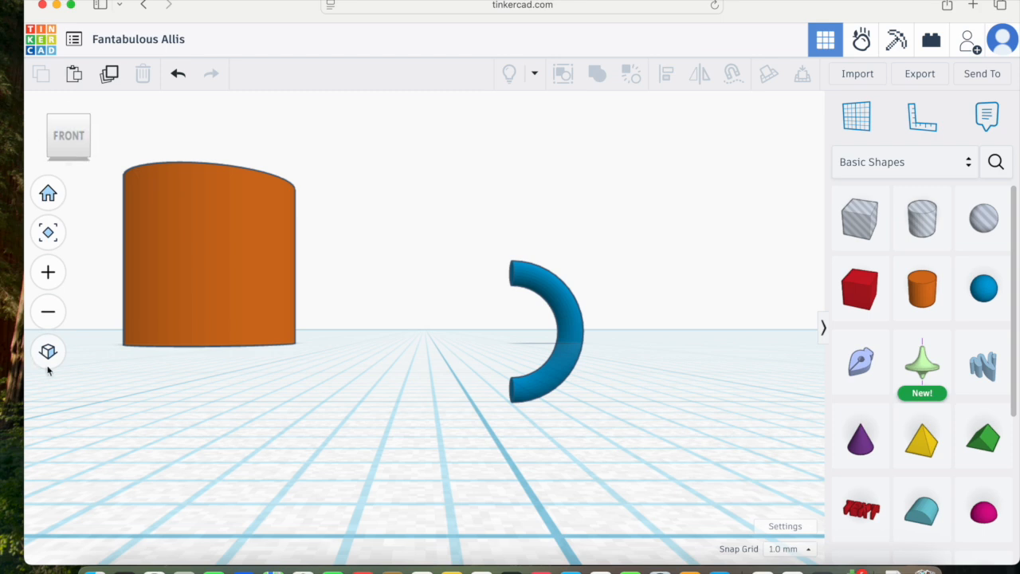
click(47, 351)
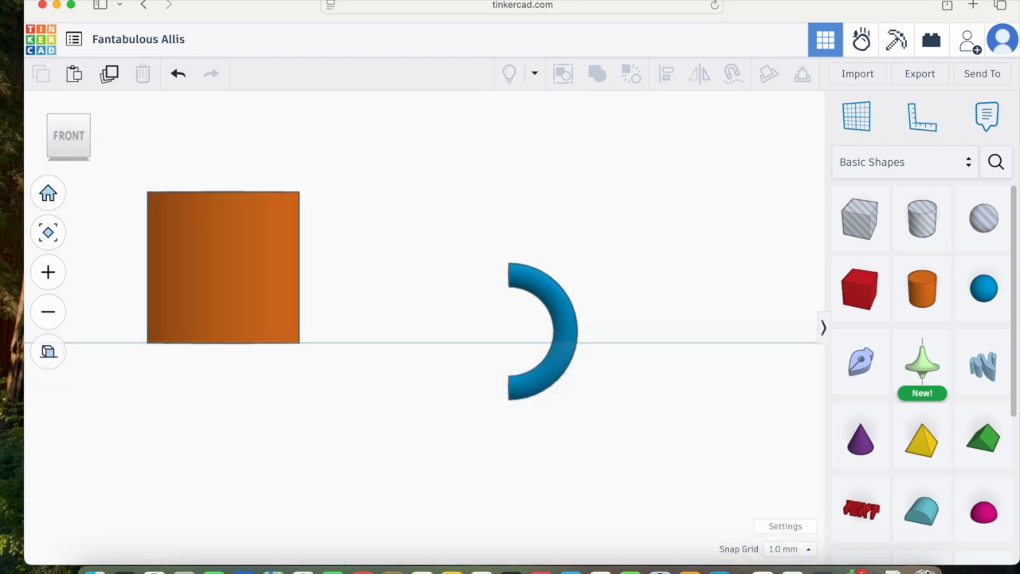
click(547, 299)
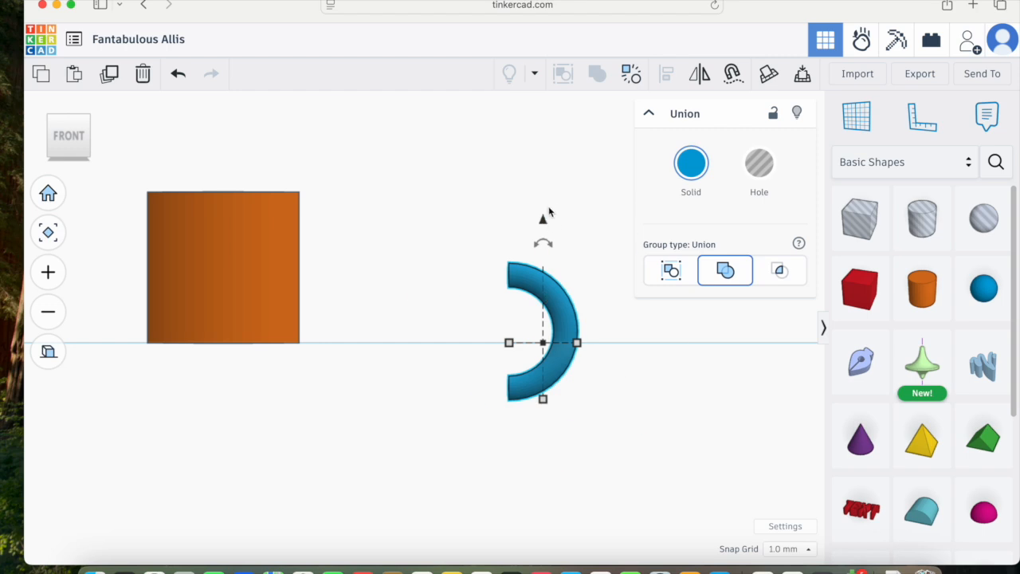
drag(541, 221, 555, 157)
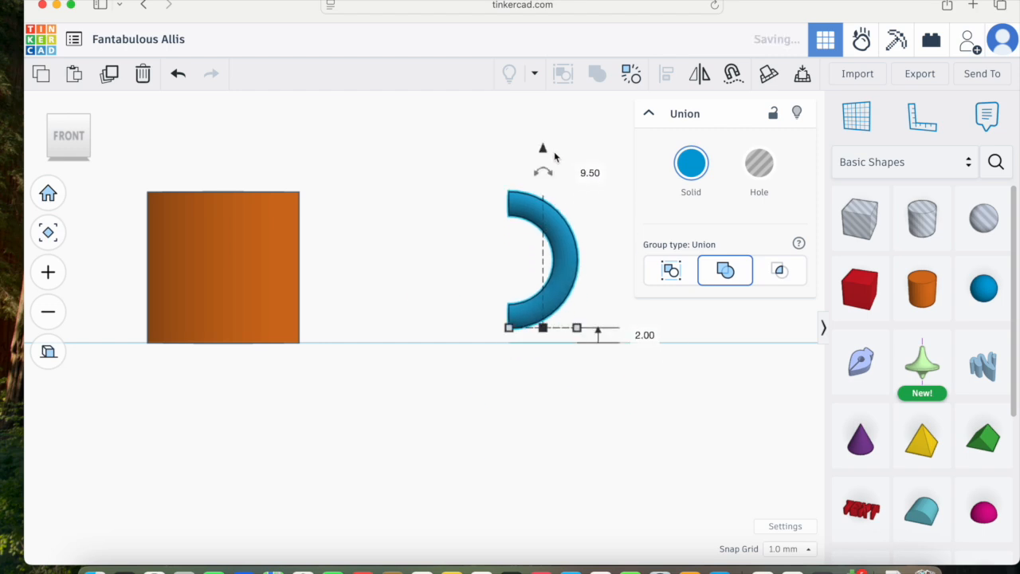
Step: Nudge the handle left until it touches the side of the cup
key(Left)
key(Left)
key(Left)
key(Left)
key(Left)
key(Left)
key(Left)
key(Left)
key(Left)
key(Left)
key(Left)
key(Left)
key(Left)
key(Left)
key(Left)
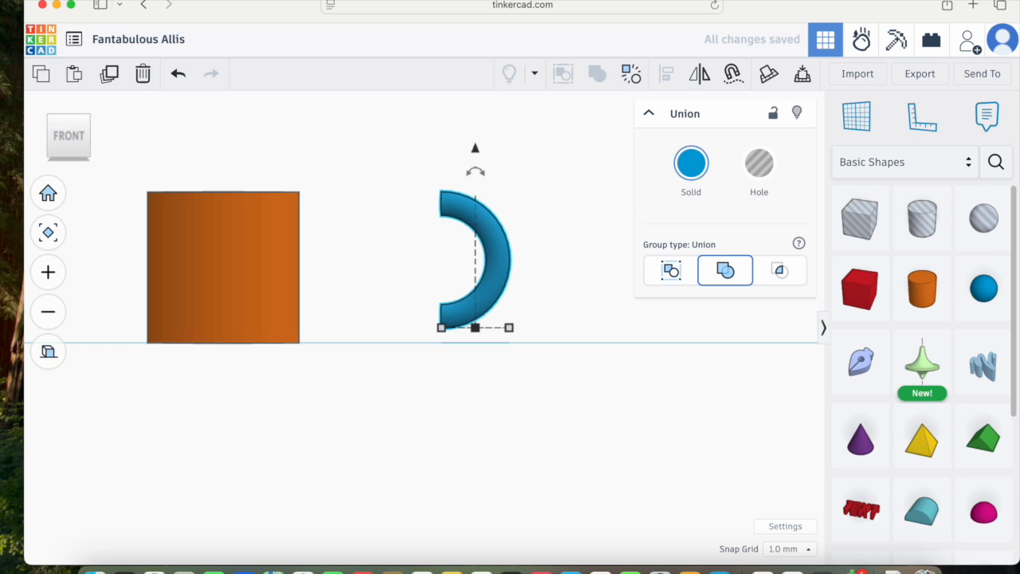
key(Left)
key(Left)
key(Left)
key(Left)
key(Left)
key(Left)
key(Left)
key(Left)
key(Left)
key(Left)
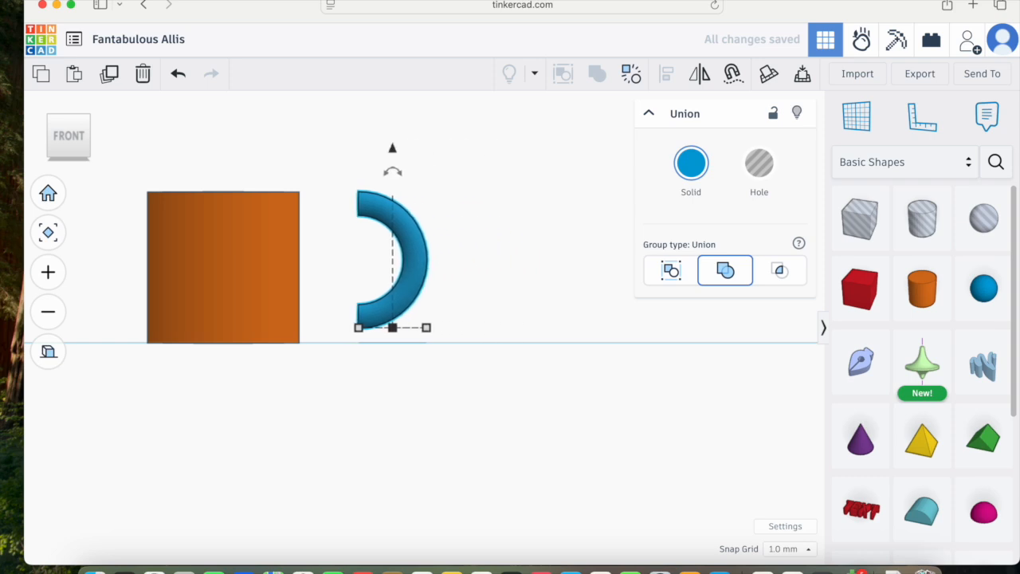
key(Left)
key(Left)
key(Left)
key(Left)
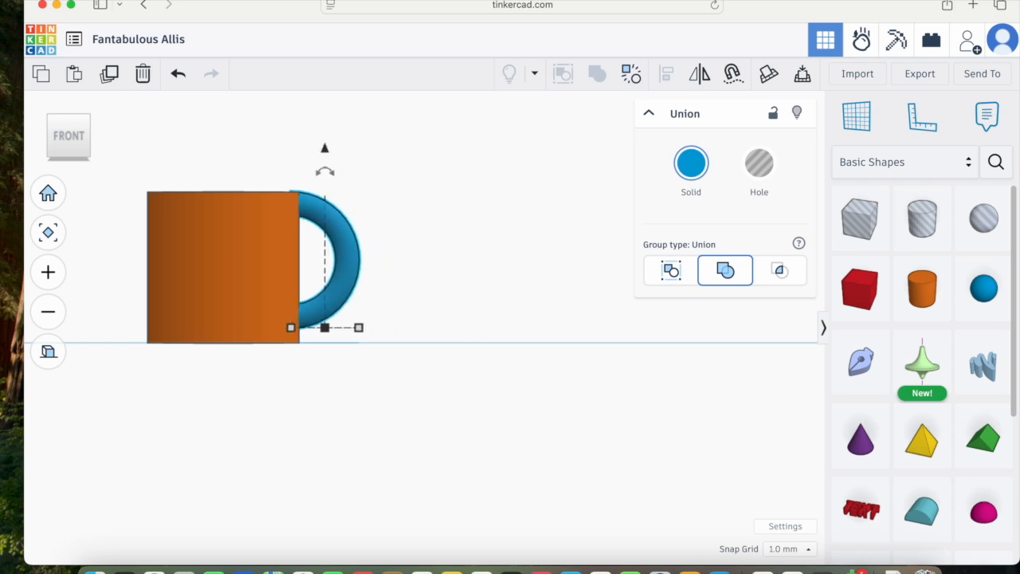
Step: Adjust the handle's height against the cup and check the mug in perspective
right_drag(400, 198, 361, 253)
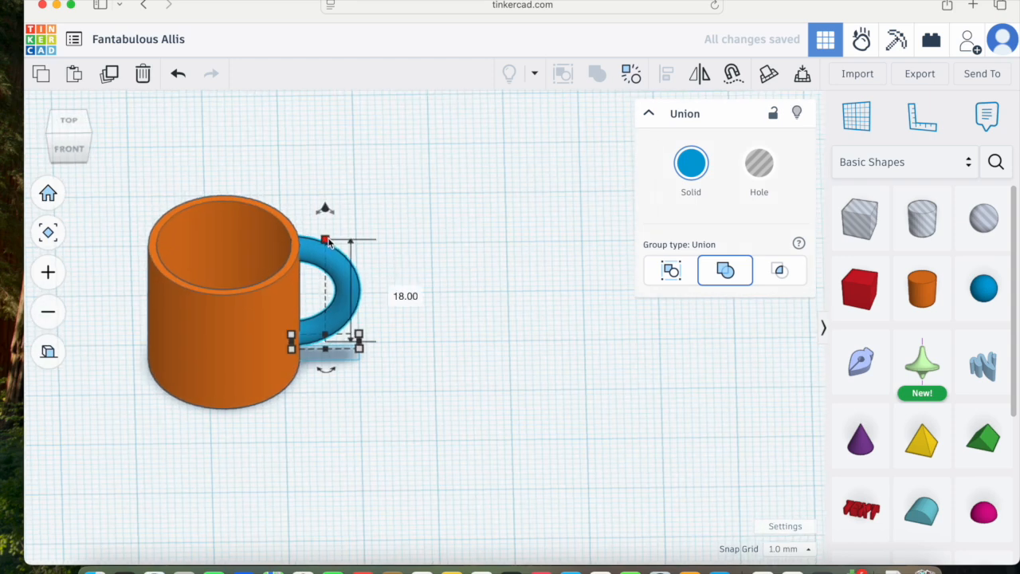
click(327, 241)
drag(328, 246, 327, 254)
right_drag(425, 352, 353, 325)
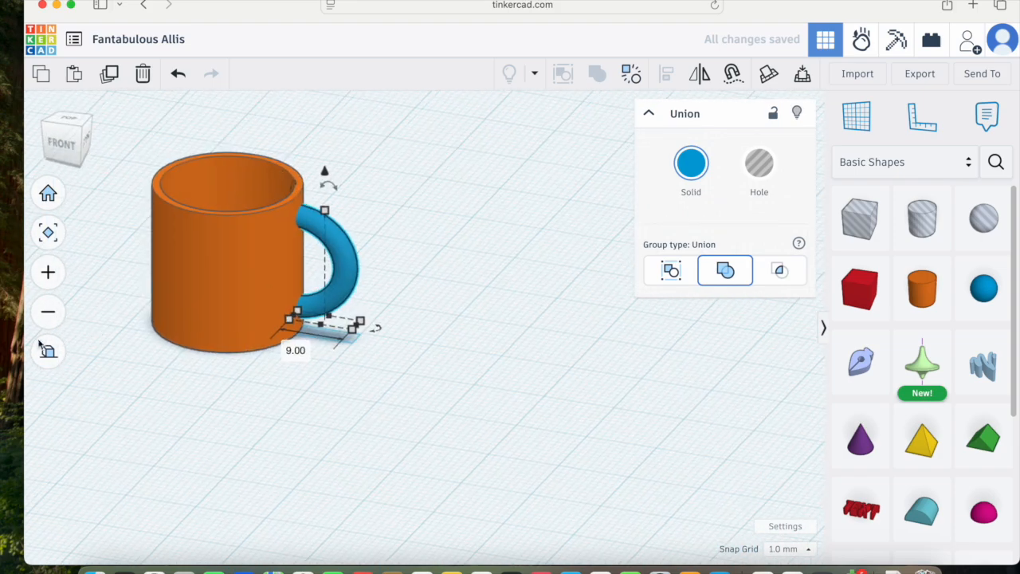
click(48, 352)
scroll(390, 287, up, 3)
mouse_move(390, 287)
right_down()
mouse_move(491, 284)
mouse_move(234, 311)
mouse_move(16, 288)
mouse_move(399, 355)
mouse_move(399, 289)
mouse_move(410, 289)
mouse_move(389, 296)
right_up()
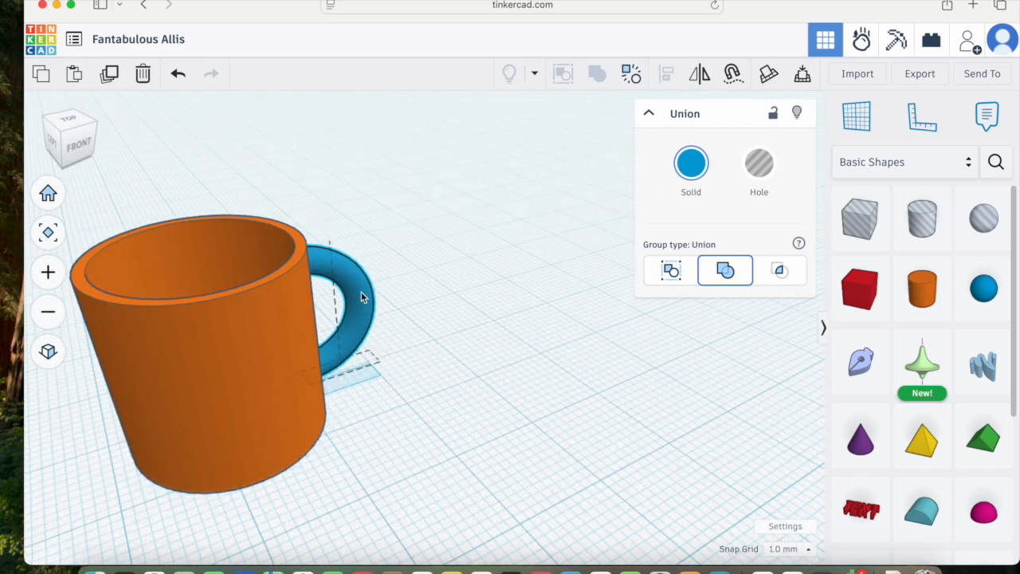
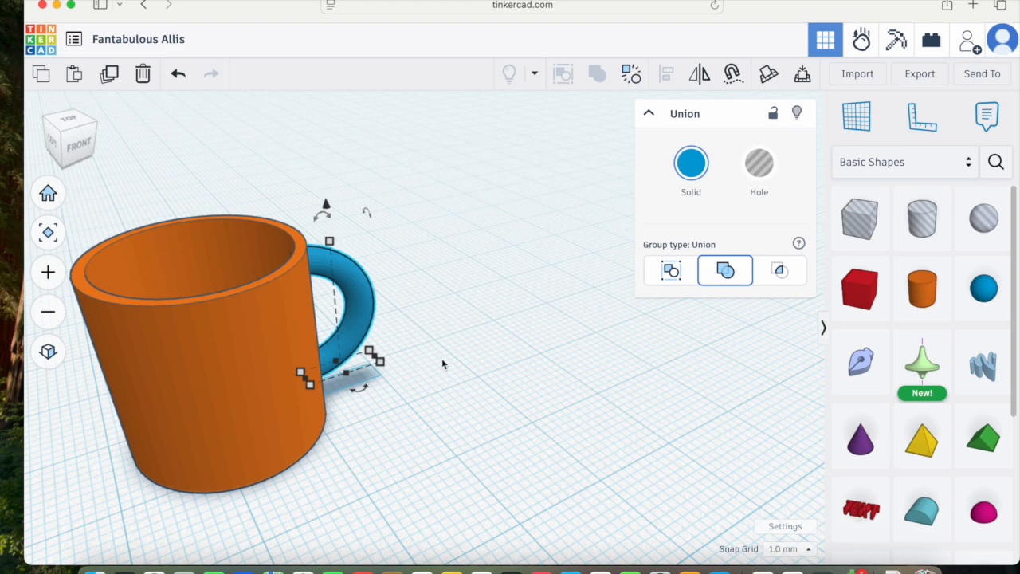
Step: Select the cup together with the half-torus handle and group them into a single mug
shift+click(244, 322)
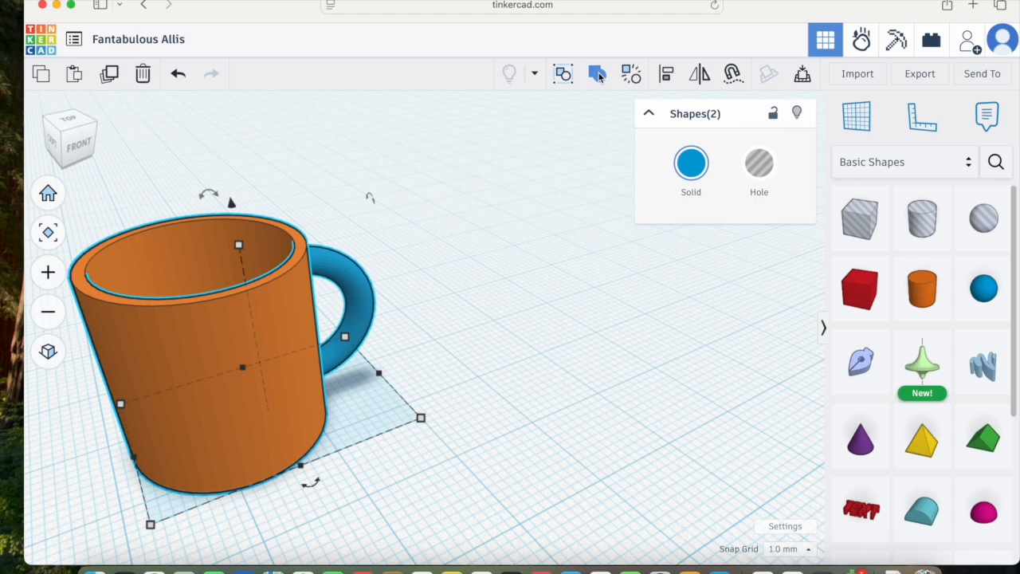
click(598, 74)
click(424, 311)
right_drag(458, 363, 448, 341)
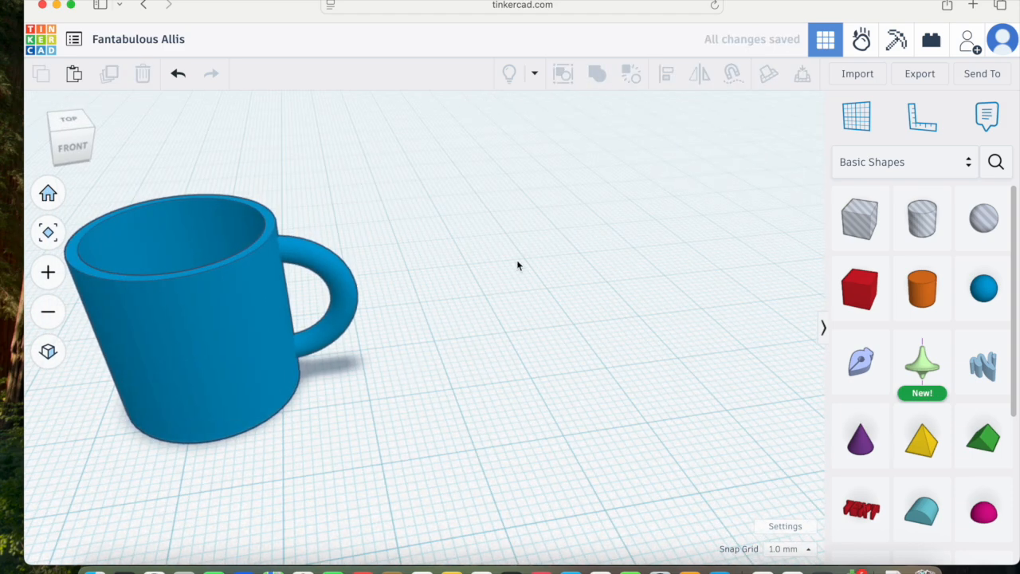
Step: Place a Revolver shape on the workplane beside the mug to open its profile sketch
right_drag(480, 308, 694, 296)
mouse_move(469, 383)
right_down()
mouse_move(565, 428)
mouse_move(632, 425)
mouse_move(767, 384)
mouse_move(284, 360)
mouse_move(260, 345)
mouse_move(455, 391)
right_up()
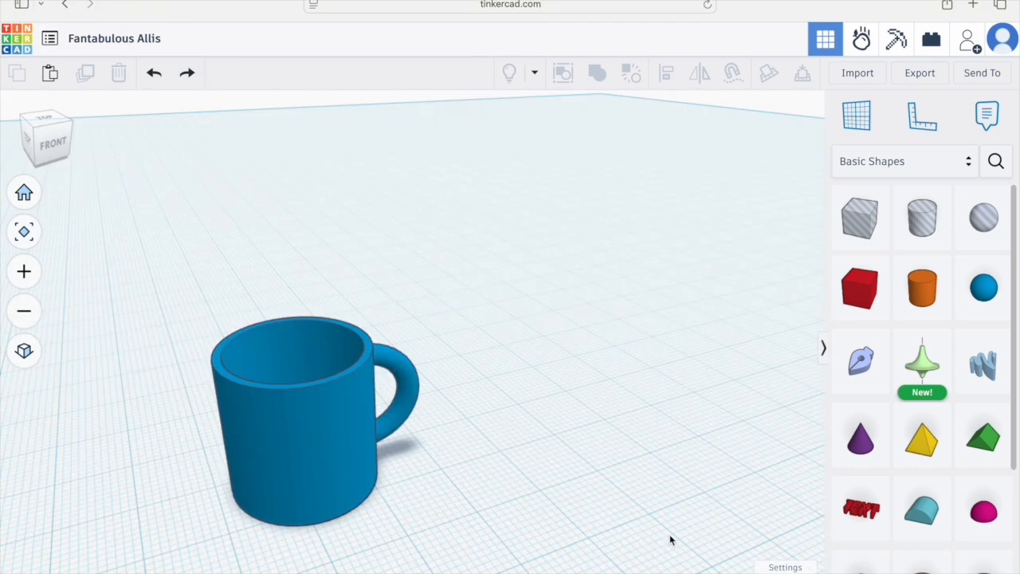
mouse_move(306, 518)
right_down()
mouse_move(416, 467)
mouse_move(487, 537)
mouse_move(301, 526)
right_up()
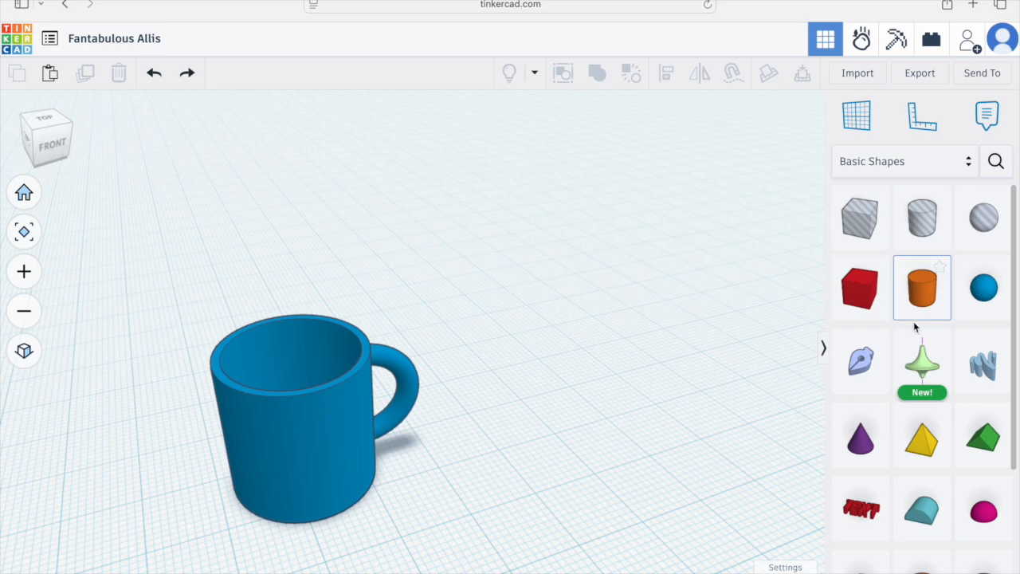
mouse_move(922, 371)
mouse_down()
mouse_move(621, 368)
mouse_move(623, 386)
mouse_up()
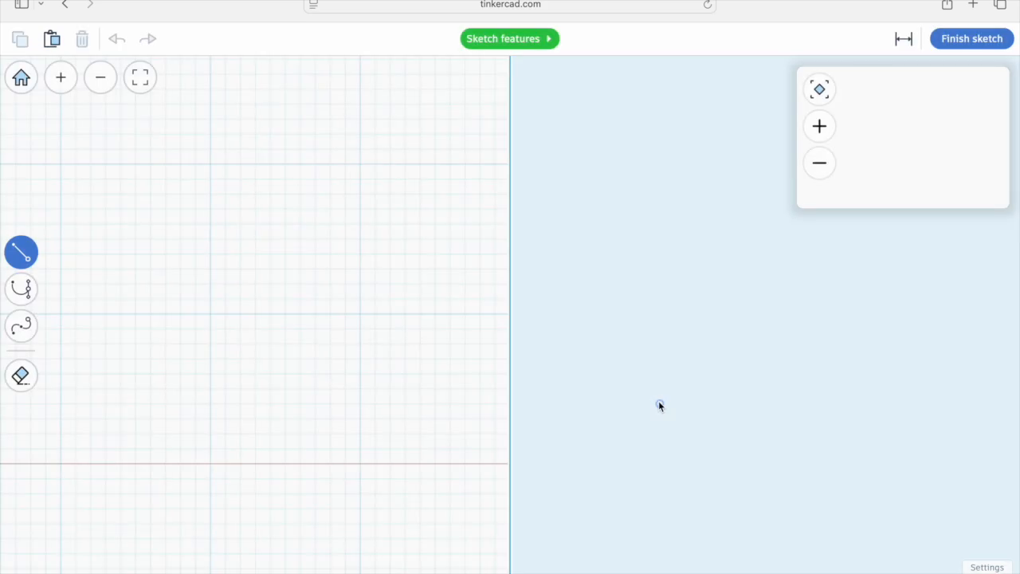
Step: Sketch an open cup profile: a 15 mm base line from the axis and a slanted wall rising 20 mm
click(510, 463)
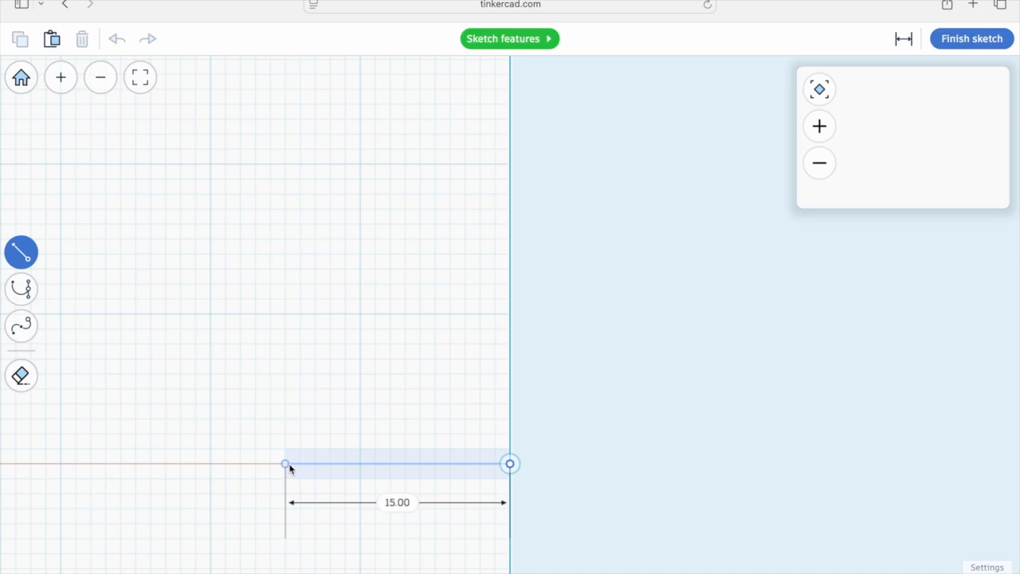
click(286, 464)
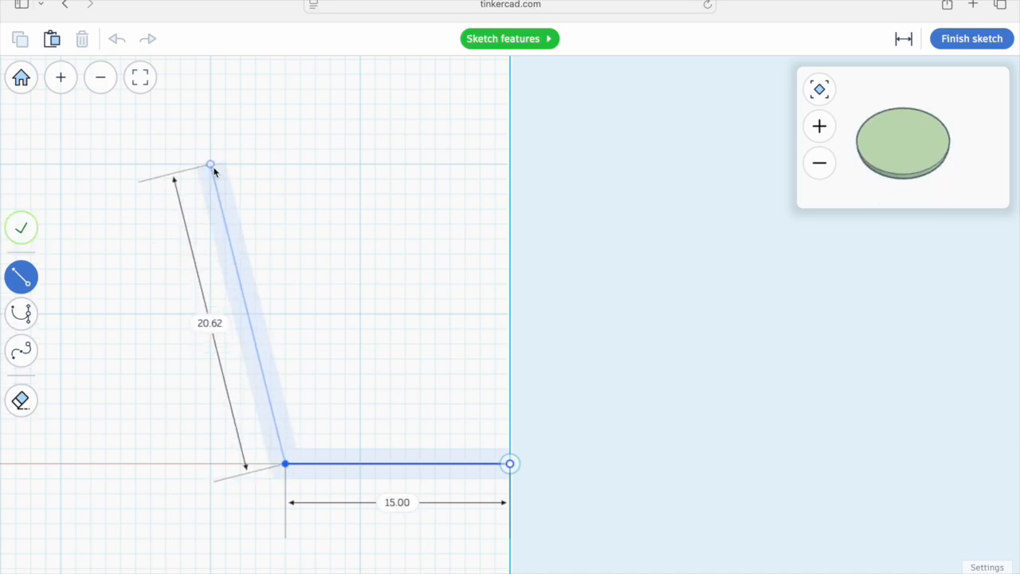
click(211, 165)
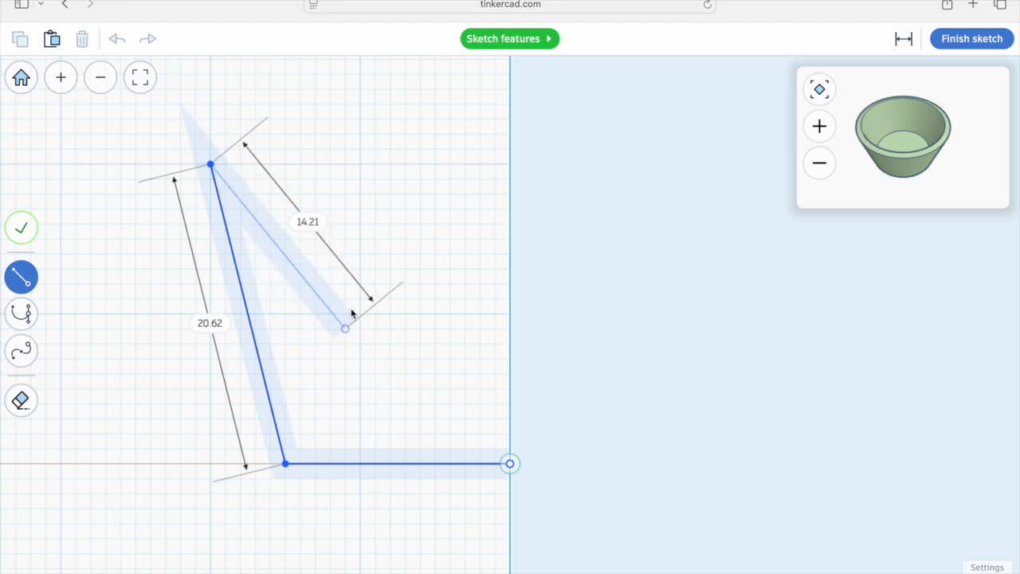
key(Escape)
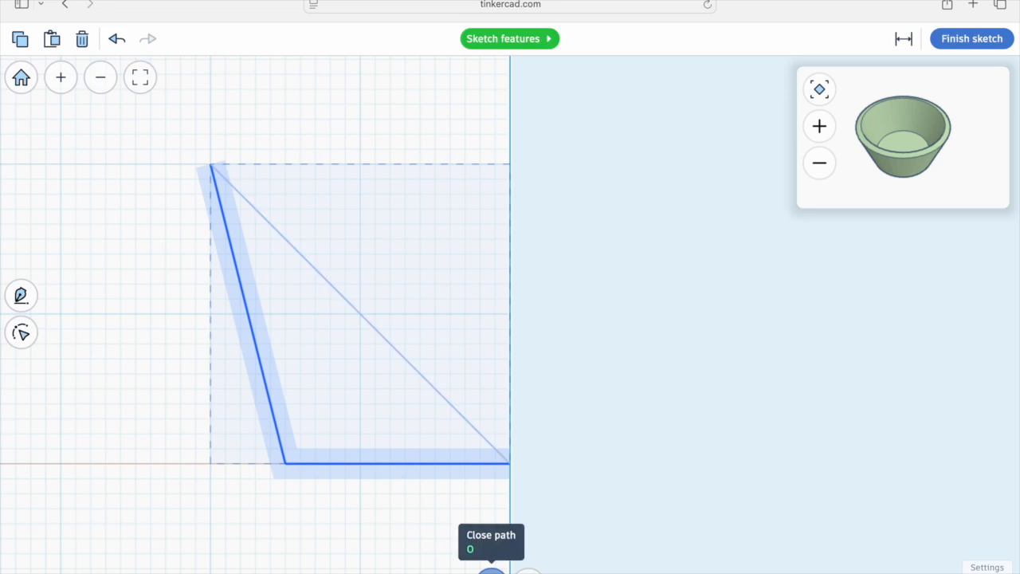
click(491, 570)
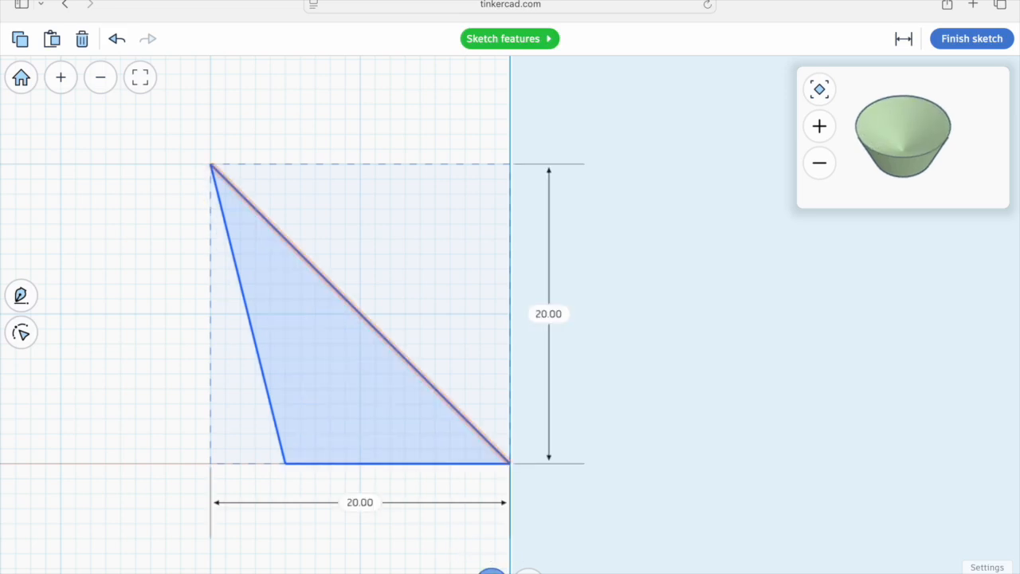
click(491, 571)
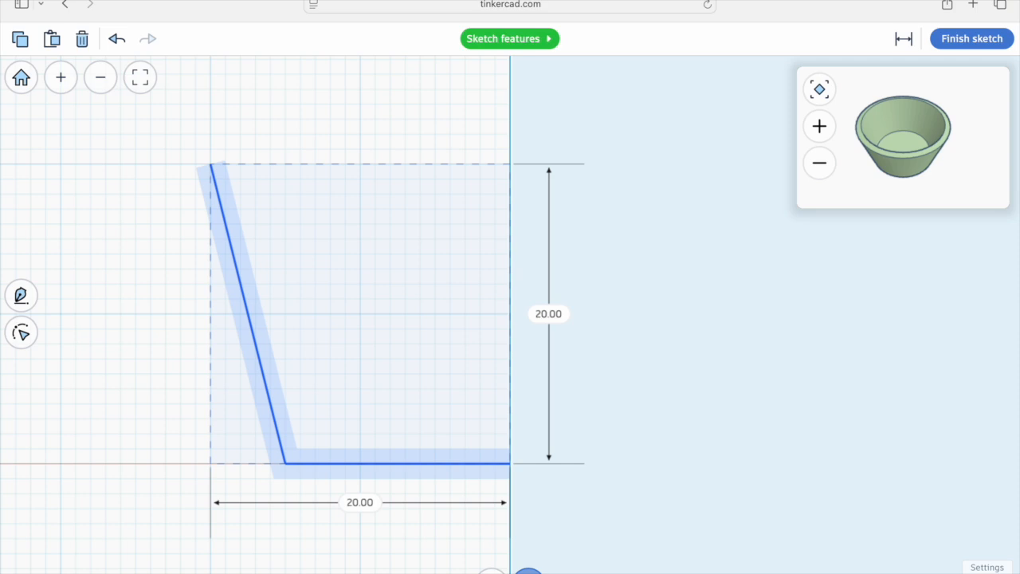
Step: Set the path's end caps to Round and finish the sketch
click(527, 570)
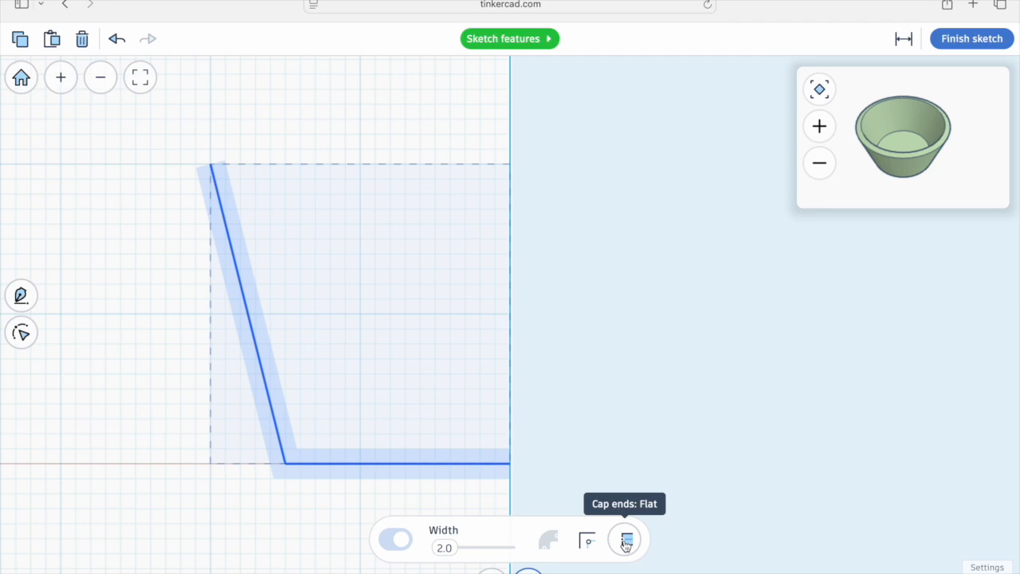
click(625, 542)
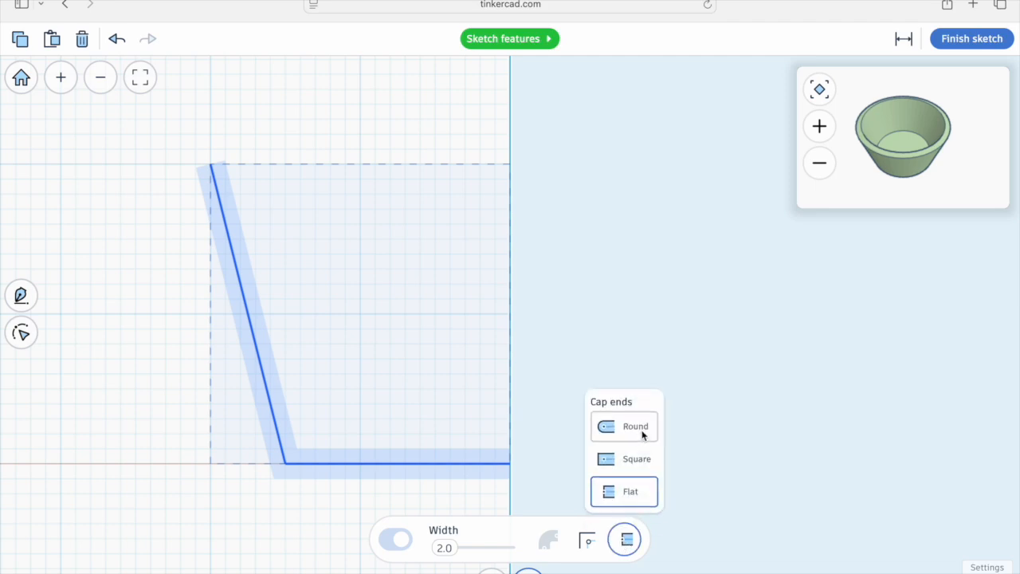
click(635, 426)
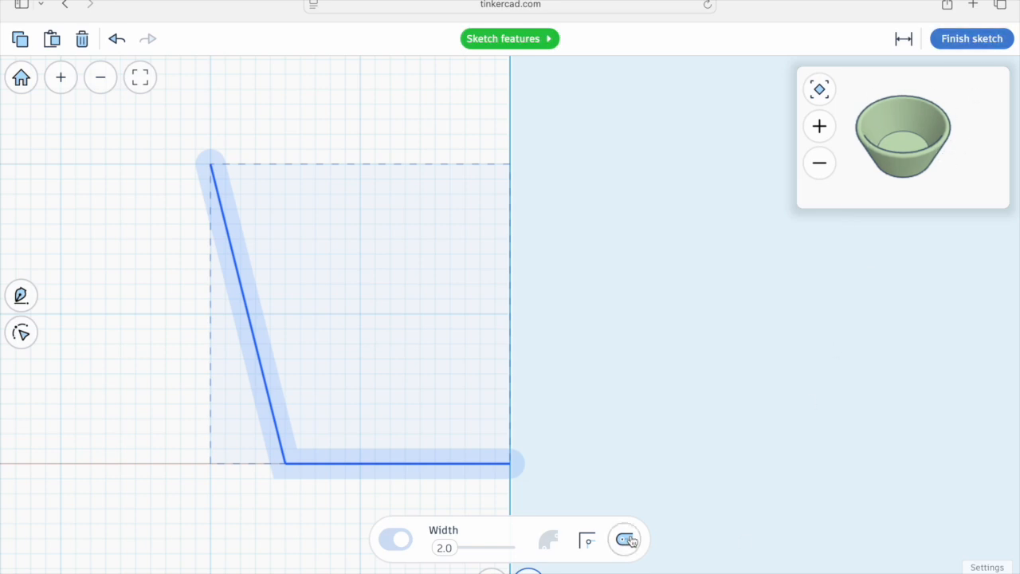
click(973, 38)
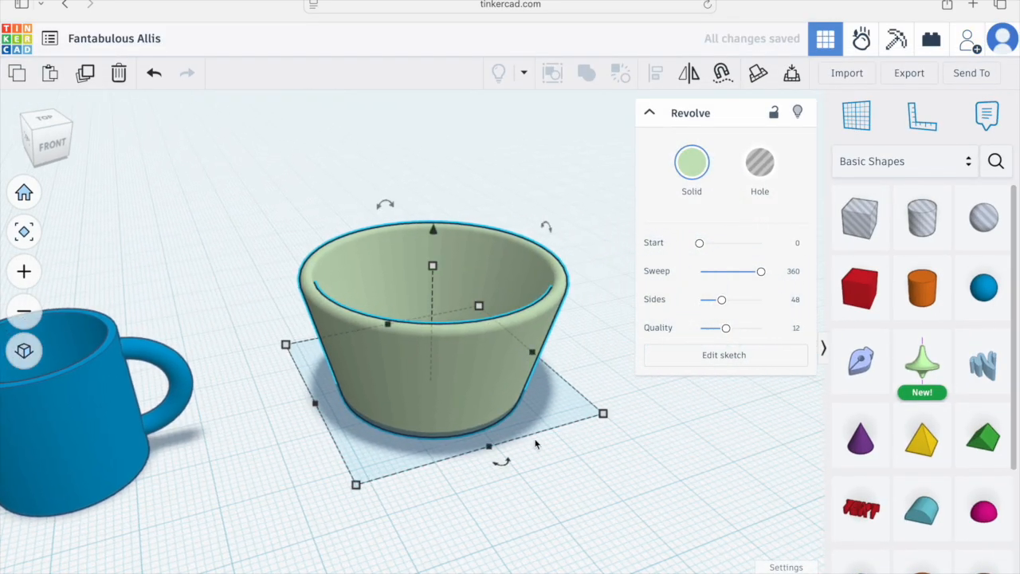
Step: Resize the revolved cup's footprint to 35 by 35 mm and move it further right of the mug
drag(597, 420, 561, 399)
click(483, 467)
text(35)
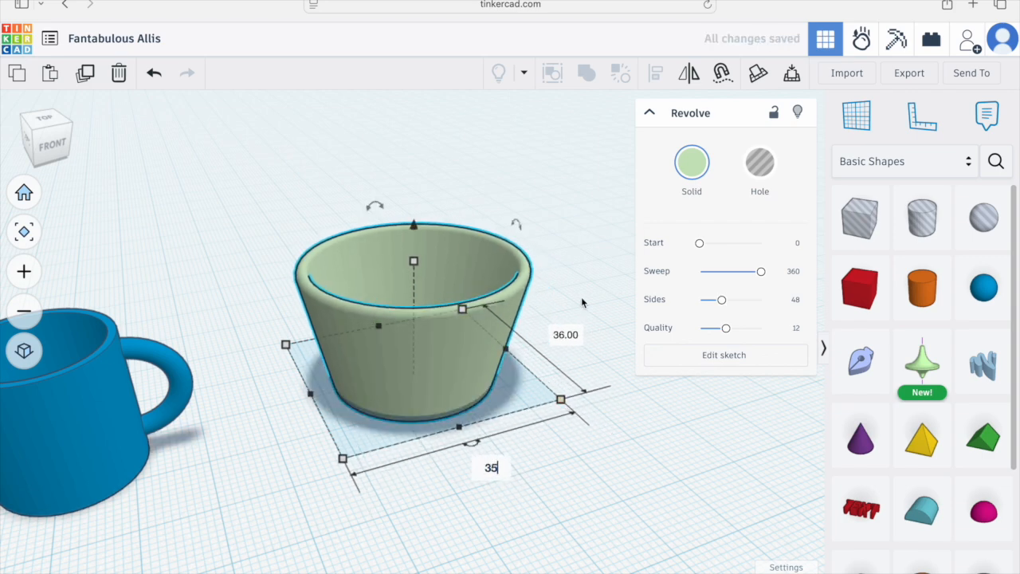
click(564, 338)
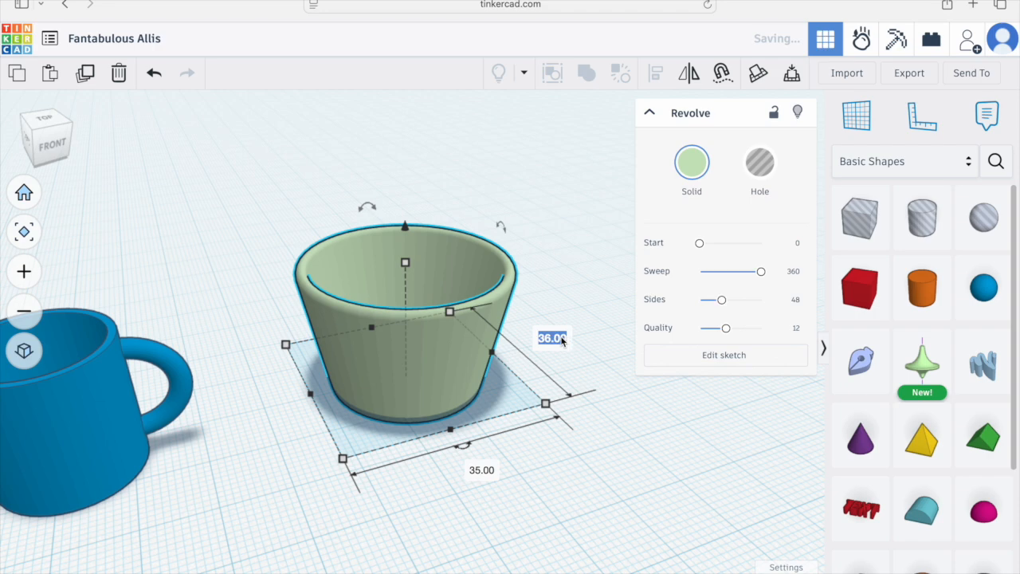
text(35)
key(Return)
right_drag(572, 407, 428, 448)
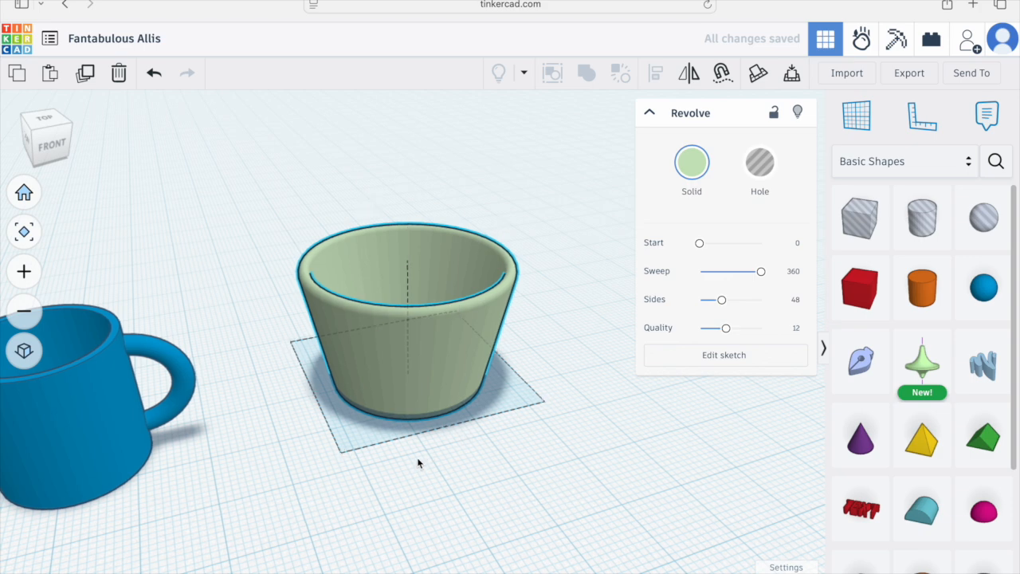
middle_drag(418, 463, 522, 449)
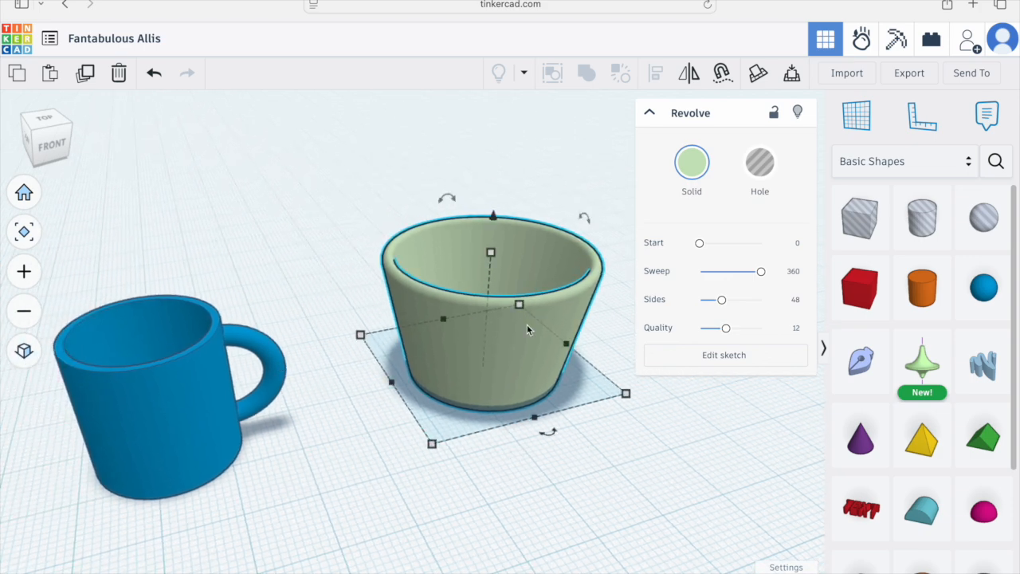
Step: Ungroup the mug and place a copy of its handle against the side of the new cup
click(213, 374)
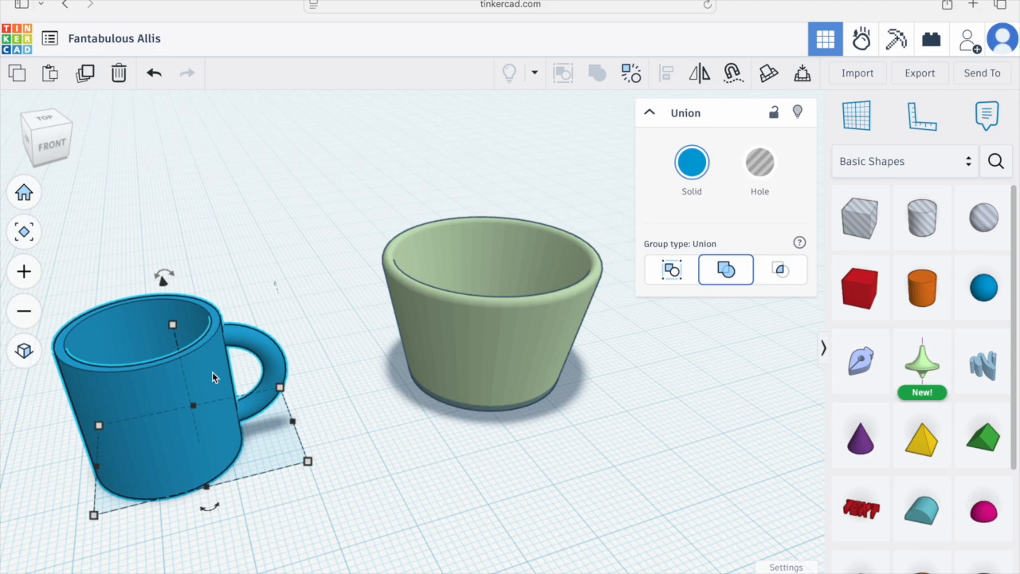
click(630, 73)
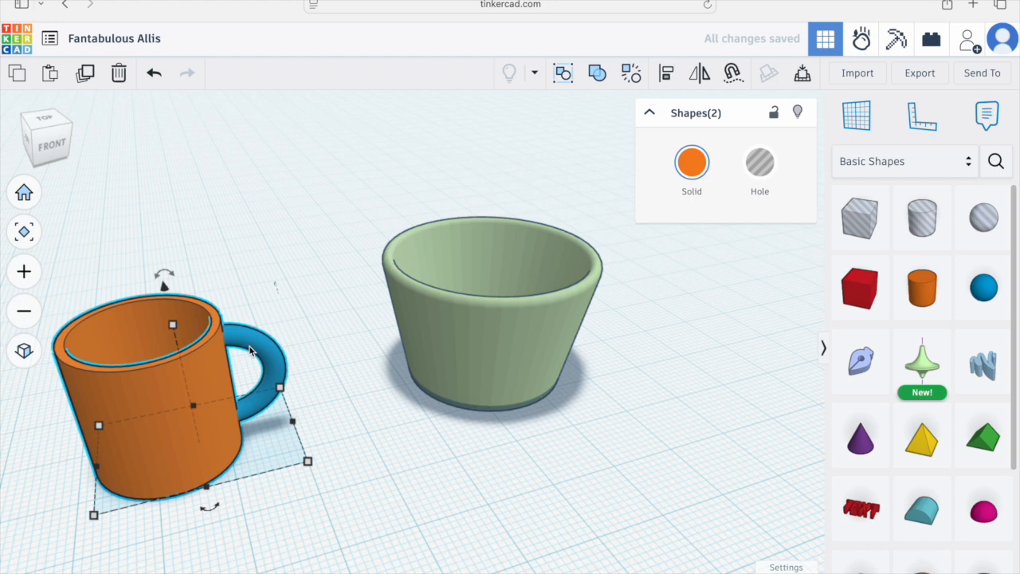
click(292, 376)
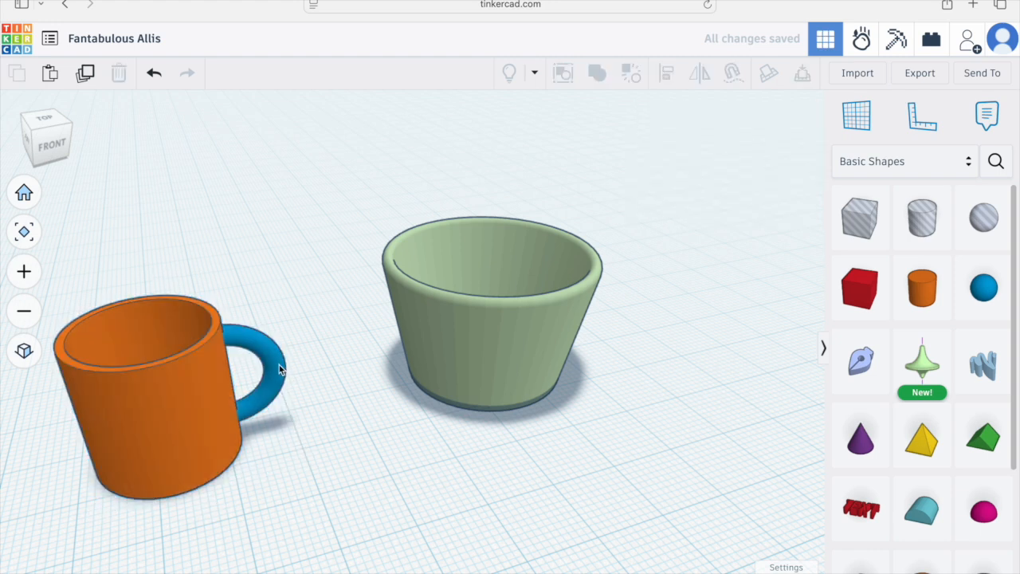
click(279, 364)
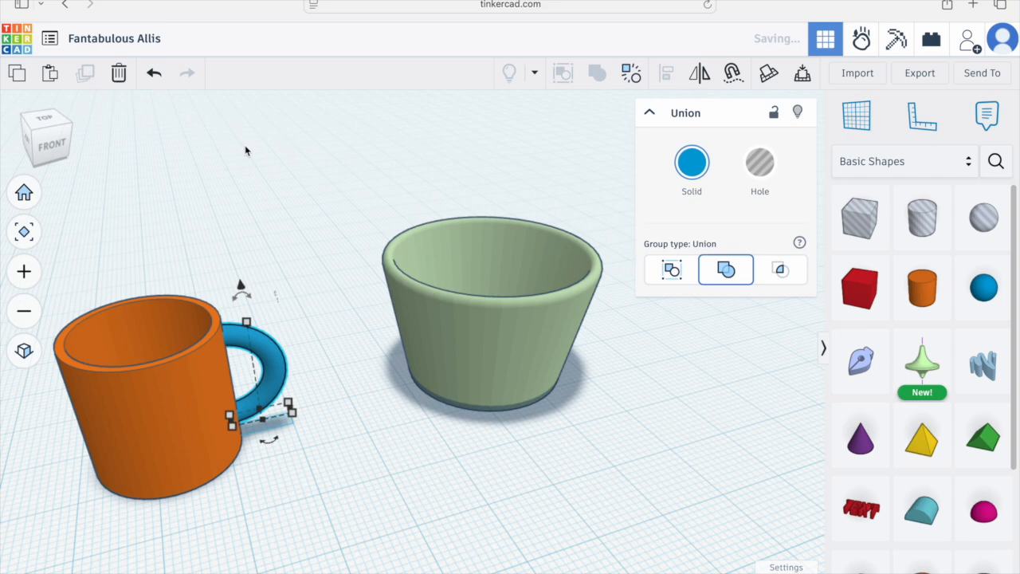
drag(271, 374, 606, 305)
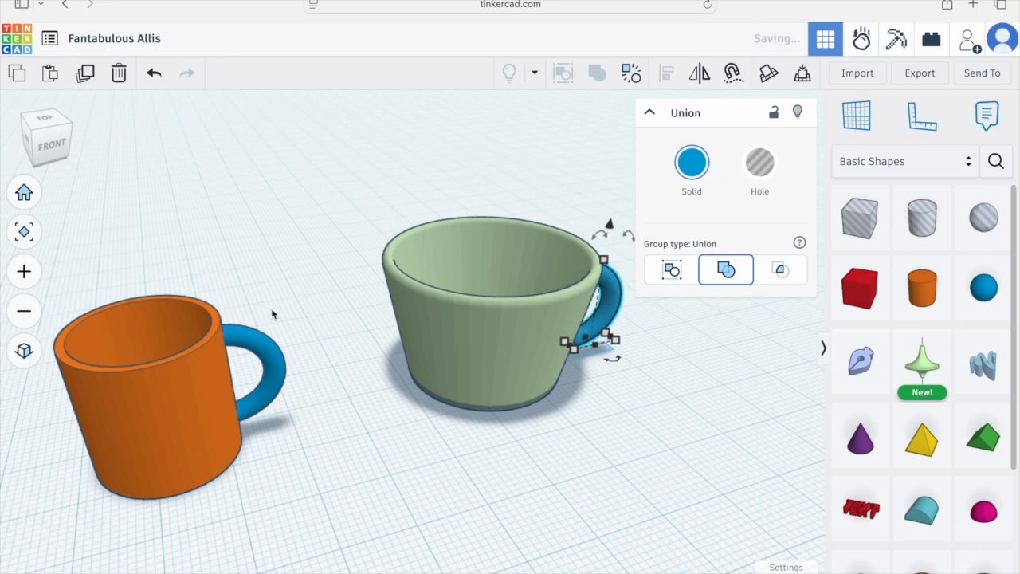
Step: Regroup the original cup with its handle
click(162, 406)
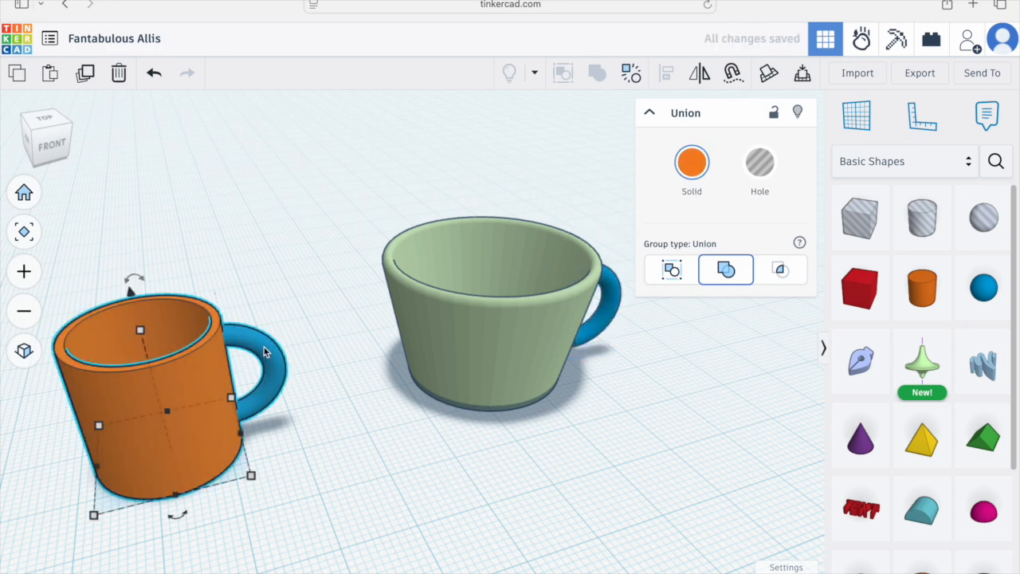
key(ctrl+shift+g)
click(599, 74)
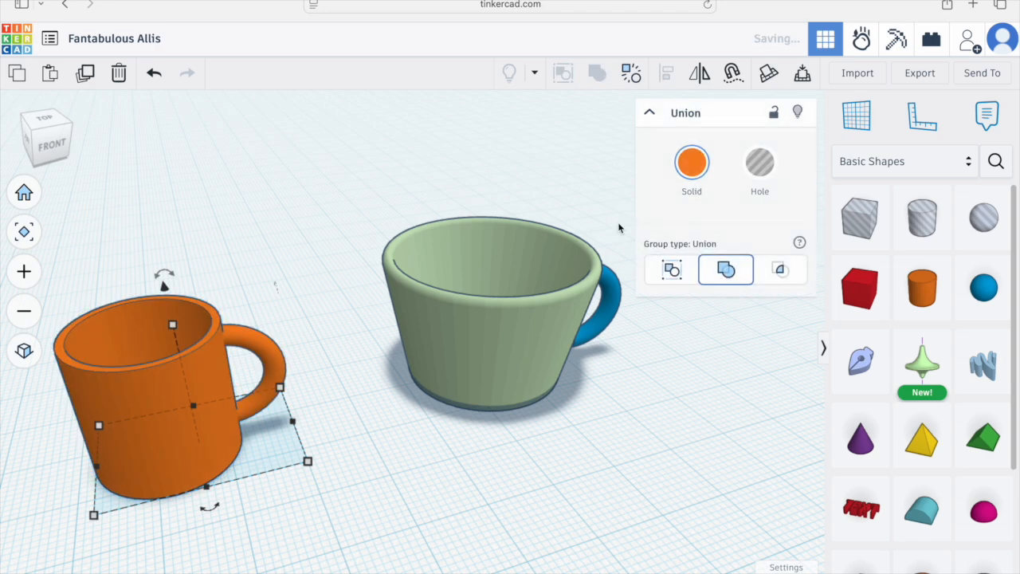
Step: From the front view, select the new cup's handle and rotate it to -12 degrees to follow the slanted wall
click(647, 417)
right_drag(650, 418, 541, 354)
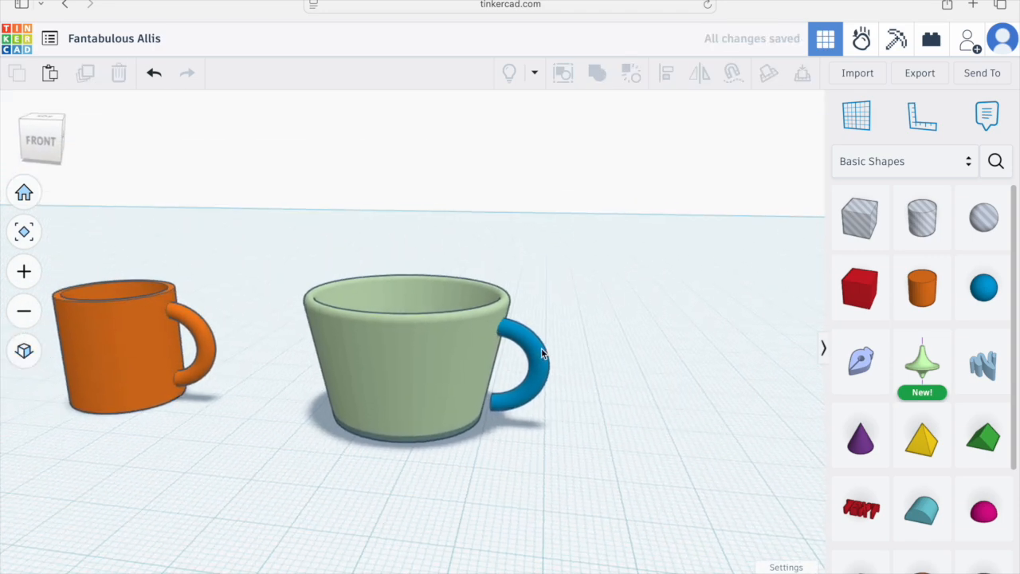
click(46, 143)
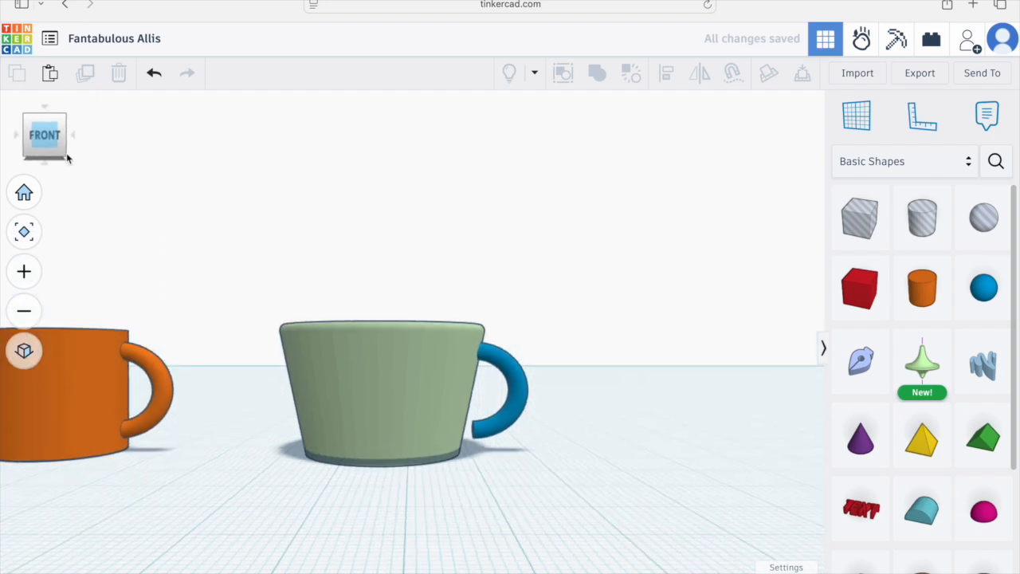
scroll(535, 412, up, 4)
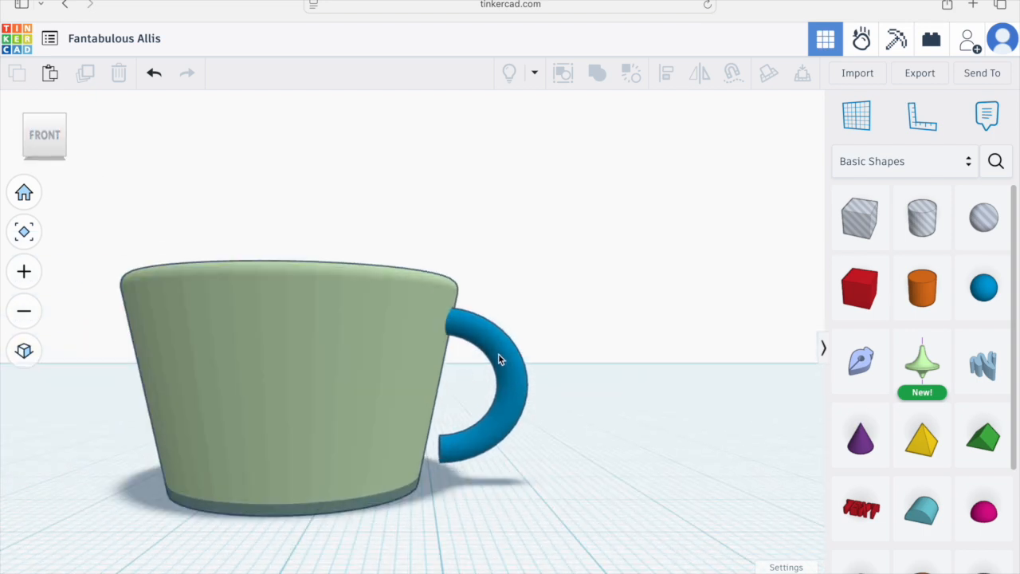
click(498, 353)
drag(482, 288, 507, 306)
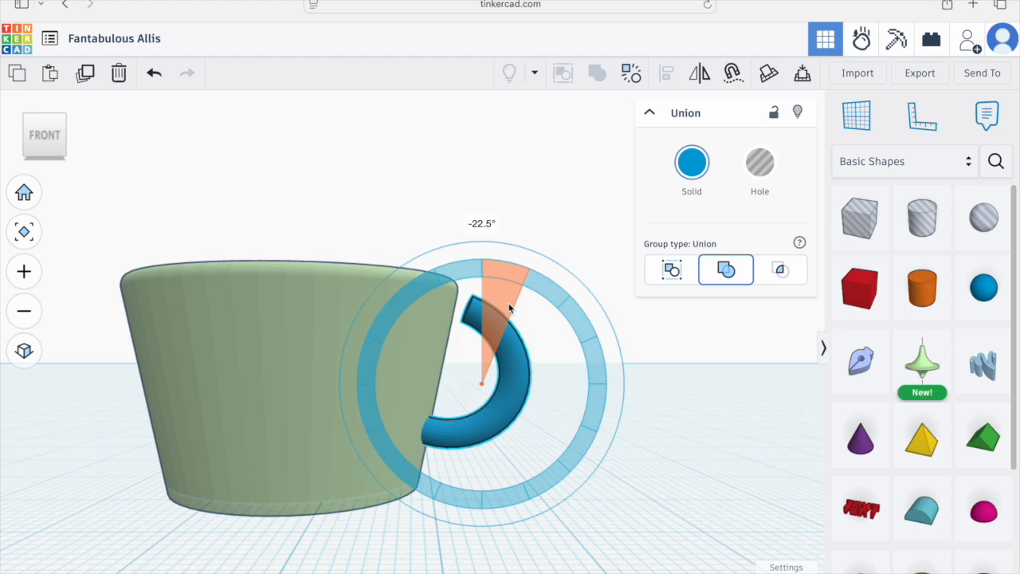
drag(505, 297, 500, 289)
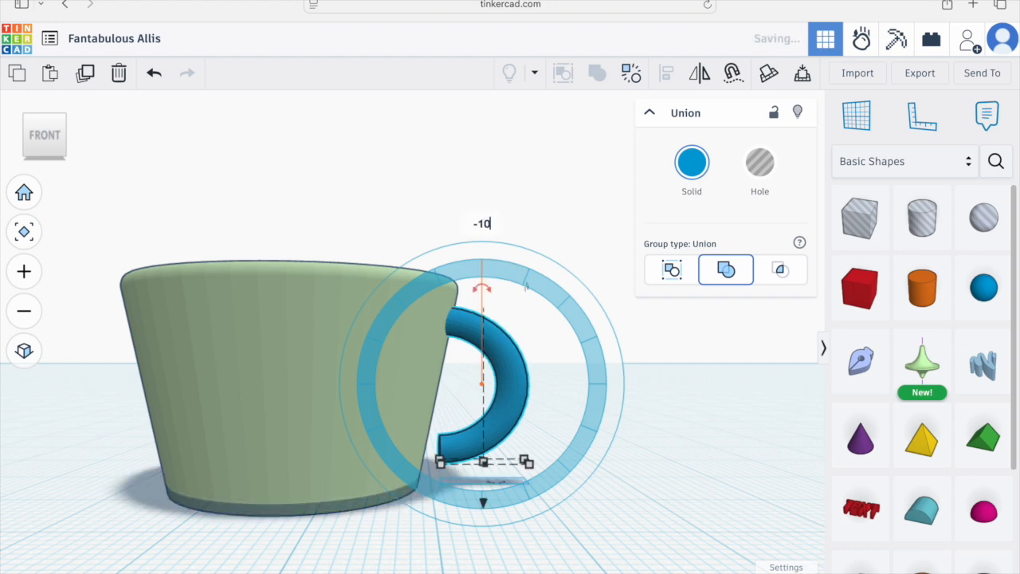
key(Return)
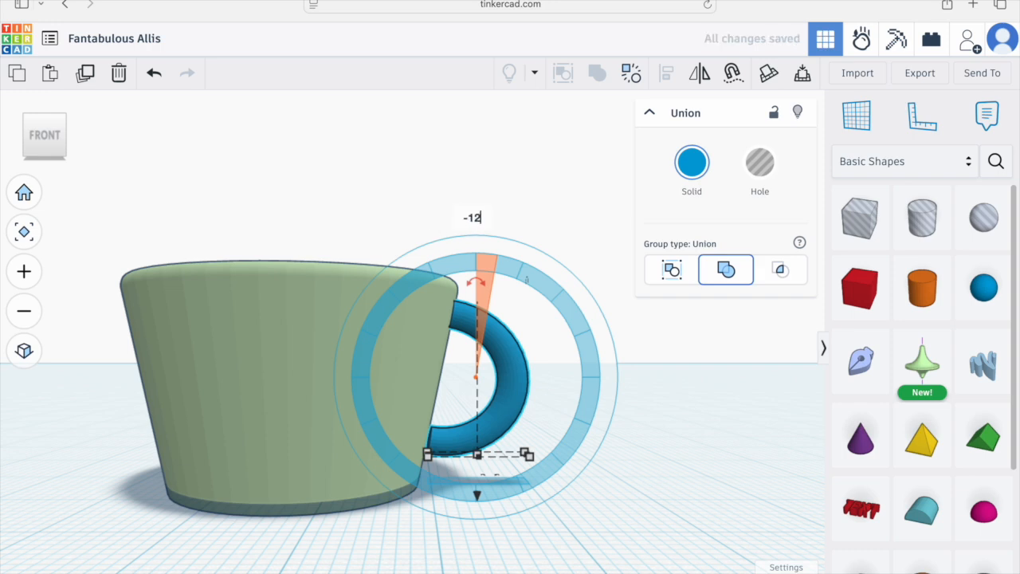
key(Return)
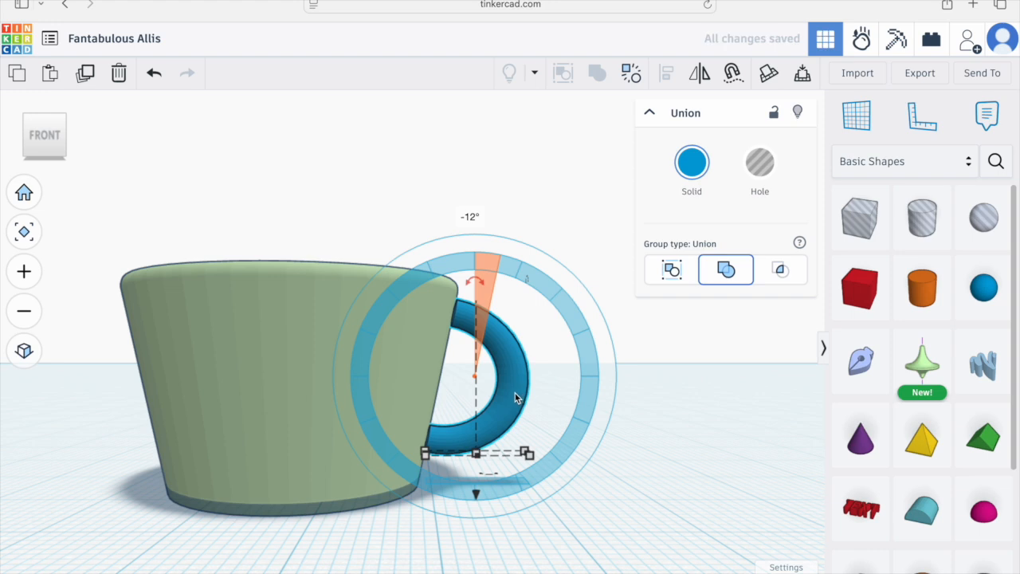
Step: Nudge the tilted handle left against the cup wall and adjust its base size slightly
key(Left)
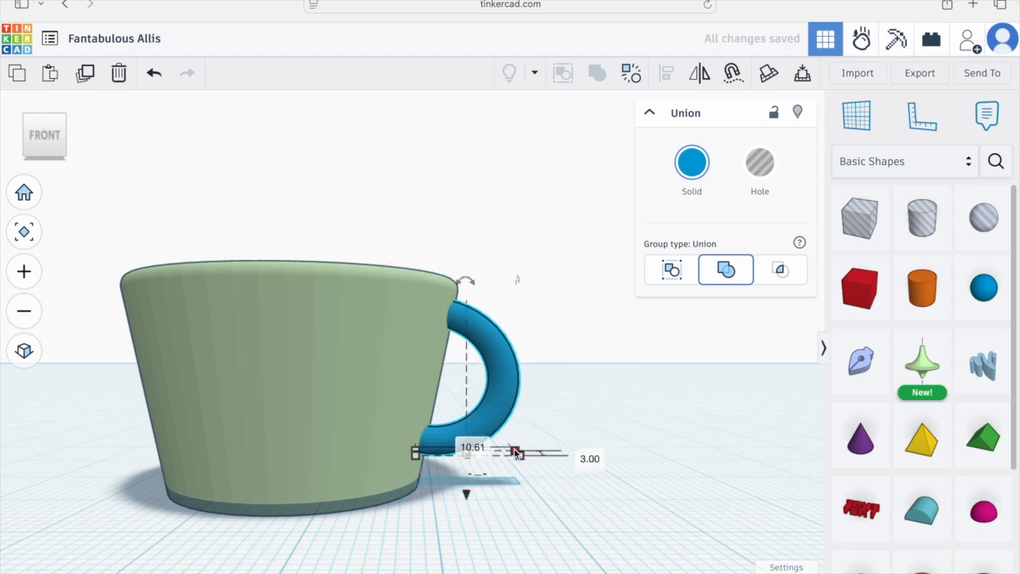
drag(518, 456, 526, 455)
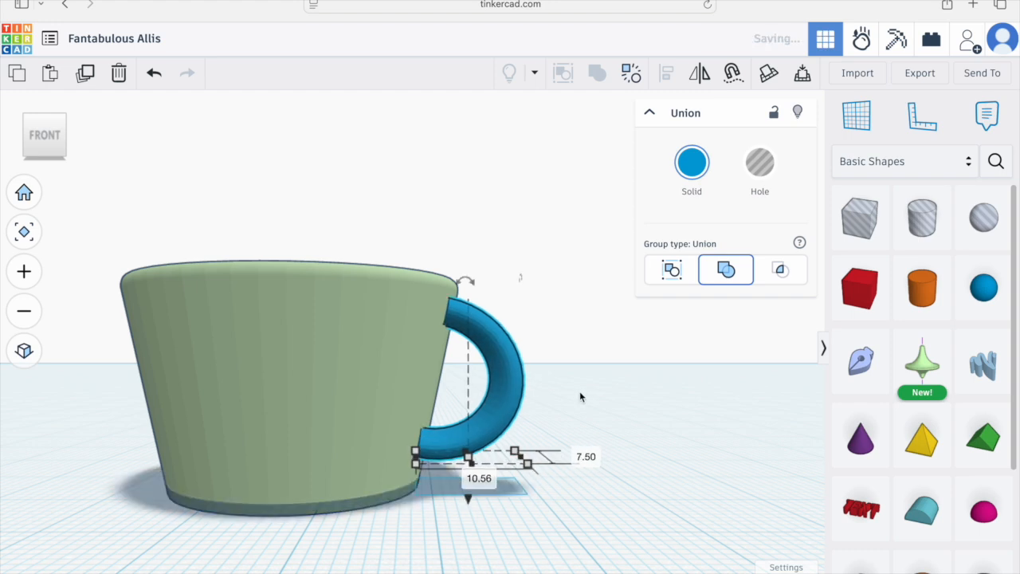
Step: Undo the last handle change, then widen the handle's base to about 12.56 mm
click(635, 433)
right_drag(636, 432, 534, 448)
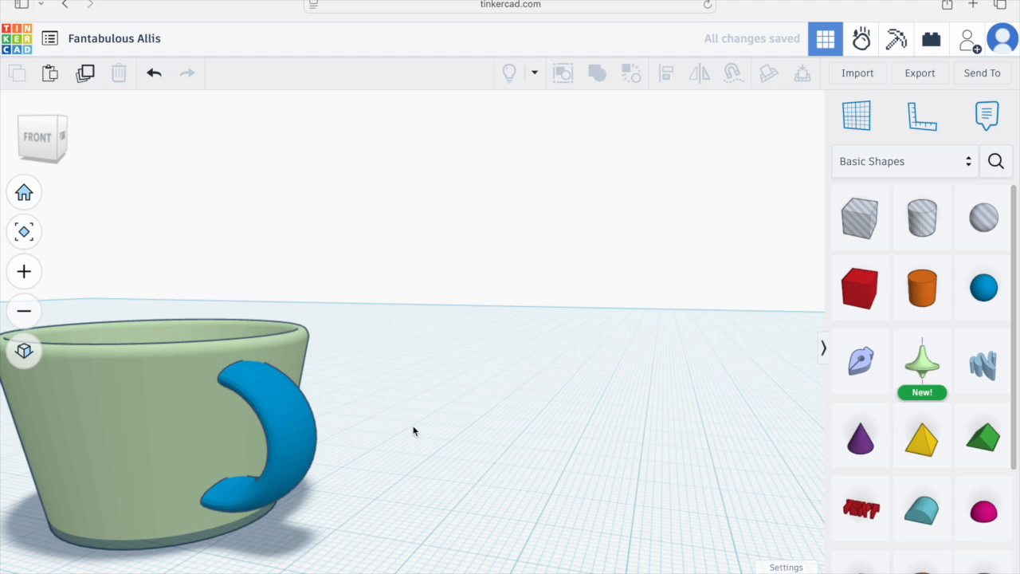
key(super+z)
click(304, 406)
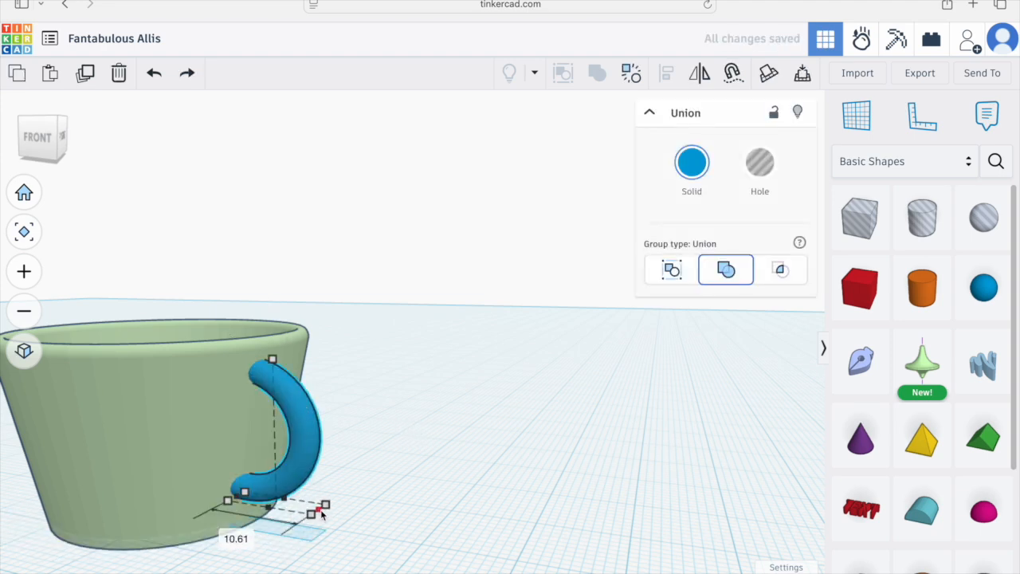
drag(325, 515, 332, 516)
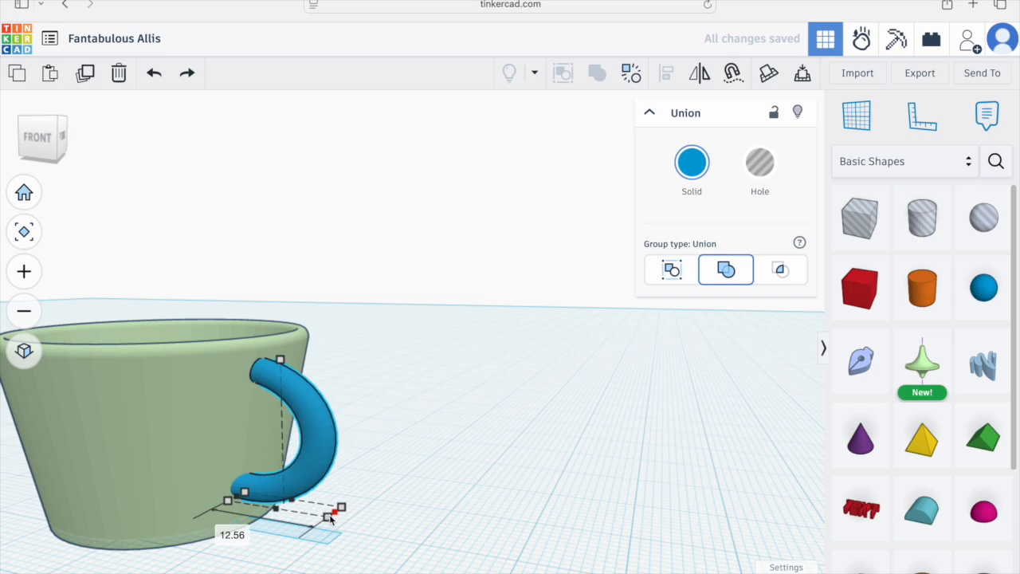
Step: Orbit around the cup and its handle to inspect how the handle sits against the wall
click(381, 454)
right_drag(384, 452, 458, 459)
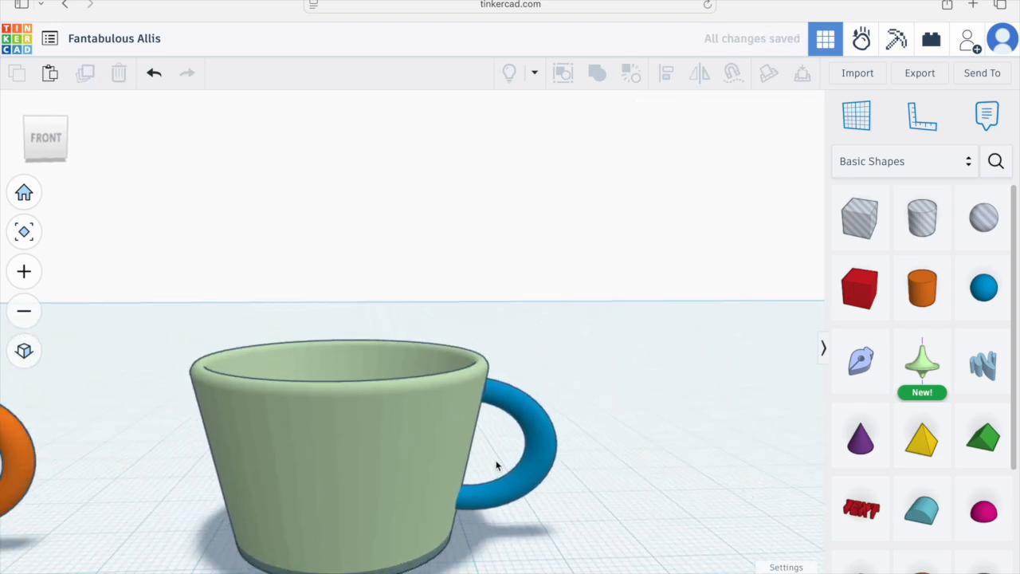
click(419, 425)
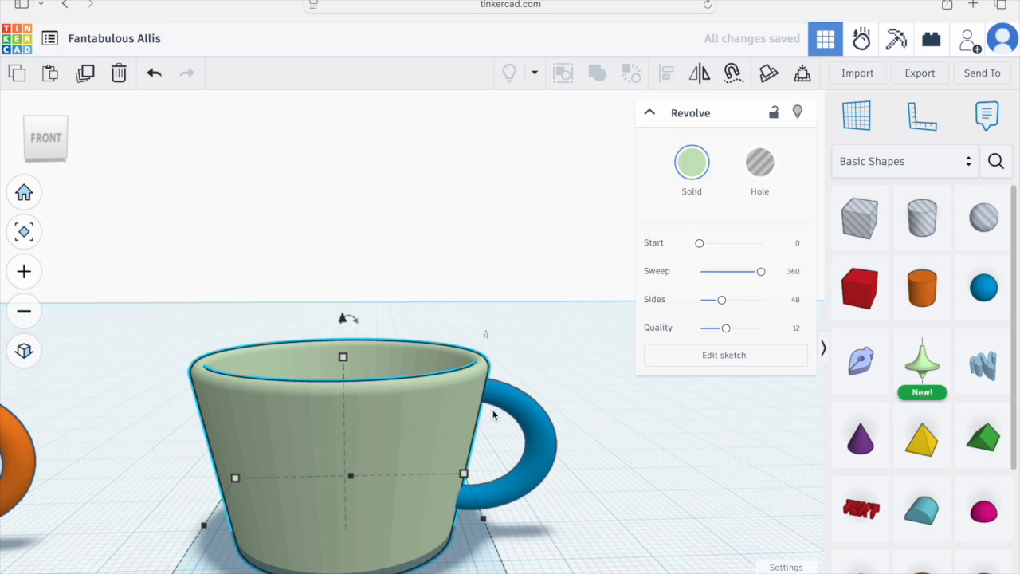
shift+click(528, 412)
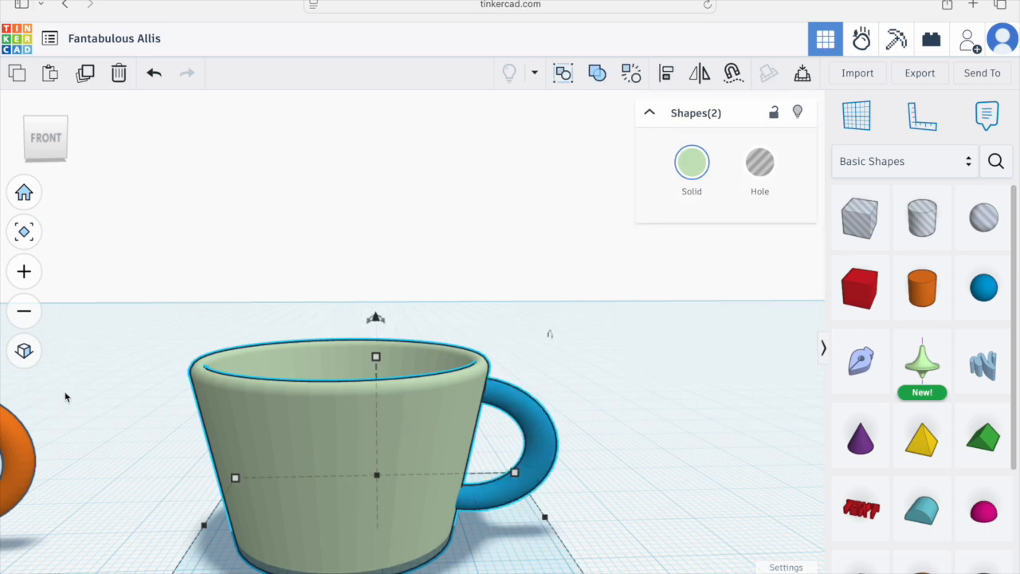
right_drag(550, 478, 420, 494)
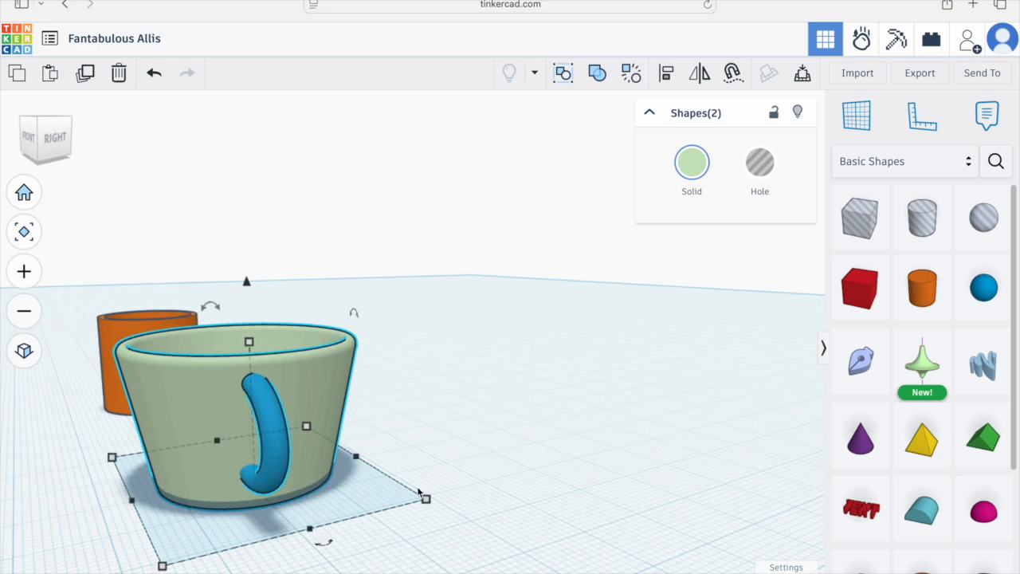
click(410, 416)
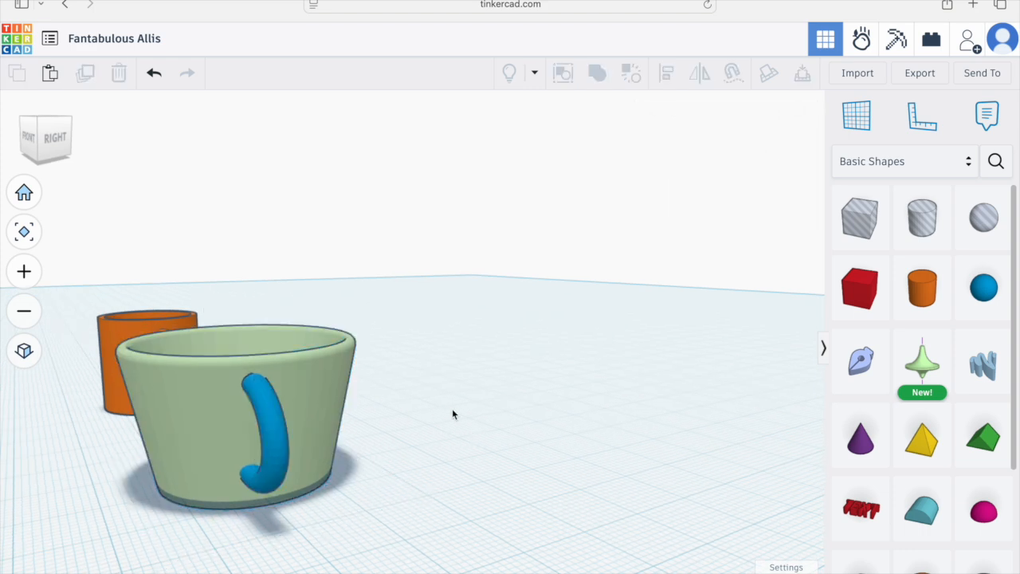
Step: From the right orthographic view, nudge the handle three steps right to center it on the cup
click(55, 139)
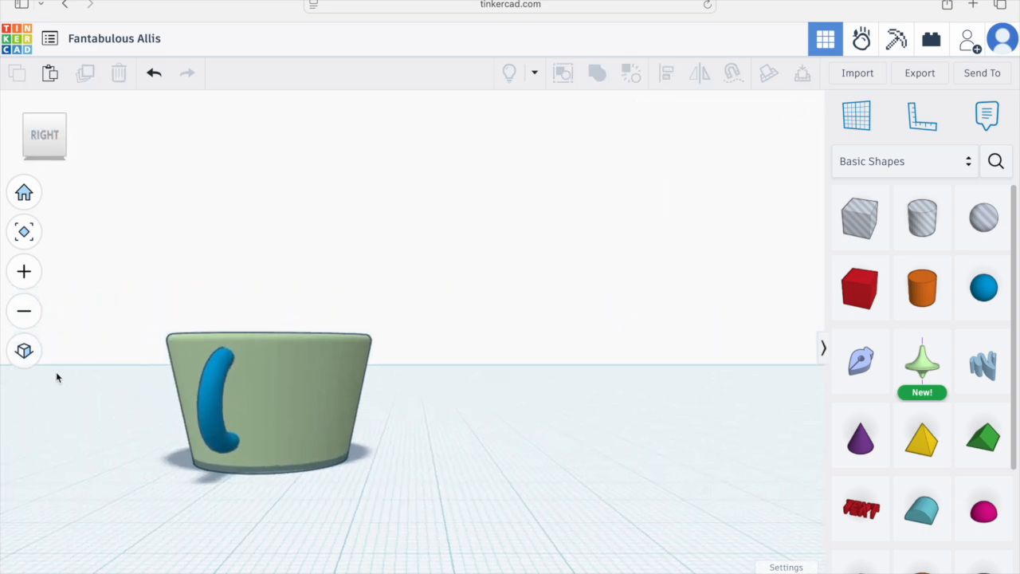
click(250, 384)
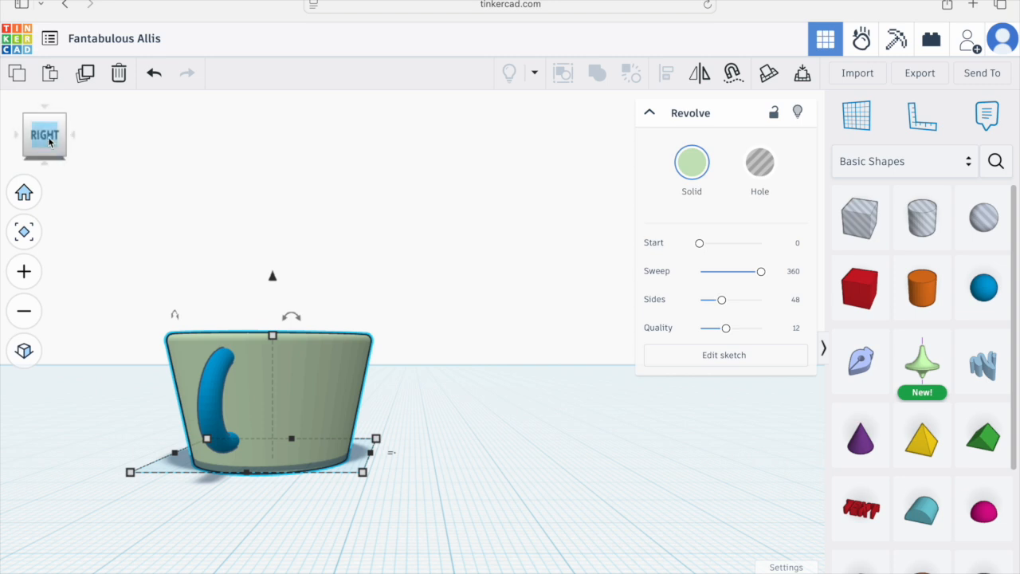
click(25, 351)
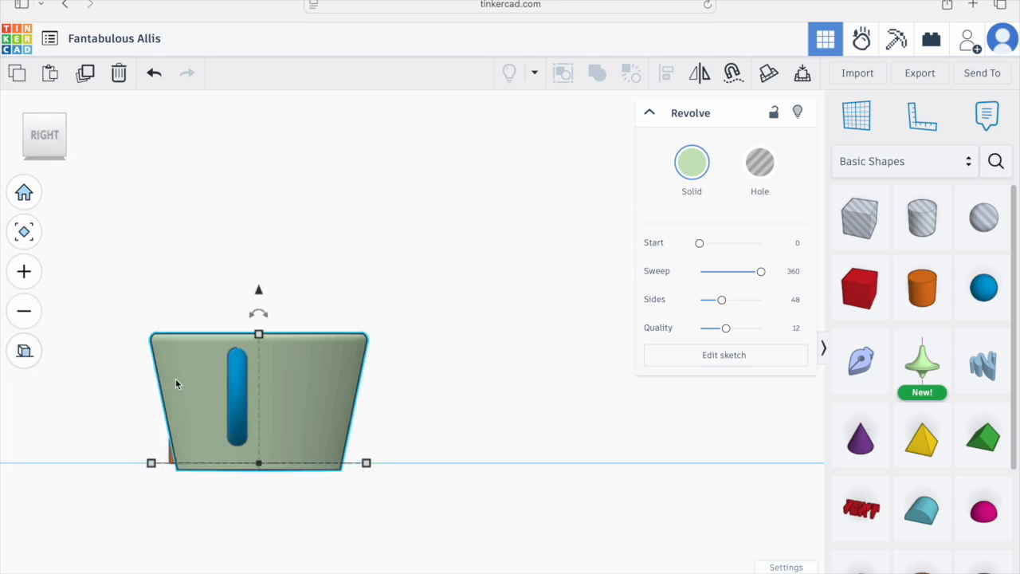
click(238, 408)
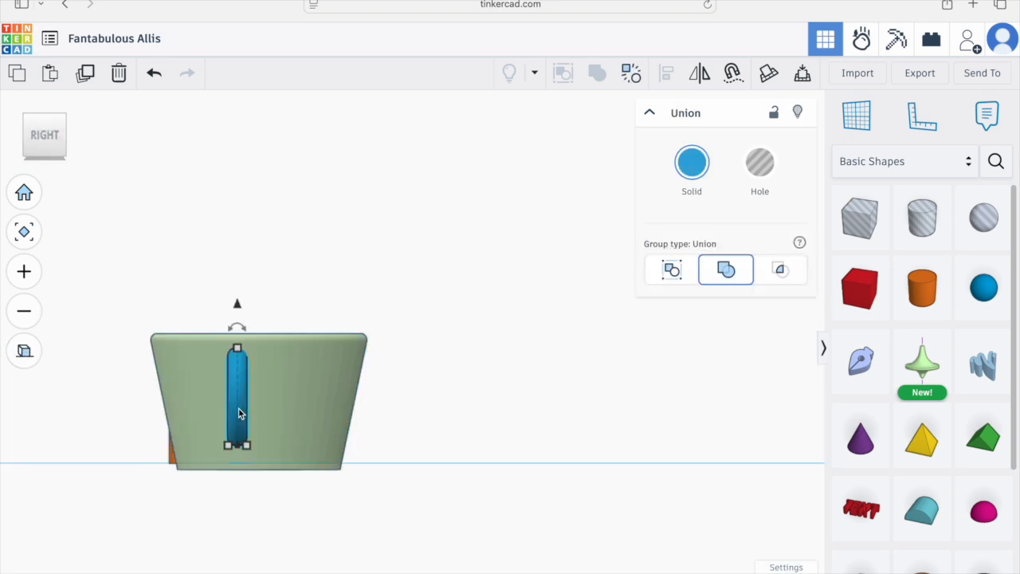
key(Right)
key(Right)
key(Right)
key(Right)
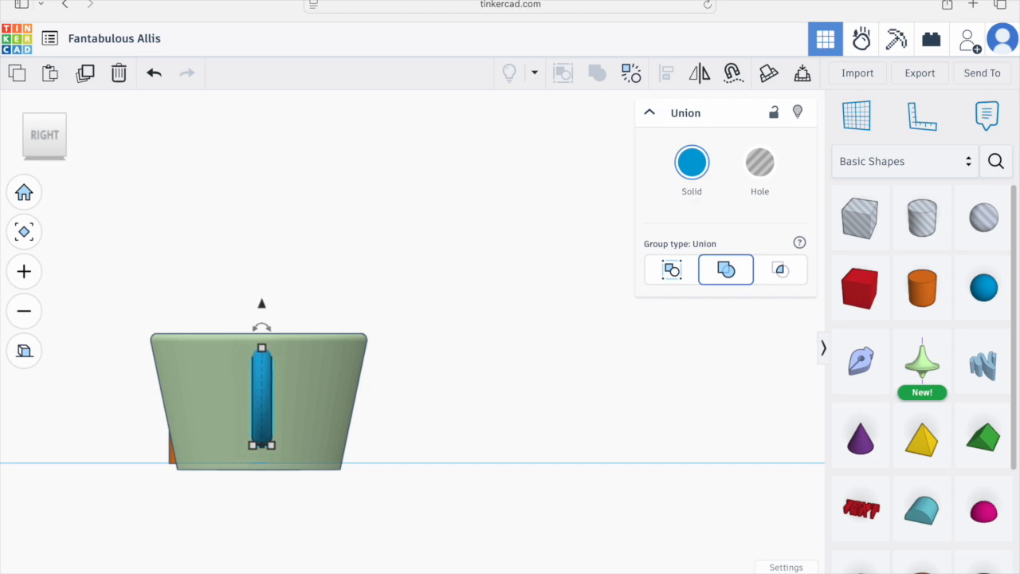
Step: Group the tapered cup together with its handle
click(442, 387)
right_drag(442, 387, 467, 469)
click(24, 351)
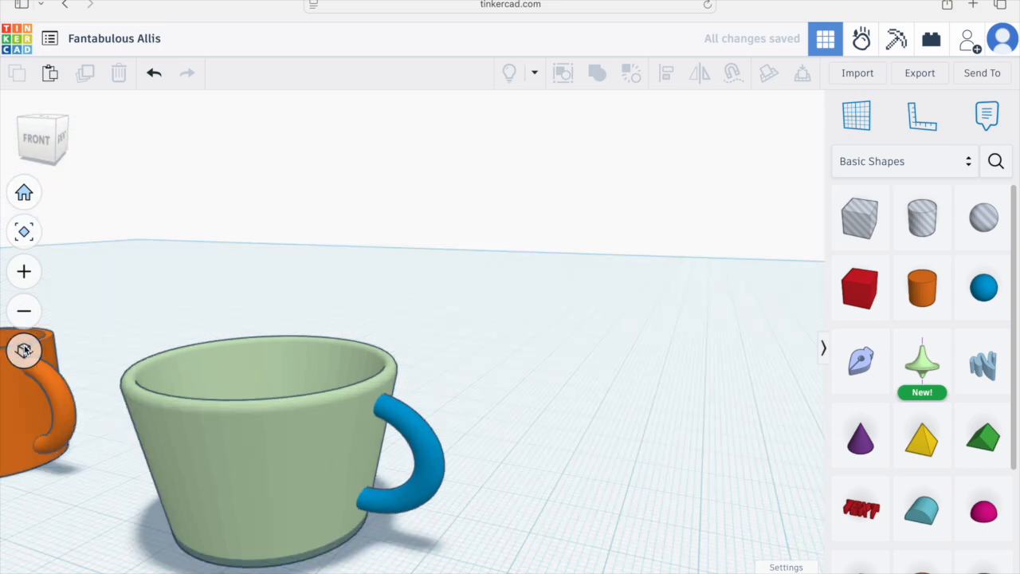
right_drag(502, 451, 513, 489)
click(554, 437)
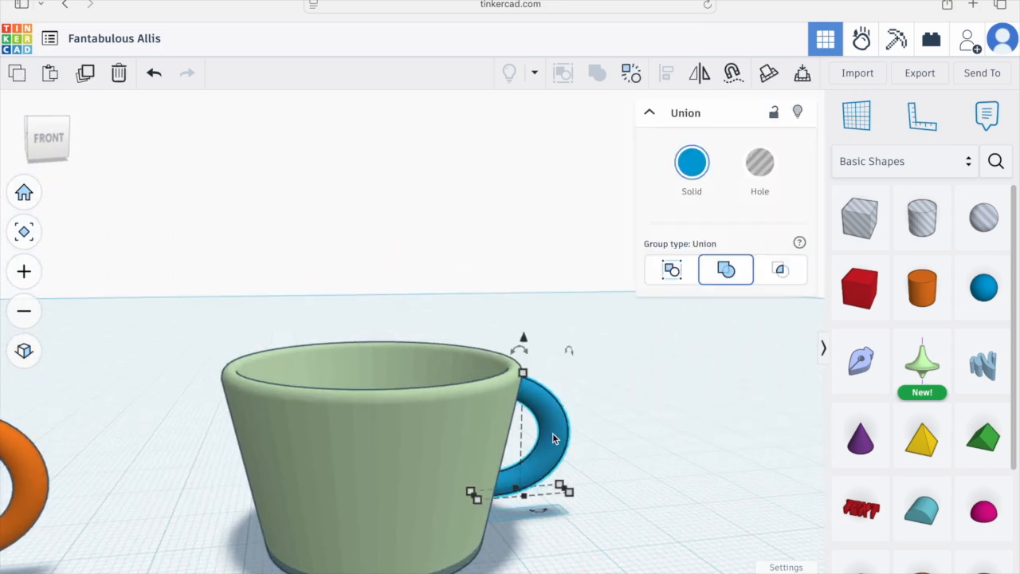
shift+click(388, 442)
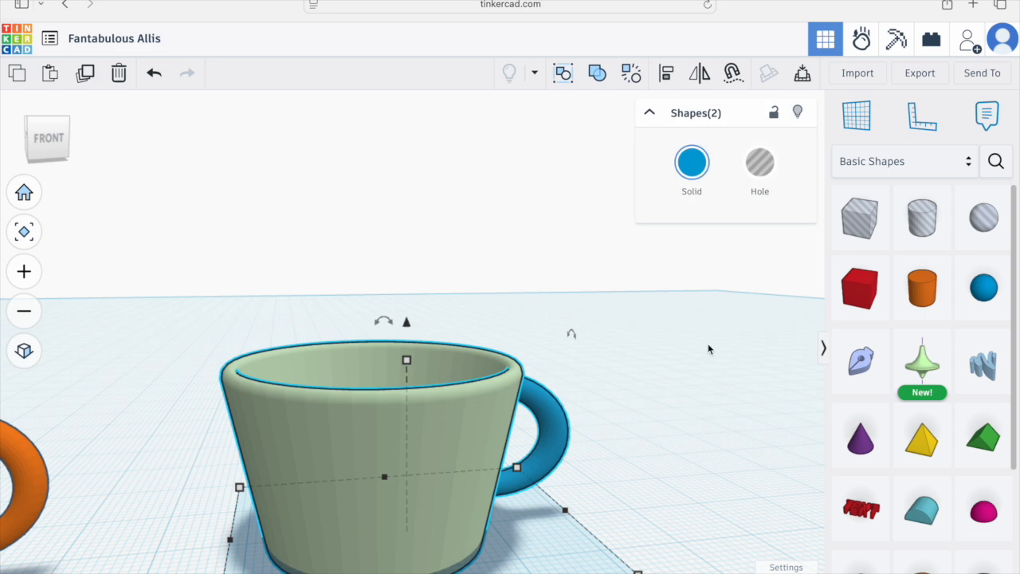
click(602, 79)
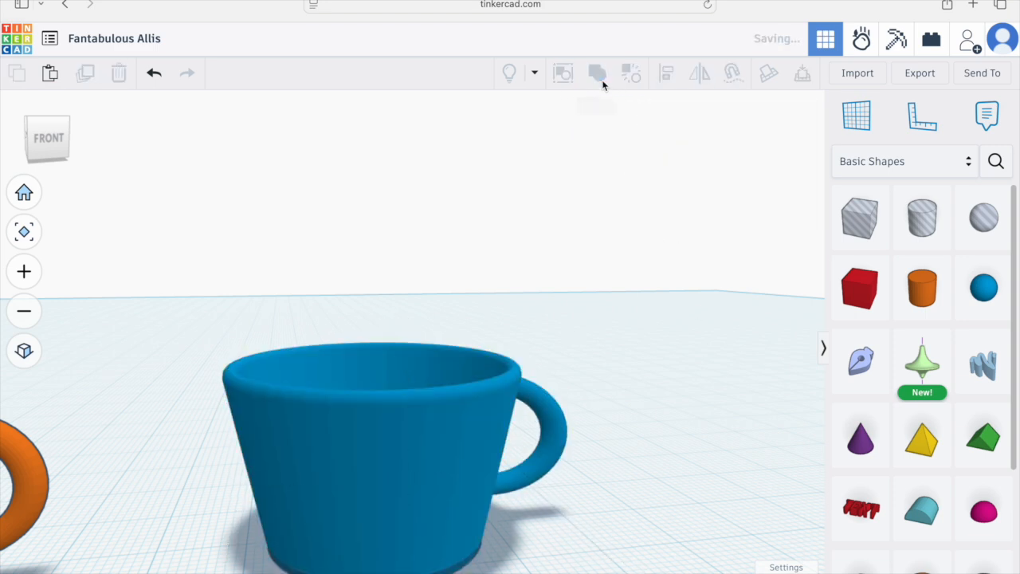
Step: Resize the grouped cup to about 45 mm across and about 34 mm tall
click(622, 474)
scroll(615, 476, down, 2)
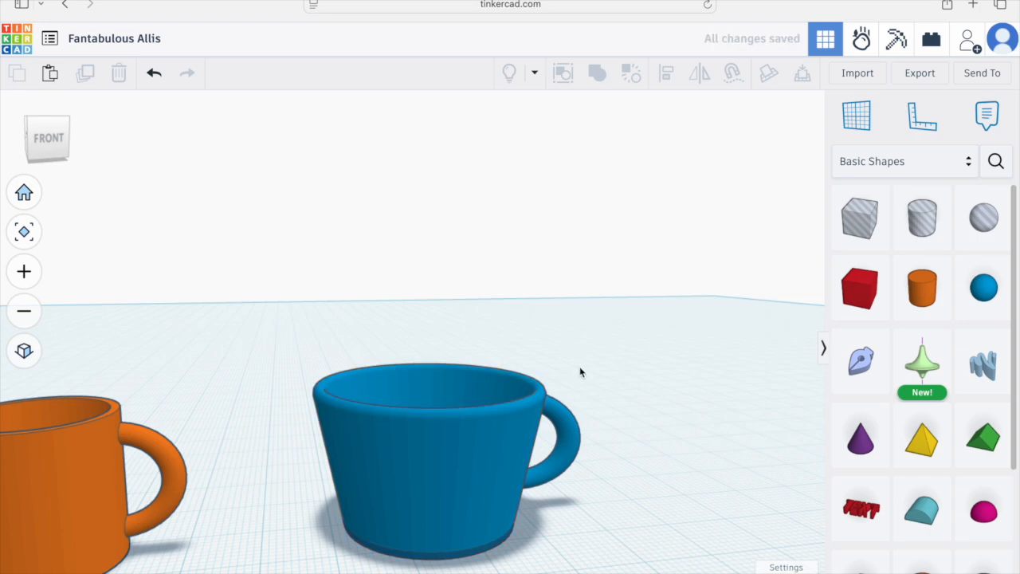
right_drag(567, 390, 597, 439)
right_drag(345, 532, 450, 548)
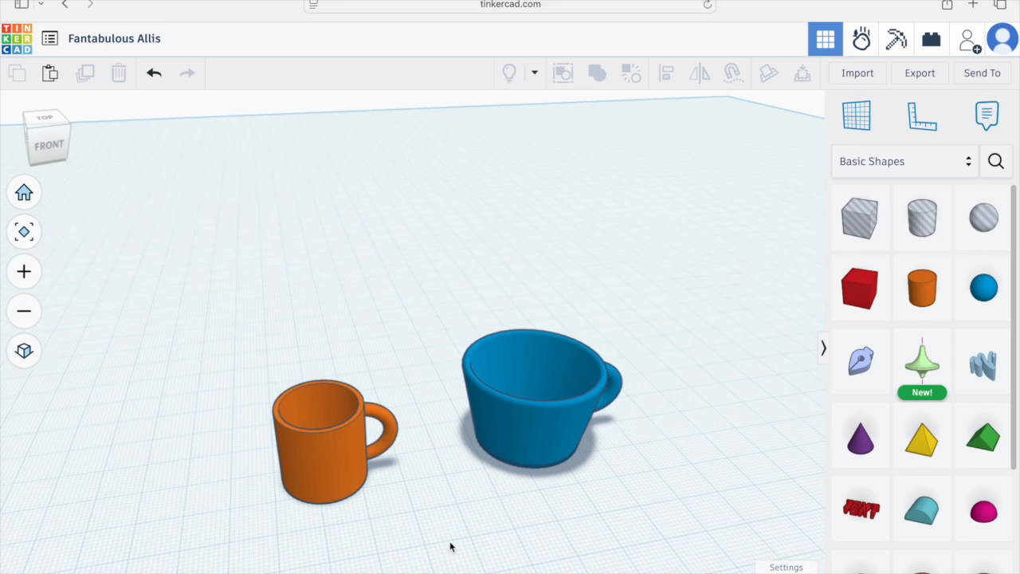
click(554, 434)
mouse_move(649, 458)
mouse_down()
mouse_move(605, 446)
mouse_move(660, 461)
mouse_up()
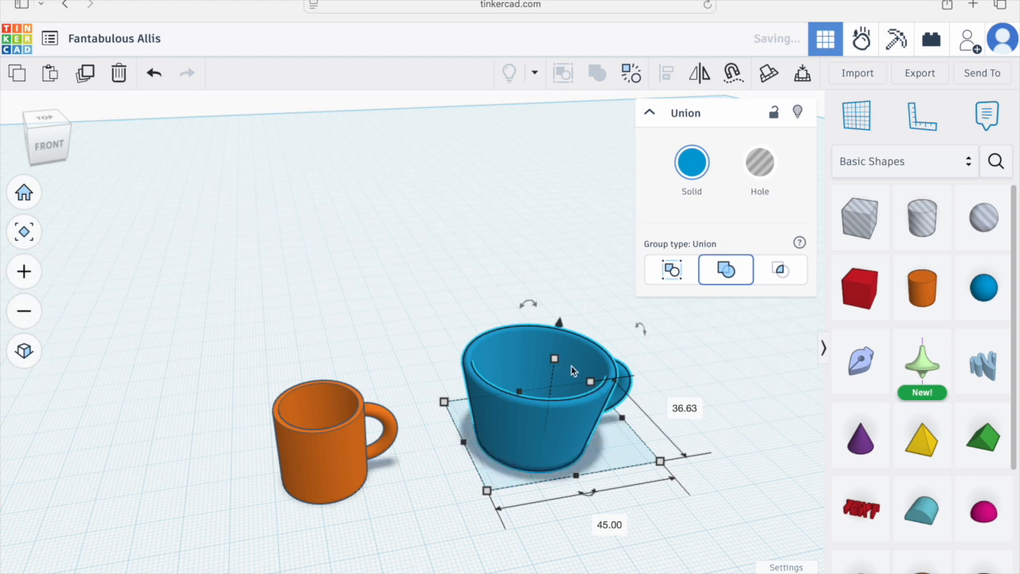
drag(557, 359, 570, 322)
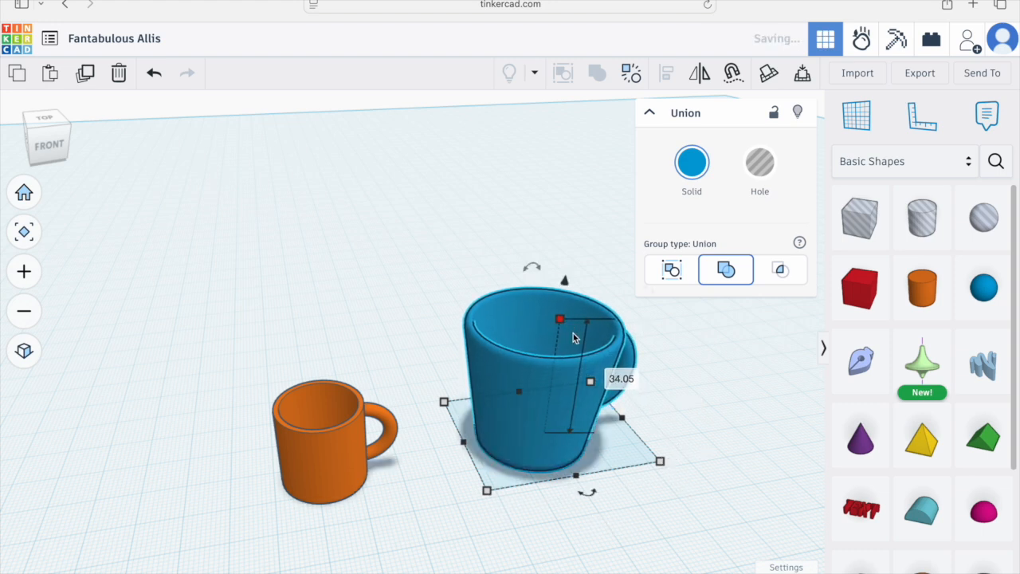
right_drag(666, 409, 666, 461)
click(666, 462)
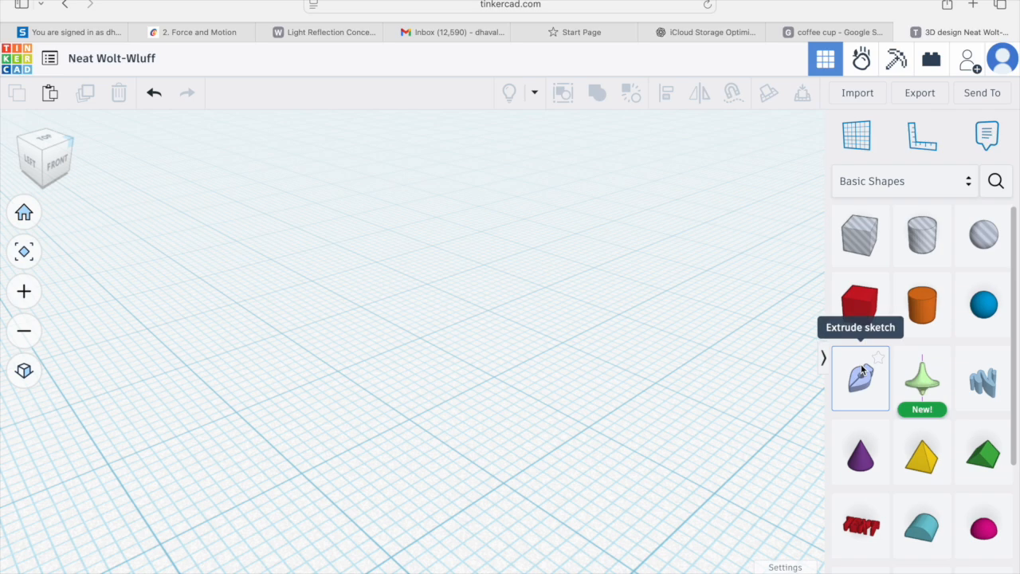
Step: In a new design, add an Extrude sketch and draw a closed pointed profile about 6 mm wide and 20 mm tall, then finish it
drag(861, 378, 492, 376)
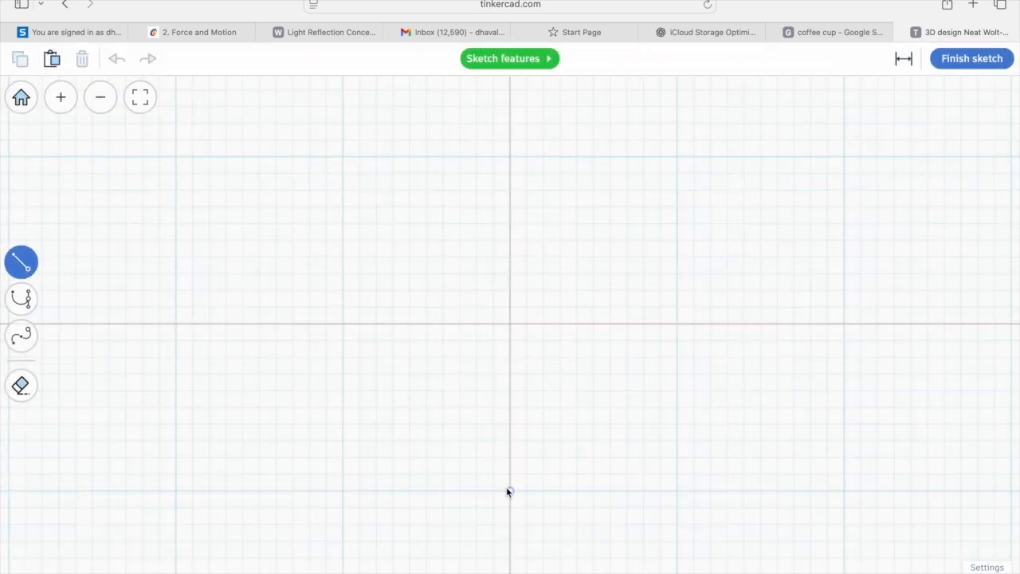
click(459, 491)
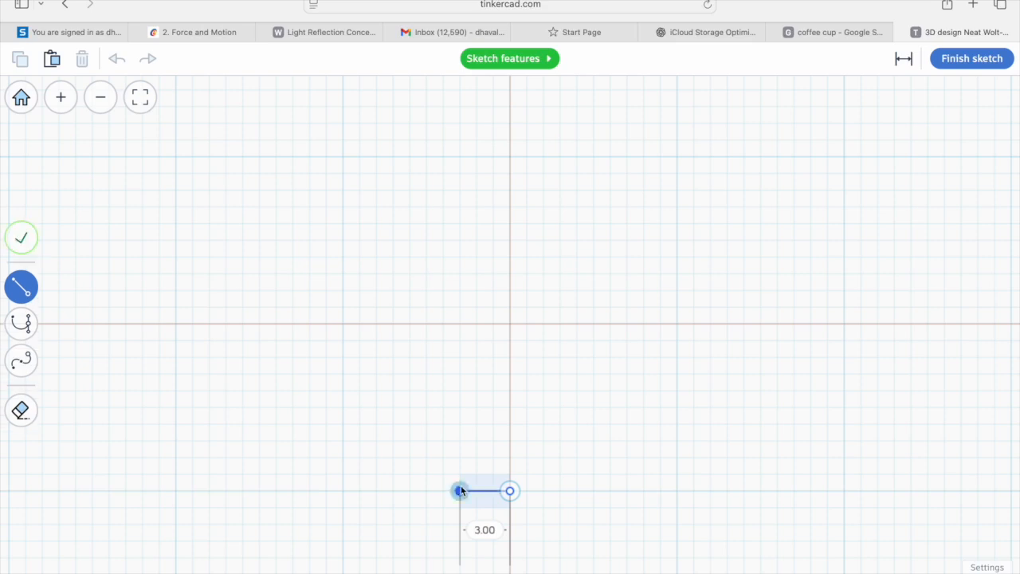
click(461, 224)
click(510, 158)
click(558, 225)
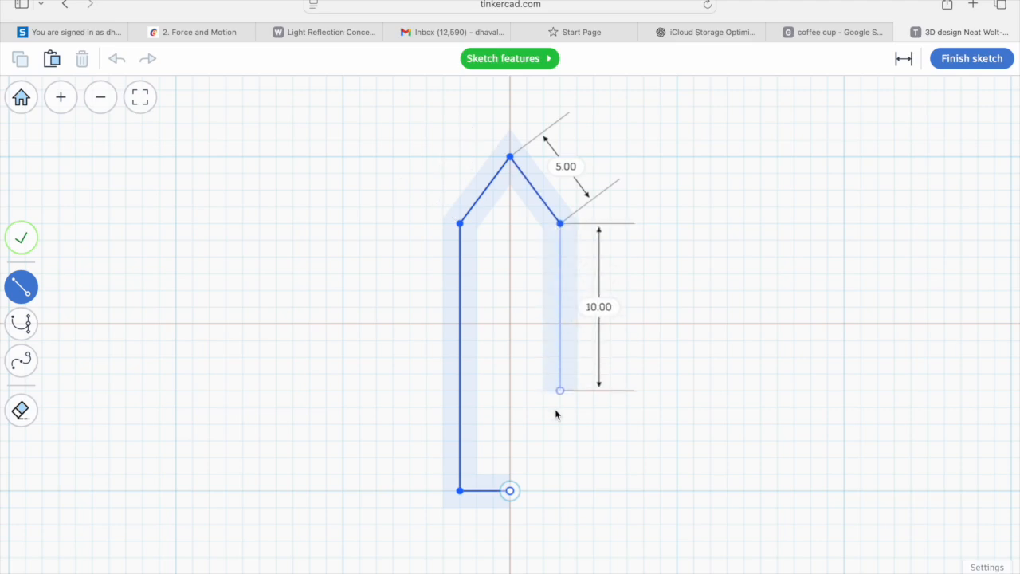
click(559, 491)
click(511, 491)
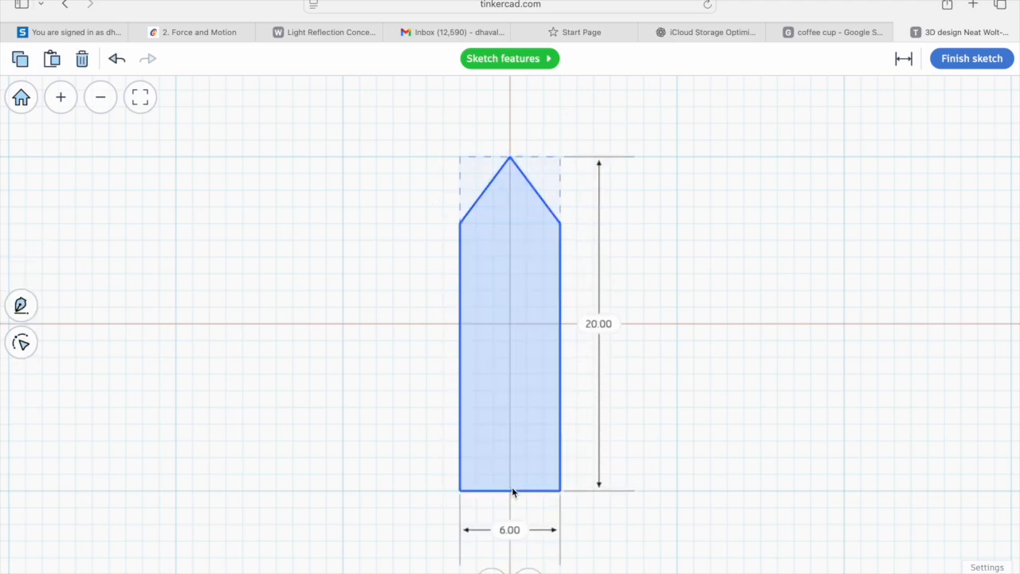
click(988, 60)
Step: Rotate the extruded piece 90 degrees to stand it upright and drop it to the workplane
drag(504, 277, 519, 364)
drag(524, 328, 563, 372)
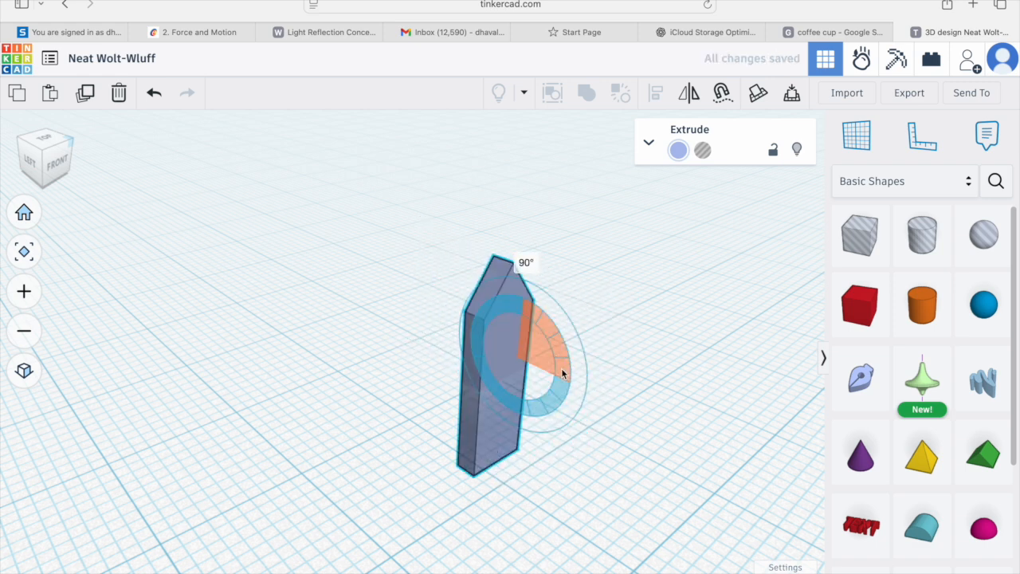
drag(506, 222, 511, 121)
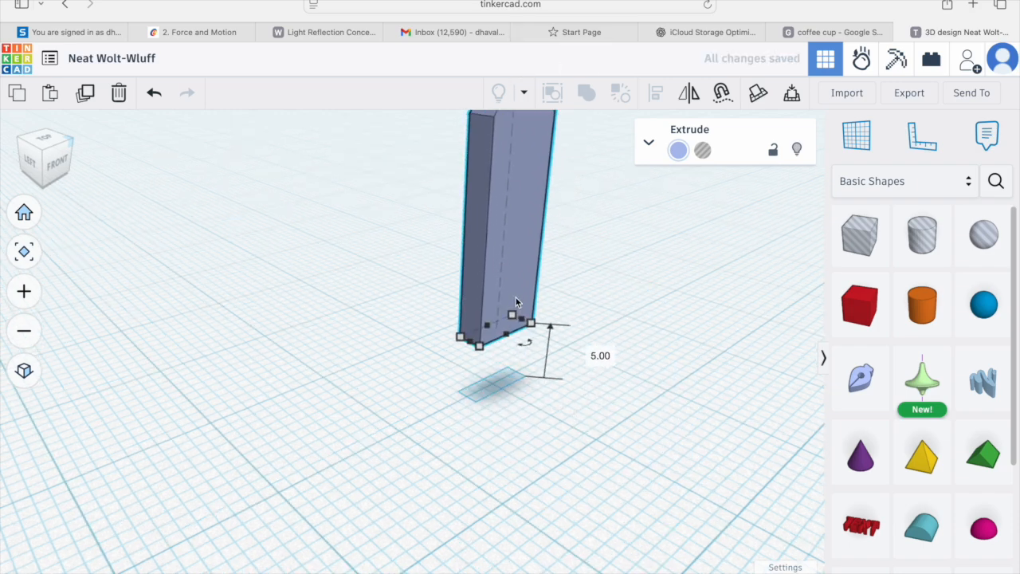
scroll(517, 301, down, 3)
middle_drag(537, 421, 503, 396)
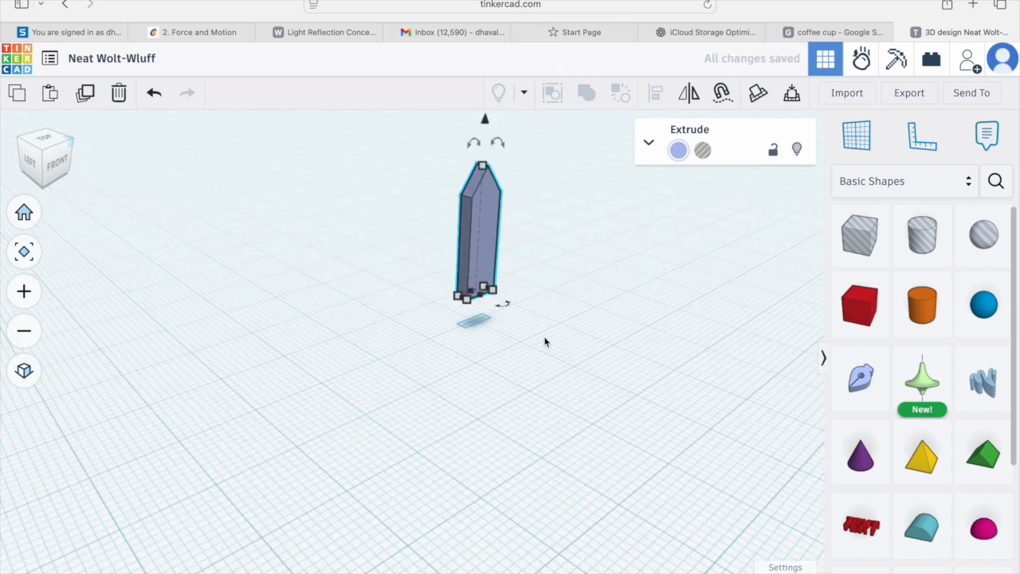
click(791, 96)
Step: Color the upright pointed piece light brown
right_drag(551, 259, 506, 315)
scroll(506, 314, up, 2)
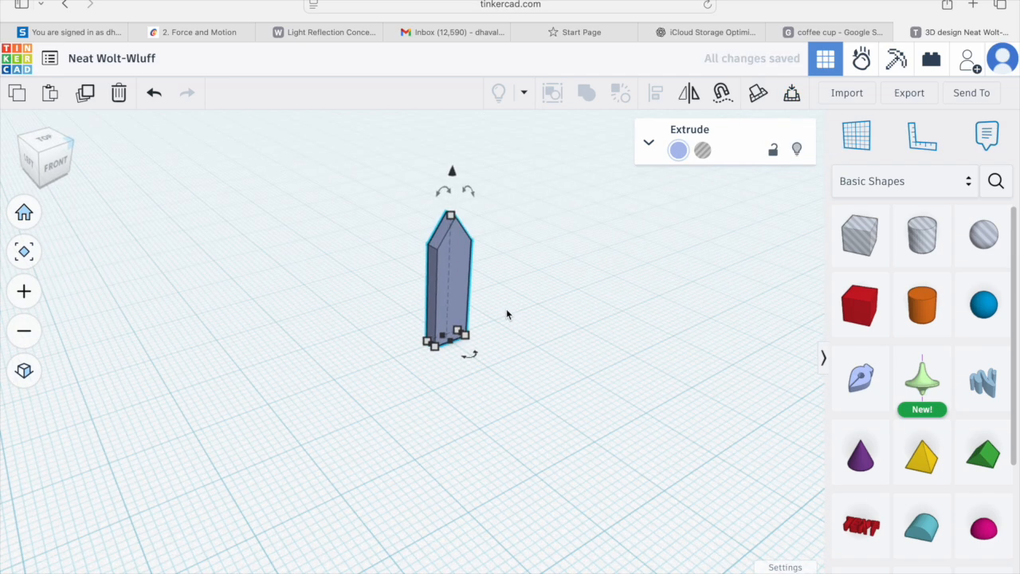
click(679, 151)
click(778, 233)
click(517, 375)
right_drag(517, 375, 422, 375)
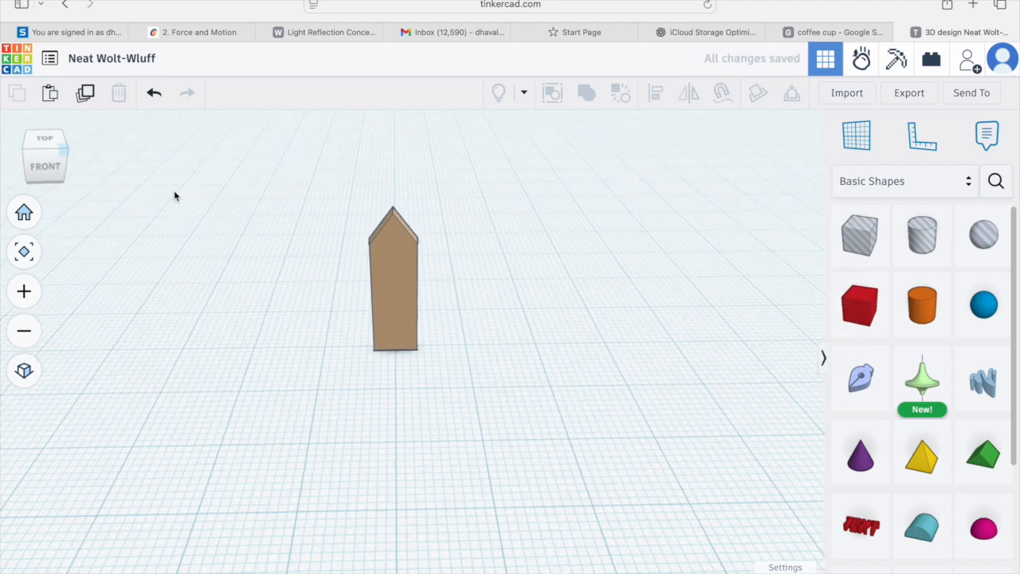
Step: From the front orthographic view, select the brown pointed piece and duplicate it
click(48, 167)
click(24, 370)
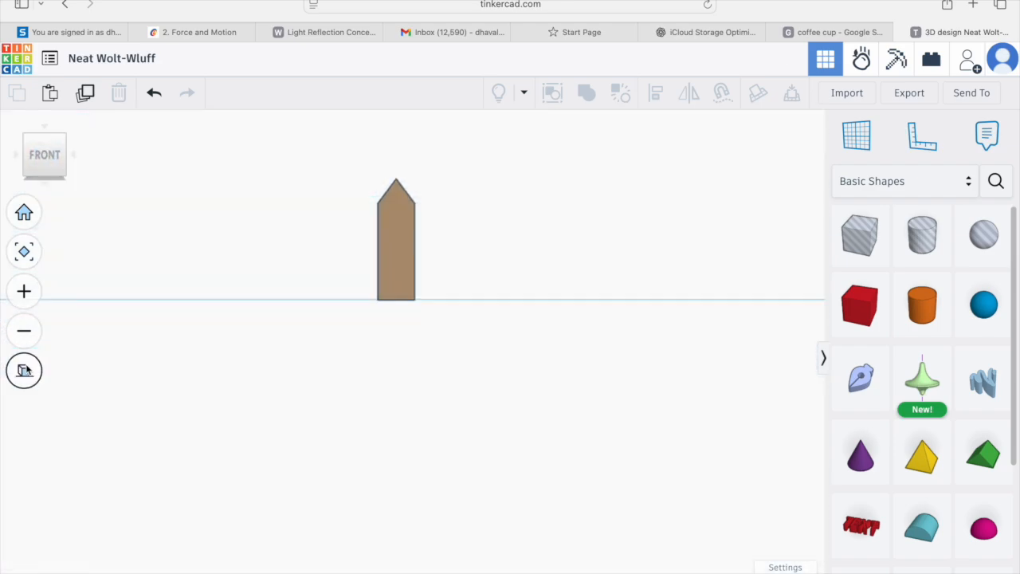
middle_drag(500, 288, 220, 346)
scroll(346, 335, down, 2)
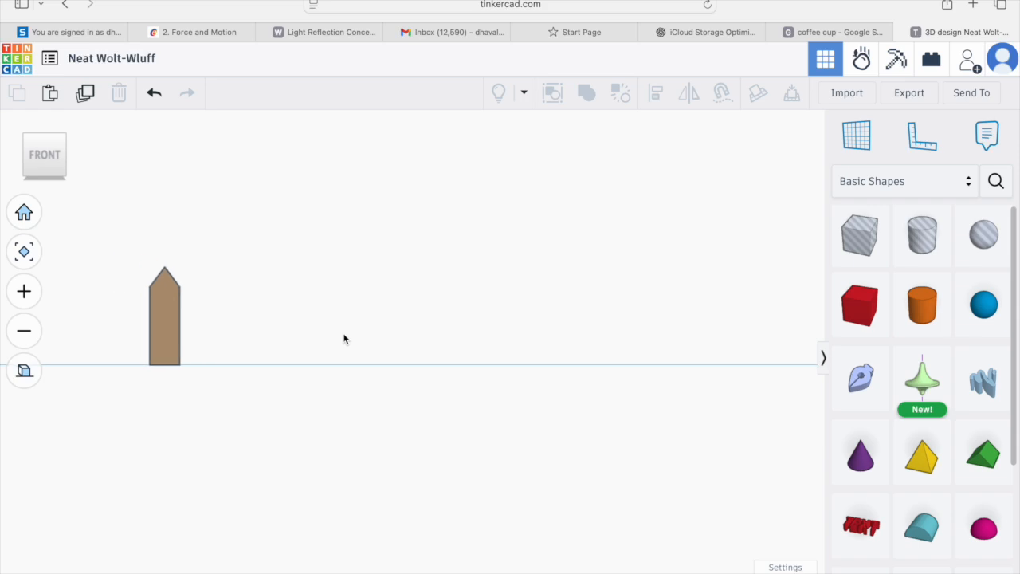
scroll(414, 341, up, 1)
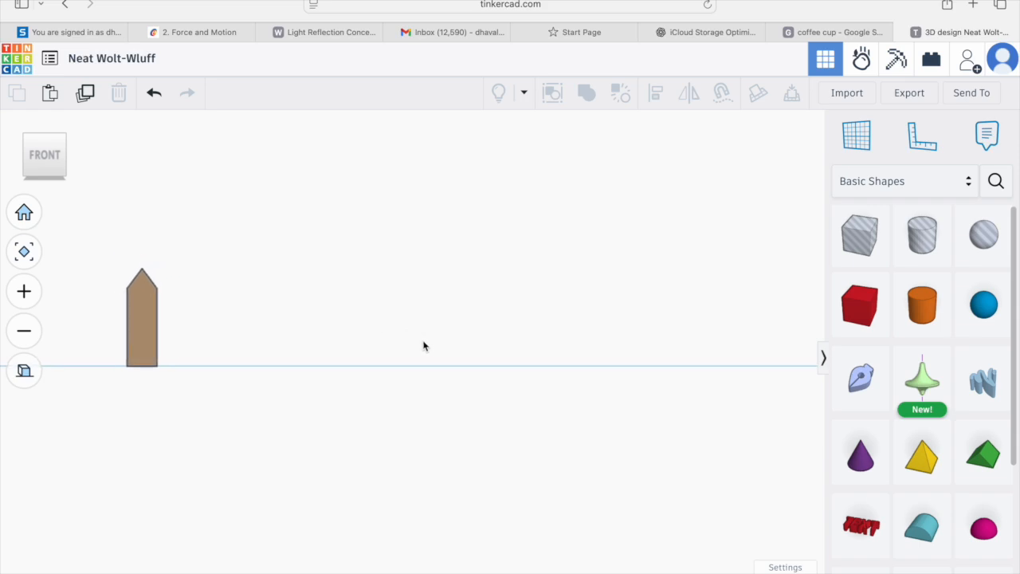
click(142, 318)
click(86, 94)
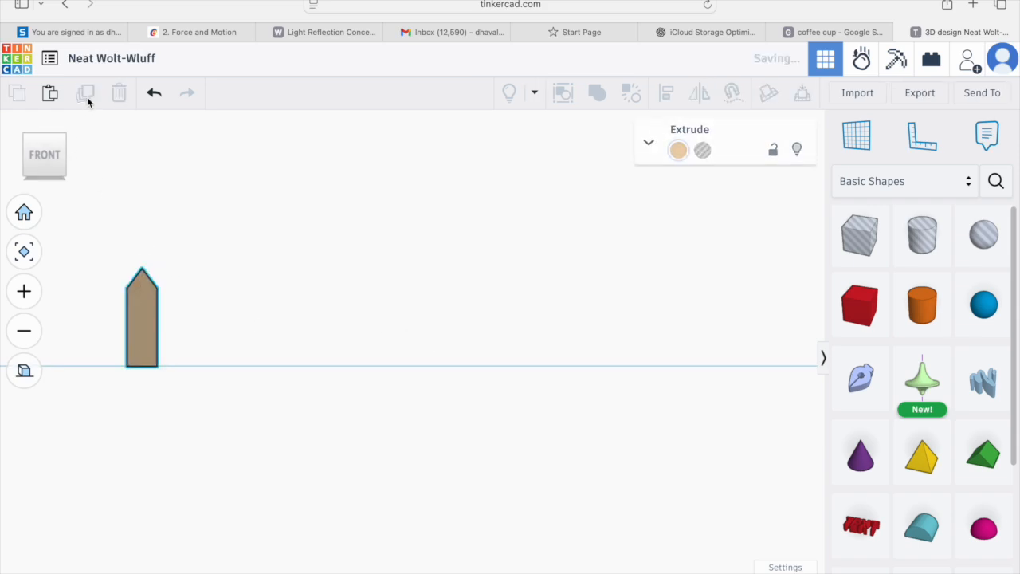
Step: Shift the duplicated pointed piece to the right, leaving a gap beside the original
key(Right)
key(Right)
key(Right)
key(Right)
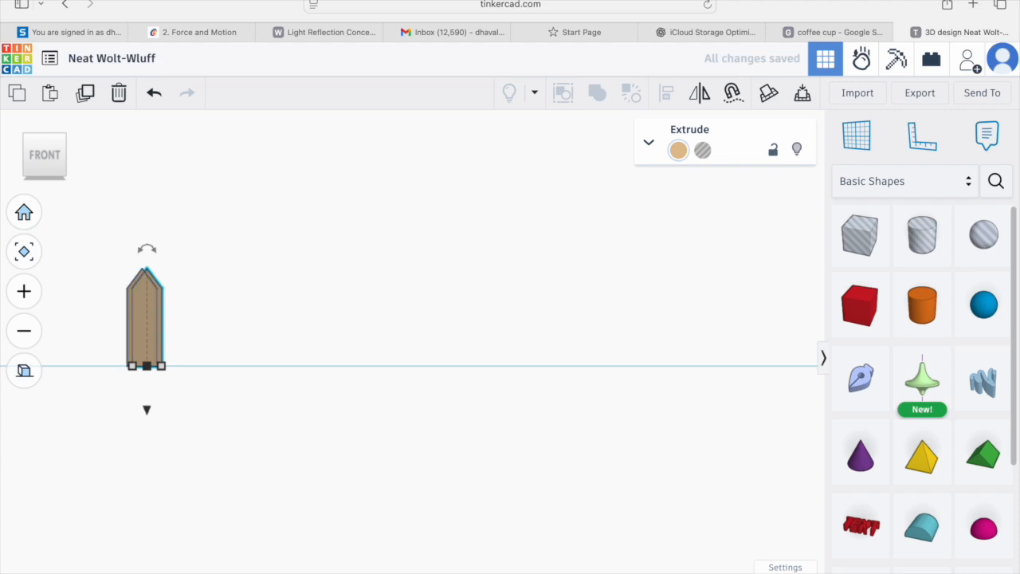
drag(166, 319, 273, 318)
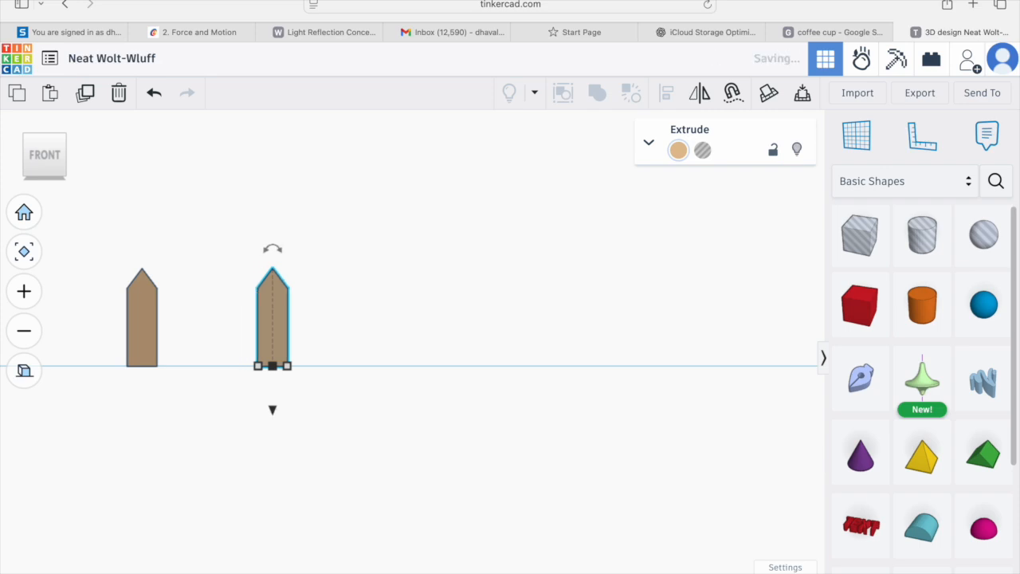
Step: Repeat the duplication to create a row of ten evenly spaced pointed pieces
click(87, 96)
click(87, 96)
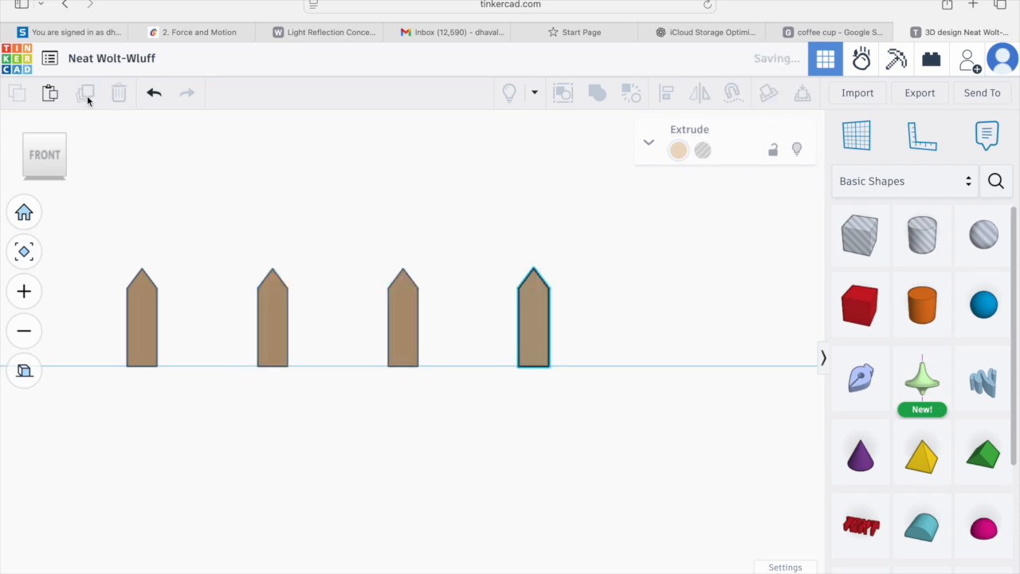
click(87, 96)
click(87, 97)
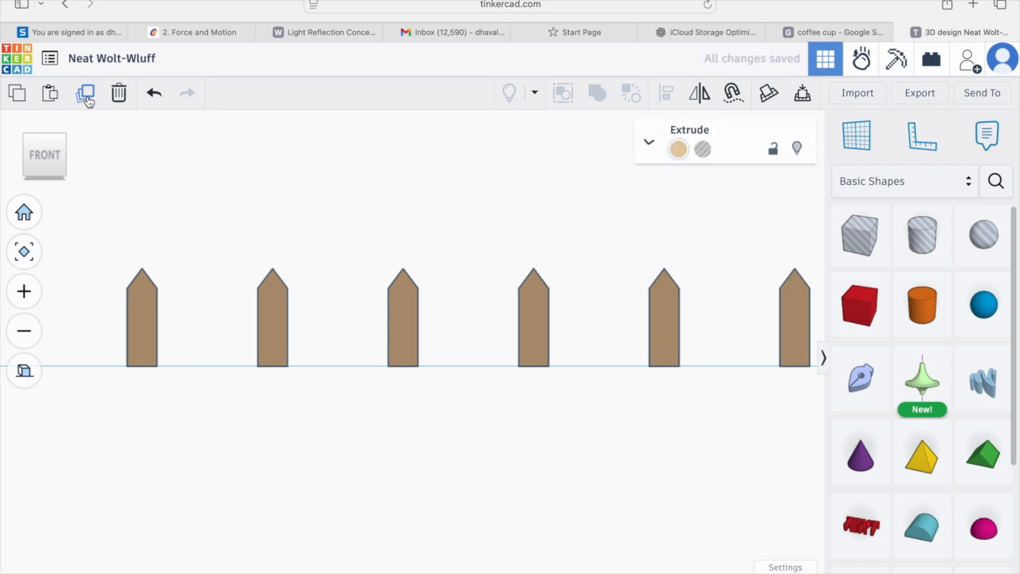
scroll(271, 237, down, 5)
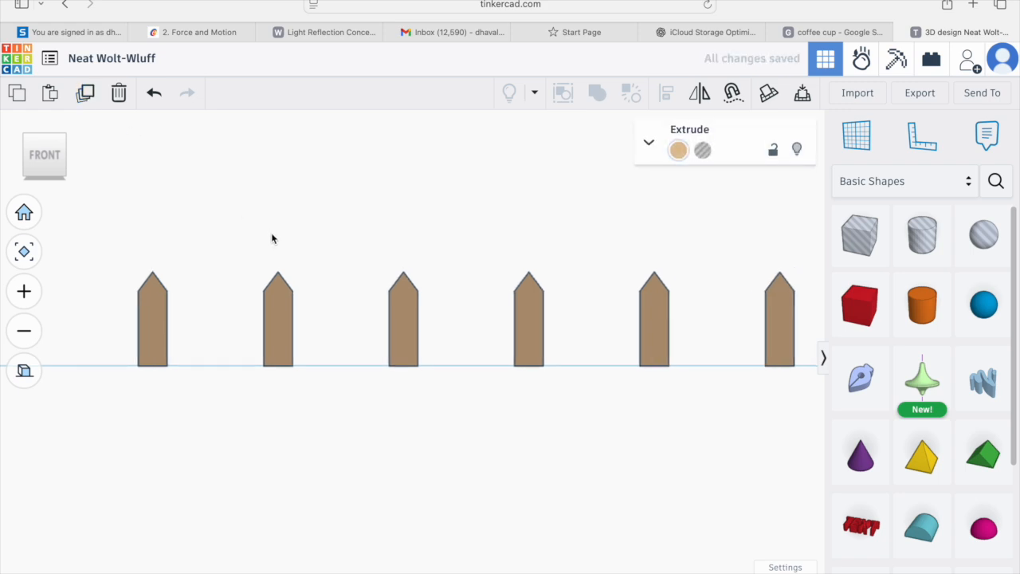
scroll(298, 259, down, 1)
middle_drag(412, 278, 322, 286)
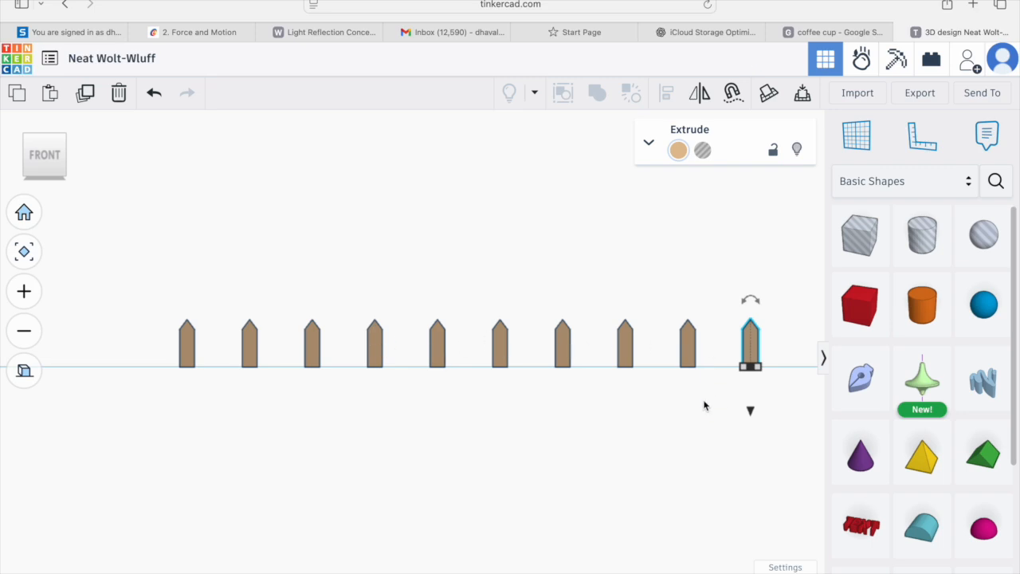
Step: From the top flat view, add a box and stretch it into a thin rail spanning the whole row of pieces
click(659, 380)
right_drag(220, 313, 311, 352)
click(31, 371)
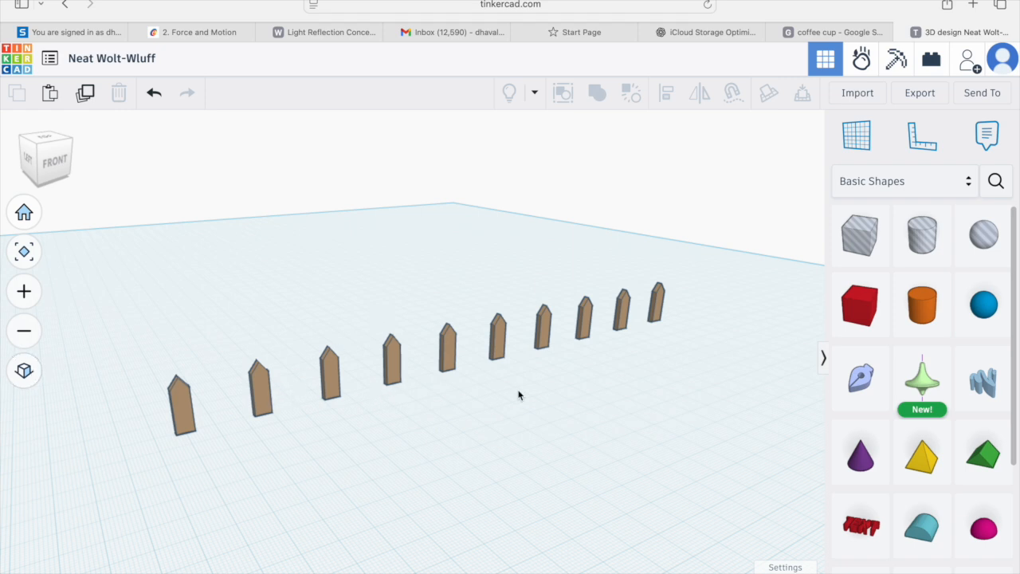
click(46, 141)
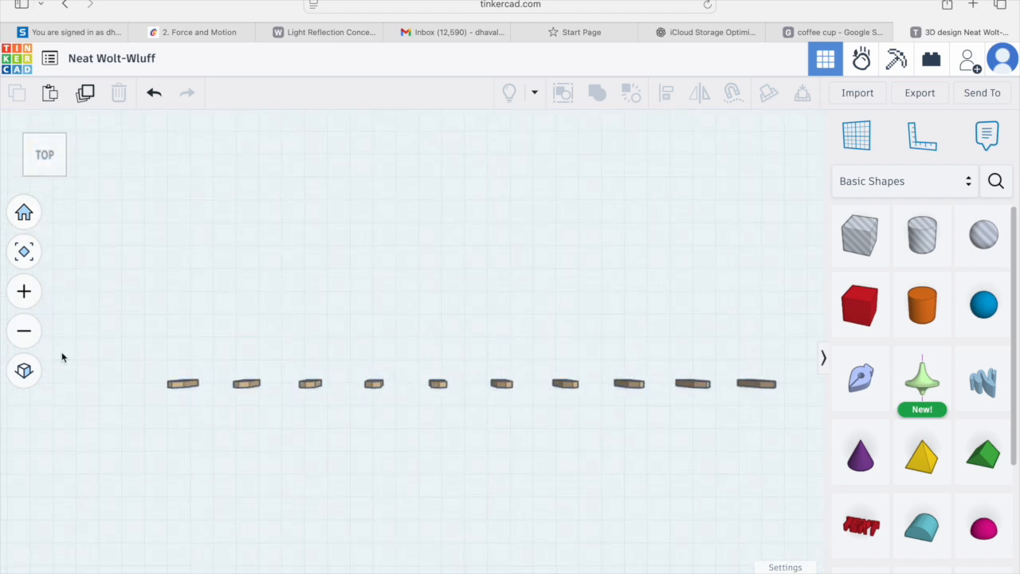
click(24, 371)
click(877, 323)
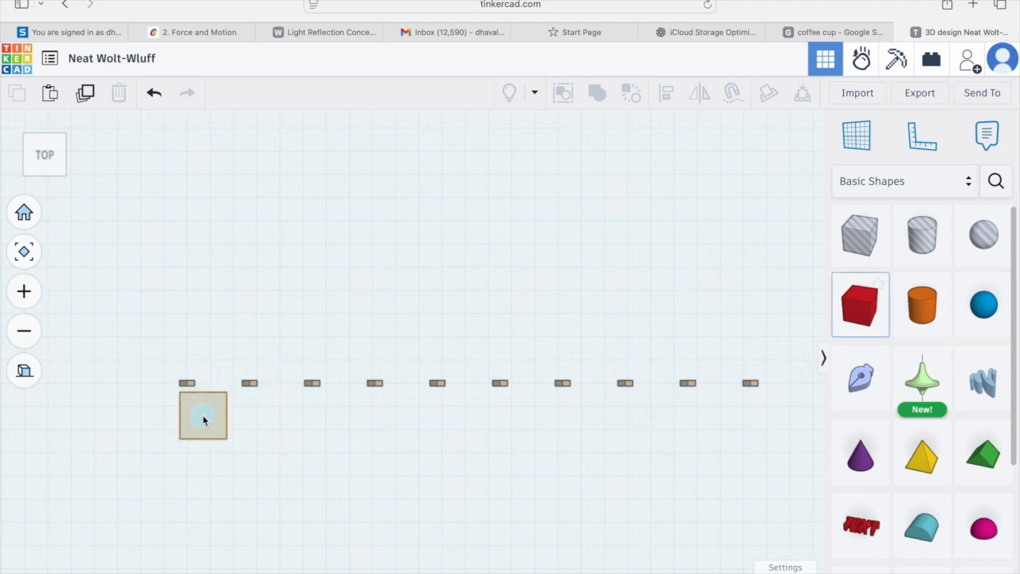
click(203, 420)
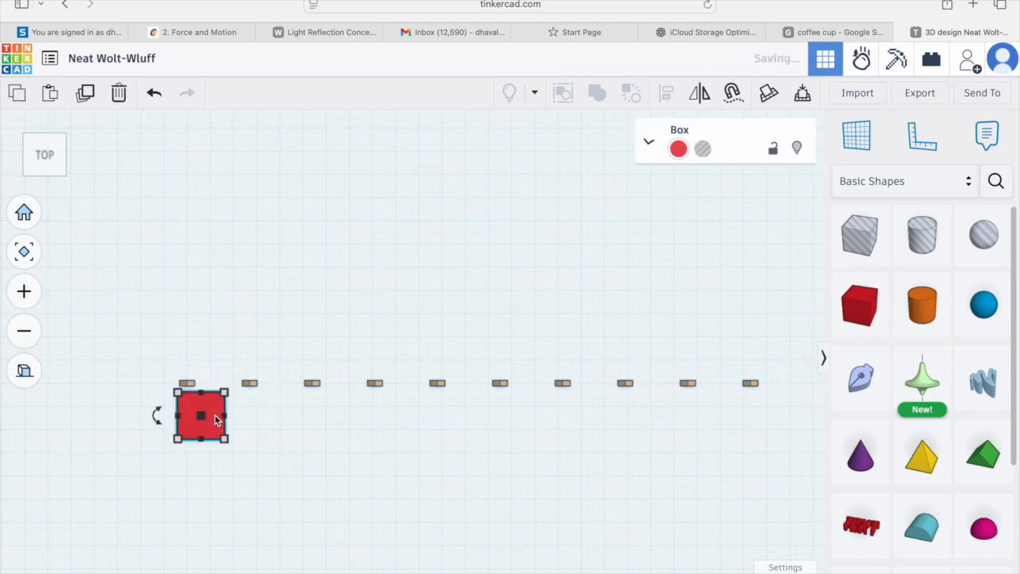
drag(227, 416, 761, 431)
drag(469, 393, 471, 436)
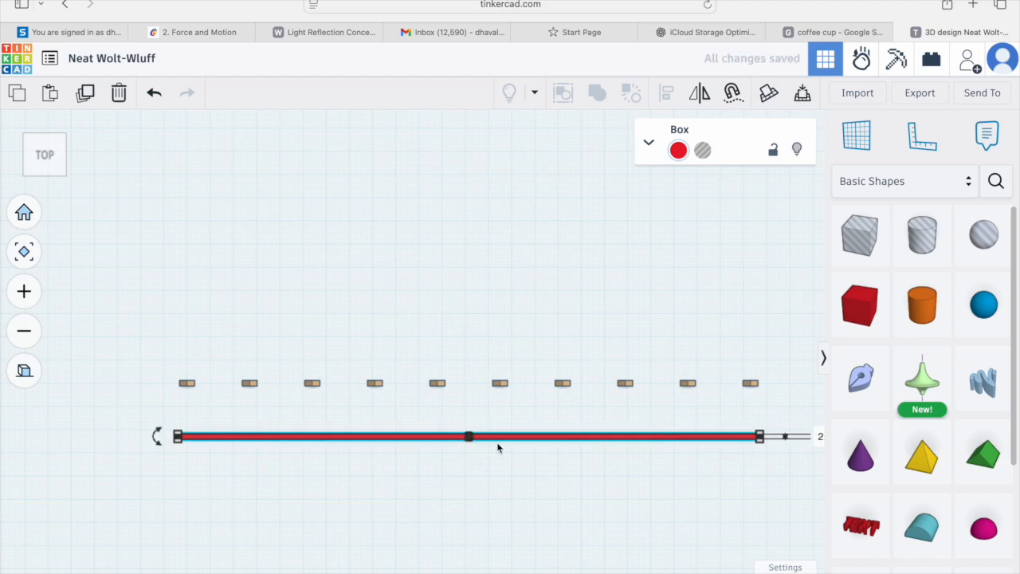
Step: Nudge the rail onto the line of pointed pieces and color it brown
key(Up)
key(Up)
key(Up)
key(Up)
key(Up)
key(Up)
key(Up)
key(Up)
key(Up)
key(Up)
key(Up)
key(Up)
key(Up)
key(Up)
key(Up)
key(Up)
key(Up)
key(Up)
key(Up)
key(Up)
key(Up)
key(Up)
key(Up)
key(Up)
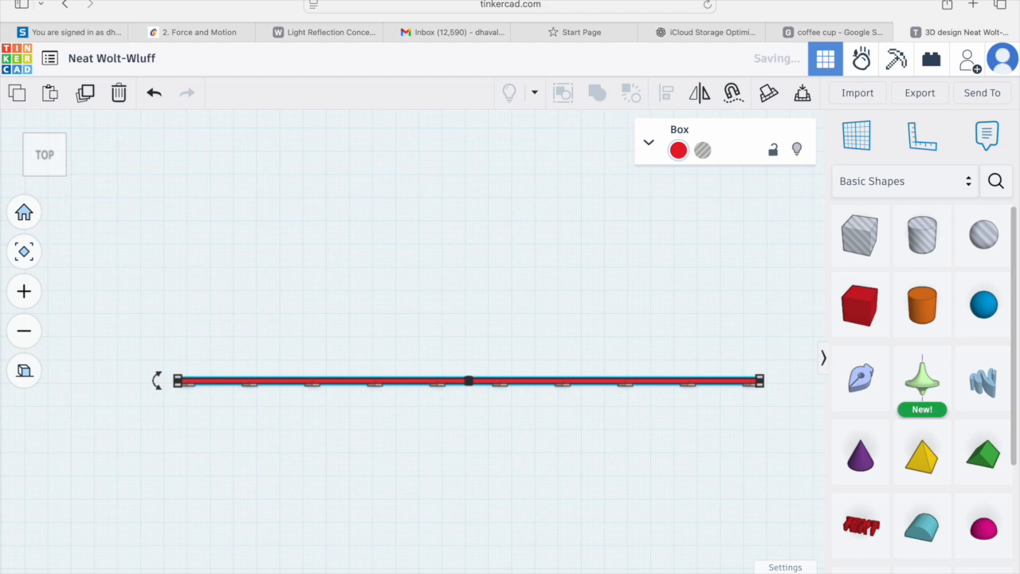
key(Up)
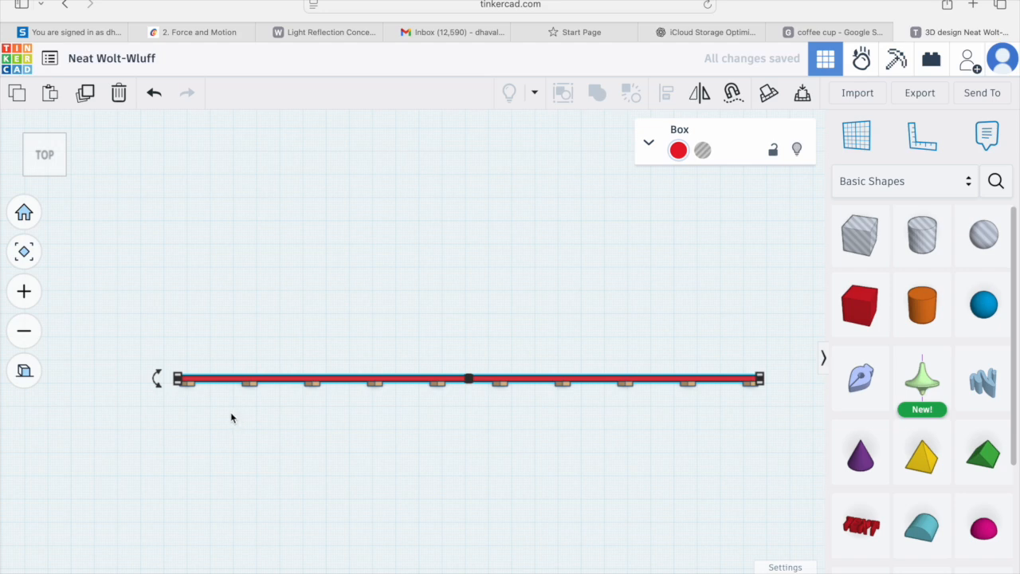
click(678, 149)
click(783, 265)
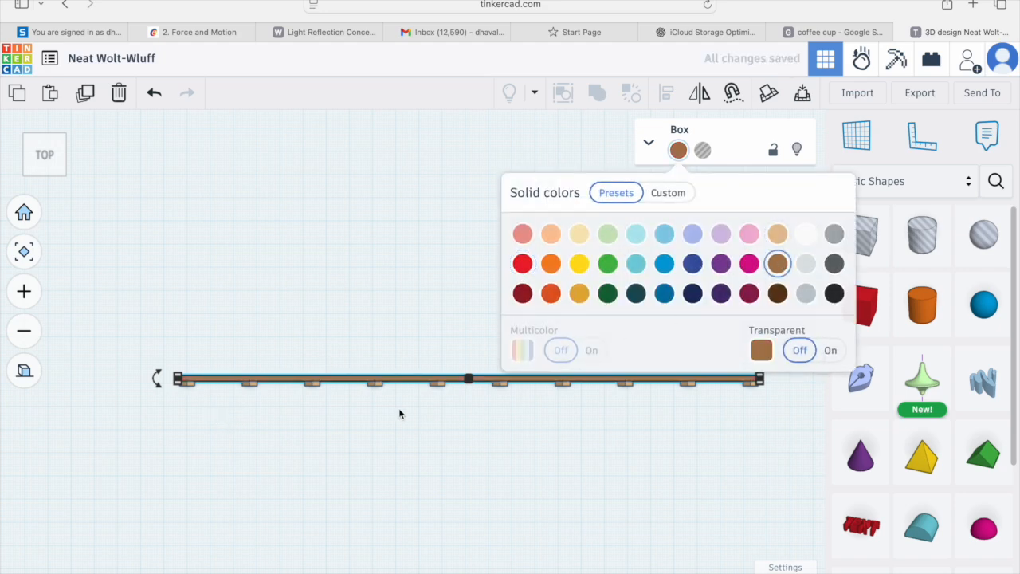
Step: Set the rail's height to 4 mm and lift it 8 mm above the workplane
right_drag(401, 412, 460, 335)
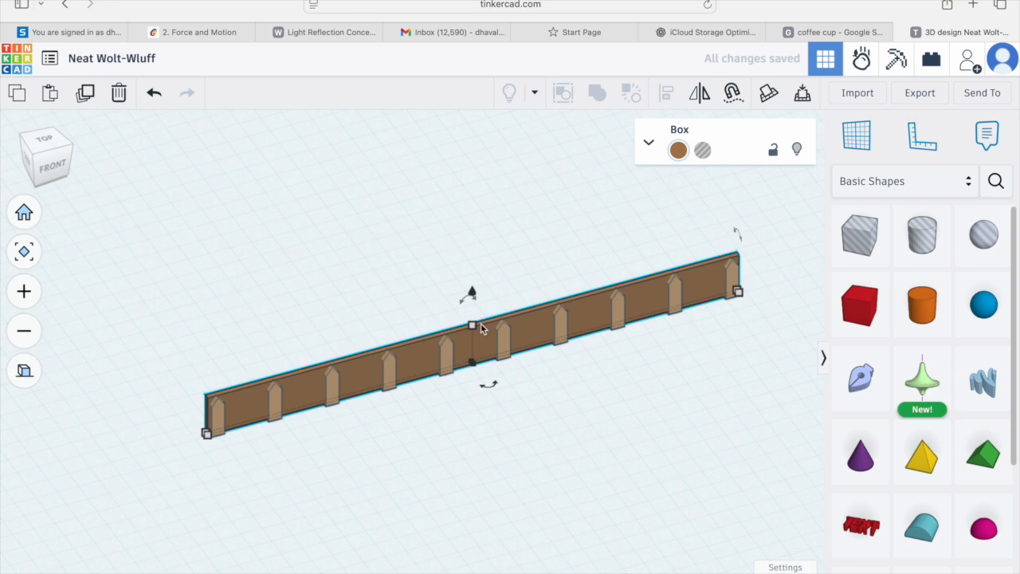
drag(475, 327, 474, 357)
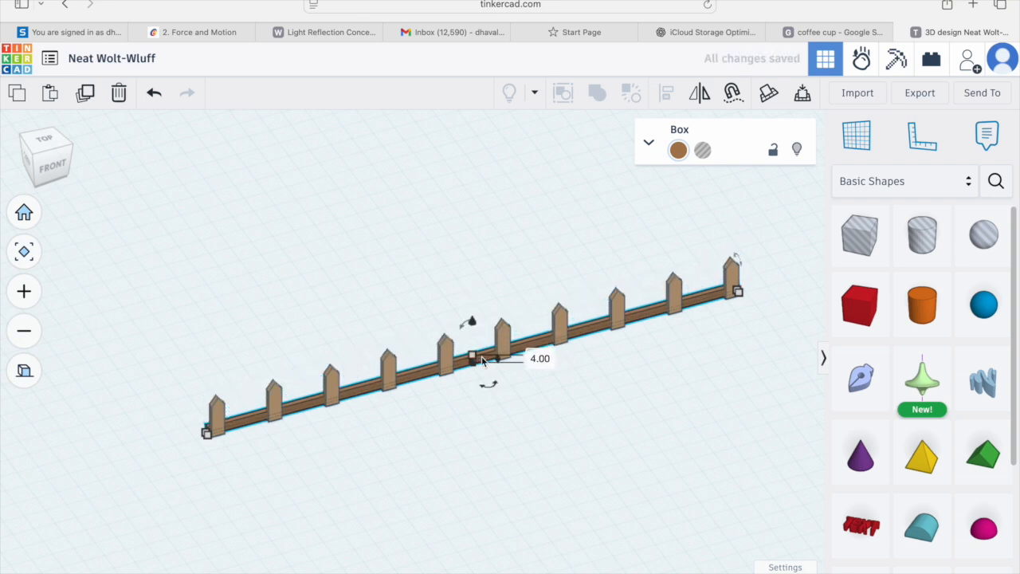
drag(471, 322, 471, 310)
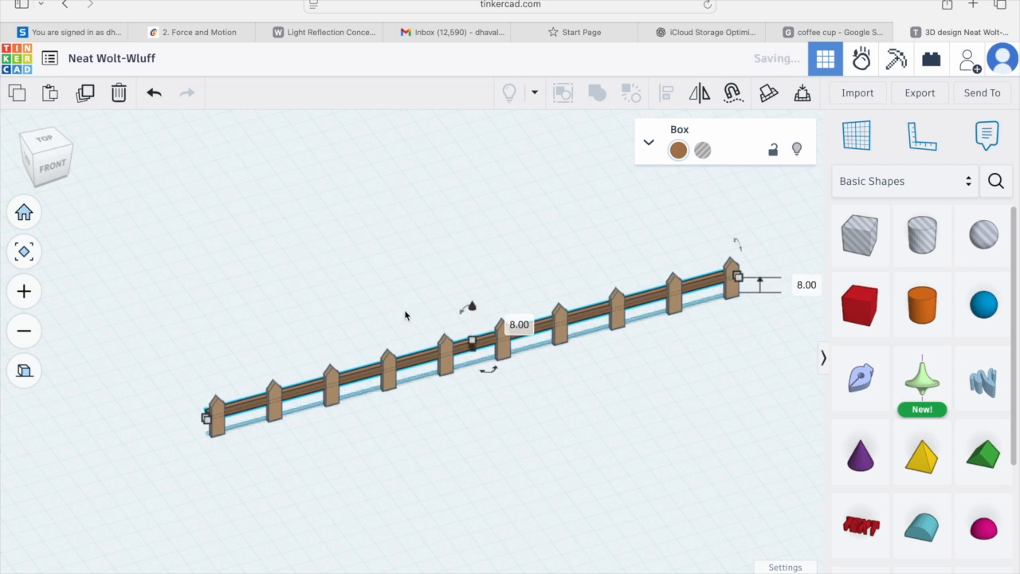
Step: From the front view, duplicate the rail and move the copy down to form a lower rail
click(52, 165)
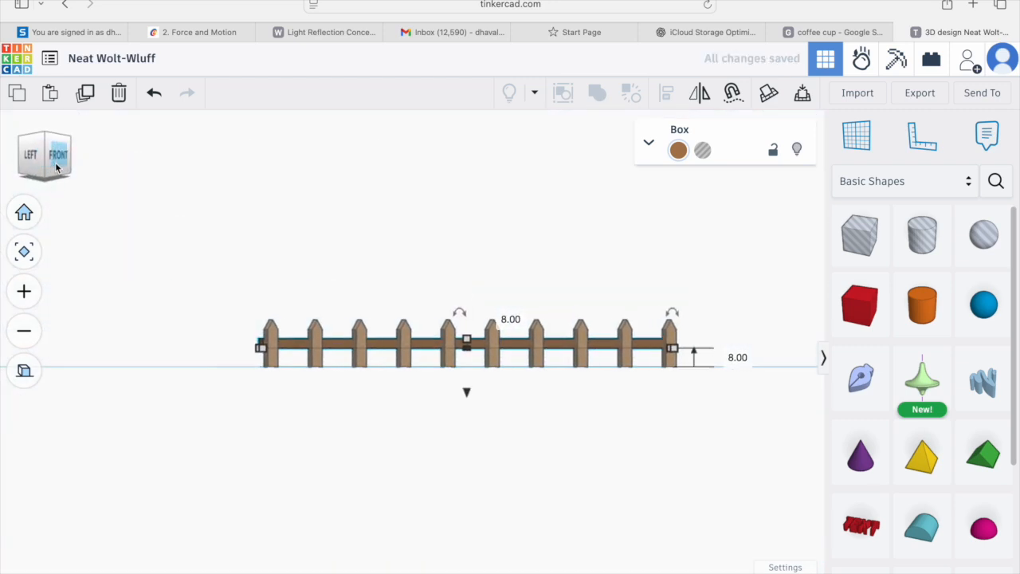
click(56, 160)
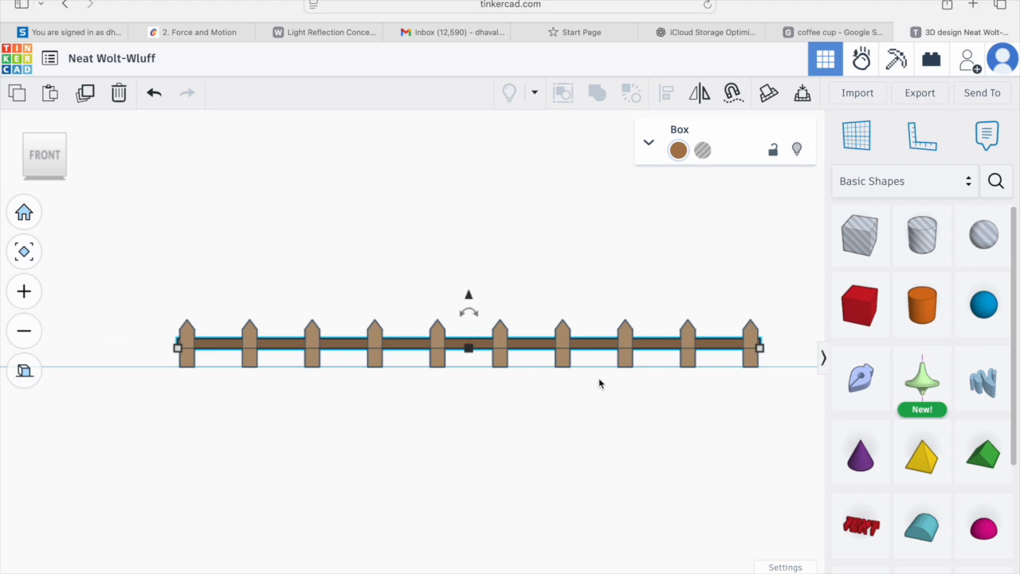
middle_drag(627, 375, 513, 386)
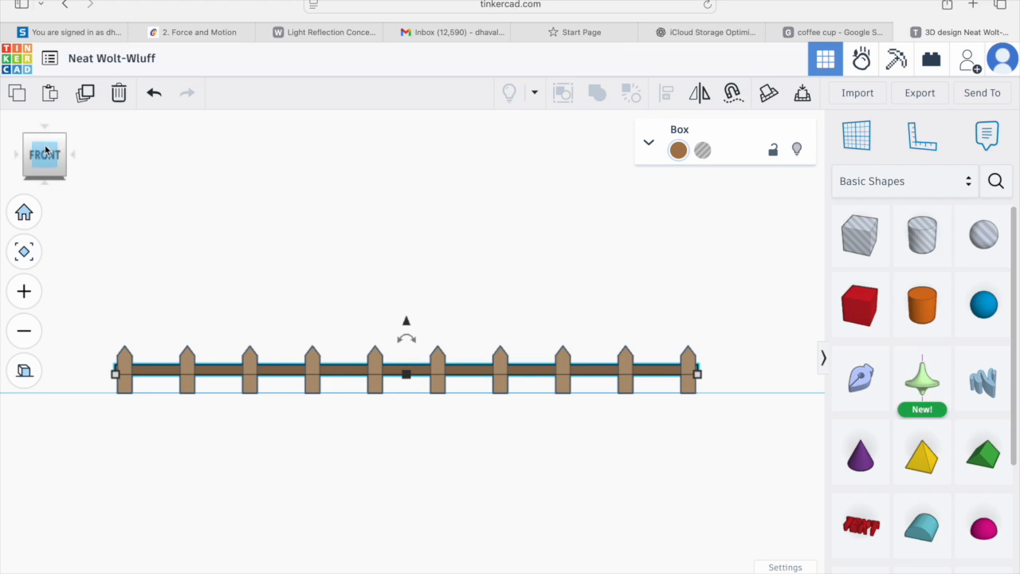
click(86, 94)
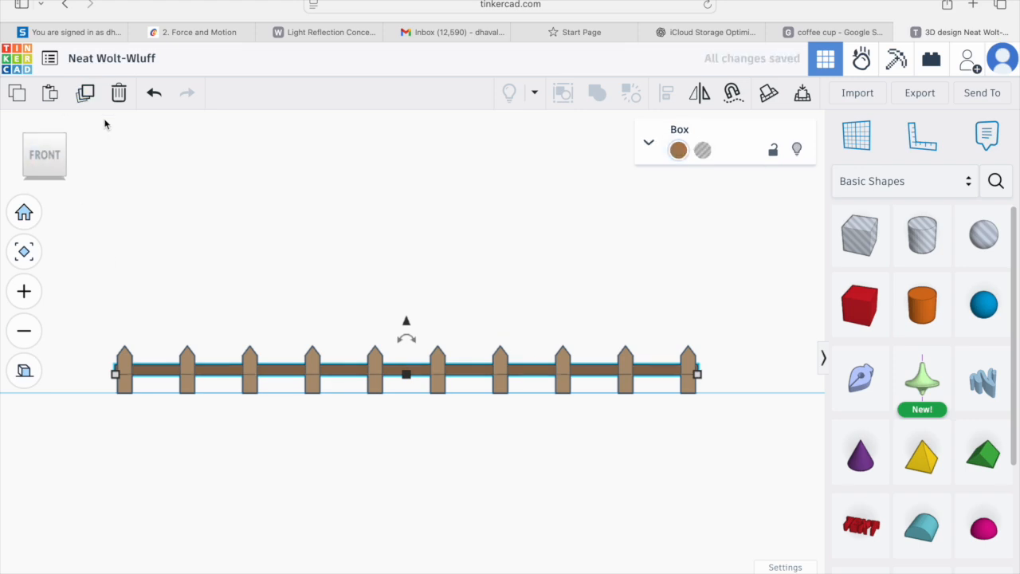
key(super+z)
key(super+z)
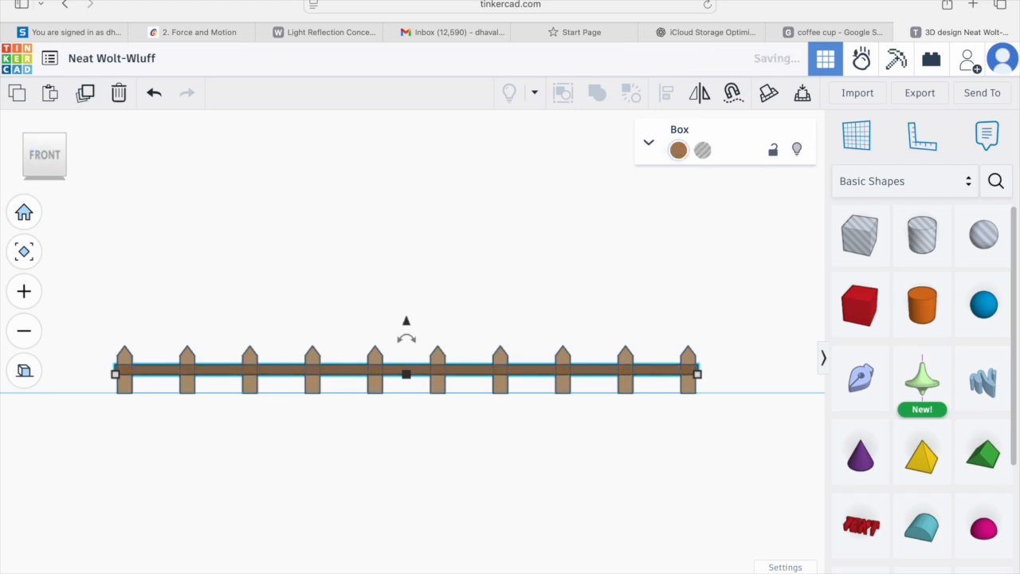
drag(406, 321, 408, 337)
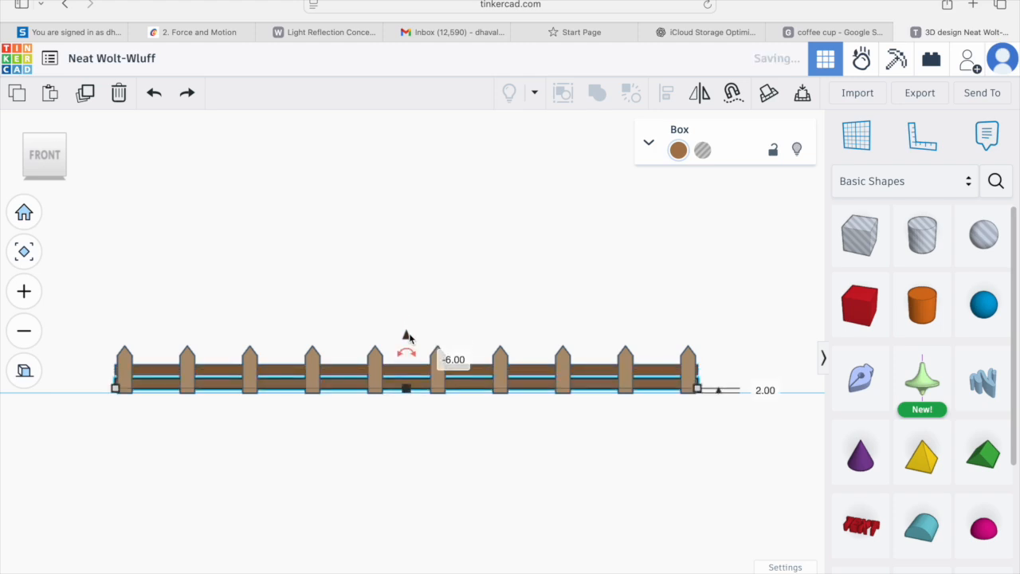
Step: Select all pickets and both rails and group them into one fence shape
click(299, 430)
right_drag(289, 417, 358, 427)
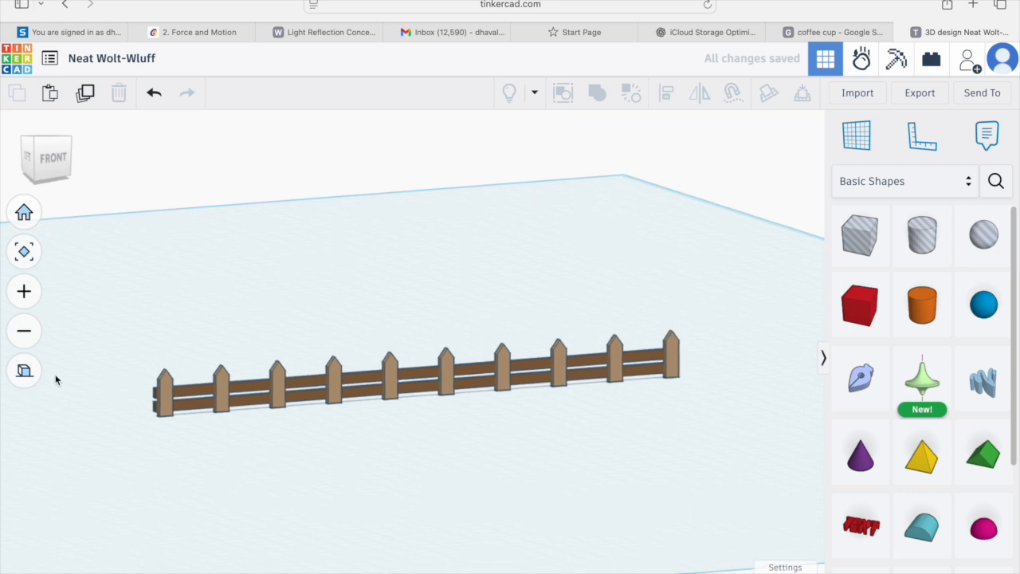
click(23, 370)
right_drag(245, 391, 242, 439)
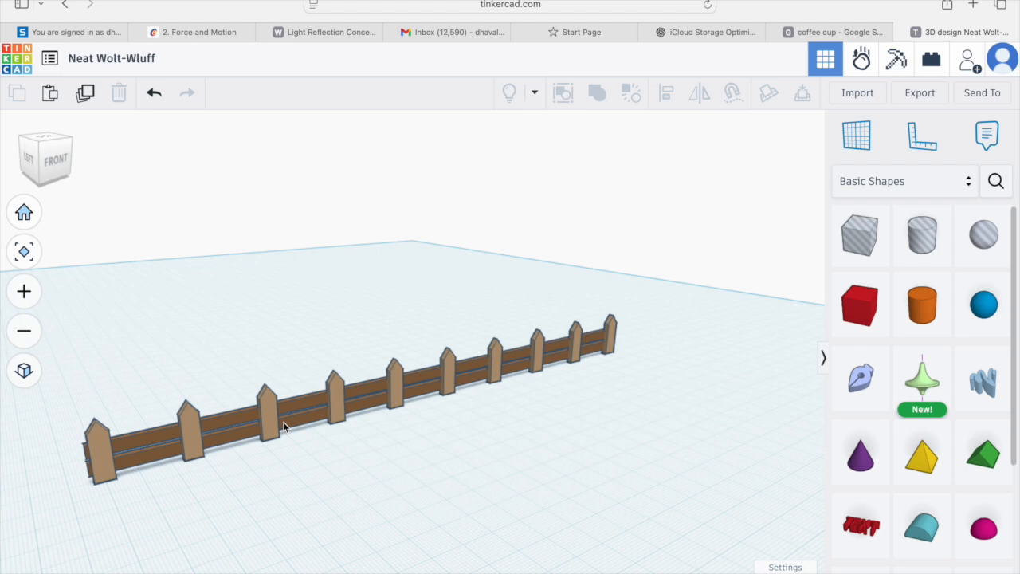
right_drag(287, 424, 239, 417)
drag(153, 433, 651, 516)
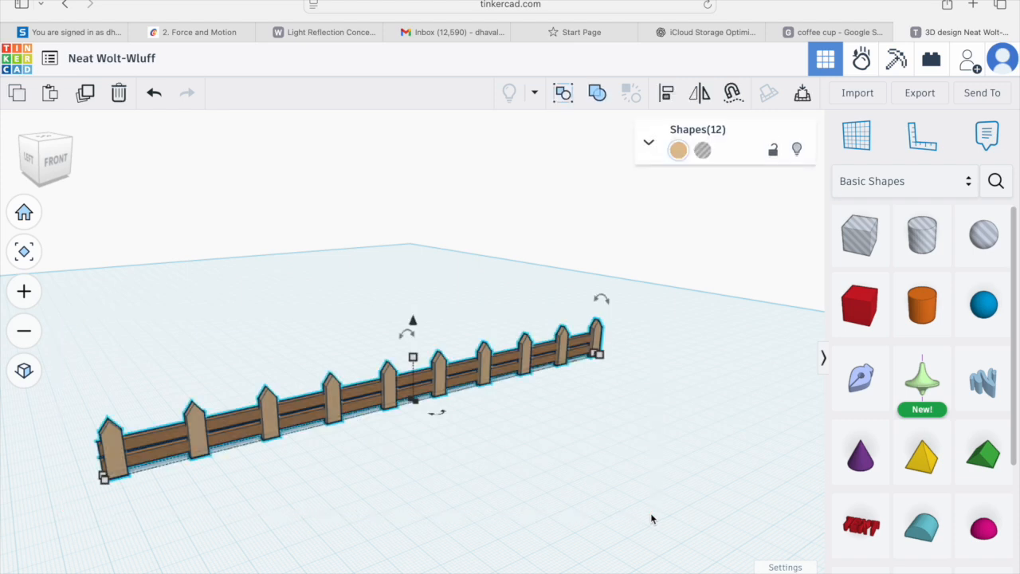
click(599, 94)
Step: Turn on Multicolor for the grouped fence so it keeps its original colors
click(607, 404)
right_drag(603, 412, 621, 128)
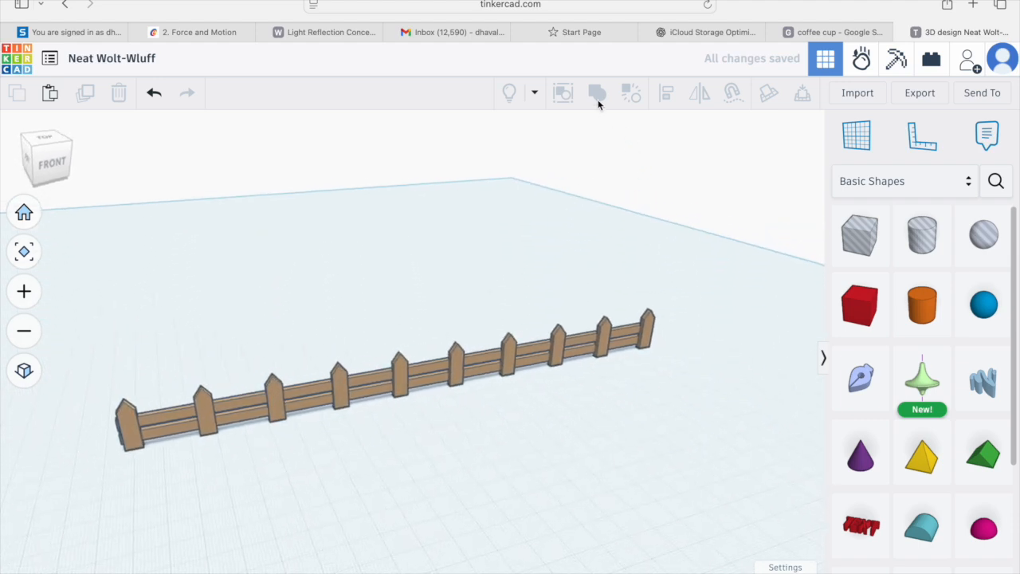
click(533, 352)
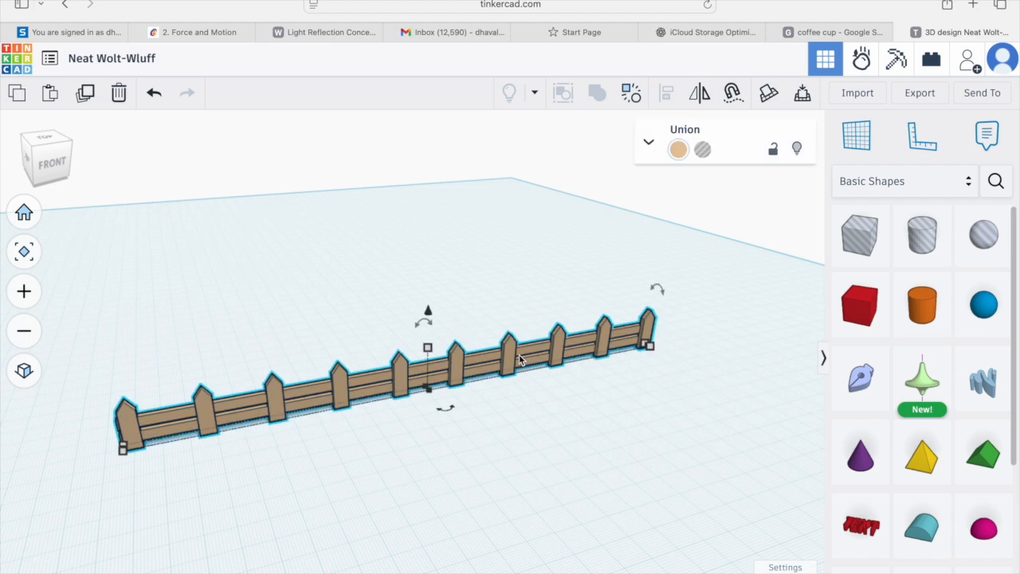
click(650, 145)
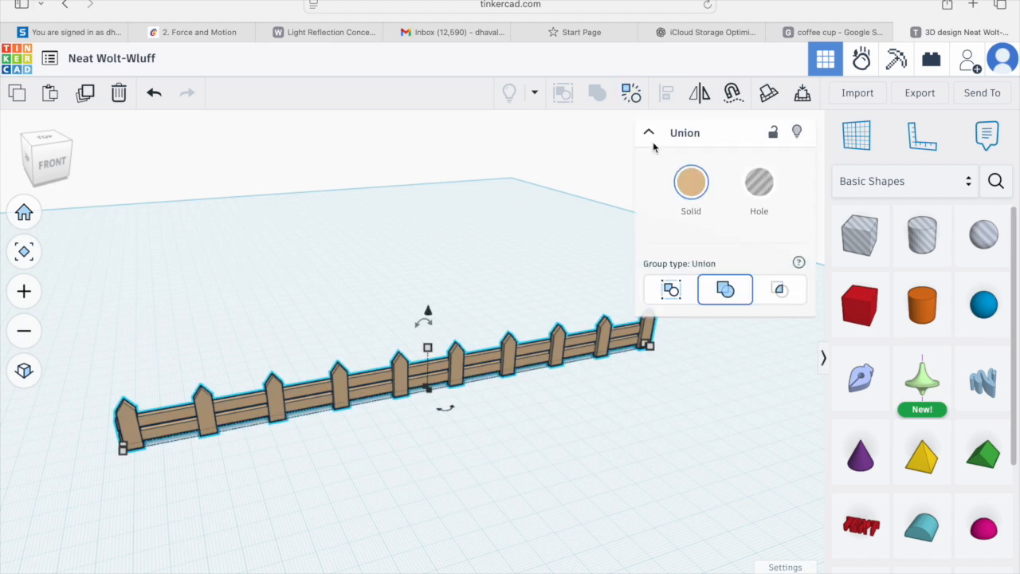
click(692, 191)
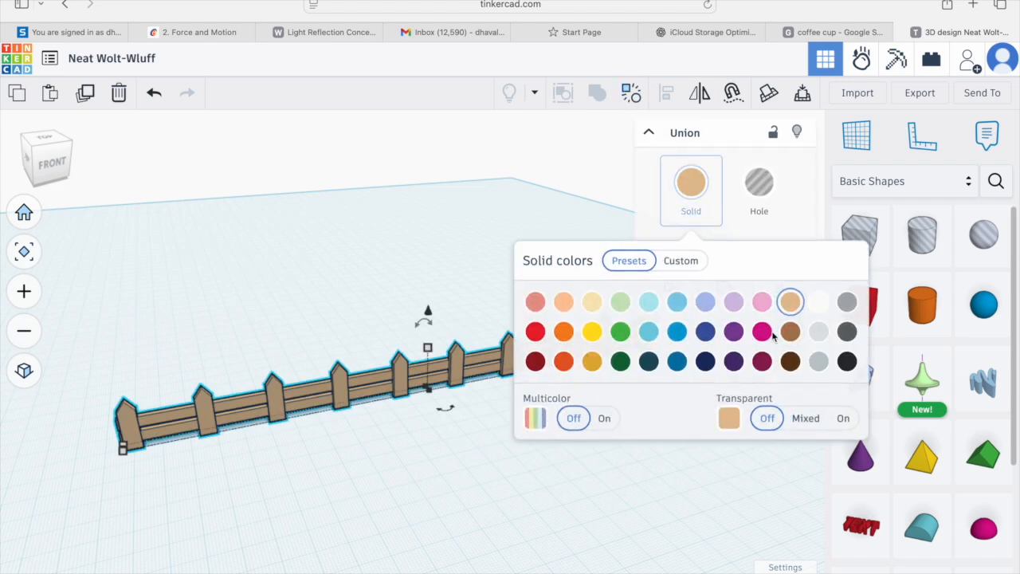
click(609, 418)
click(408, 416)
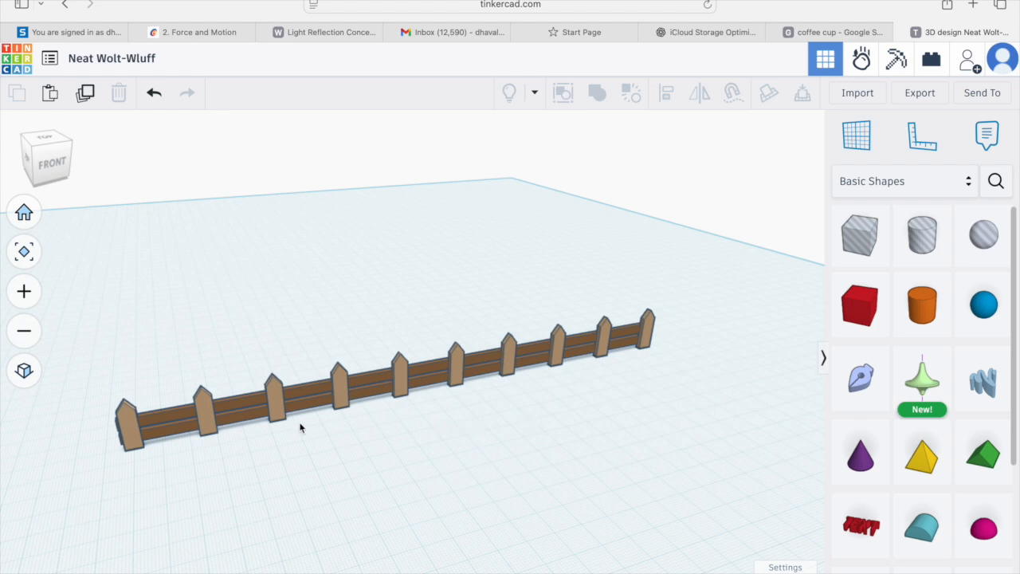
Step: From a top orthographic view, select the grouped fence and duplicate it
click(46, 143)
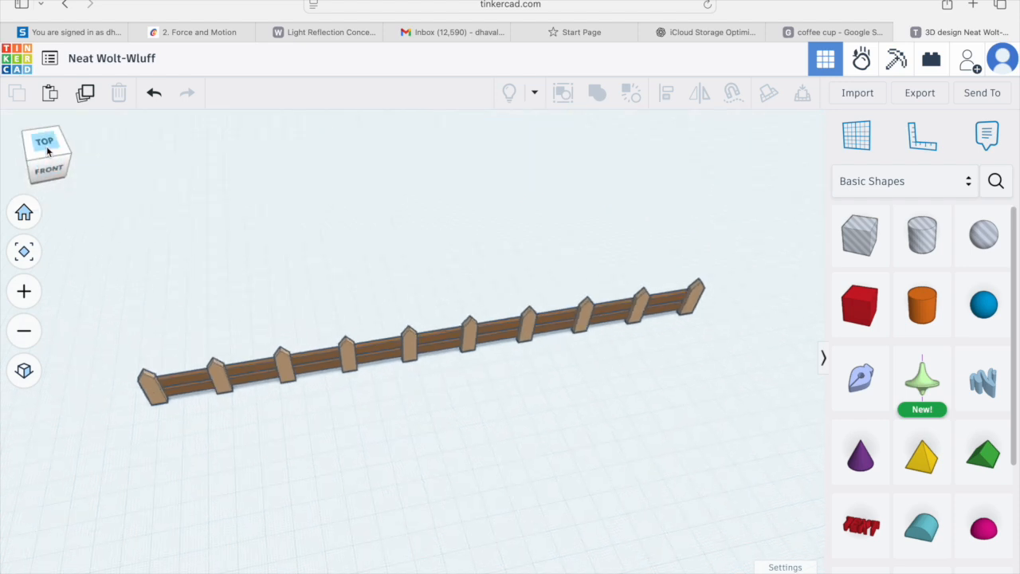
click(24, 370)
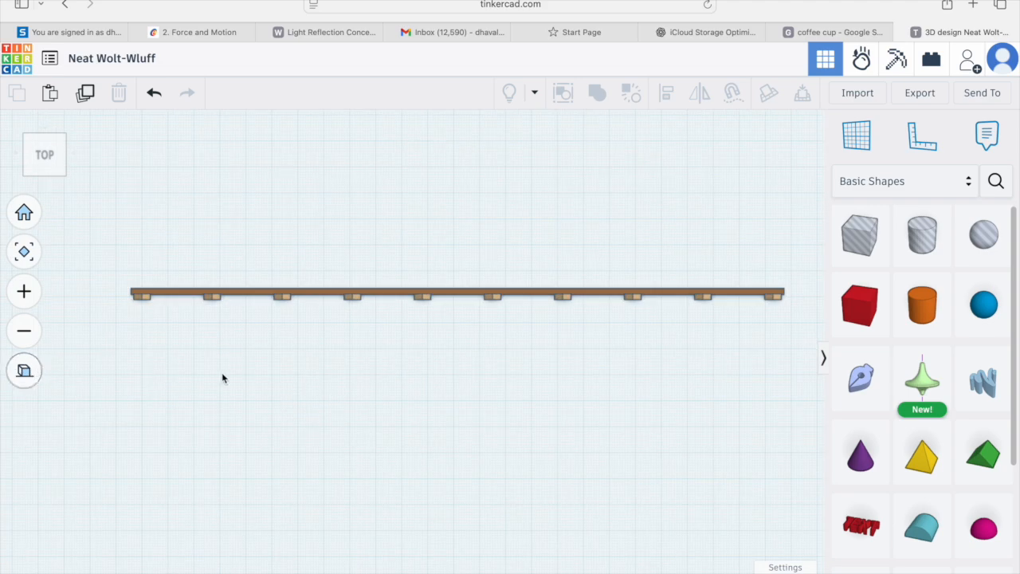
scroll(363, 402, down, 3)
middle_drag(387, 378, 383, 464)
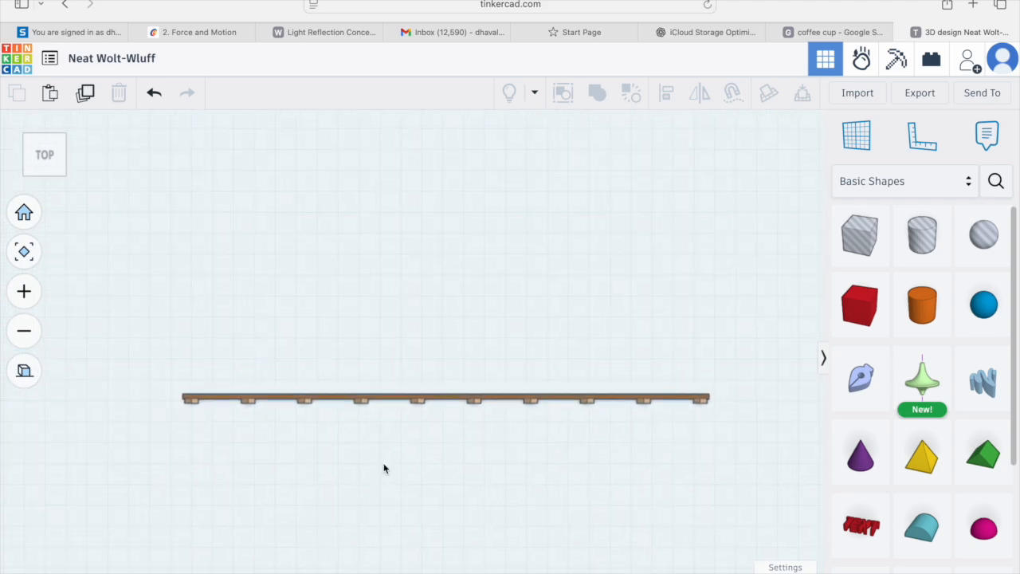
drag(168, 364, 304, 443)
drag(691, 460, 721, 454)
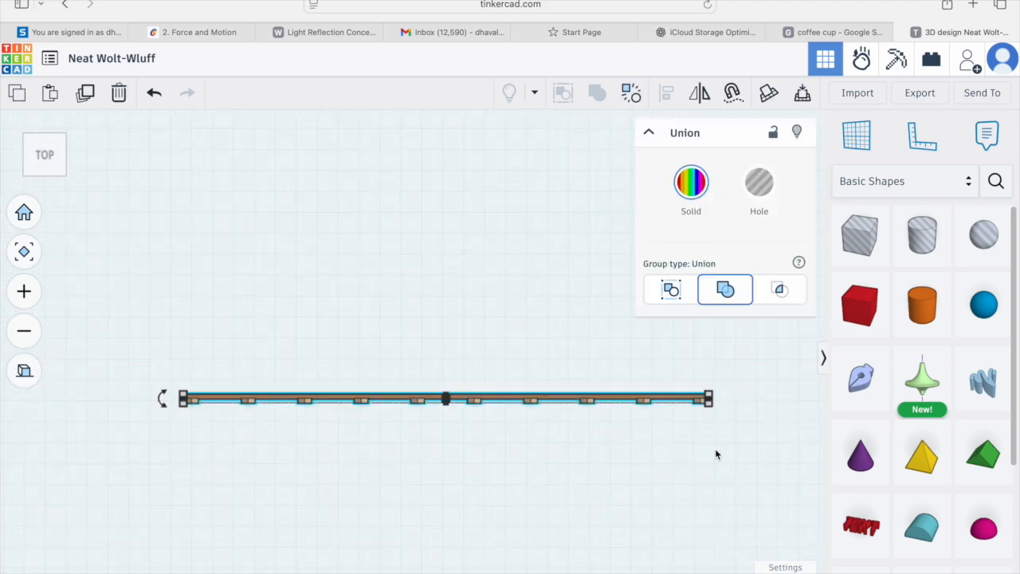
click(86, 93)
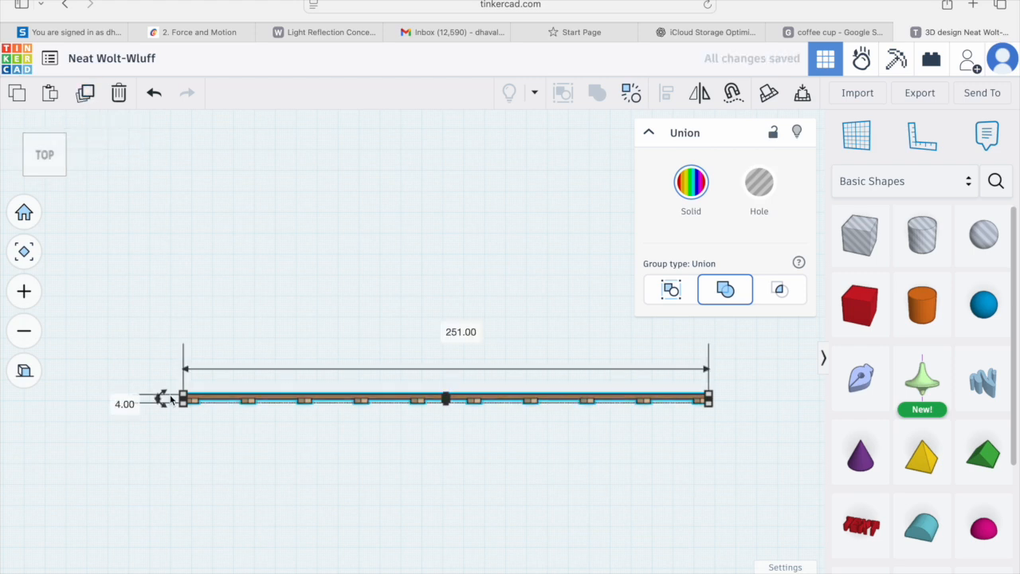
Step: Rotate the fence copy 90° and move it to stand perpendicular at the right end of the original fence
mouse_move(163, 399)
drag(163, 398, 289, 269)
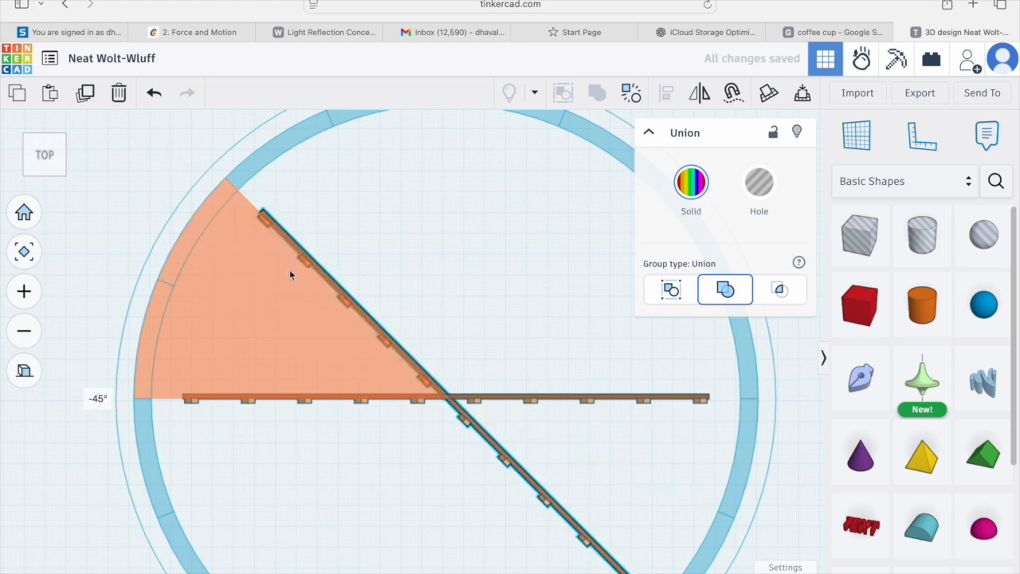
drag(343, 250, 423, 233)
click(602, 360)
middle_drag(605, 355, 400, 485)
click(281, 412)
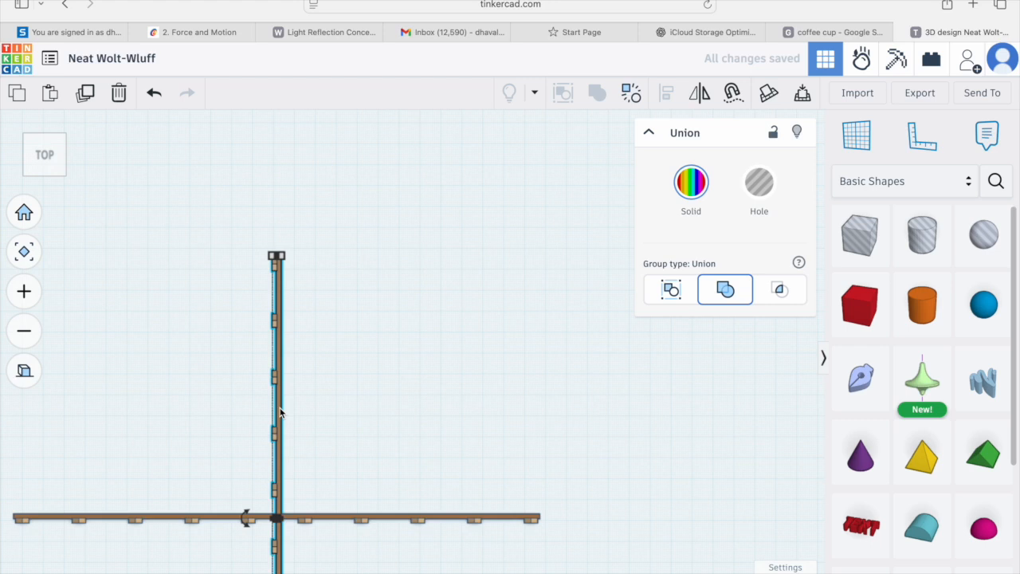
drag(280, 412, 539, 145)
click(471, 388)
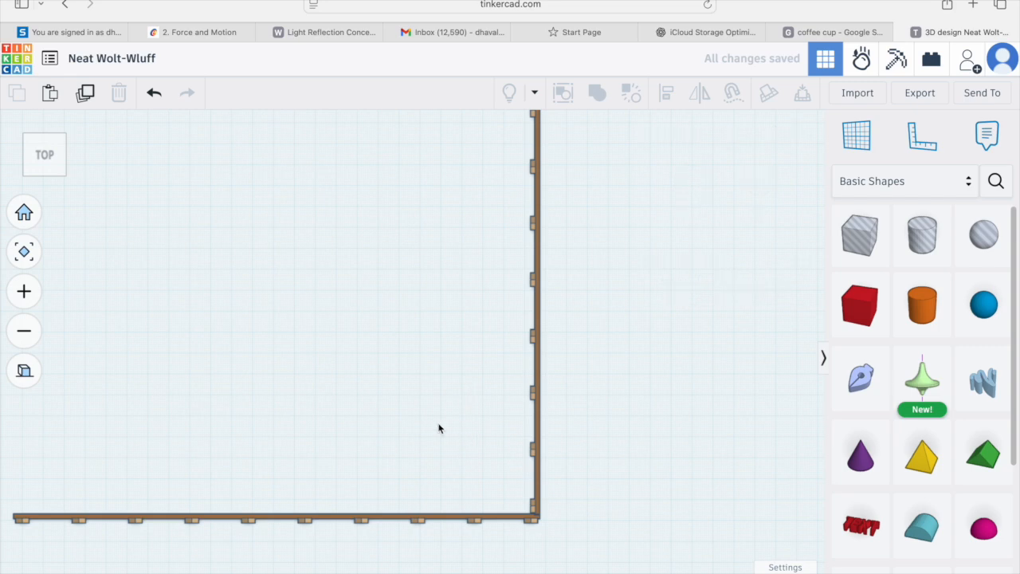
Step: Rotate the right side fence 180°
middle_drag(439, 428, 530, 461)
scroll(535, 459, down, 4)
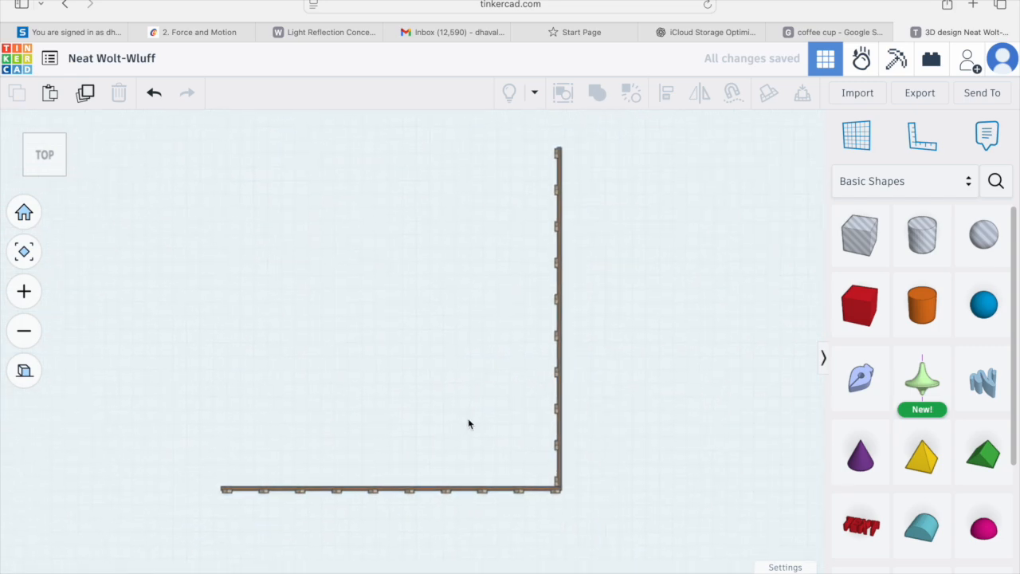
middle_drag(468, 418, 490, 441)
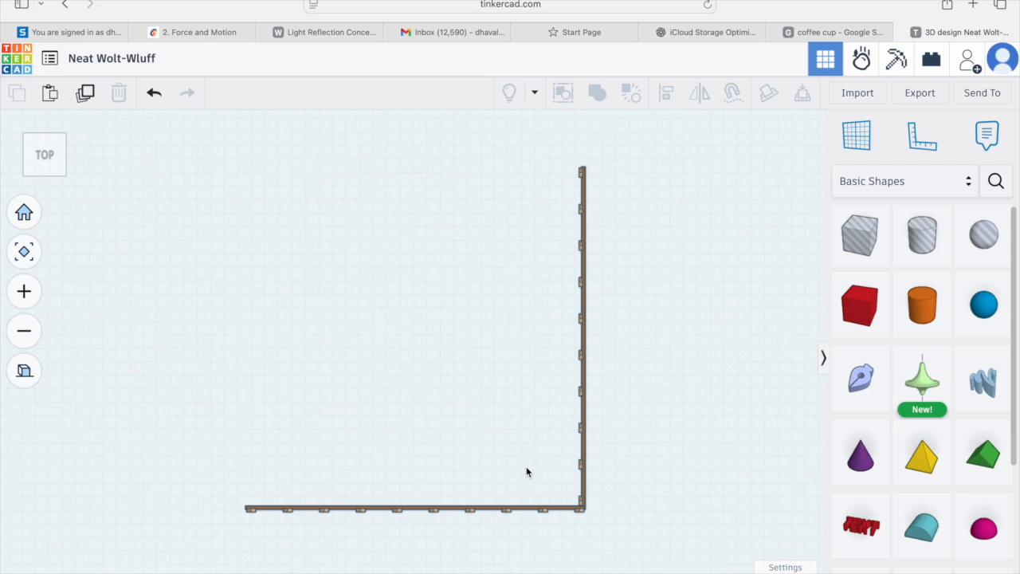
click(584, 411)
drag(551, 336, 642, 328)
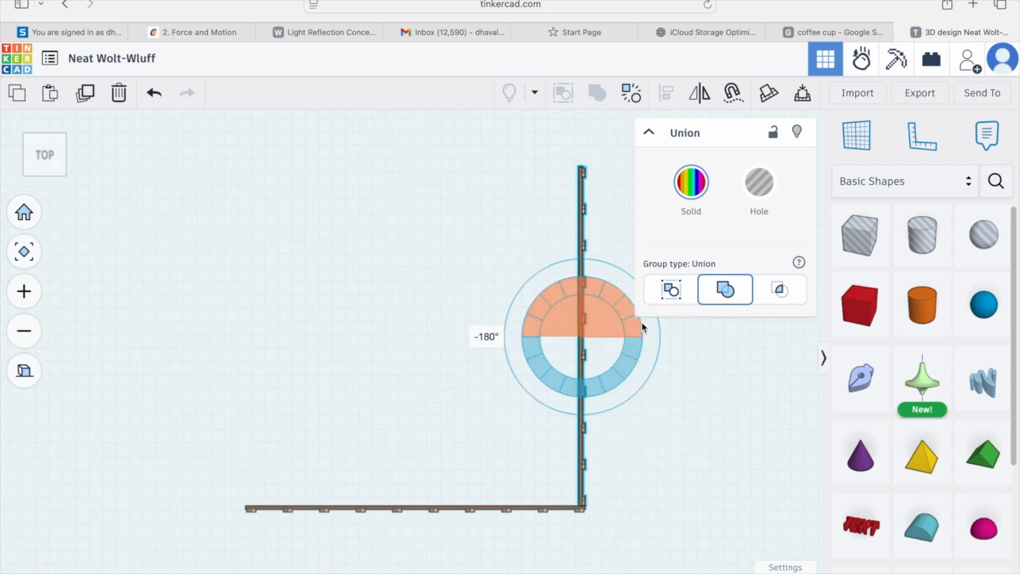
click(634, 404)
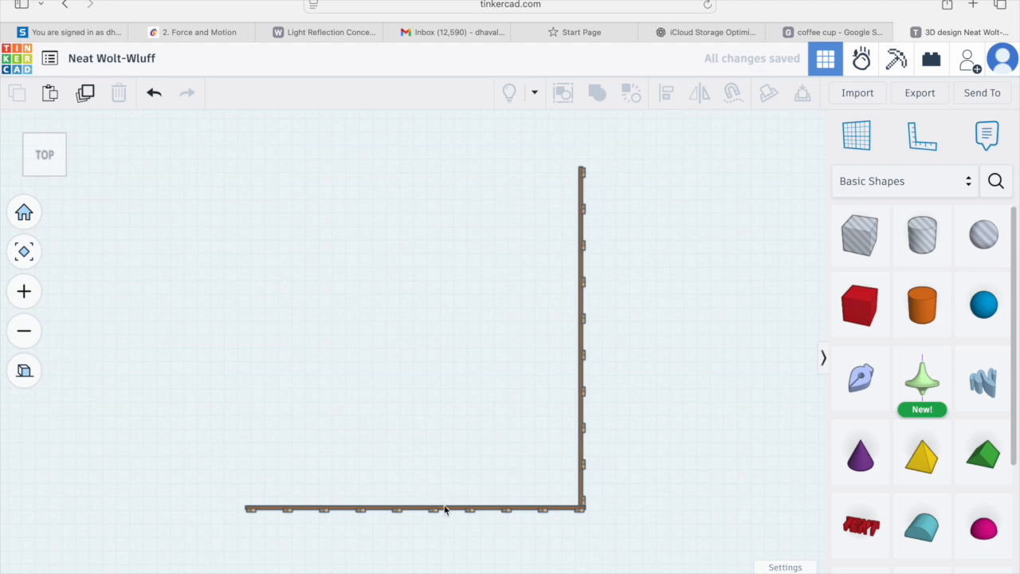
Step: Duplicate the side fence, turn the copy 180° and move it to the left end of the front fence
click(582, 387)
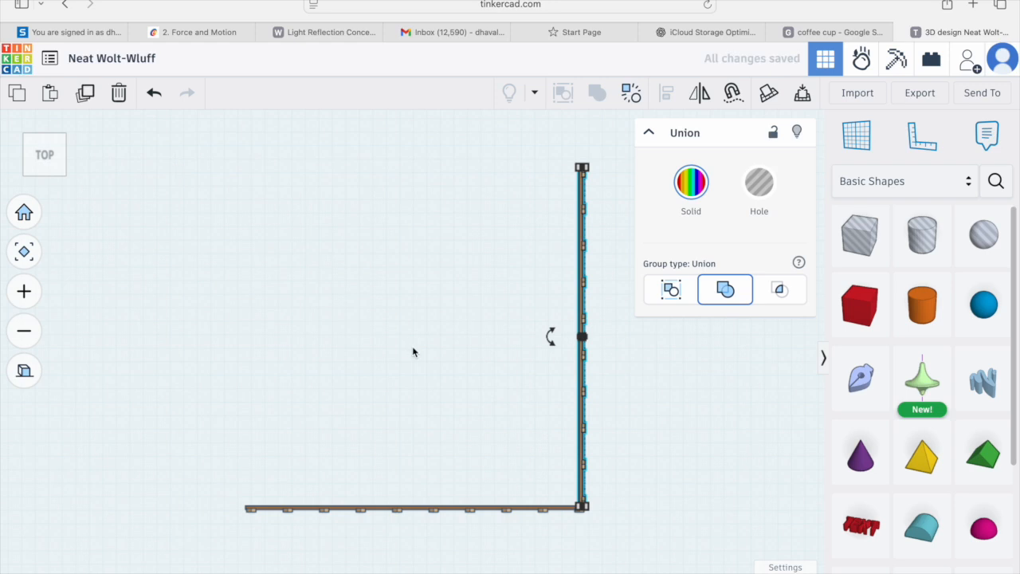
drag(550, 336, 561, 373)
drag(588, 385, 667, 340)
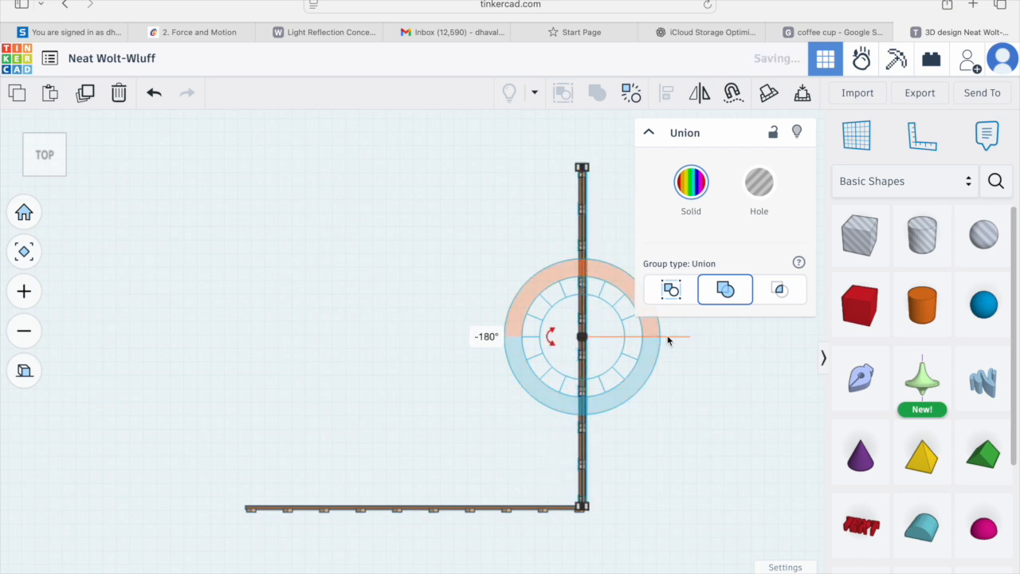
key(Left)
key(Left)
key(Left)
key(Left)
key(Left)
key(Left)
key(Left)
key(Left)
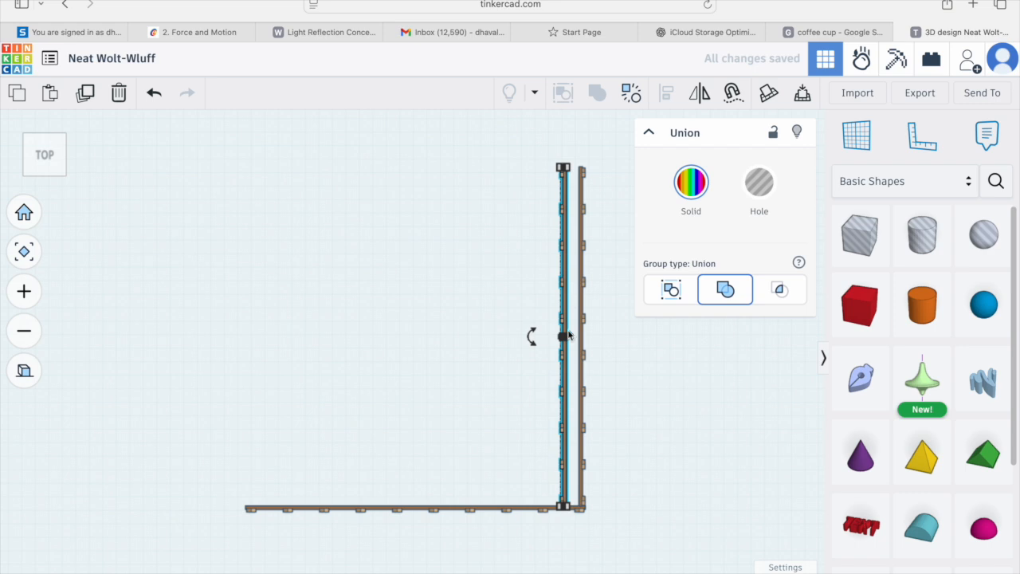
drag(564, 374, 246, 376)
click(358, 466)
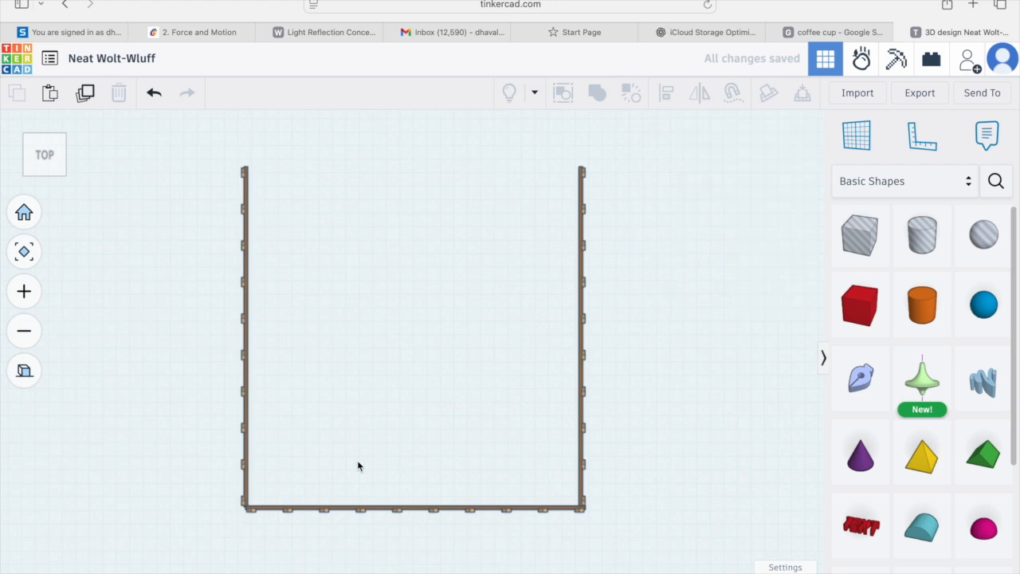
Step: Duplicate the front fence, rotate the copy 180° and move it across to close the back of the square enclosure
click(344, 508)
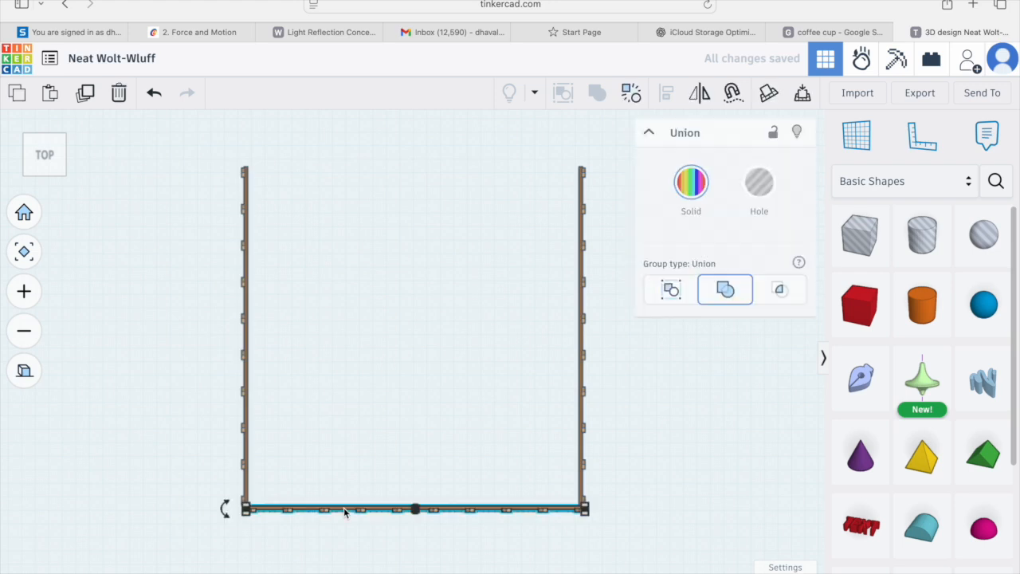
click(86, 93)
drag(233, 518, 501, 510)
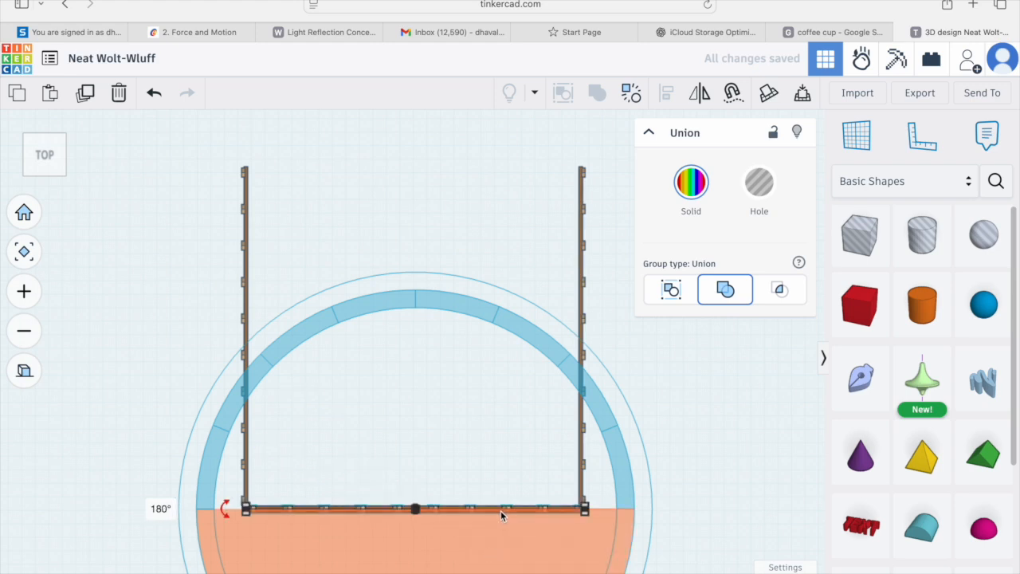
key(Up)
key(Up)
key(Up)
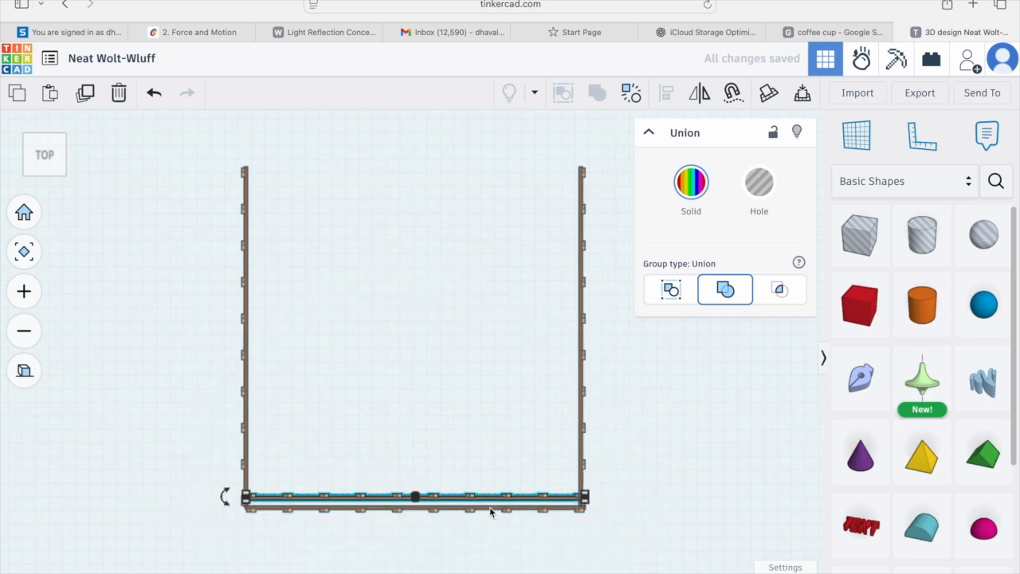
click(460, 449)
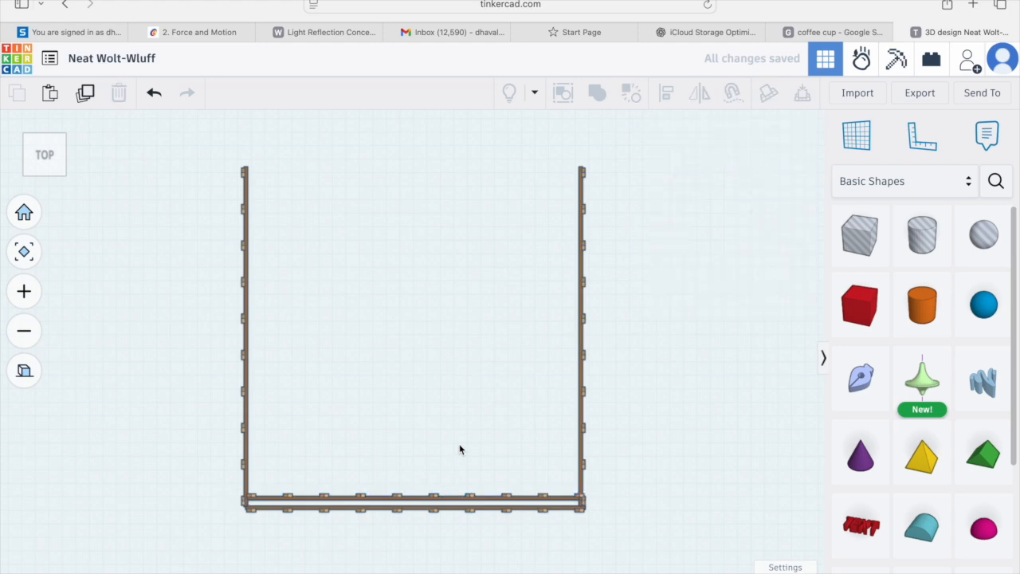
drag(431, 501, 423, 164)
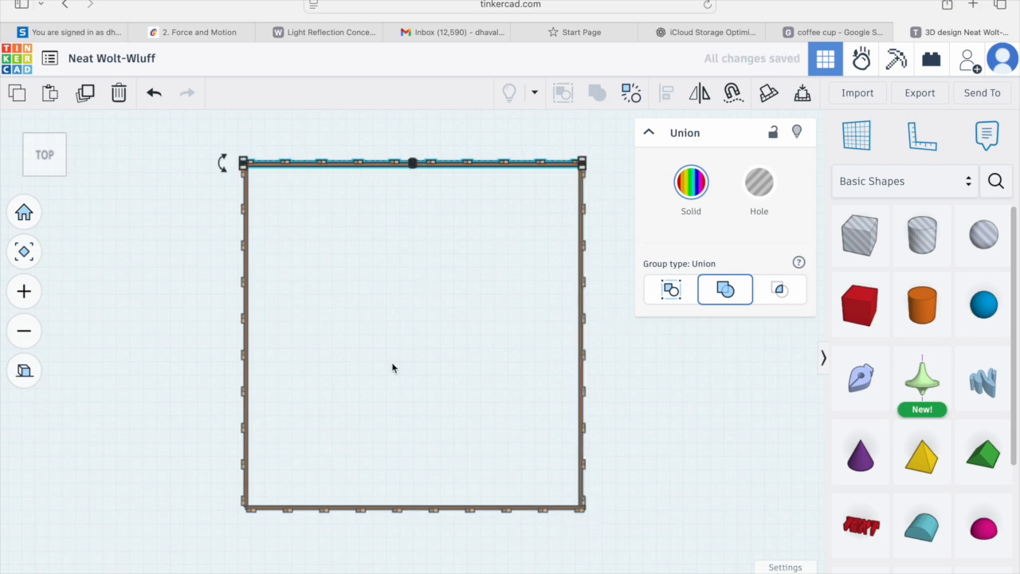
Step: Return to perspective and orbit and zoom around the finished fence enclosure to inspect it
click(30, 377)
right_drag(137, 428, 9, 301)
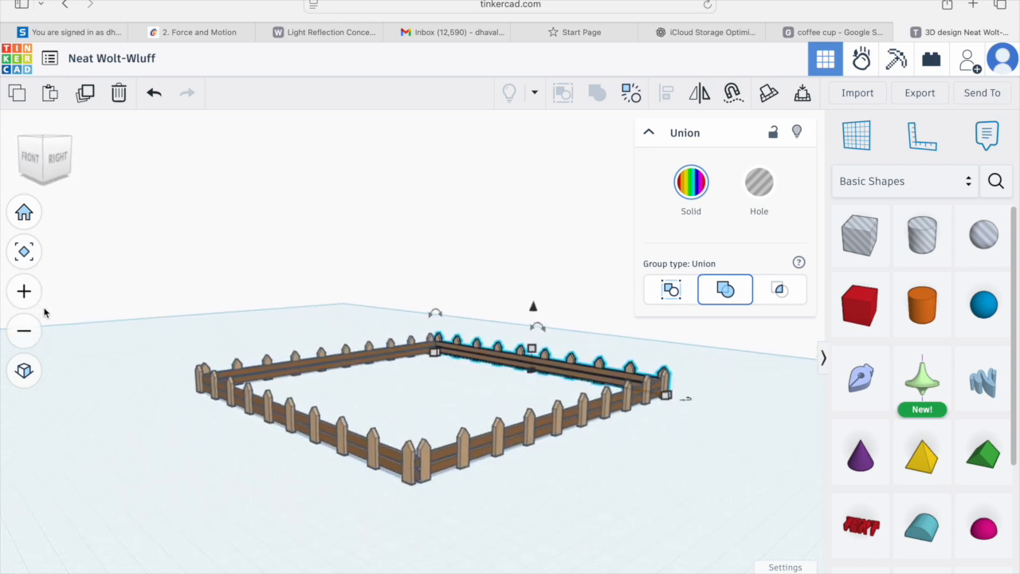
right_drag(433, 367, 522, 389)
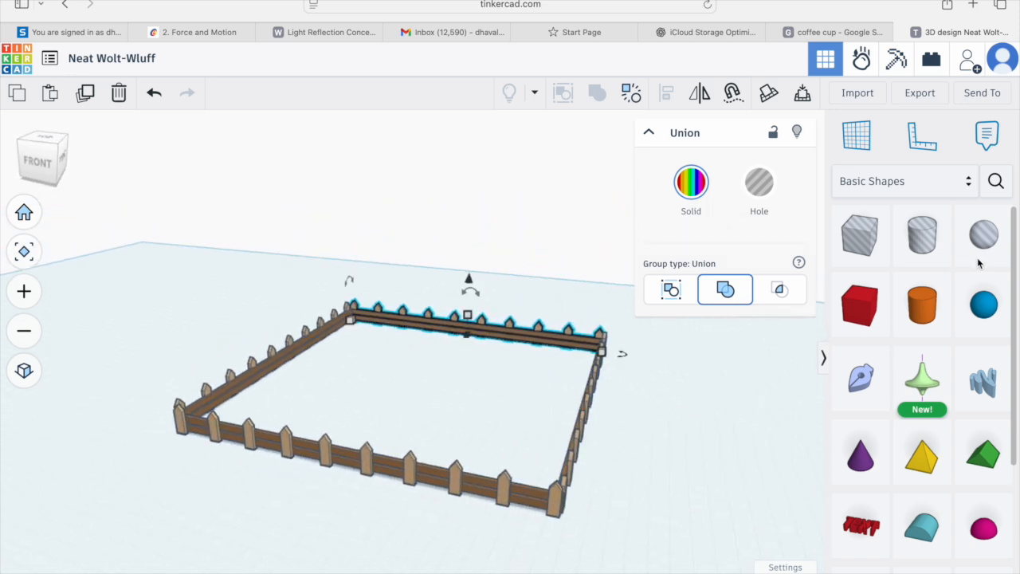
scroll(526, 340, up, 1)
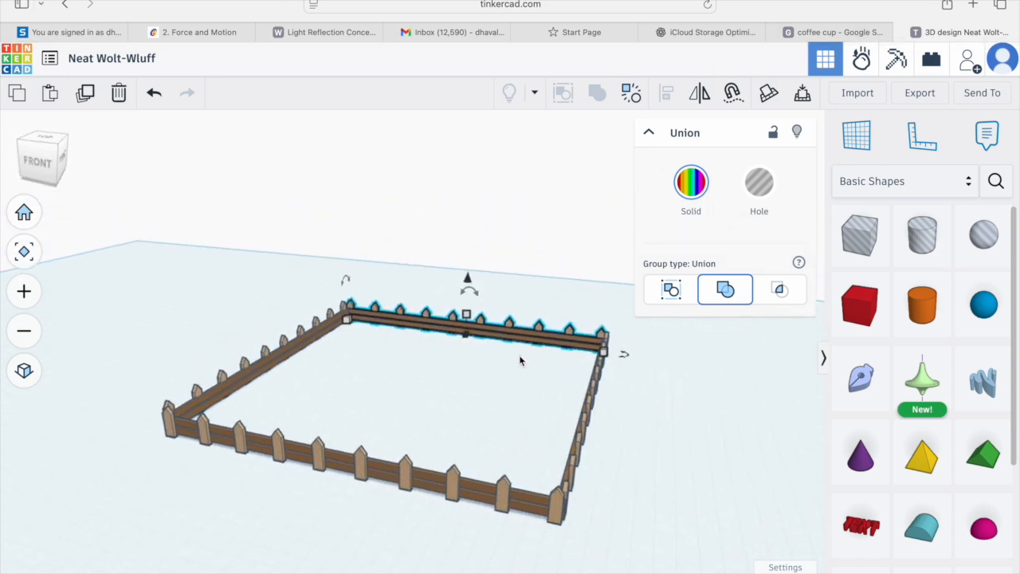
click(454, 435)
right_drag(451, 435, 472, 415)
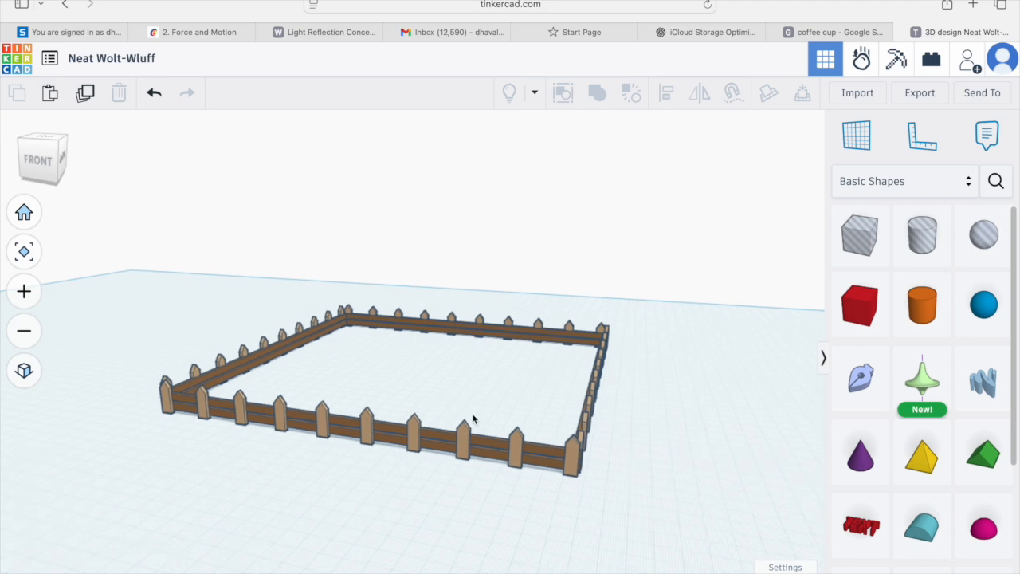
scroll(473, 417, up, 6)
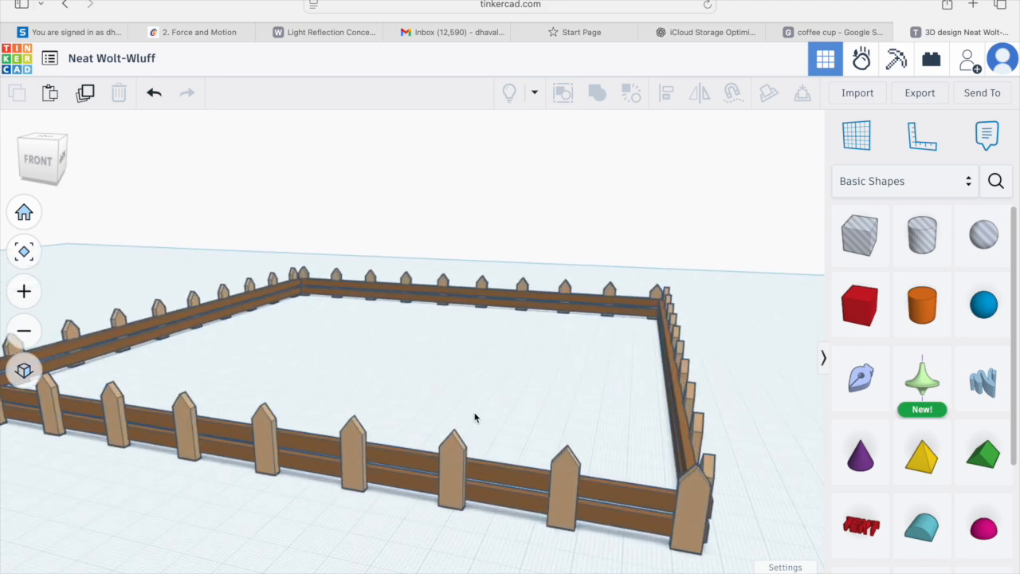
right_drag(475, 421, 385, 420)
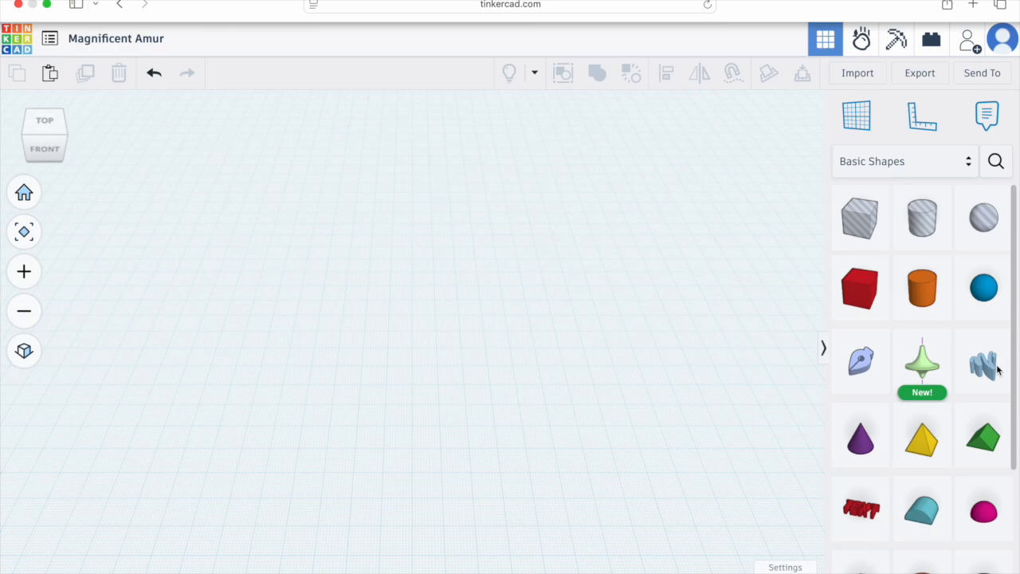
Step: In a new design, place a Sketch shape and draw a closed outline about 100 × 30 mm with a centred 60 × 10 mm tab below
drag(858, 366, 419, 387)
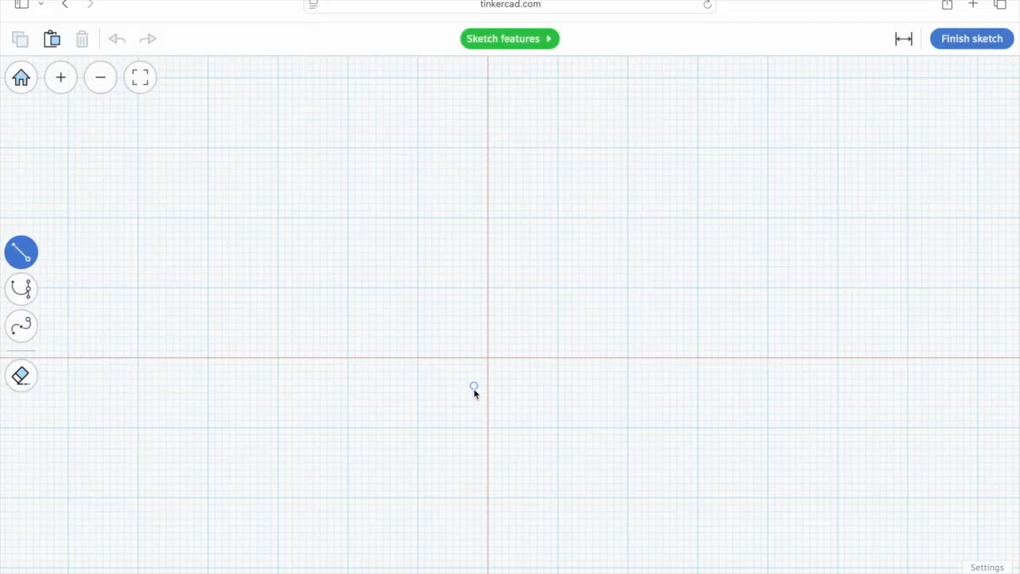
scroll(473, 388, down, 2)
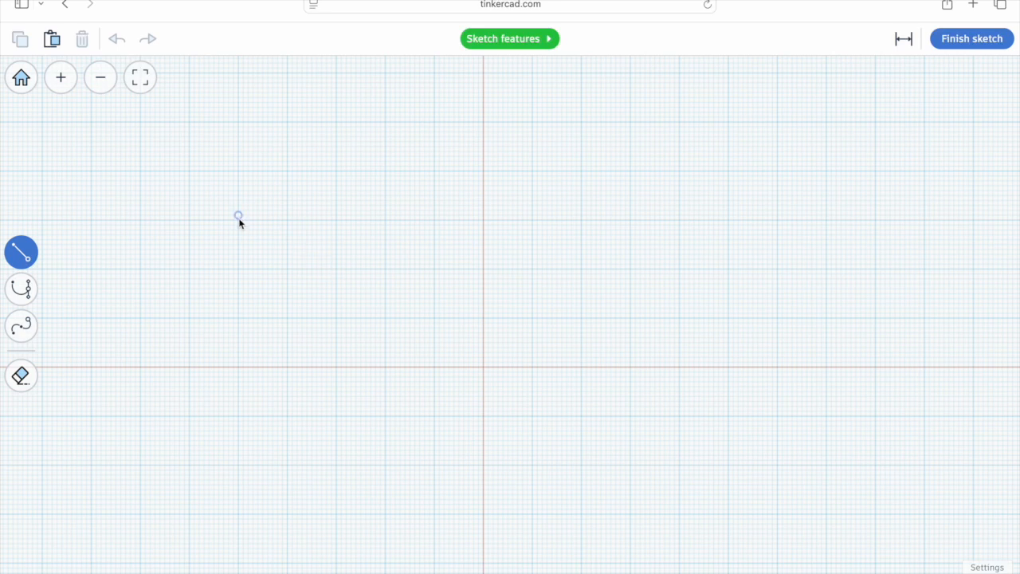
drag(239, 222, 730, 222)
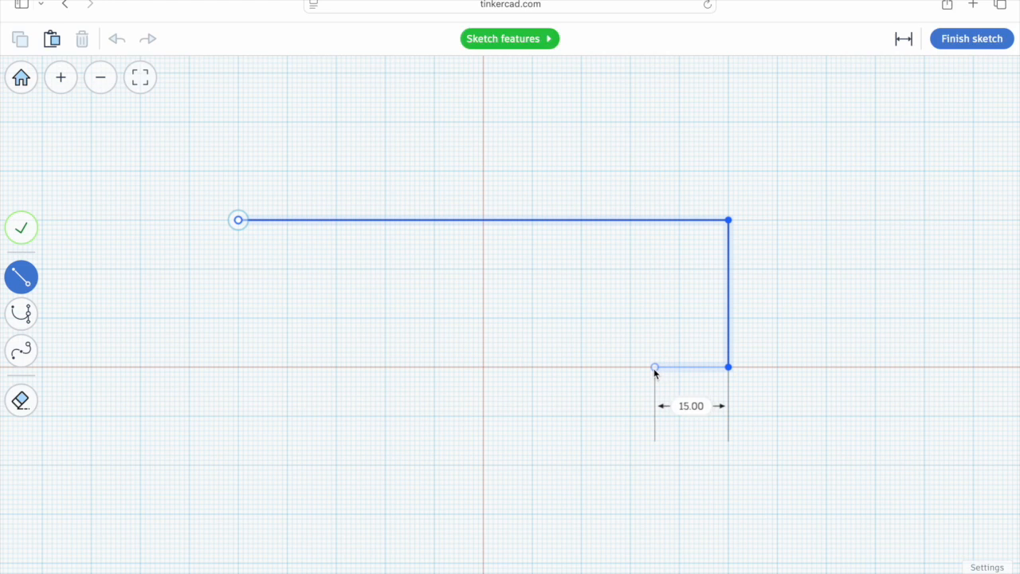
click(631, 367)
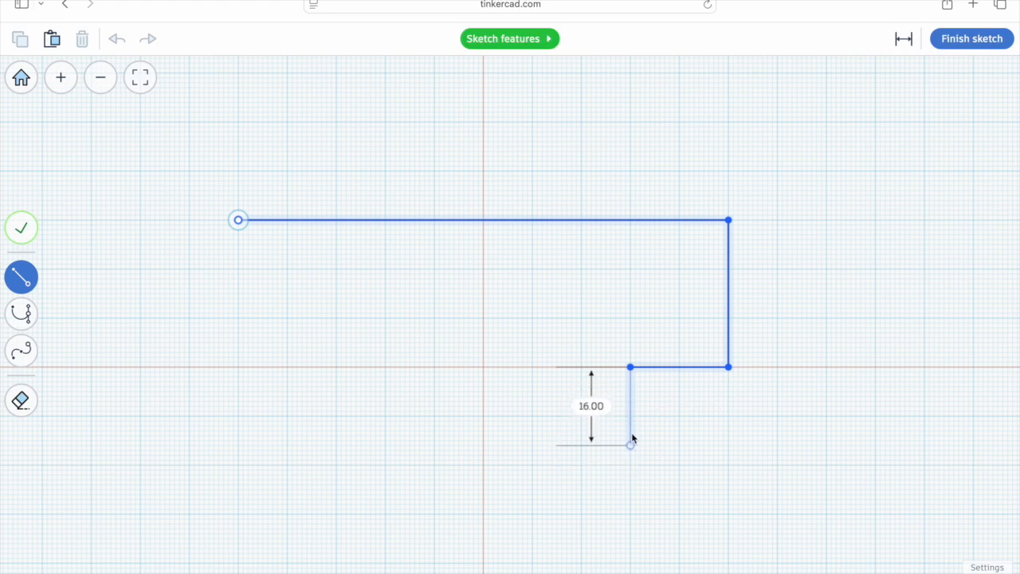
click(630, 416)
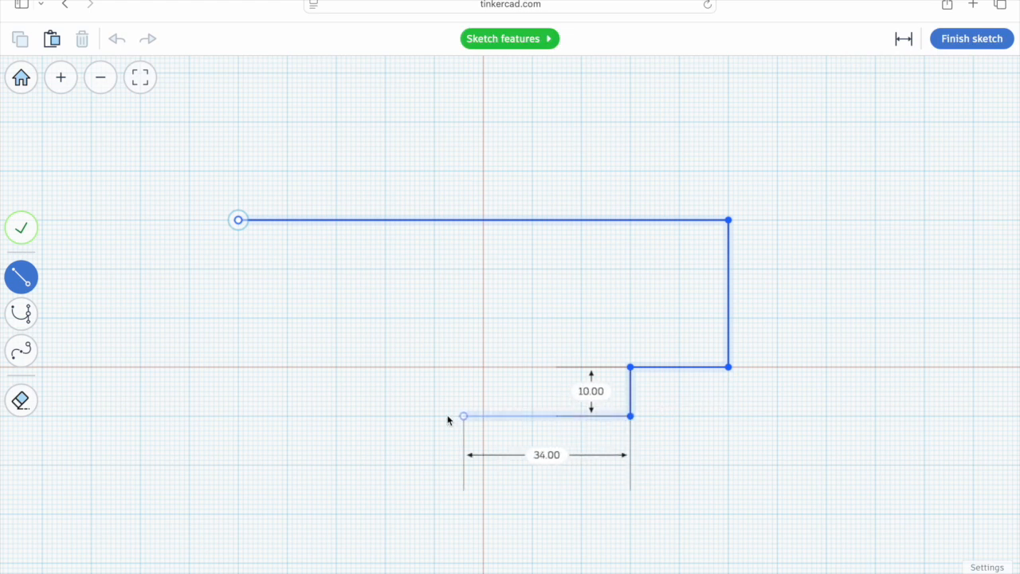
click(336, 416)
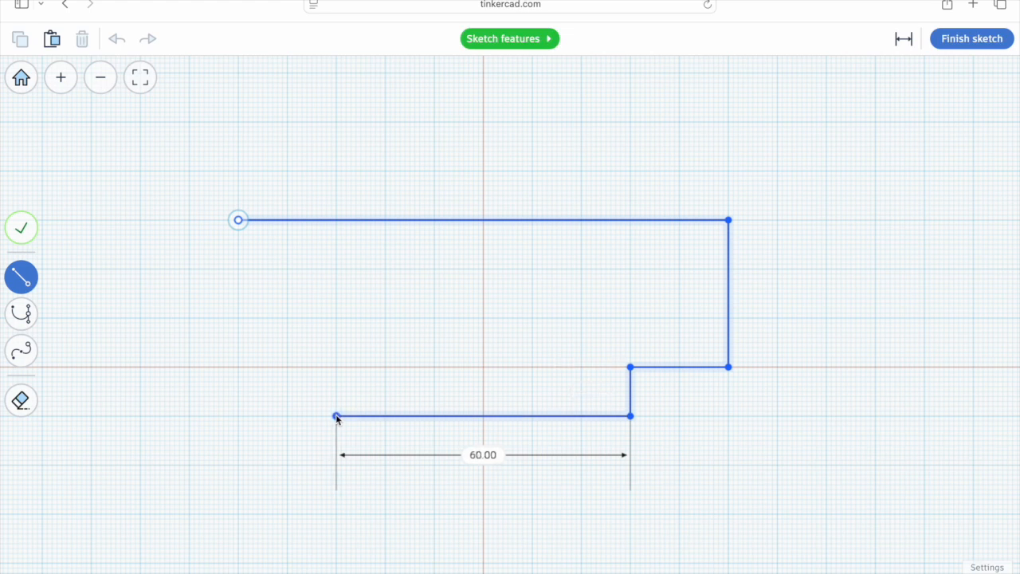
click(336, 366)
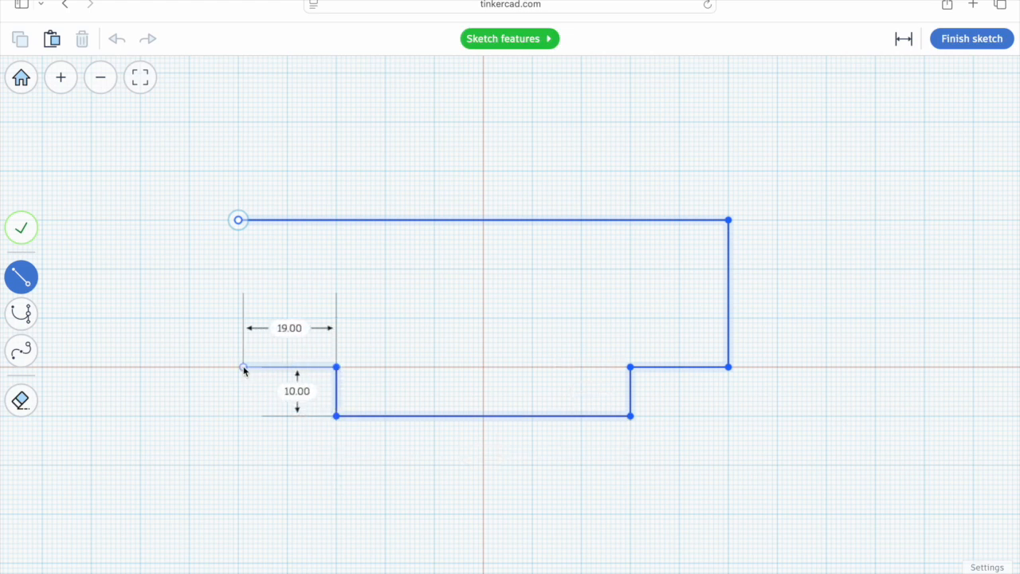
click(238, 366)
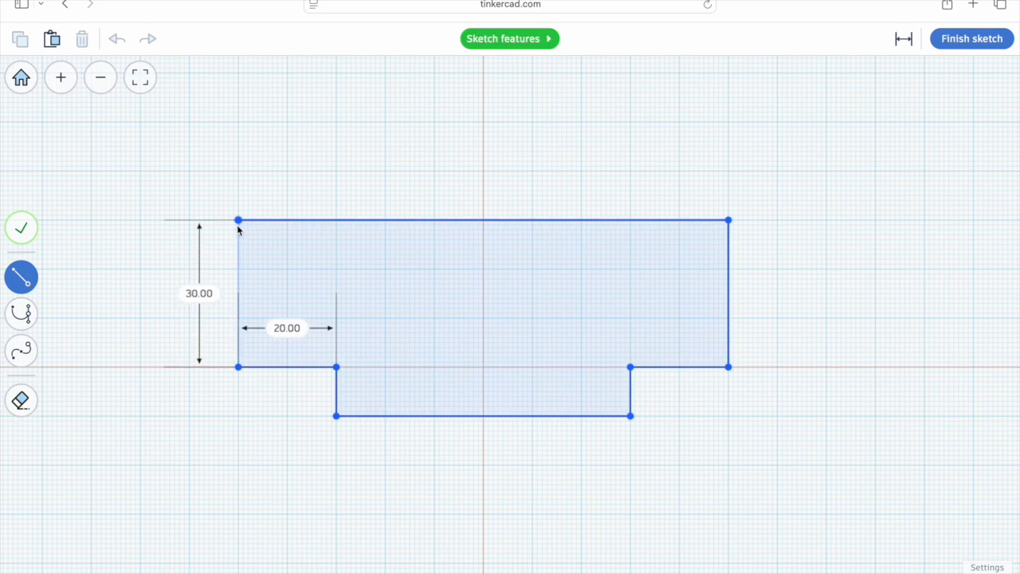
Step: Close the outline, finish the sketch, and view the extruded shape from the top
click(238, 220)
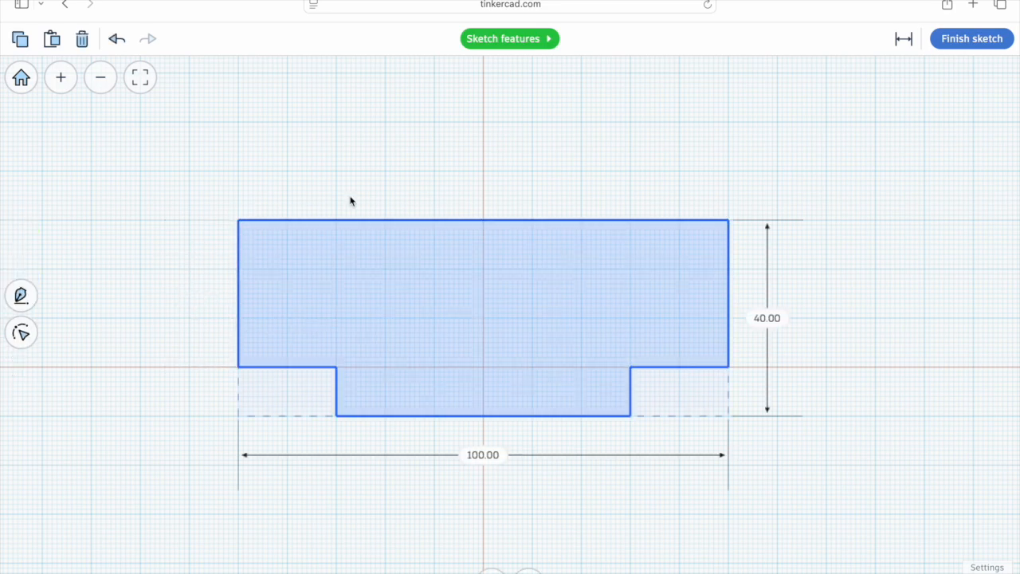
click(992, 37)
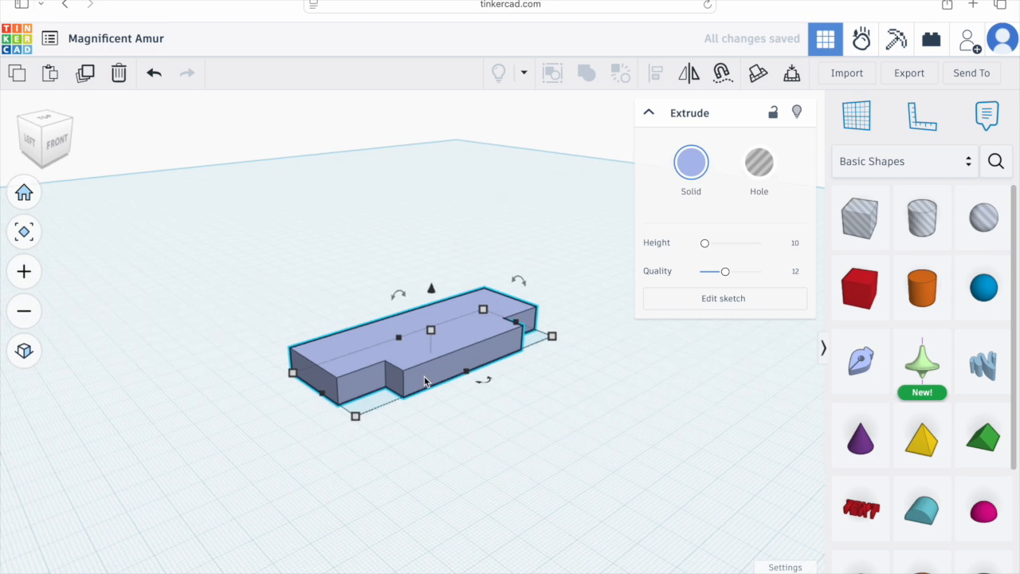
scroll(424, 381, up, 4)
scroll(460, 406, up, 1)
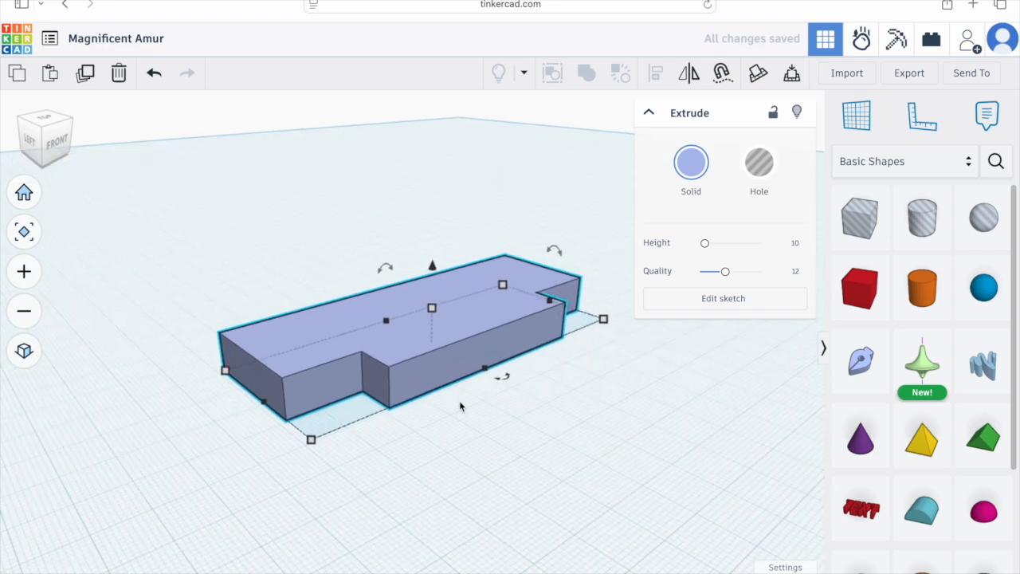
click(47, 121)
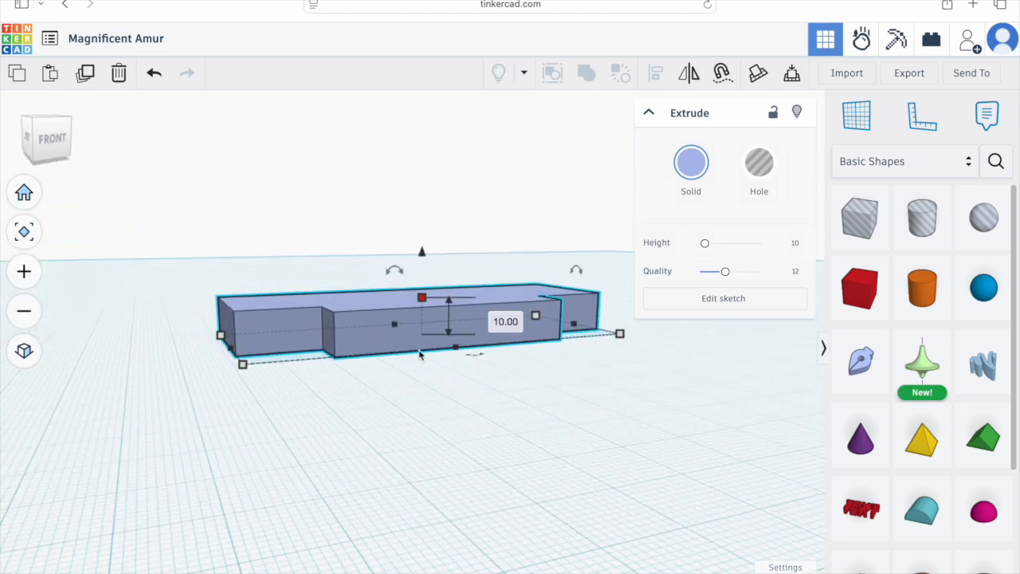
right_drag(392, 377, 382, 387)
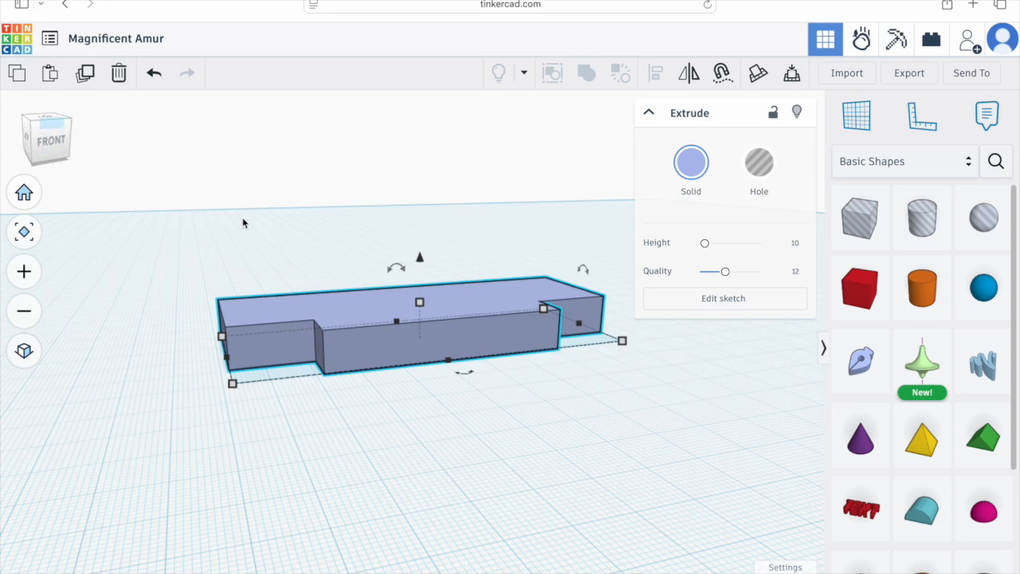
click(46, 127)
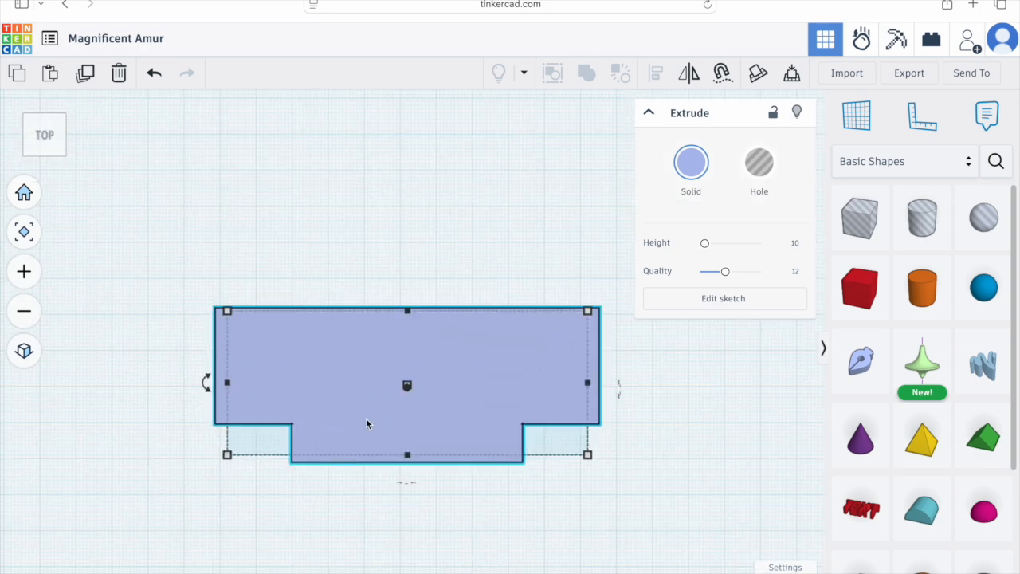
click(650, 113)
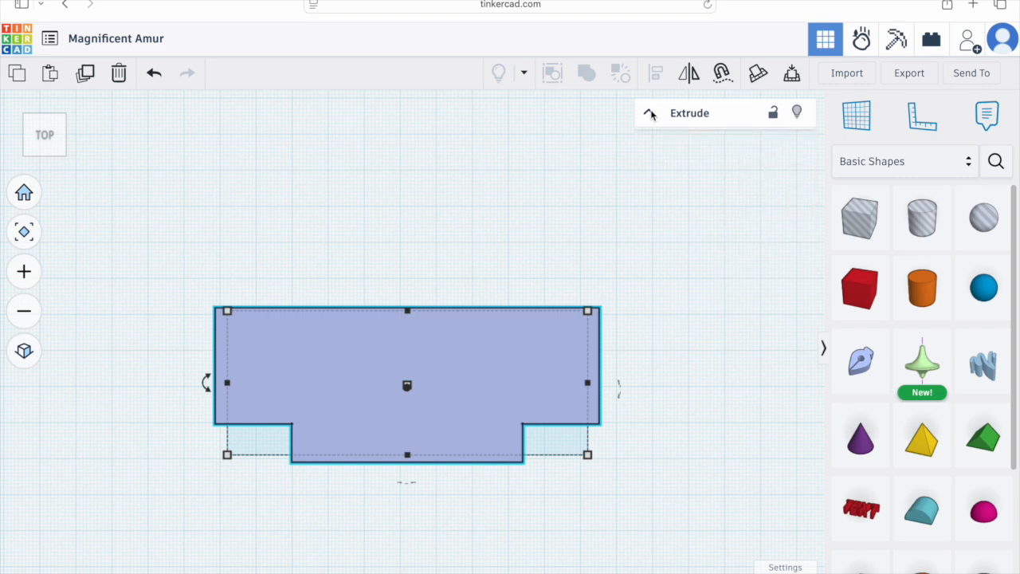
Step: Place a hole box over the shape's lower-left corner, shrink it to a small square and adjust its elevation
drag(860, 217, 296, 396)
click(27, 353)
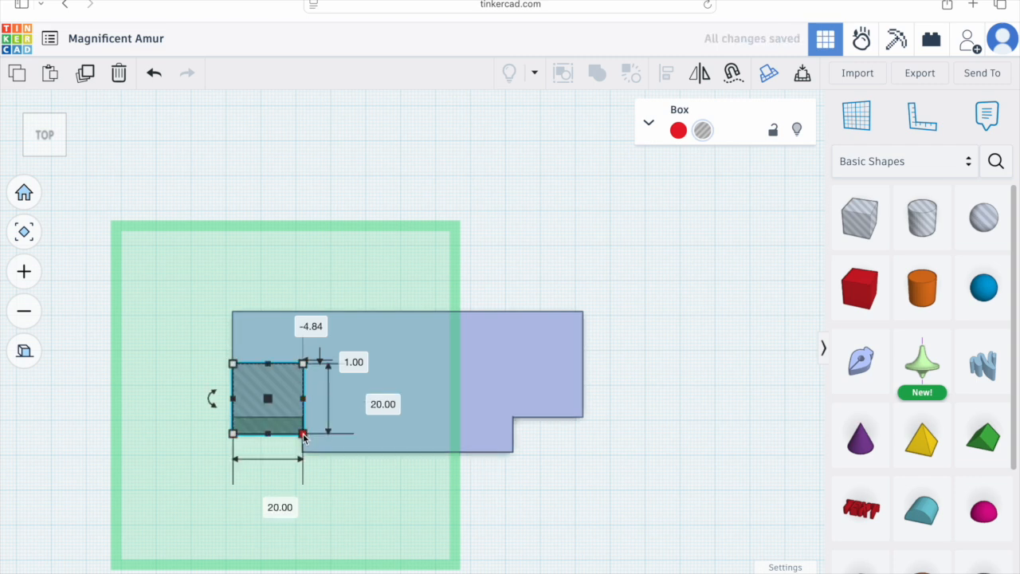
drag(303, 434, 281, 428)
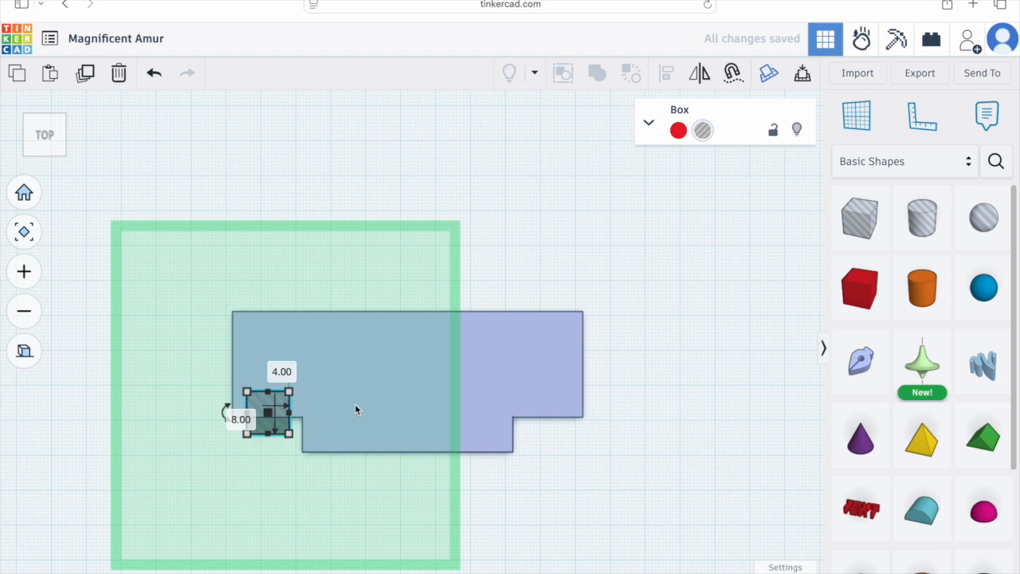
click(640, 418)
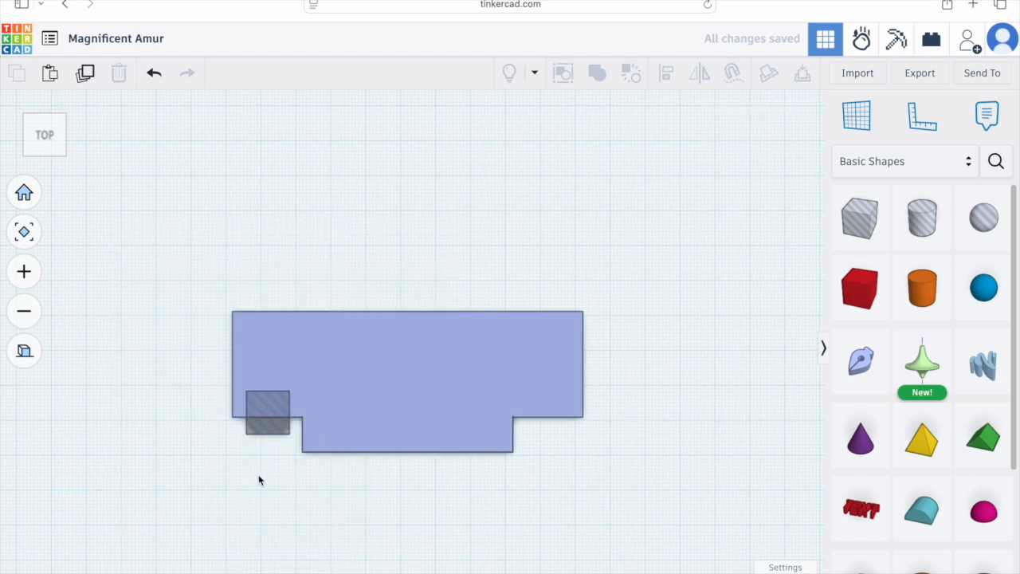
right_drag(269, 466, 311, 348)
click(311, 348)
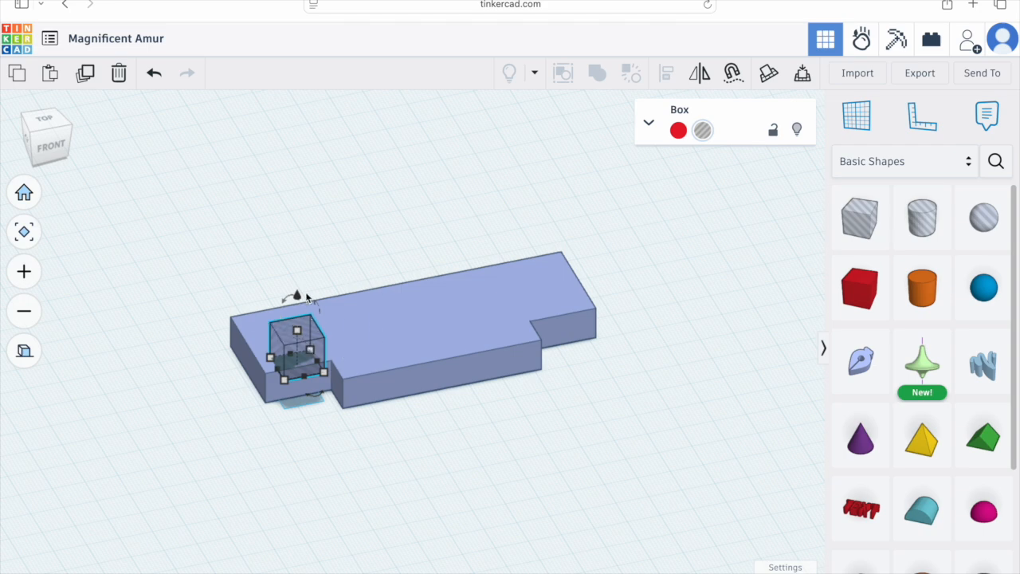
drag(290, 296, 296, 309)
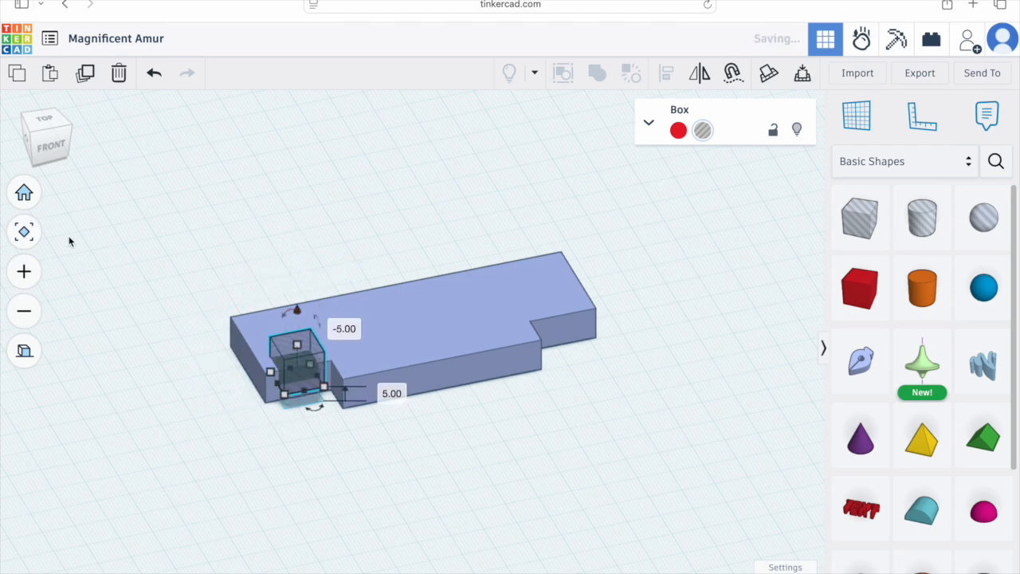
click(45, 152)
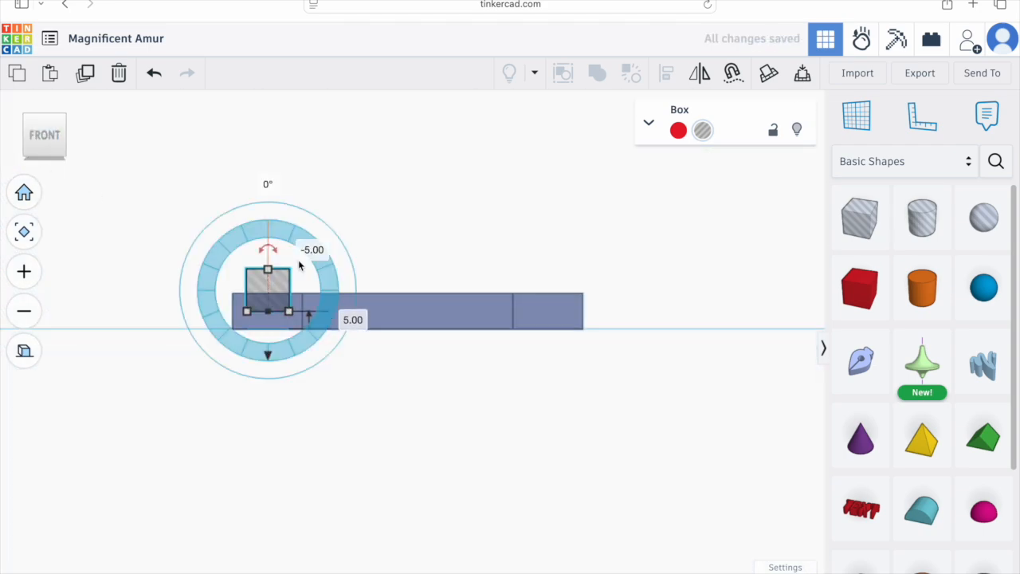
key(ctrl+z)
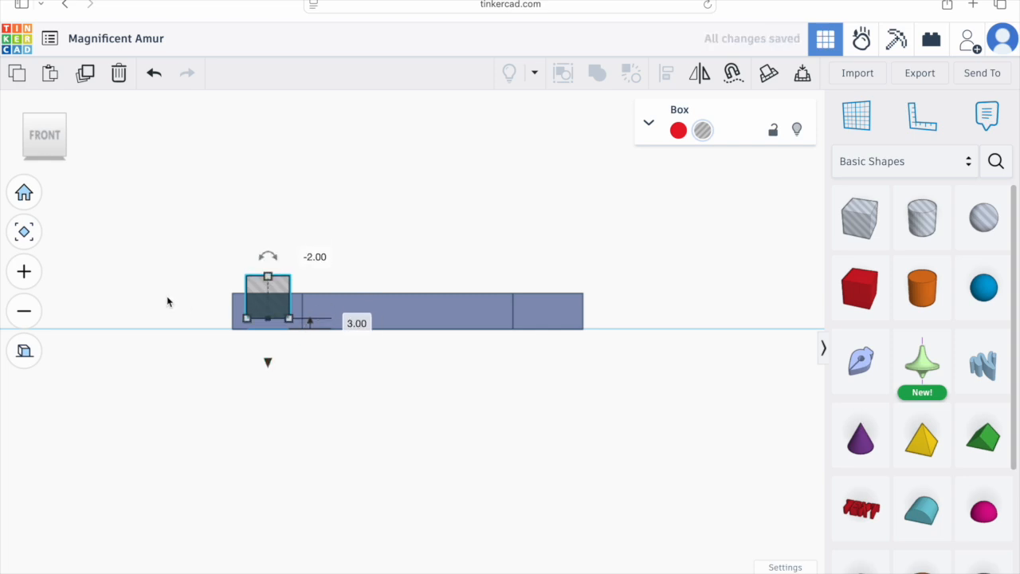
Step: Duplicate the hole box and move the copy to the matching lower-right corner of the shape
click(85, 73)
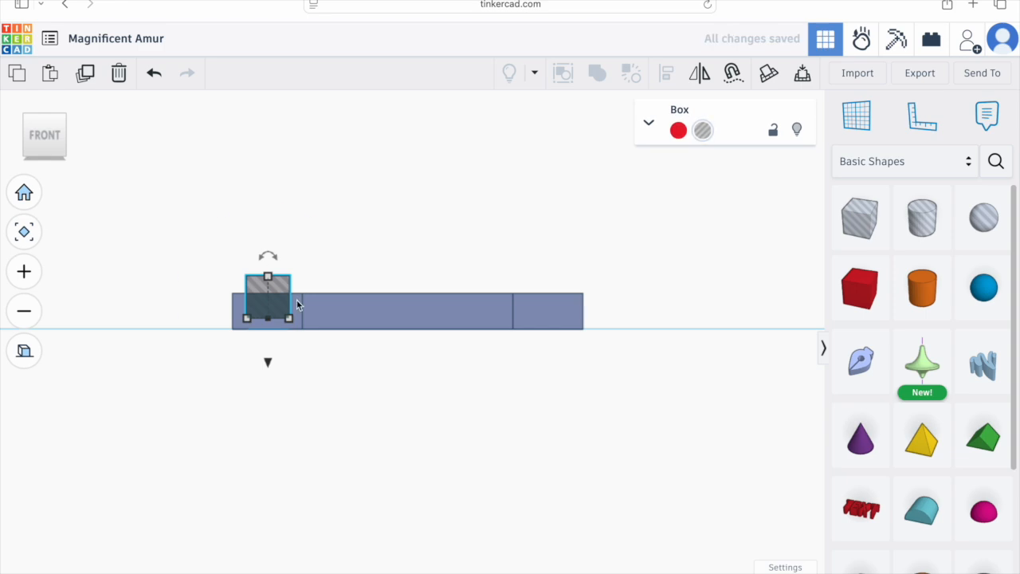
drag(293, 314, 546, 314)
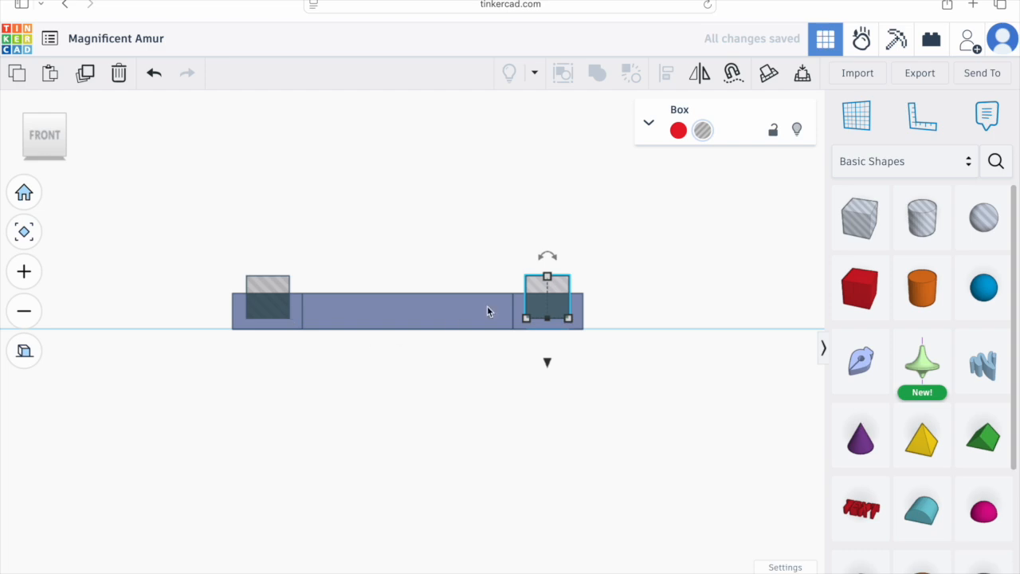
right_drag(347, 384, 342, 494)
click(45, 130)
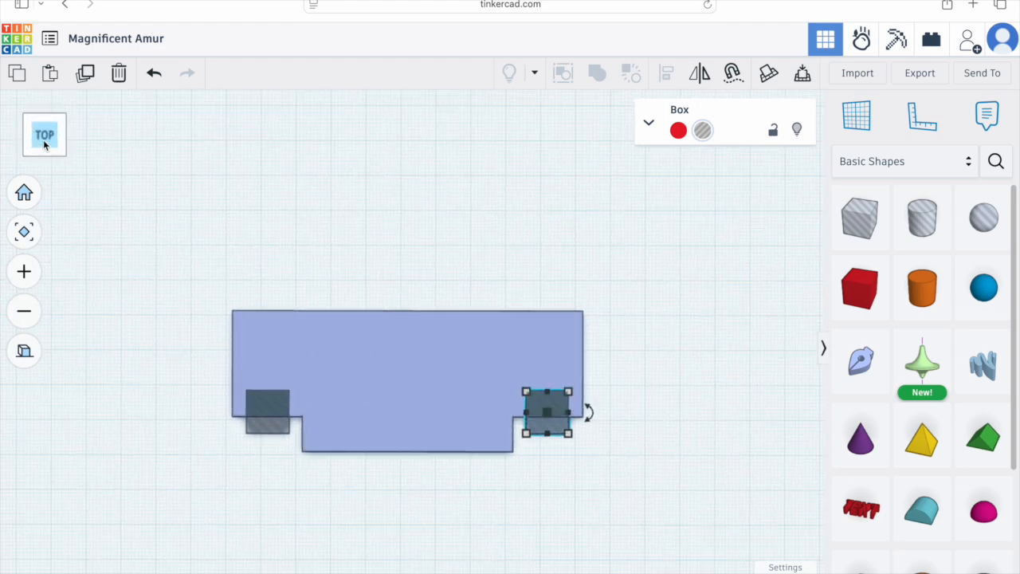
Step: Select both hole boxes and nudge them two steps toward the shape's lower edge
click(274, 412)
shift+click(551, 408)
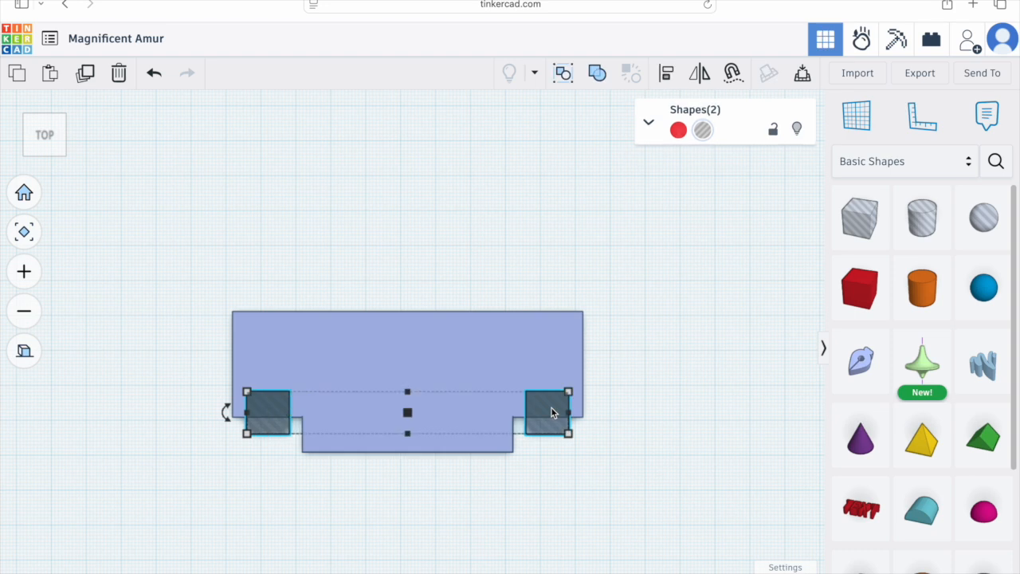
key(Down)
key(Down)
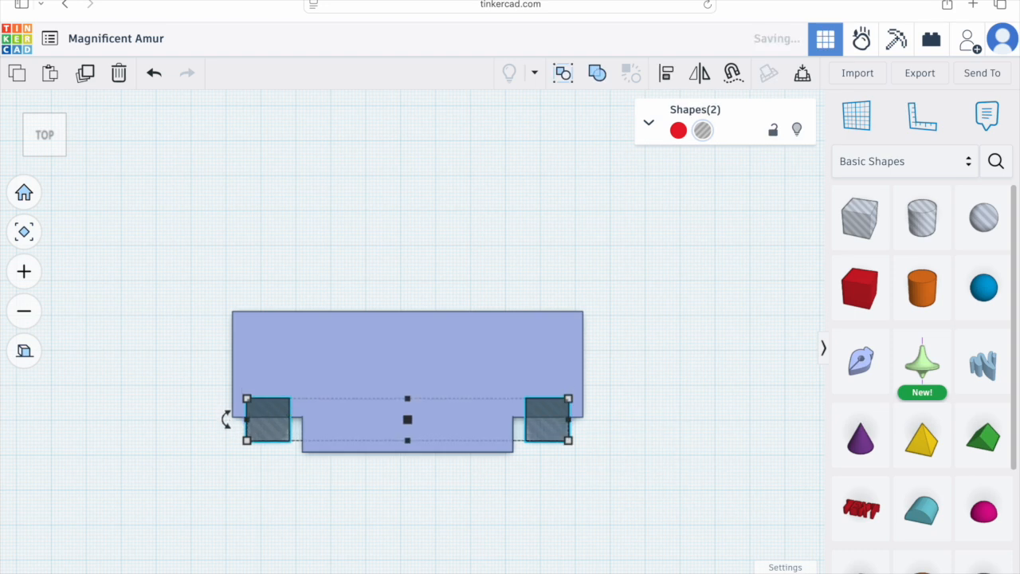
Step: Select the extruded shape together with both hole boxes and group them to cut the corner pockets
click(717, 391)
click(419, 394)
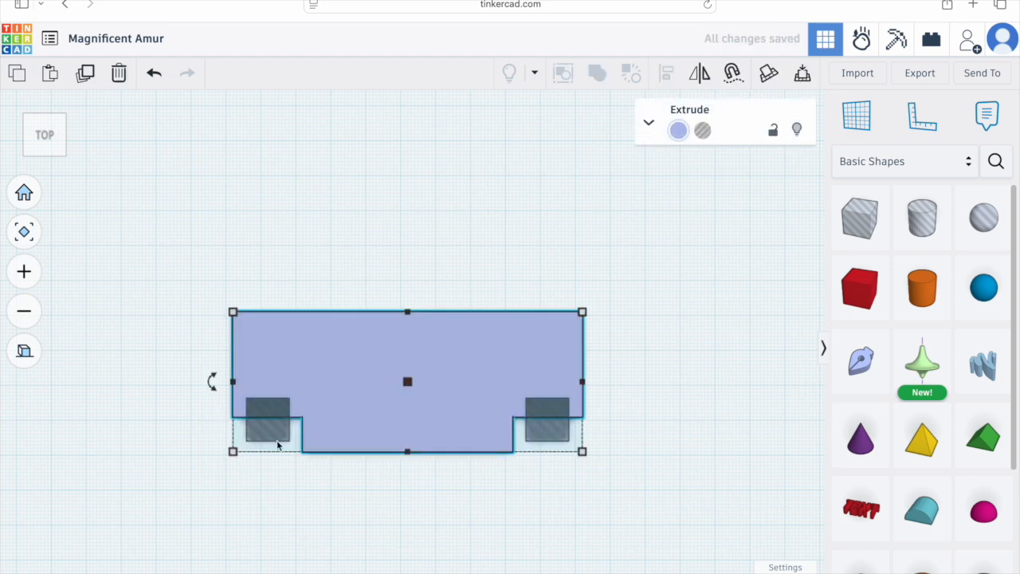
shift+click(267, 439)
shift+click(554, 433)
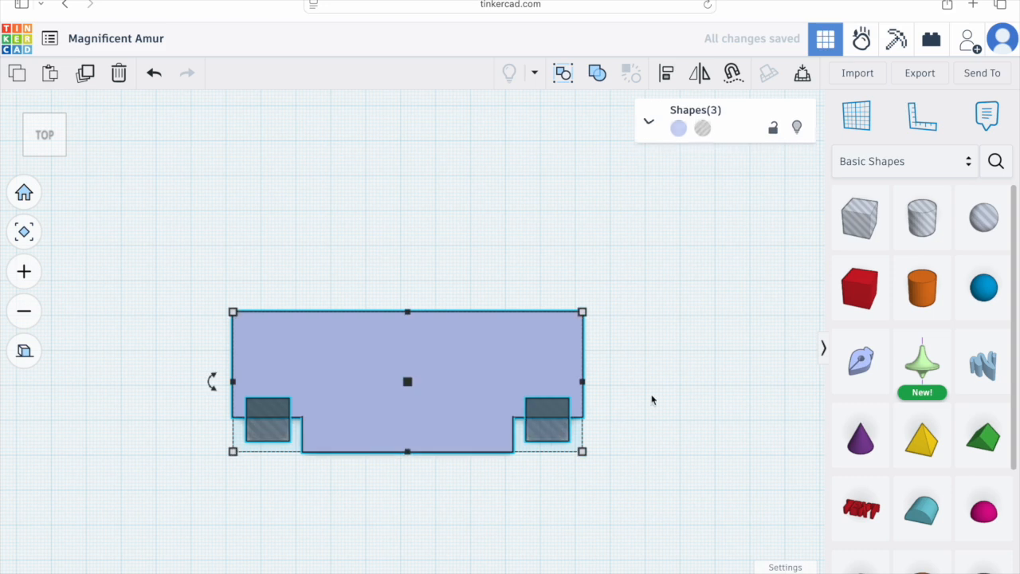
click(596, 74)
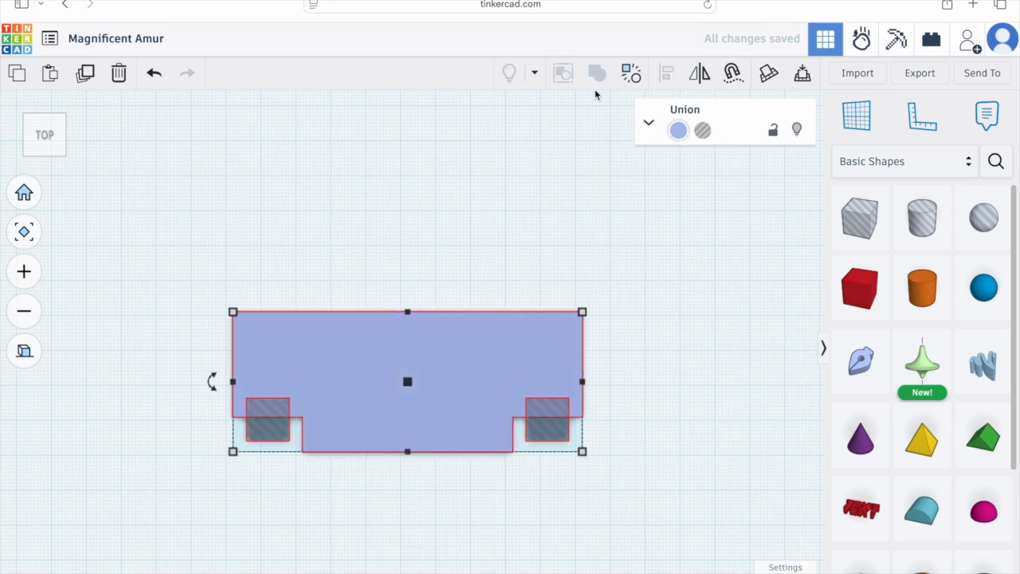
click(659, 365)
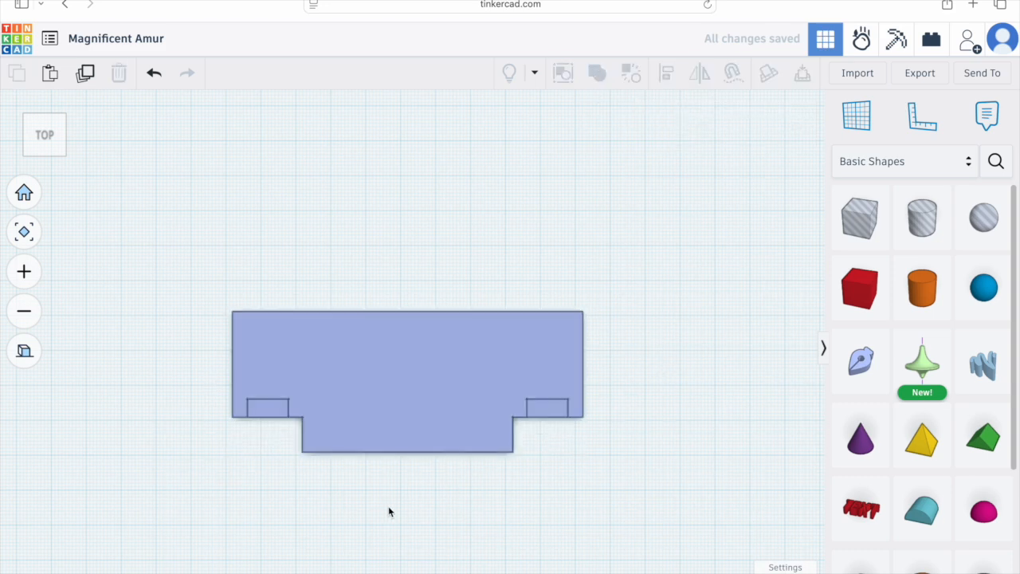
Step: Stretch the grouped shape lengthwise to 120 mm
right_drag(357, 503, 415, 325)
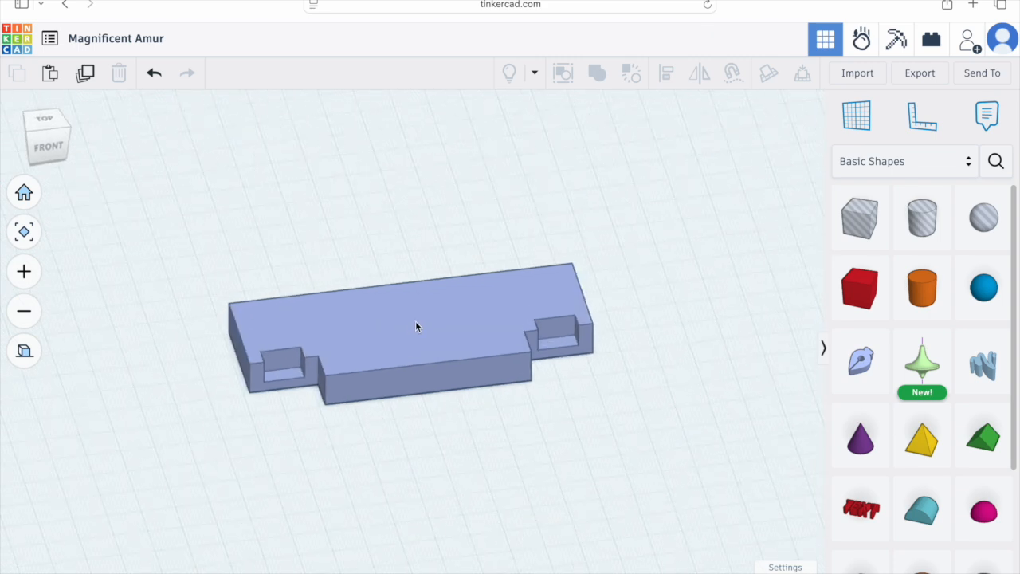
click(35, 350)
click(458, 332)
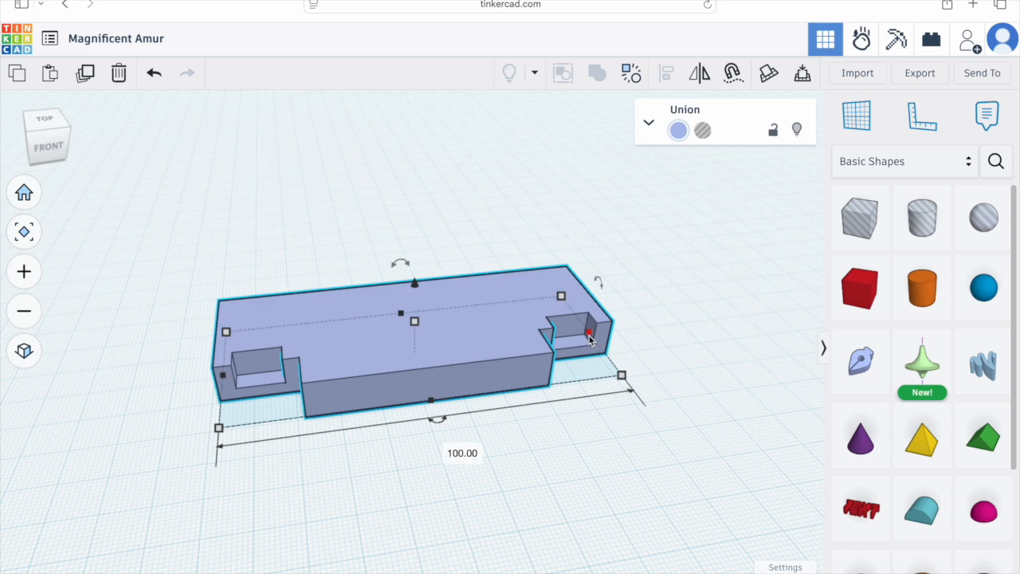
drag(589, 336, 650, 324)
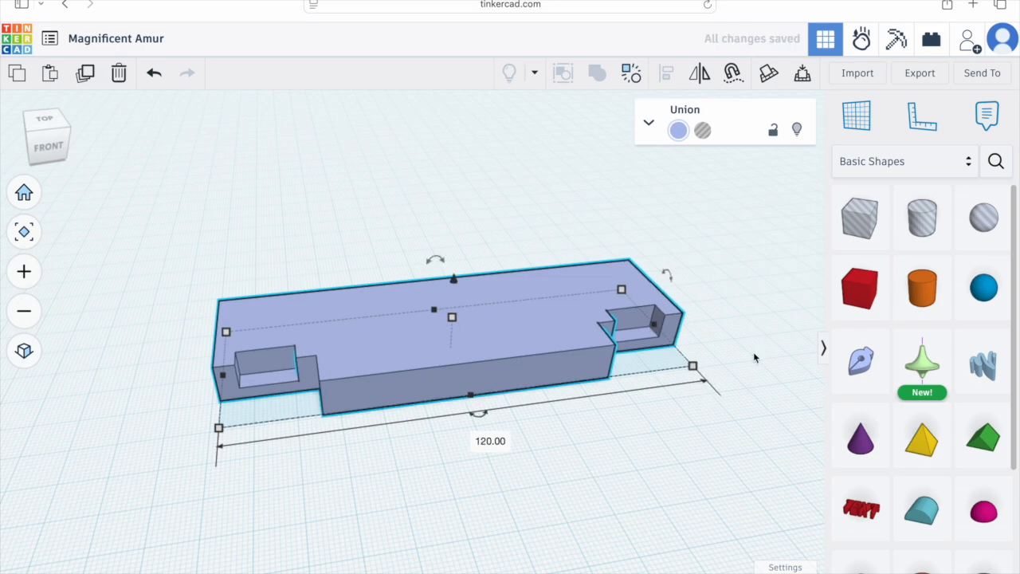
click(670, 383)
Step: Zoom into the left pocket from the top, place a thin box along its lower edge and nudge it up
right_drag(292, 458, 289, 354)
scroll(290, 353, up, 2)
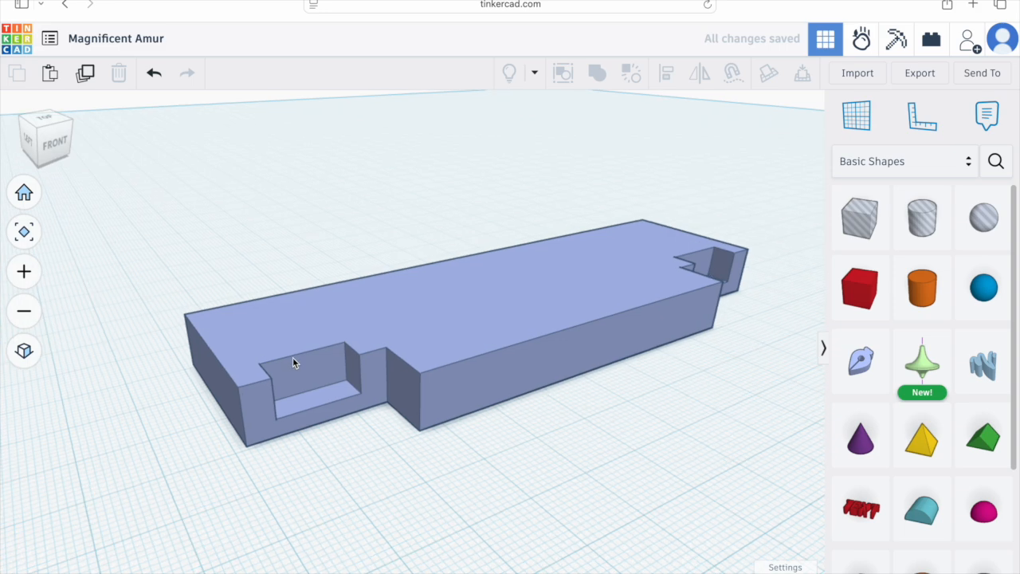
click(47, 118)
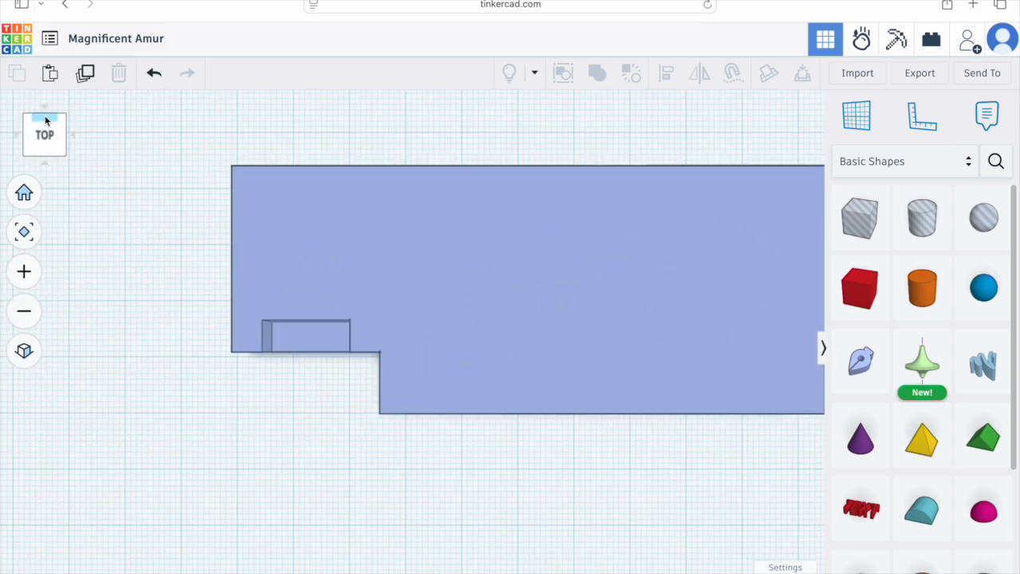
click(34, 349)
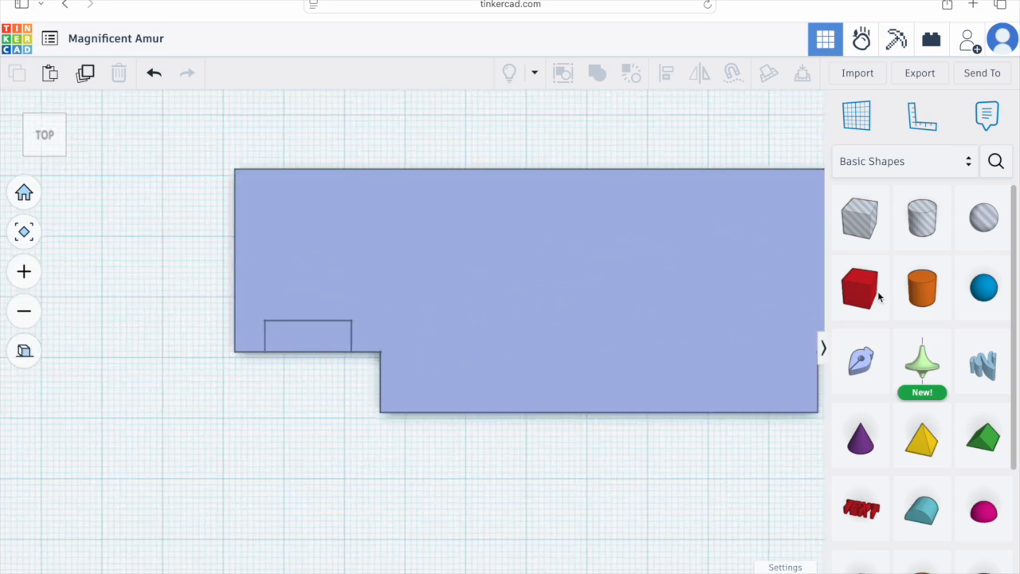
drag(746, 326, 289, 348)
drag(289, 288, 351, 355)
click(323, 380)
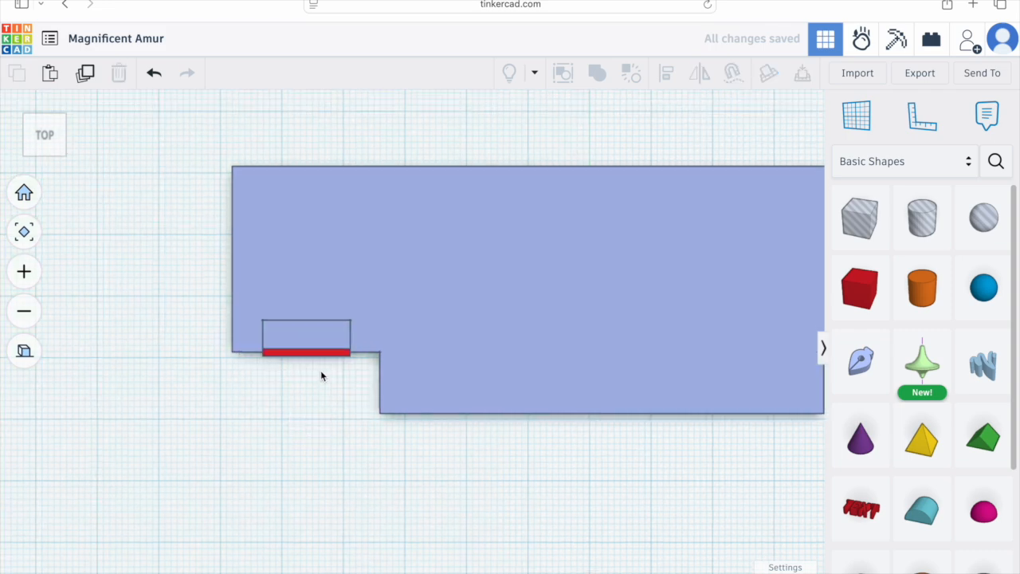
scroll(321, 375, up, 5)
scroll(244, 367, down, 1)
click(210, 363)
key(Up)
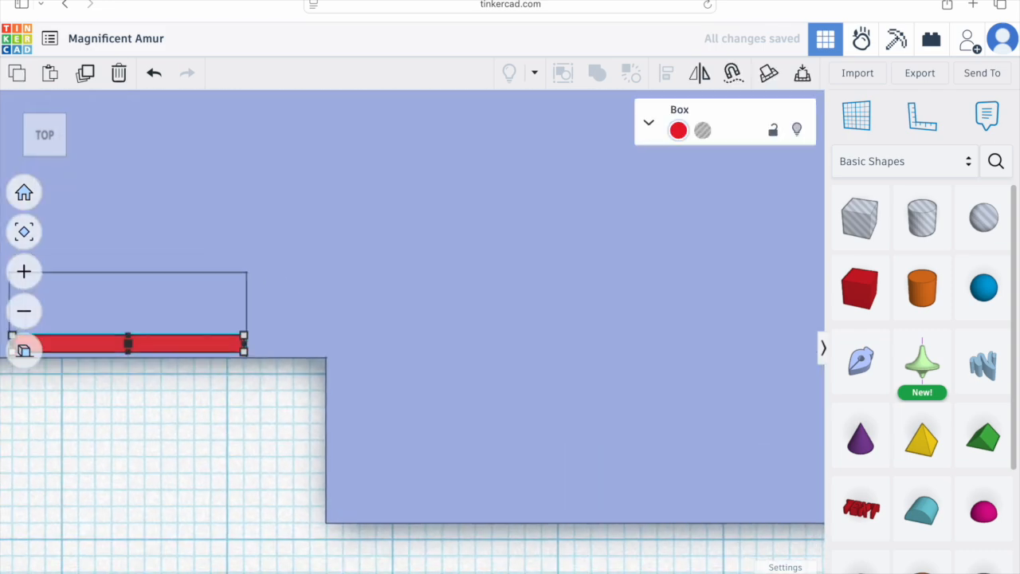
Step: Set the thin box's height to 7 mm and position it inside the left pocket
right_drag(281, 400, 396, 388)
click(190, 341)
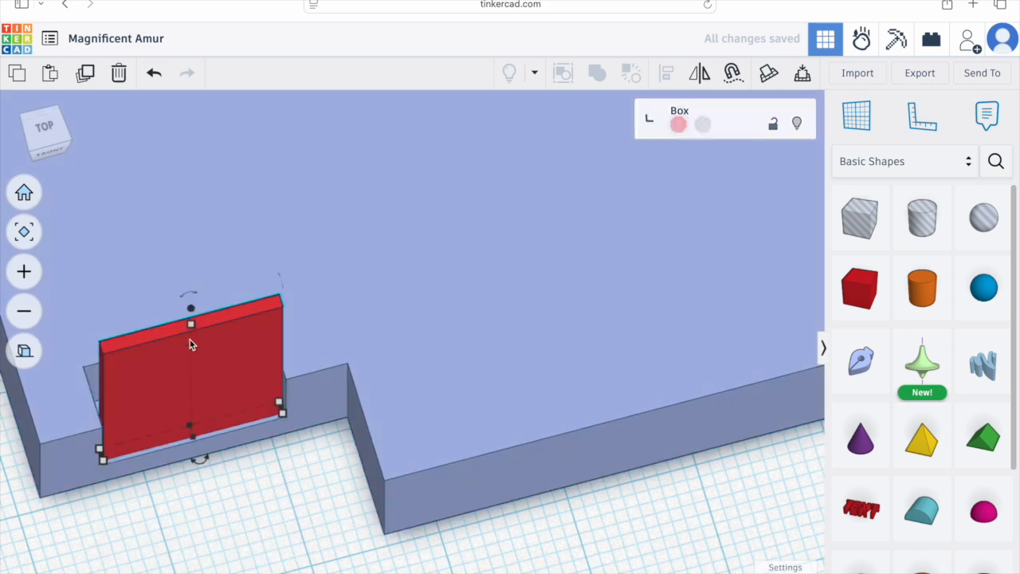
drag(192, 348, 193, 395)
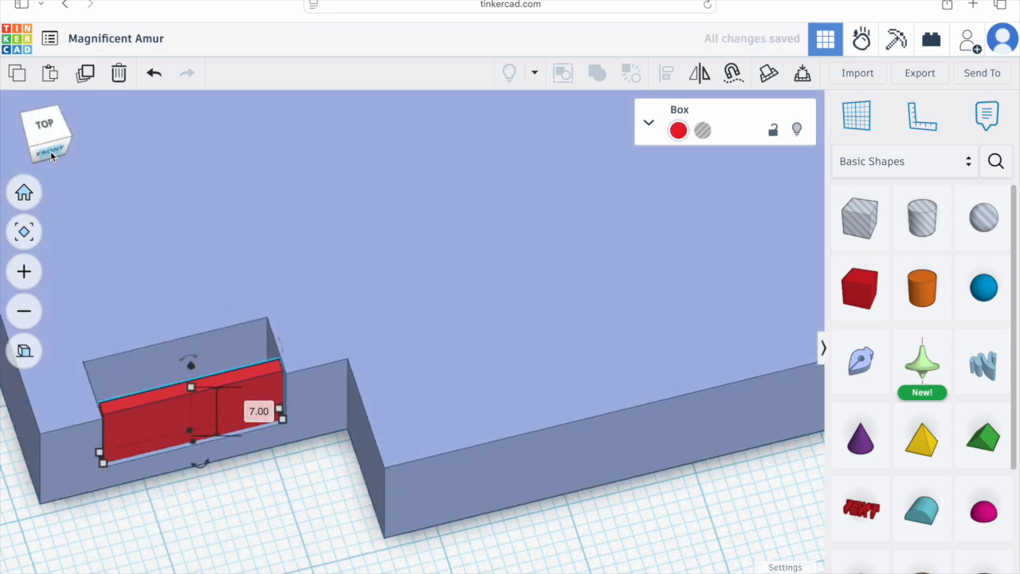
click(50, 150)
drag(184, 327, 184, 389)
right_drag(184, 389, 255, 540)
click(236, 432)
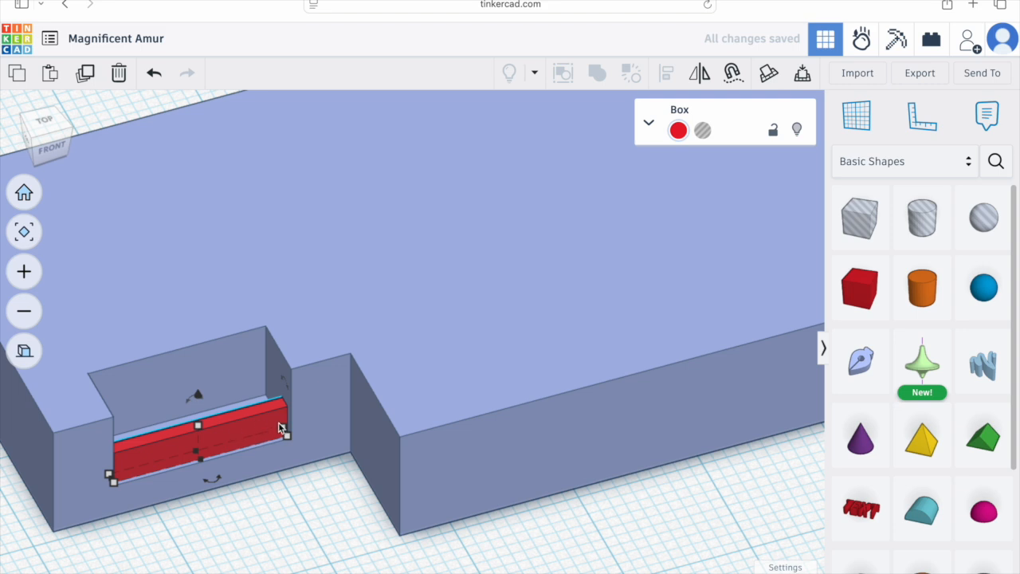
key(Down)
key(Up)
Step: Scale the grouped shape to 144 × 48 mm
scroll(433, 304, down, 10)
click(496, 299)
shift+drag(599, 327, 614, 341)
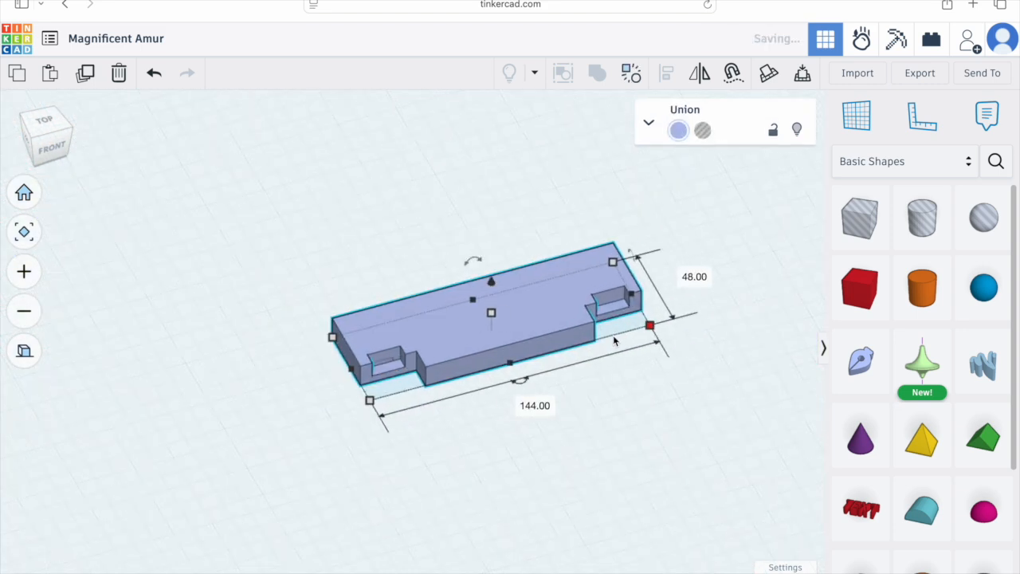
Step: Undo the last scaling and change the snap grid while viewing the left pocket's thin box from the top
key(super+z)
click(613, 341)
click(387, 361)
scroll(402, 359, up, 10)
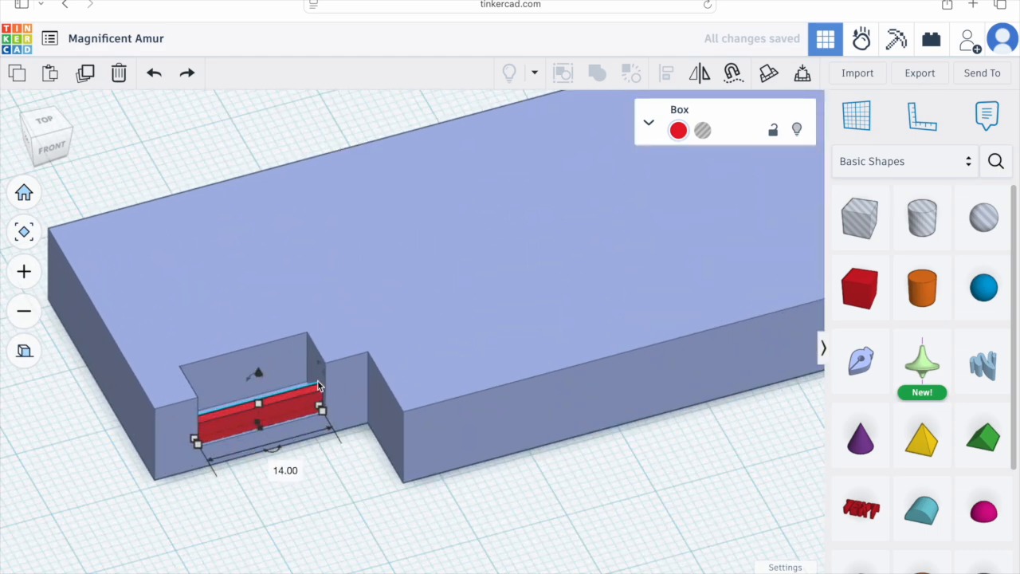
click(53, 134)
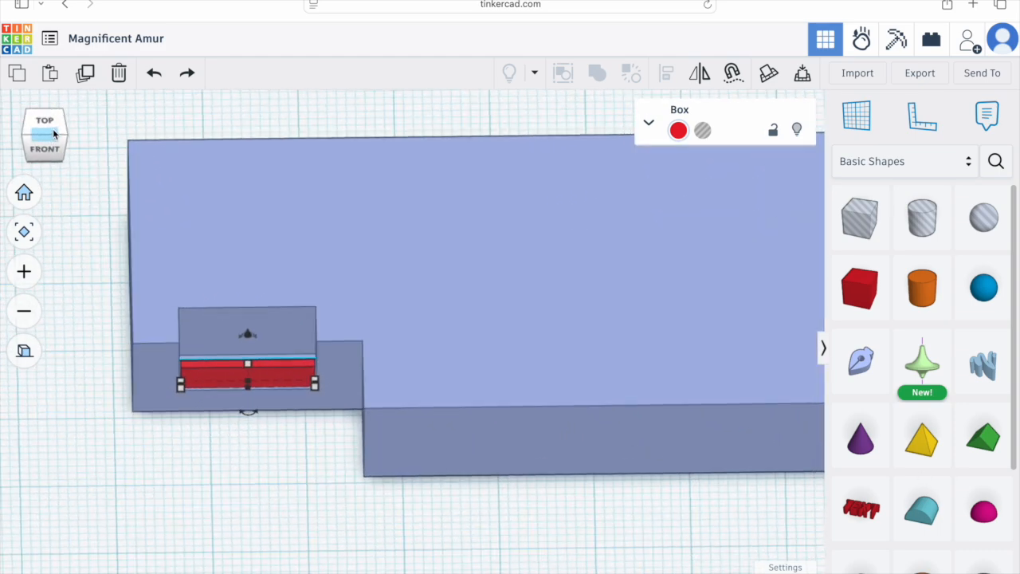
click(52, 127)
click(790, 572)
click(803, 467)
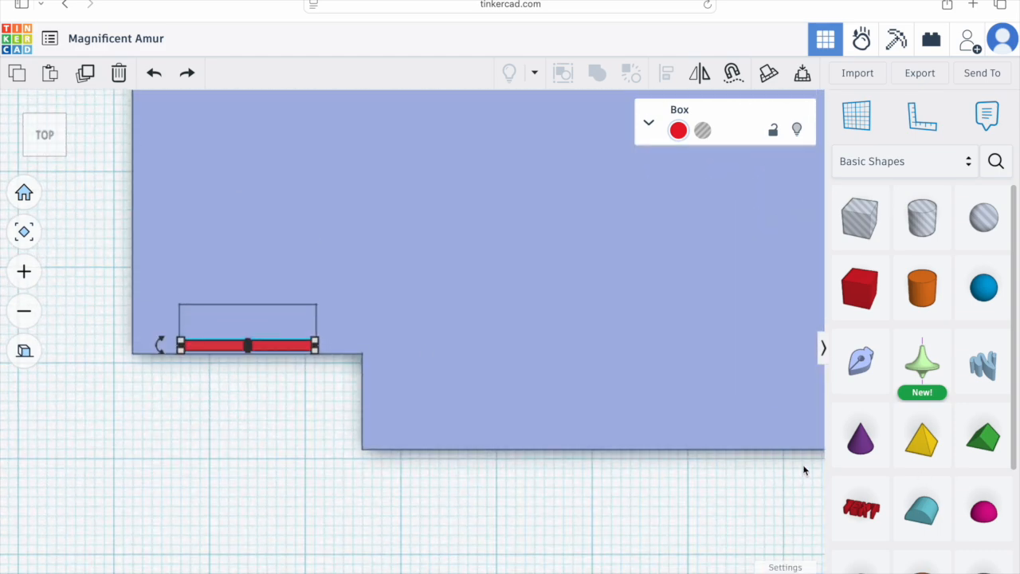
click(290, 423)
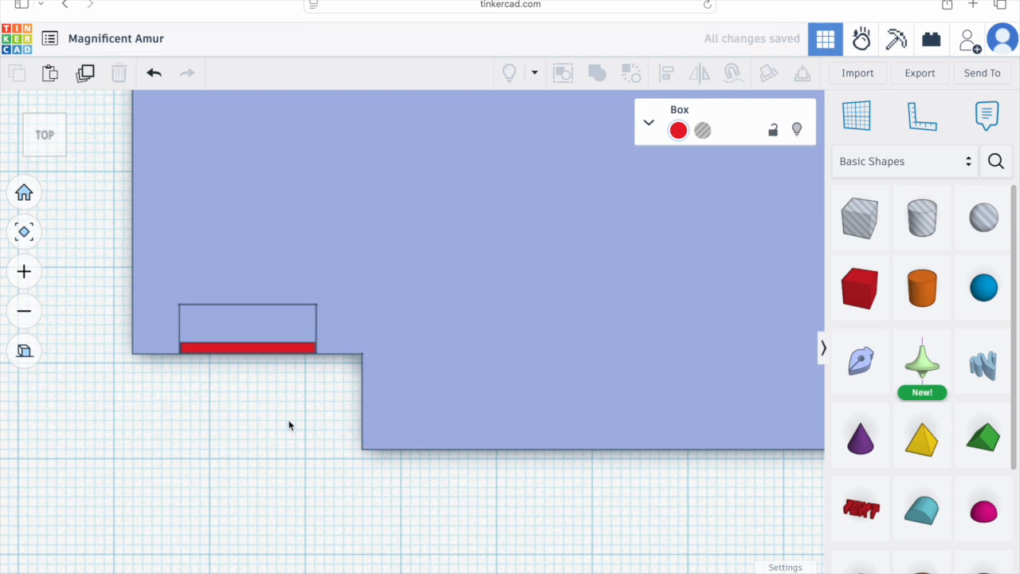
Step: Color the thin box in the left pocket light blue and make it transparent
click(276, 350)
click(679, 129)
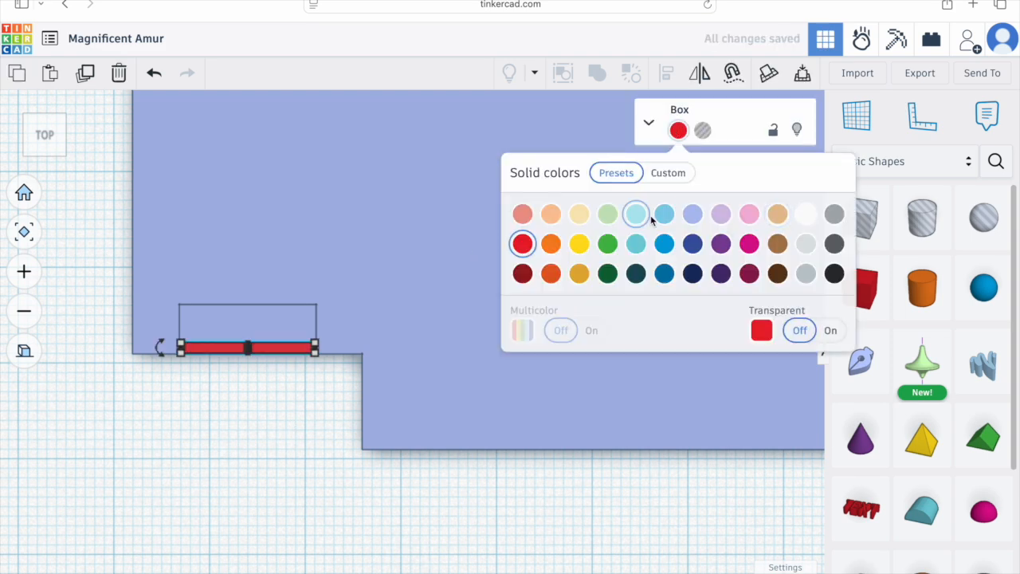
click(664, 214)
click(341, 396)
right_drag(342, 396, 293, 404)
click(293, 409)
click(678, 130)
click(832, 329)
click(369, 486)
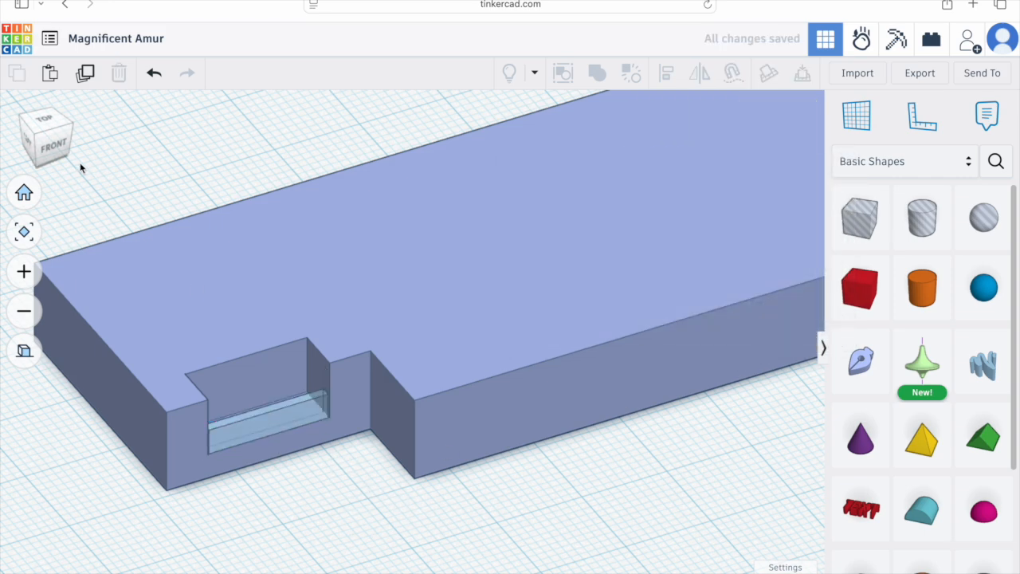
Step: Duplicate the thin box and move the copy into the right pocket, adjusting the snap grid along the way
click(45, 121)
middle_drag(545, 371, 407, 372)
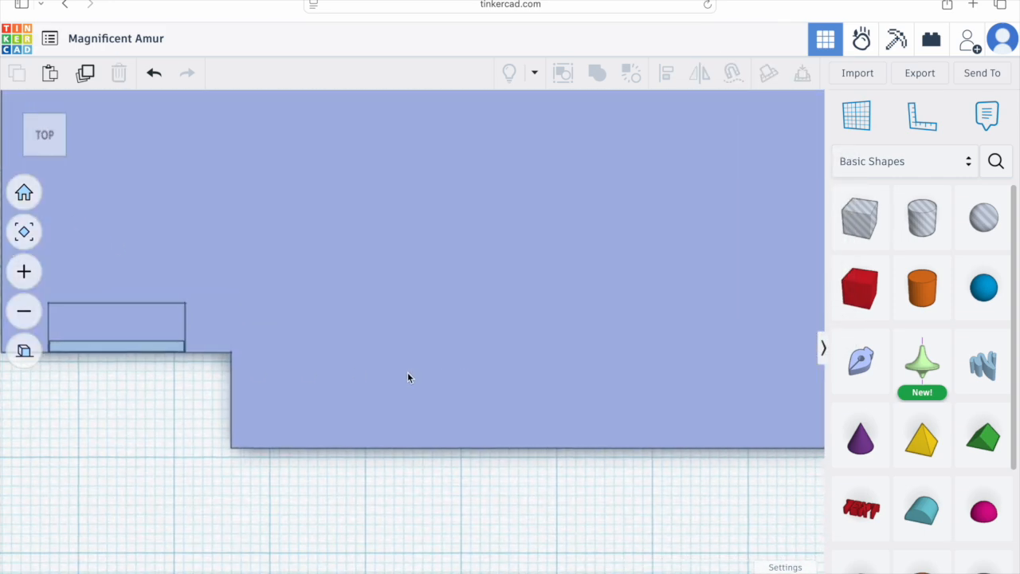
scroll(407, 372, down, 5)
scroll(424, 383, up, 1)
click(297, 345)
click(85, 73)
key(Right)
key(Right)
key(Right)
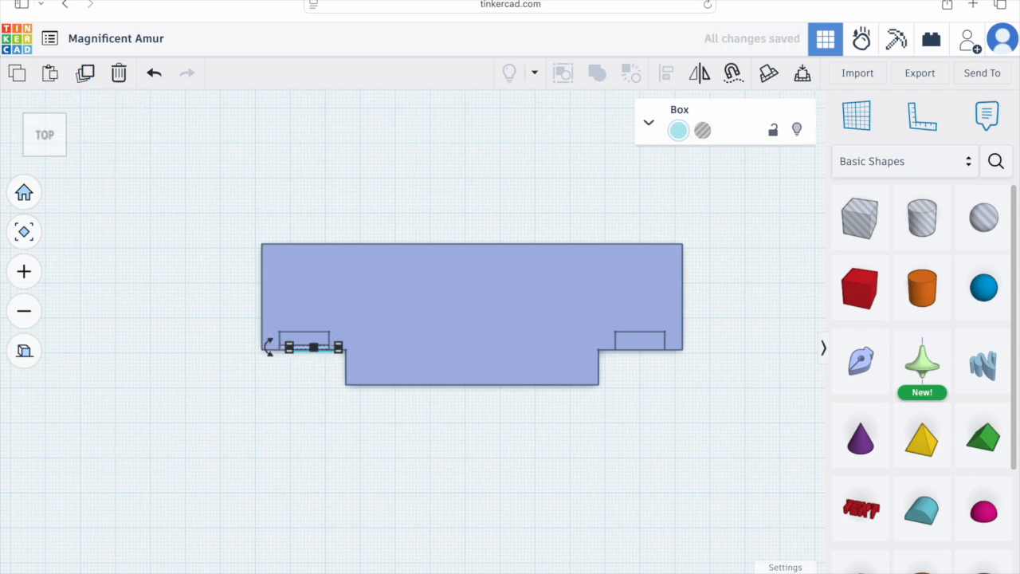
click(796, 572)
click(792, 544)
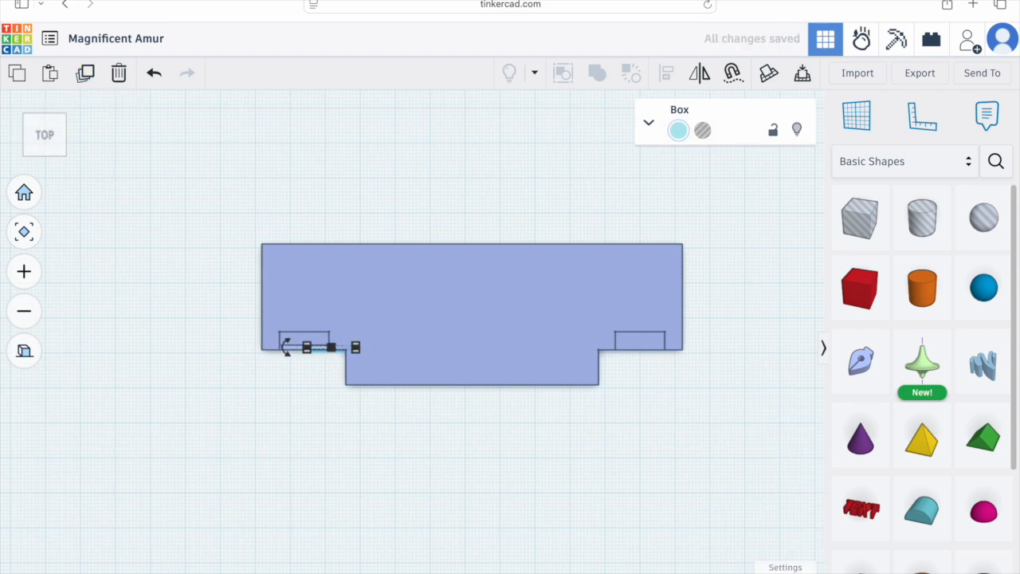
click(796, 572)
click(796, 467)
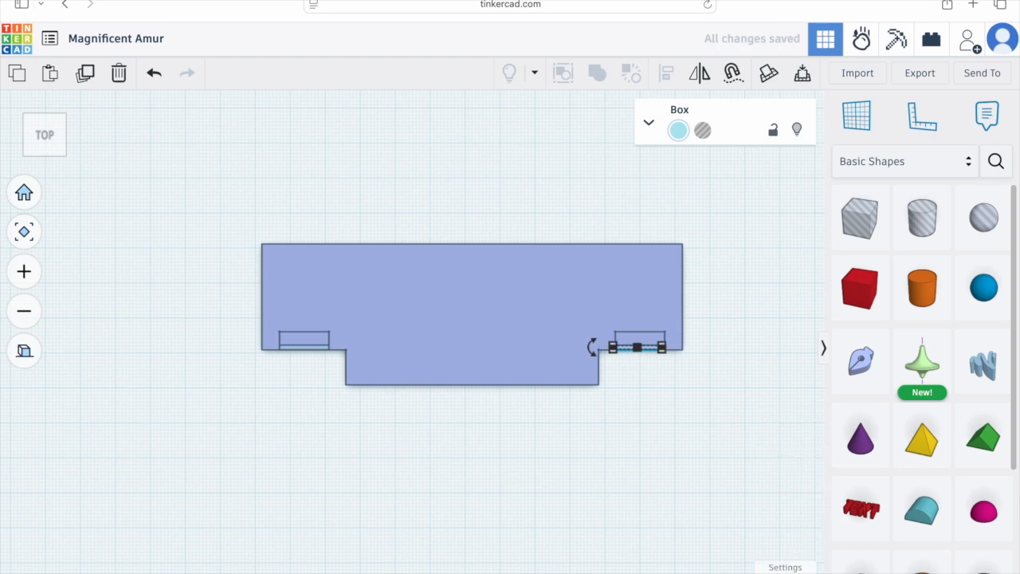
Step: Widen the right pocket's thin box from both ends to 14.50 mm
scroll(773, 380, up, 5)
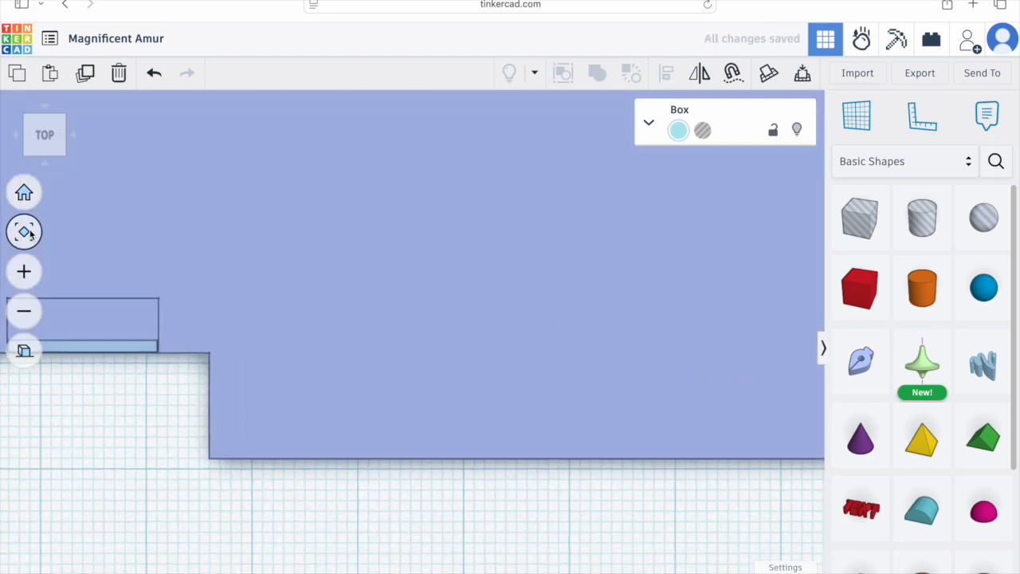
click(24, 231)
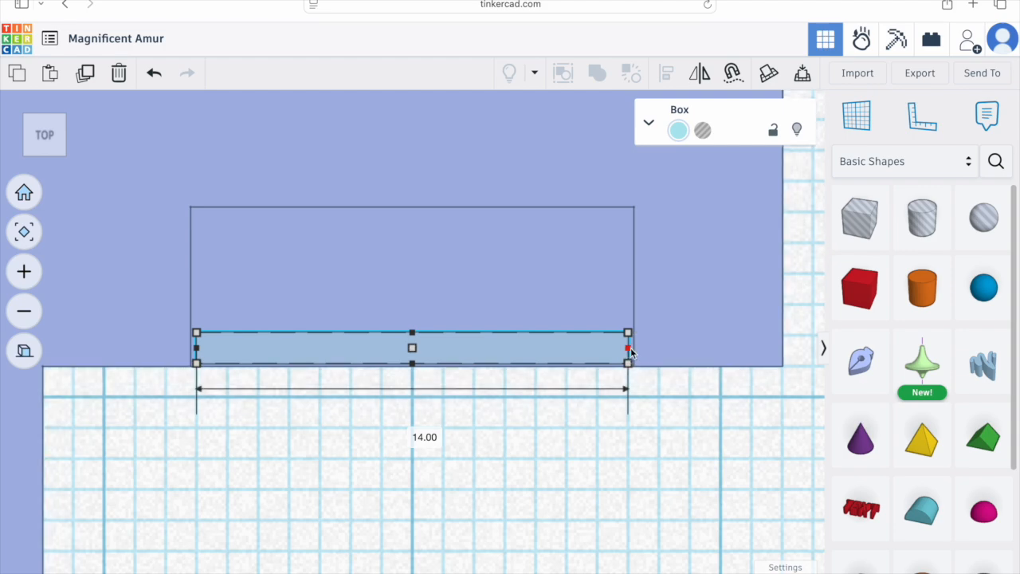
drag(628, 347, 635, 347)
drag(196, 348, 187, 348)
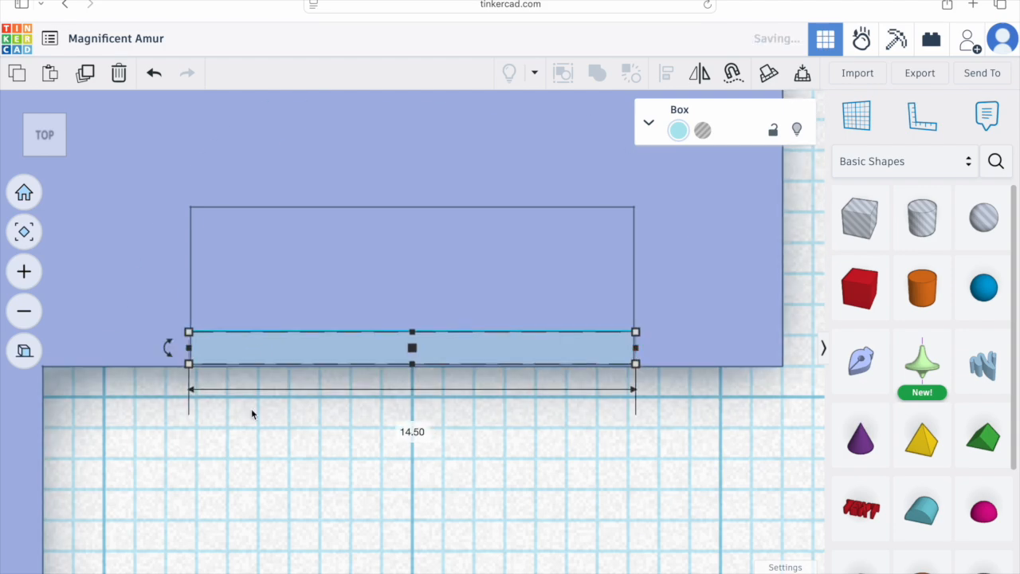
scroll(408, 424, down, 5)
right_drag(408, 424, 488, 392)
click(488, 392)
Step: Inspect the model from several views and search the community shape library for window
scroll(406, 406, down, 5)
scroll(328, 384, up, 2)
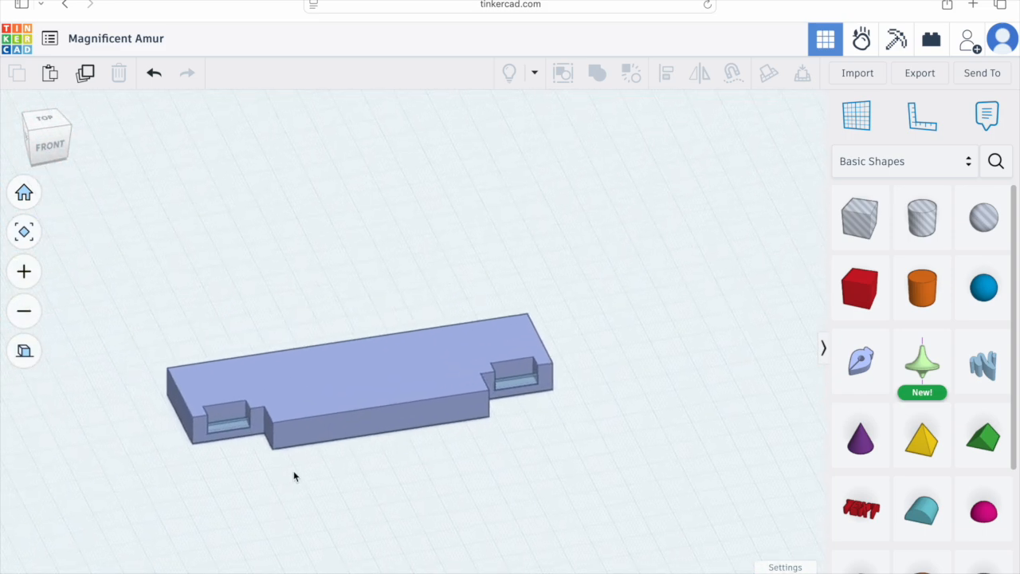
scroll(304, 409, up, 5)
middle_drag(345, 409, 366, 380)
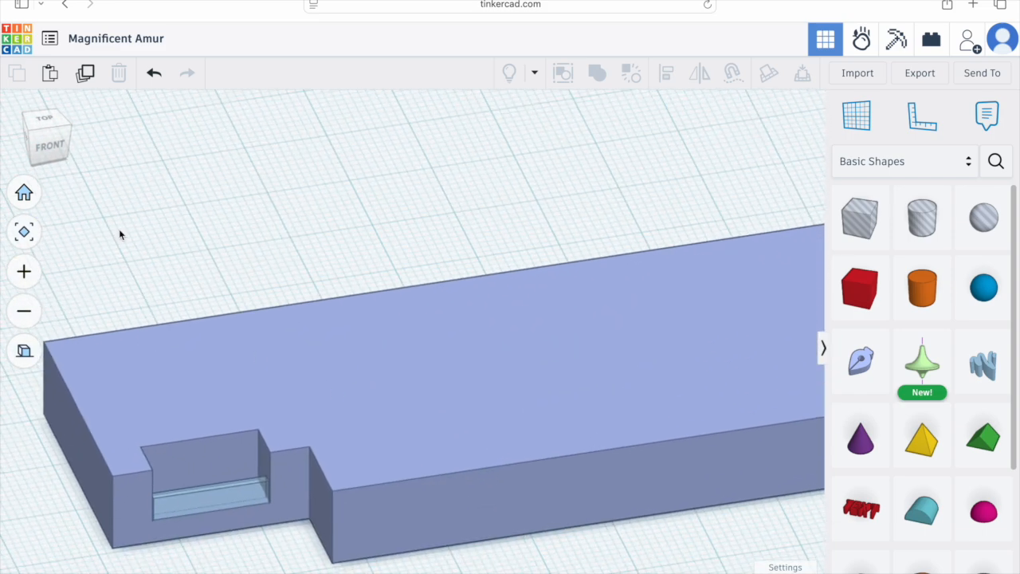
click(44, 120)
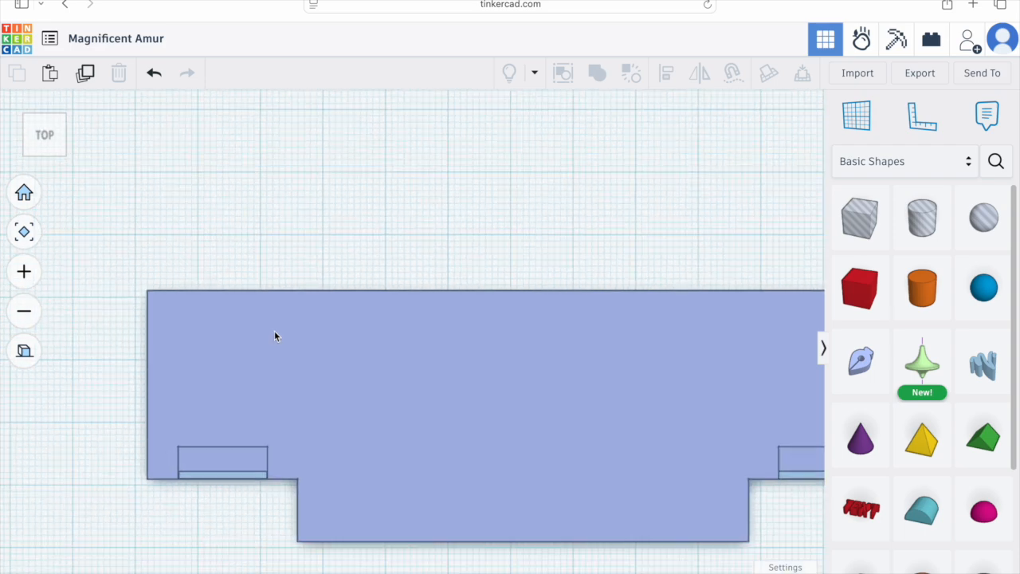
click(44, 151)
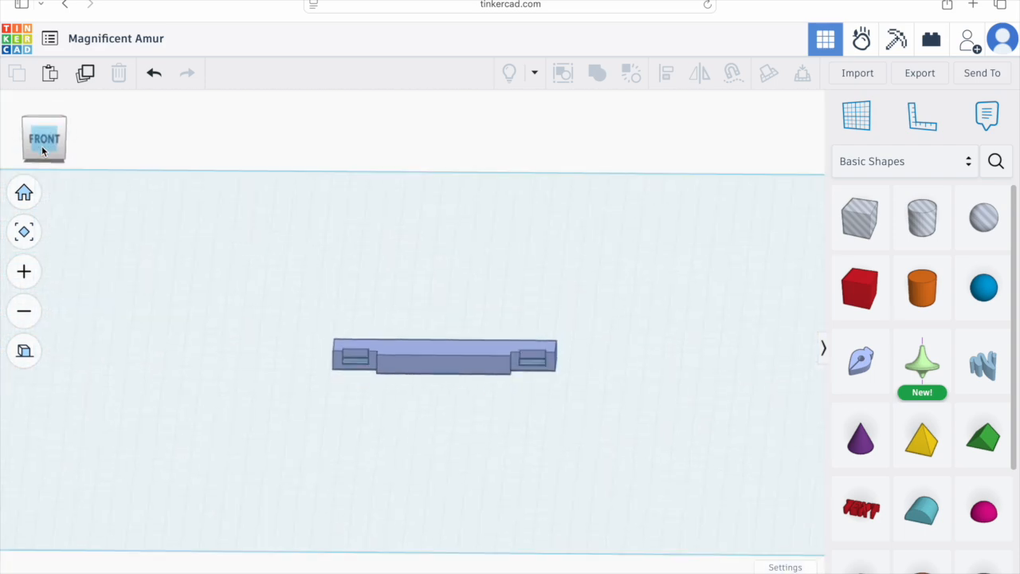
click(919, 166)
click(932, 114)
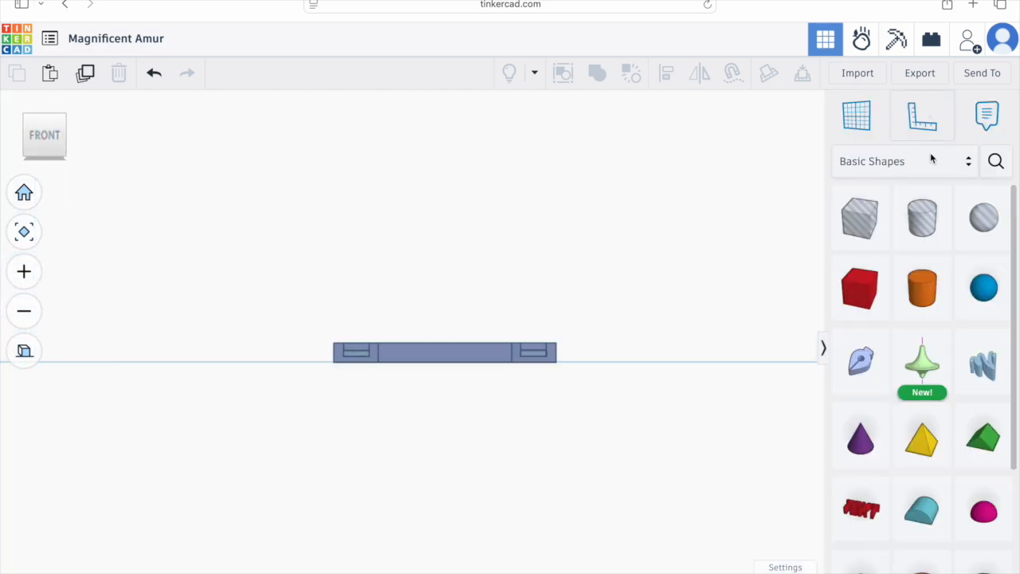
click(997, 163)
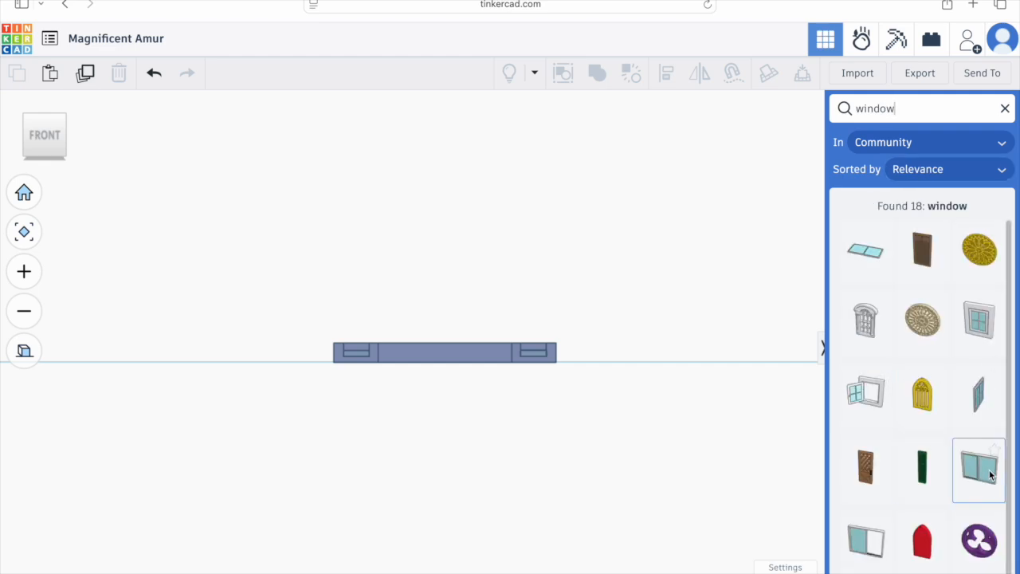
Step: Drag the Sliding Windows model from the search results onto the workplane
drag(985, 475, 350, 363)
right_drag(449, 310, 415, 334)
drag(383, 287, 226, 362)
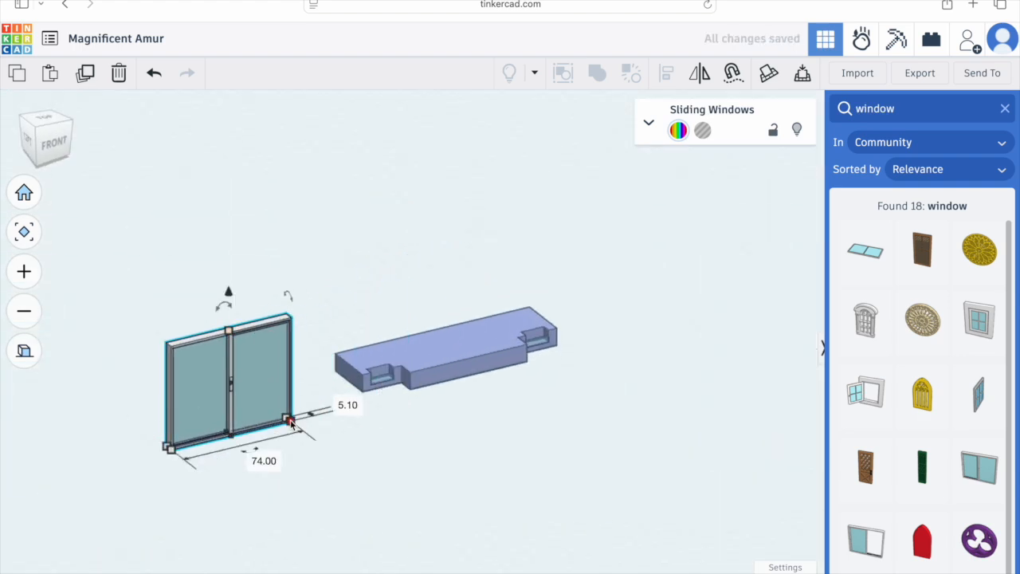
key(Return)
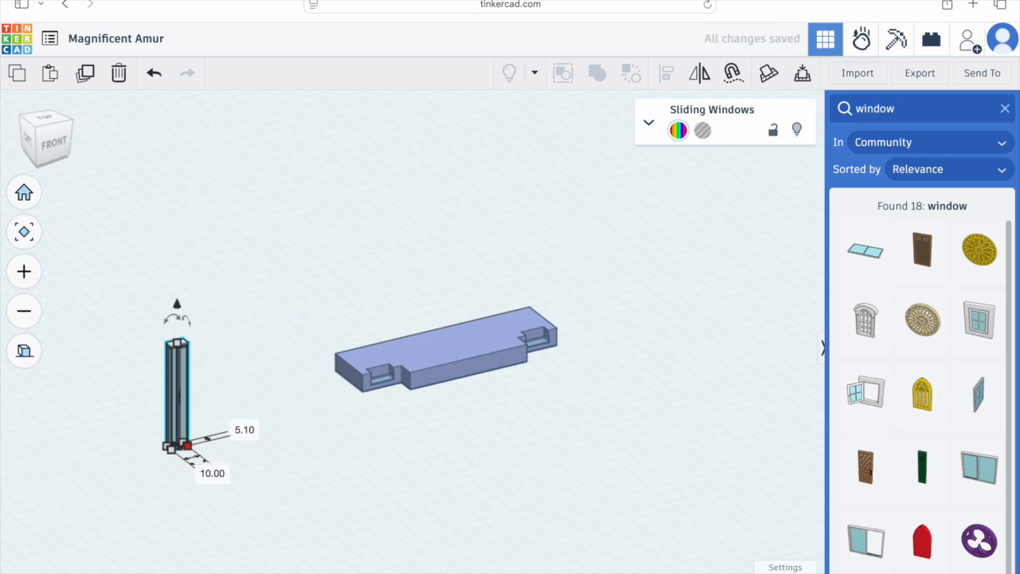
text(1)
key(Return)
key(super+z)
key(super+z)
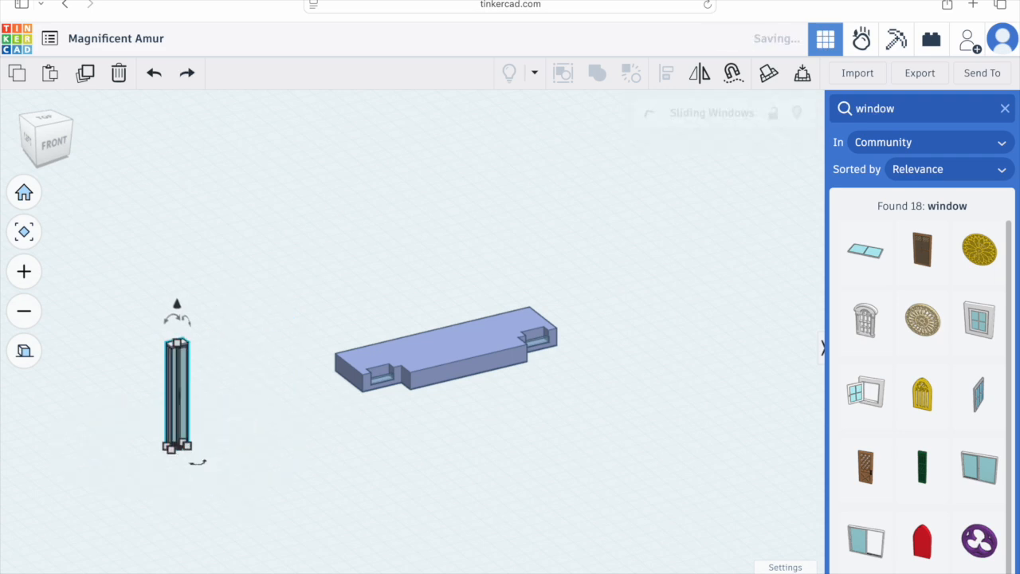
Step: Shrink the sliding window by its corner handle and switch to the front view
drag(292, 420, 196, 430)
scroll(52, 107, up, 3)
click(53, 142)
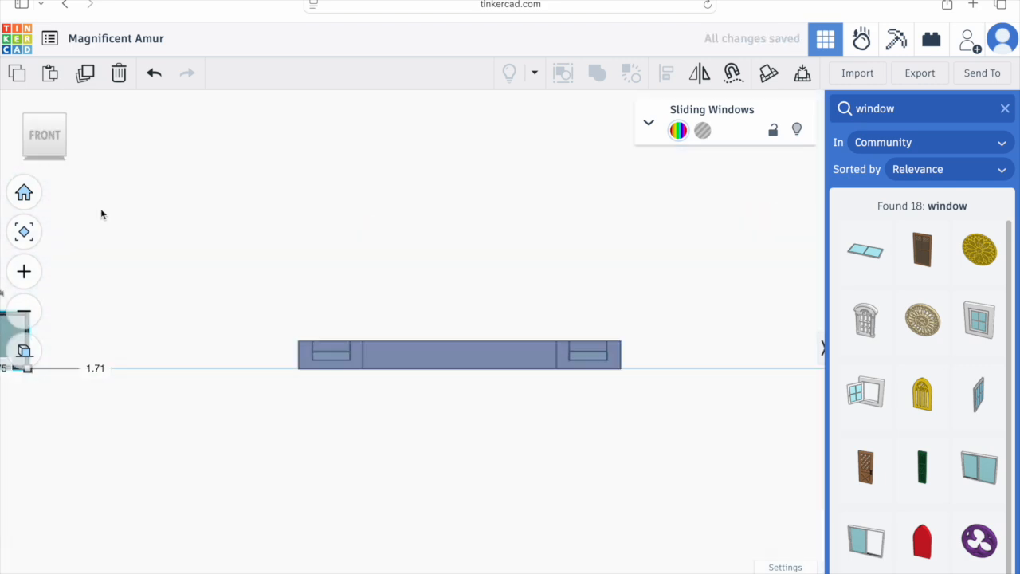
Step: Nudge the window rightward until it sits over the left pocket, changing the snap grid in between
key(Right)
key(Right)
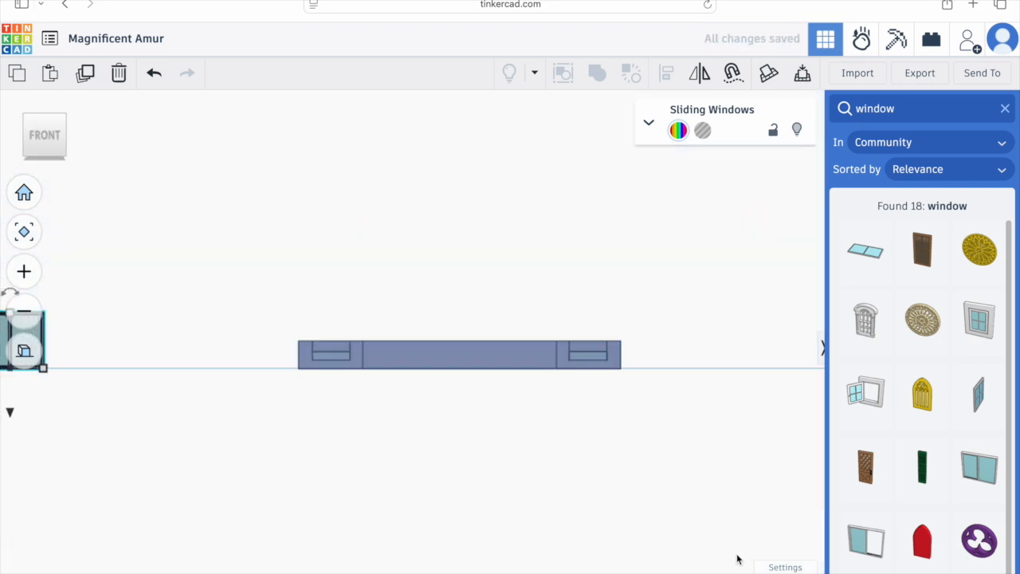
click(779, 573)
click(794, 505)
key(Right)
key(Right)
key(Right)
key(Right)
key(Right)
key(Right)
key(Right)
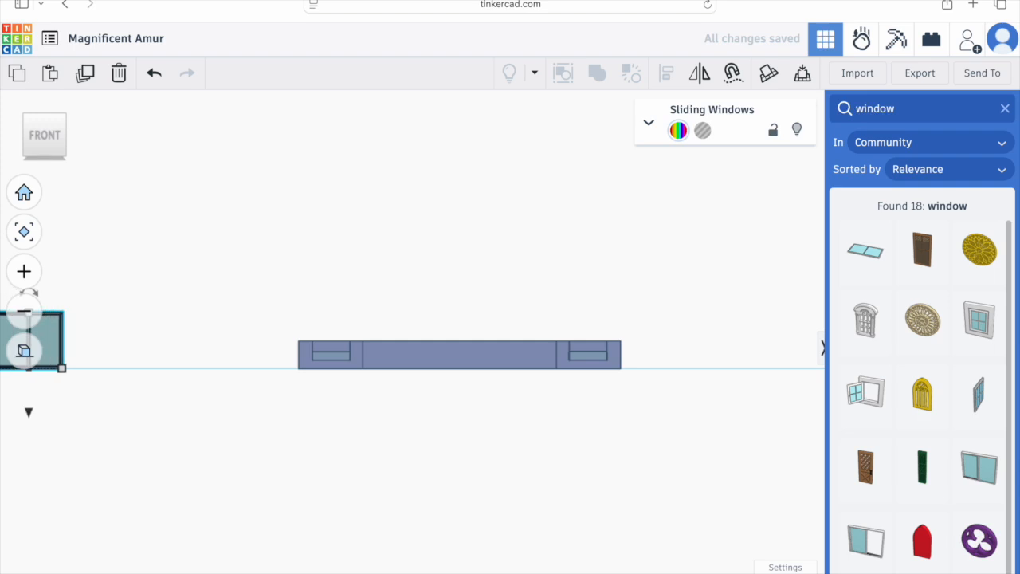
key(Right)
key(Right)
key(Right)
key(Right)
key(Right)
key(Right)
key(Right)
key(Right)
key(Right)
key(Right)
key(Right)
key(Right)
key(Right)
key(Right)
key(Right)
key(Right)
key(Right)
key(Right)
key(Right)
key(Right)
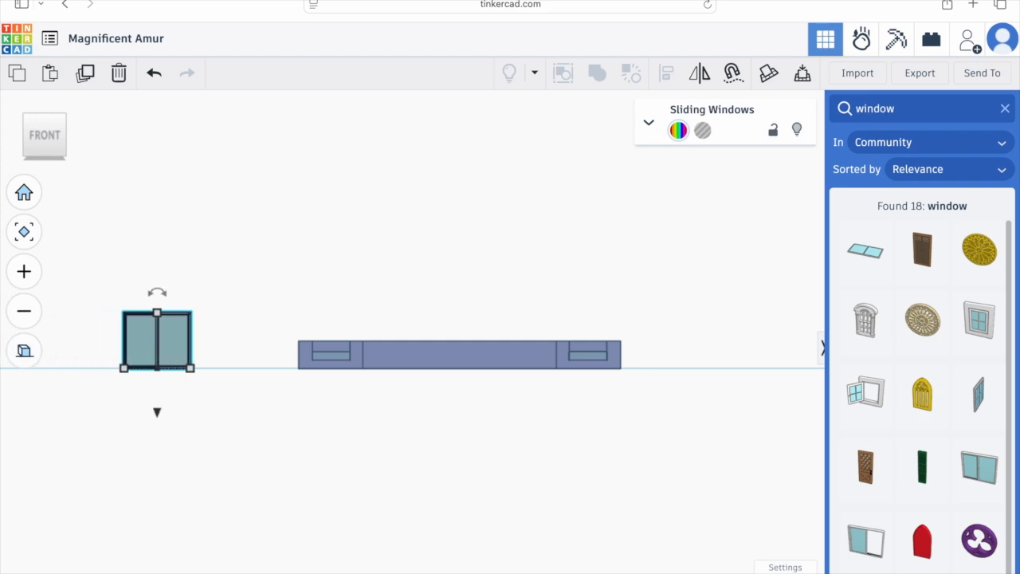
key(Right)
key(Right)
key(Right)
key(Right)
key(Right)
key(Right)
key(Right)
key(Right)
key(Right)
key(Right)
key(Right)
key(Right)
key(Right)
key(Right)
key(Right)
key(Right)
key(Right)
key(Right)
key(Right)
key(Right)
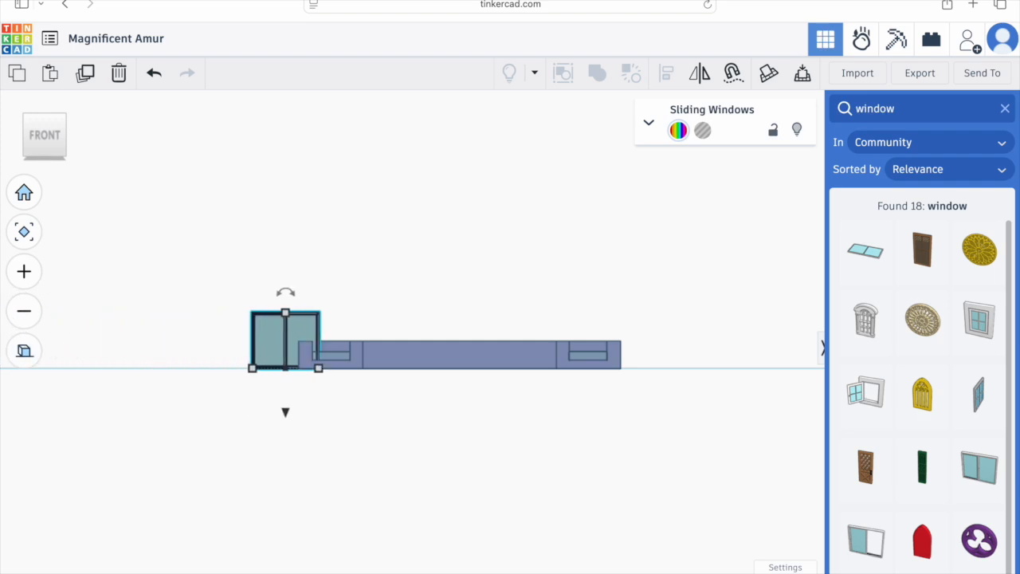
key(Right)
key(Right)
key(Right)
key(Right)
key(Right)
key(Right)
key(Right)
key(Right)
key(Right)
key(Right)
key(Right)
key(Right)
key(Right)
key(Right)
key(Right)
key(Right)
key(Right)
key(Right)
key(Right)
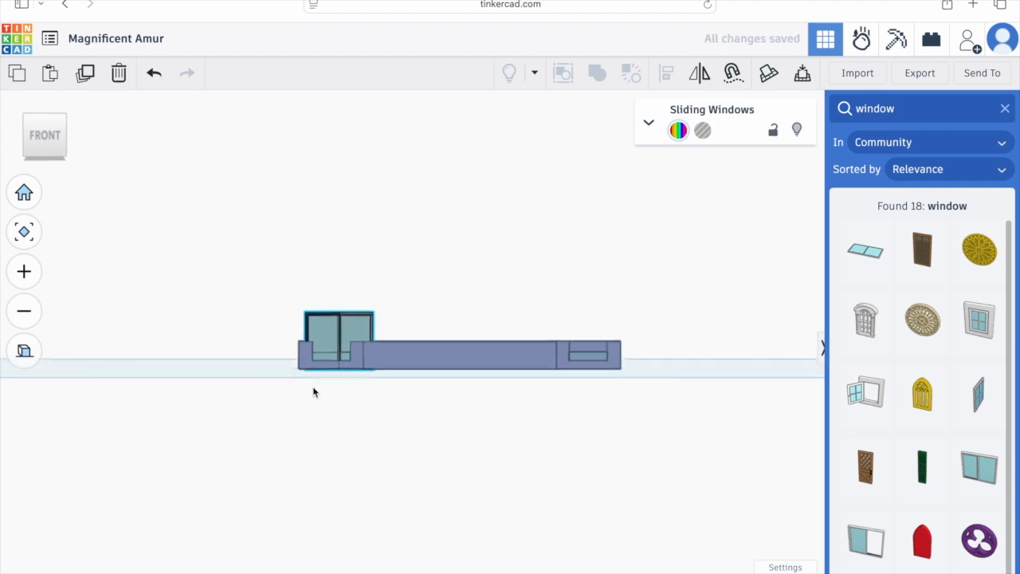
Step: Lower the window's height to 11 mm above the left pocket
right_drag(314, 391, 311, 347)
scroll(311, 347, up, 5)
scroll(311, 343, up, 2)
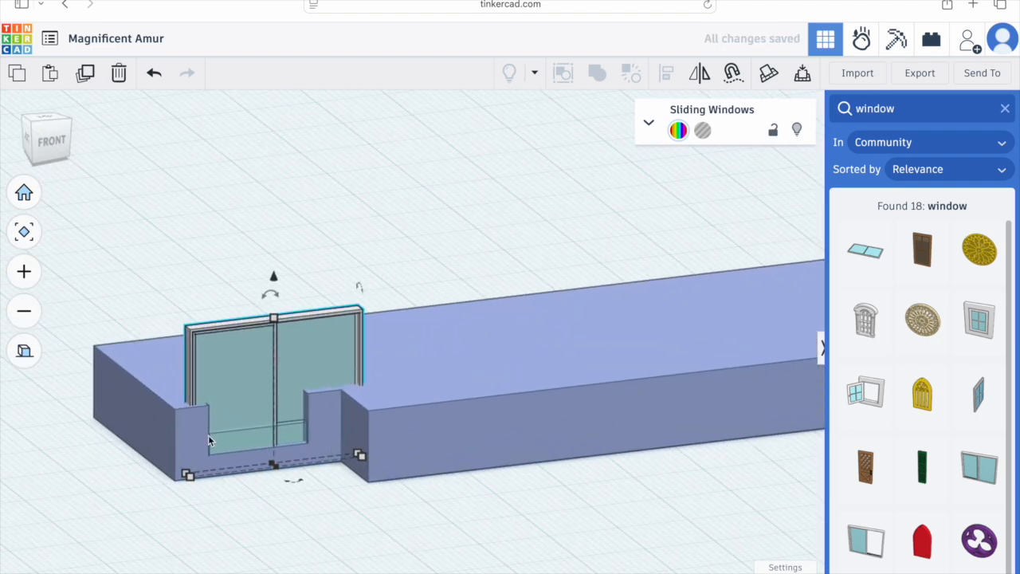
drag(275, 319, 273, 386)
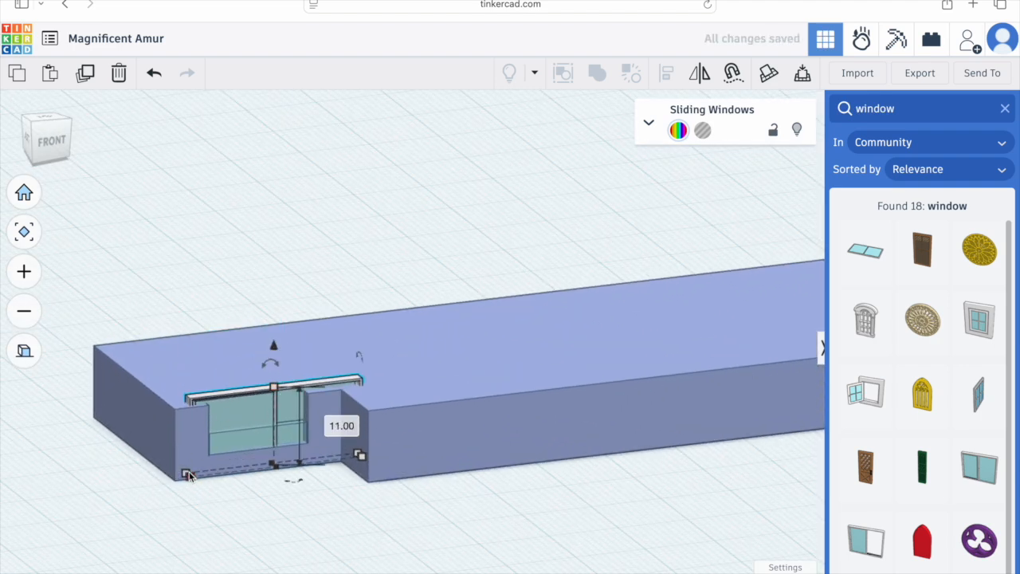
Step: Resize the window's footprint to fit the left pocket and set its height to 7 mm
right_drag(185, 477, 253, 507)
drag(244, 505, 324, 476)
drag(364, 391, 368, 421)
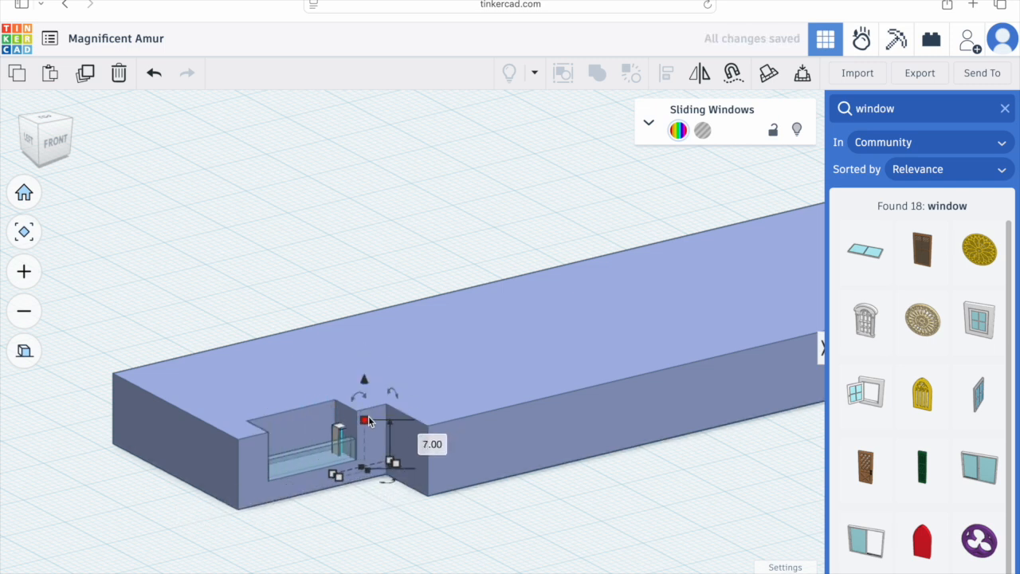
Step: Lift the window above the plate and, in front view, lower it to 11 mm elevation
drag(365, 380, 363, 276)
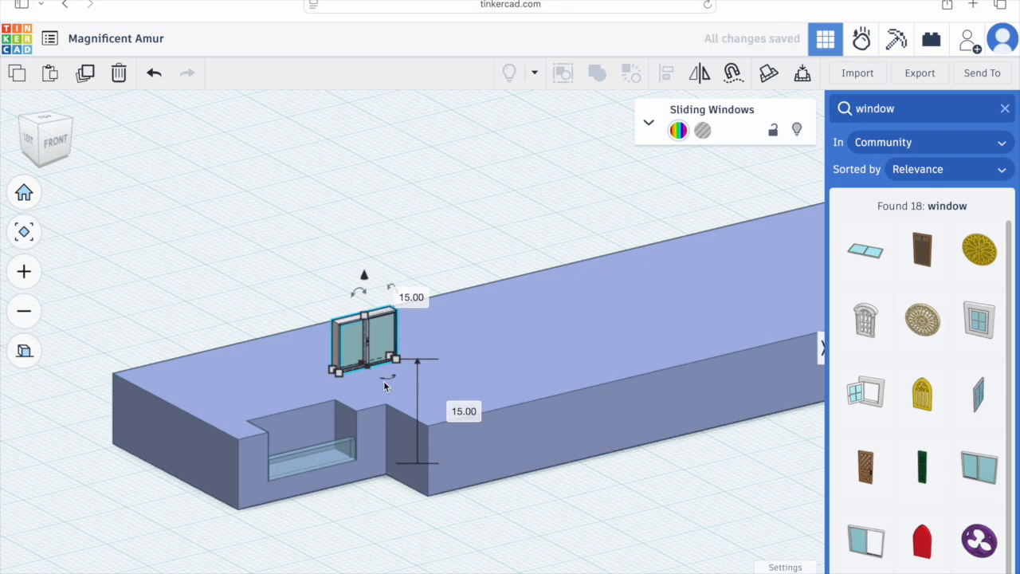
click(54, 142)
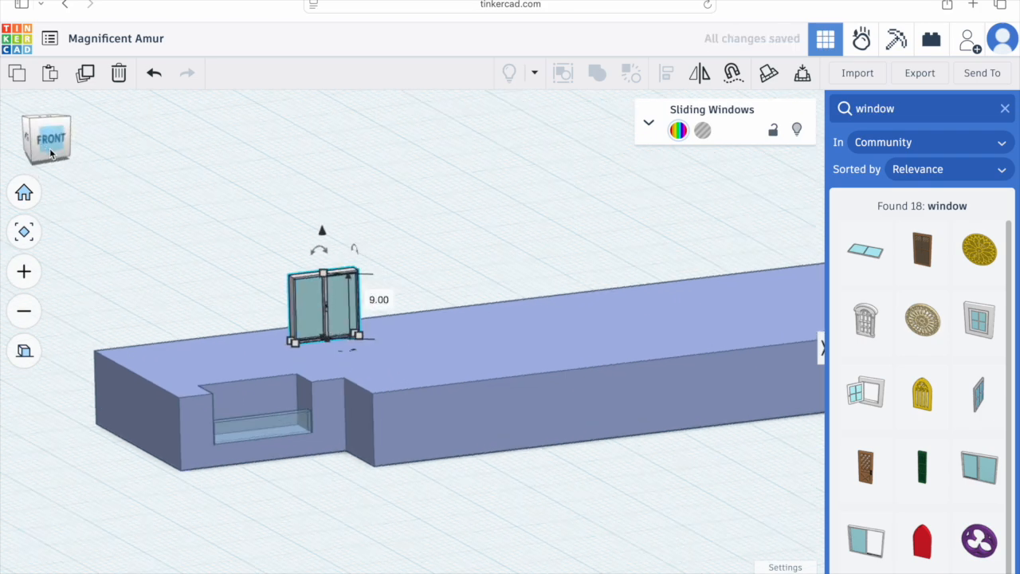
drag(266, 252, 185, 318)
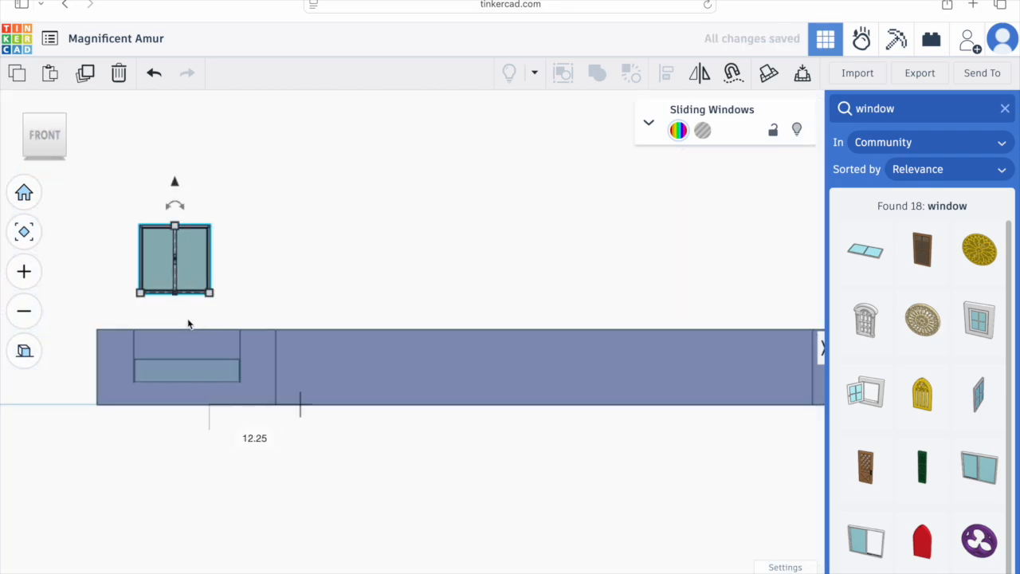
drag(188, 179, 191, 212)
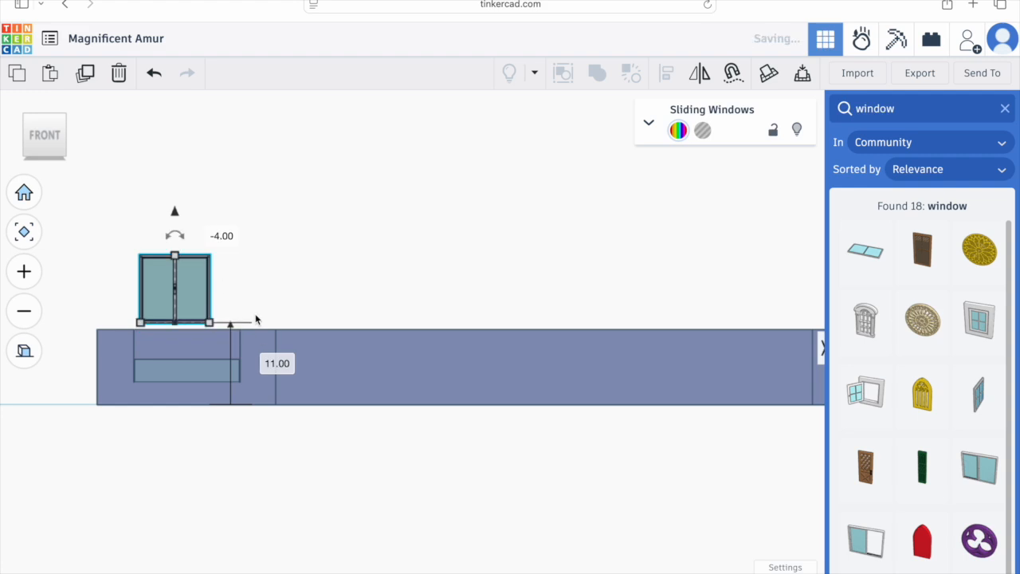
Step: Adjust the window's footprint depth in the 3D view so it fits the left pocket
right_drag(257, 319, 342, 345)
scroll(286, 394, up, 5)
drag(268, 459, 215, 456)
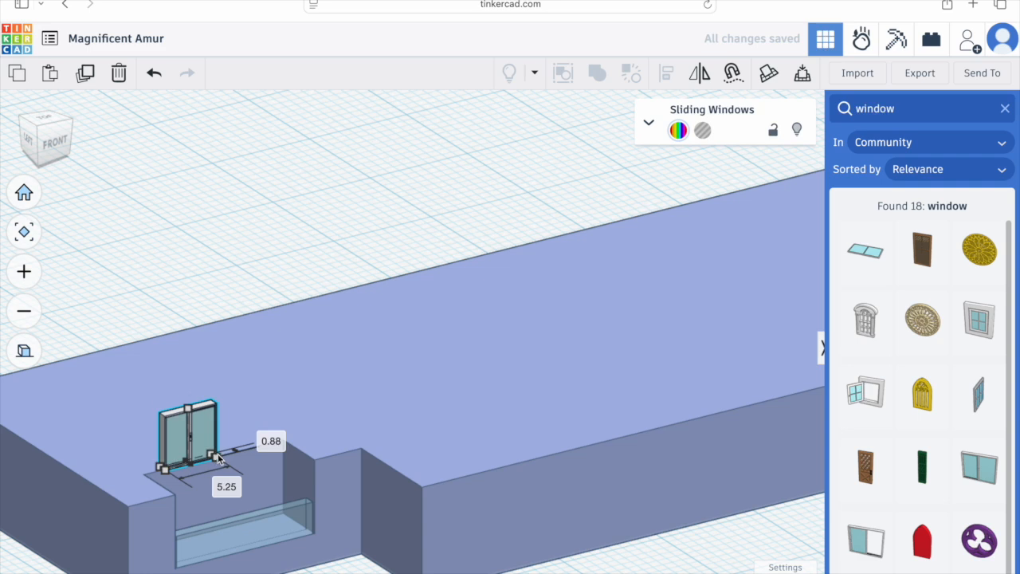
Step: Lower the window into the left pocket, setting its height to 7 mm and its elevation to 3 mm
click(57, 147)
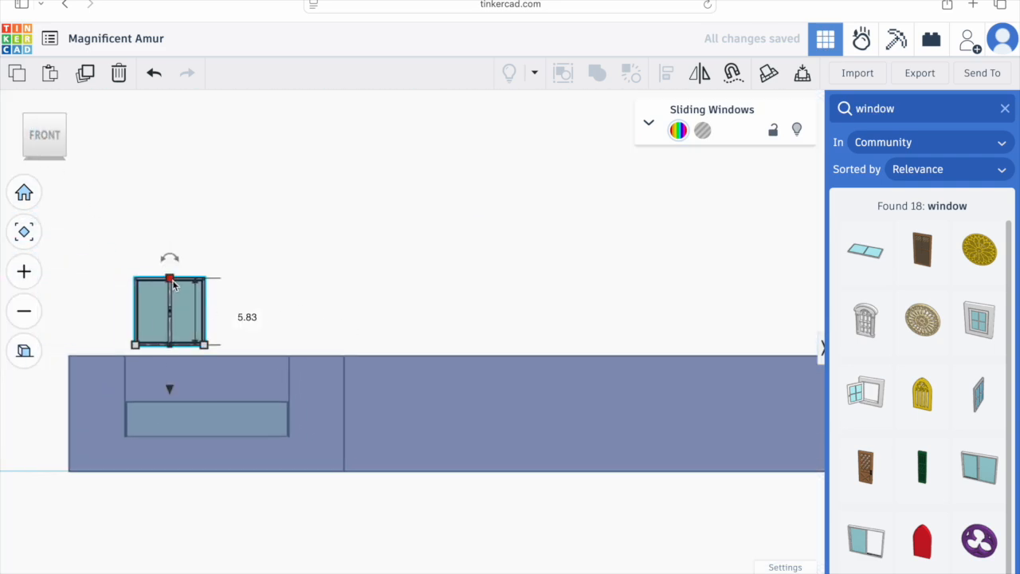
drag(169, 388, 178, 470)
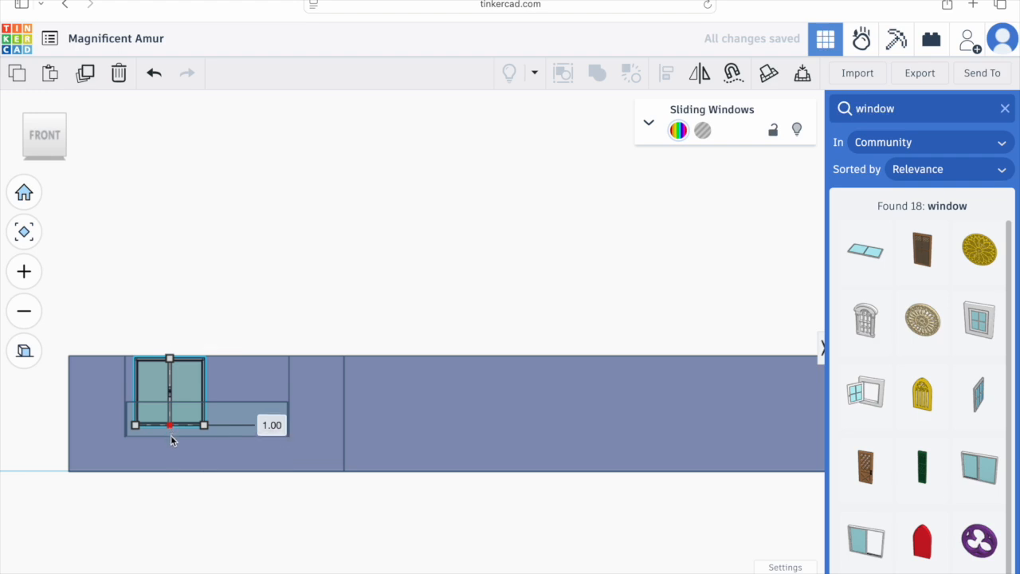
drag(169, 358, 172, 347)
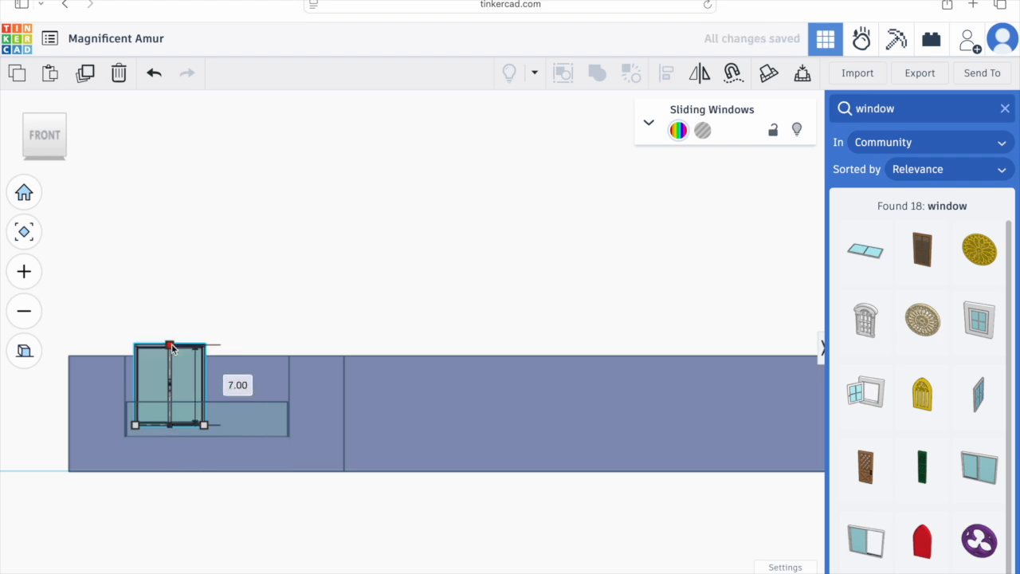
drag(169, 468, 169, 480)
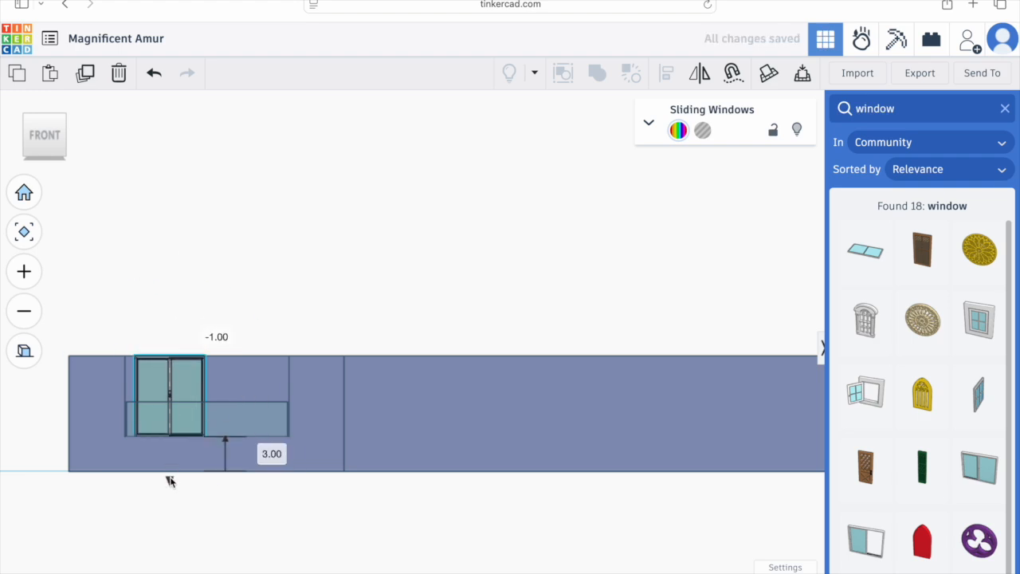
Step: Trim the window's width slightly using a corner handle in the 3D view
click(186, 386)
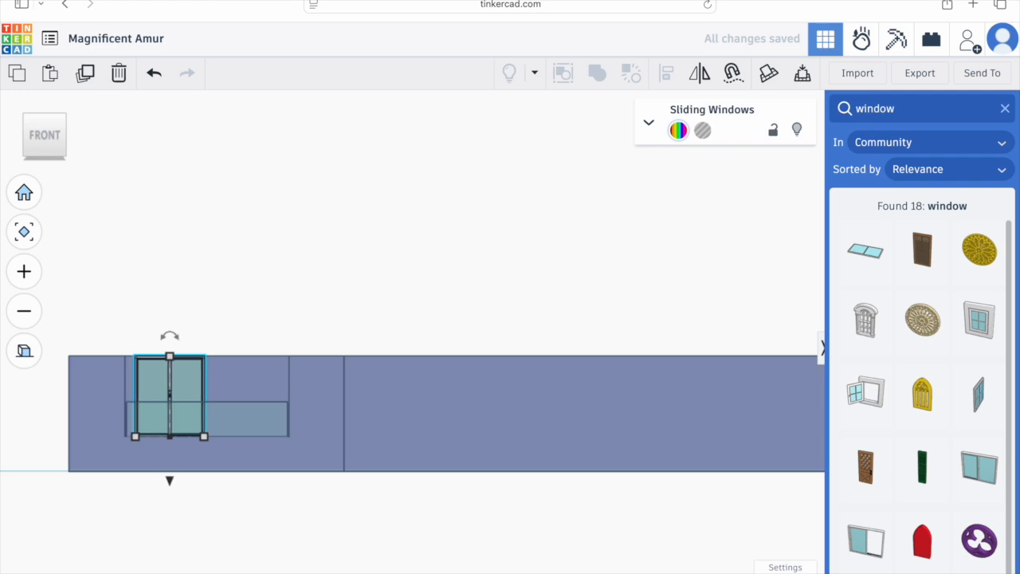
right_drag(206, 439, 248, 564)
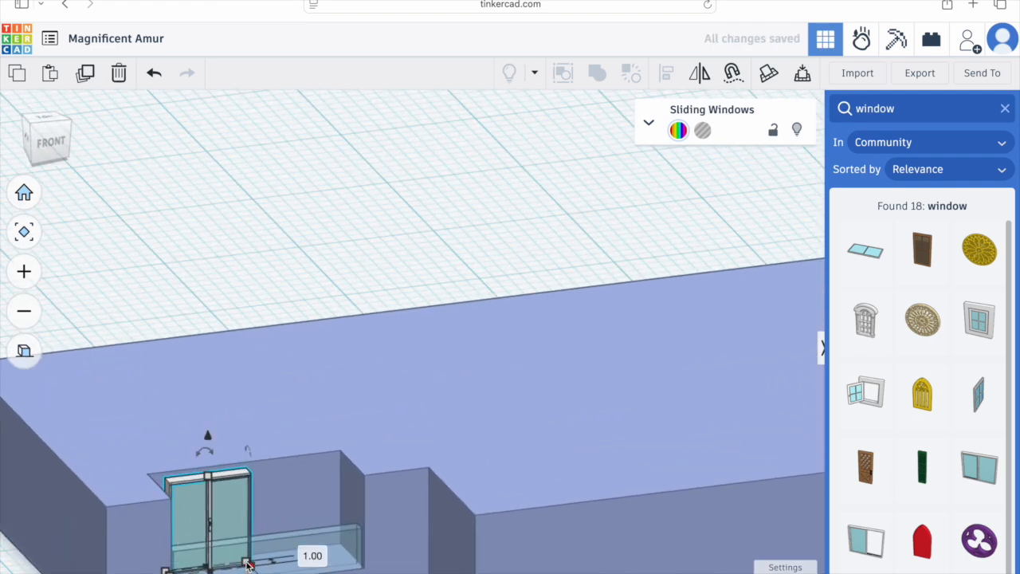
drag(248, 564, 238, 564)
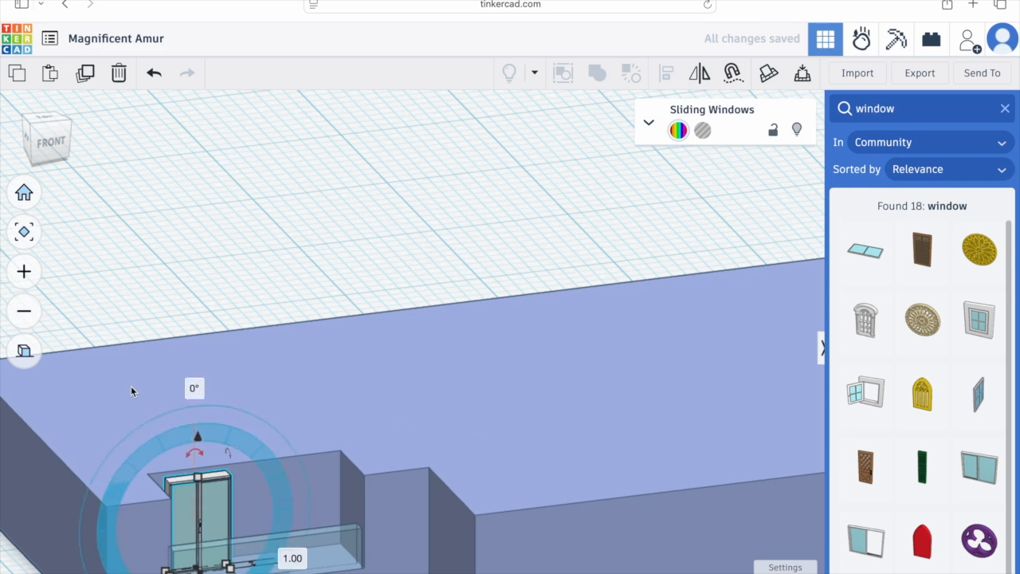
Step: Duplicate the window and nudge the copy rightward so two windows sit side by side in the left pocket
click(51, 147)
click(85, 73)
key(Right)
key(Right)
key(Right)
key(Right)
key(Right)
key(Right)
key(Right)
key(Right)
key(Left)
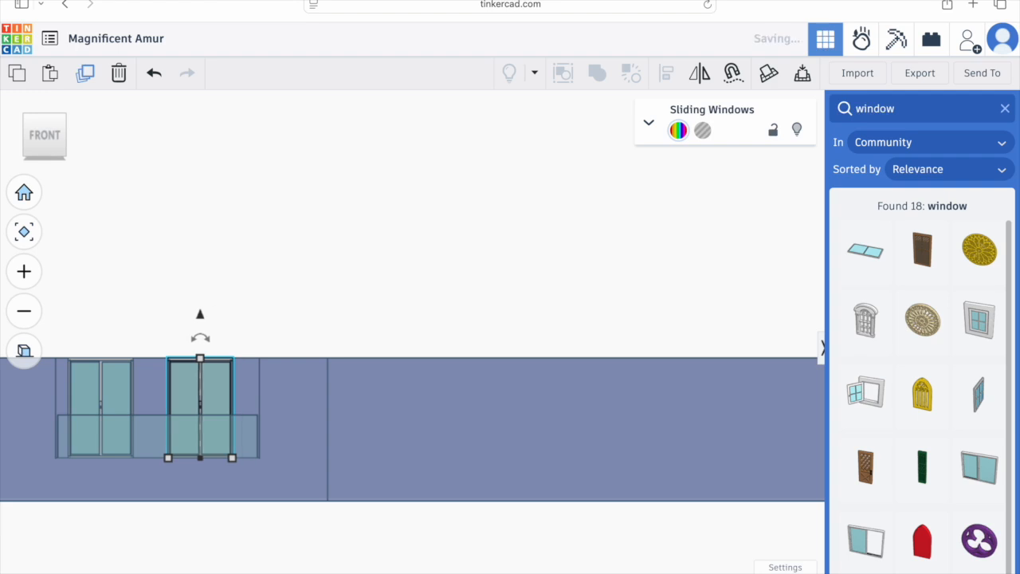
key(Right)
click(391, 424)
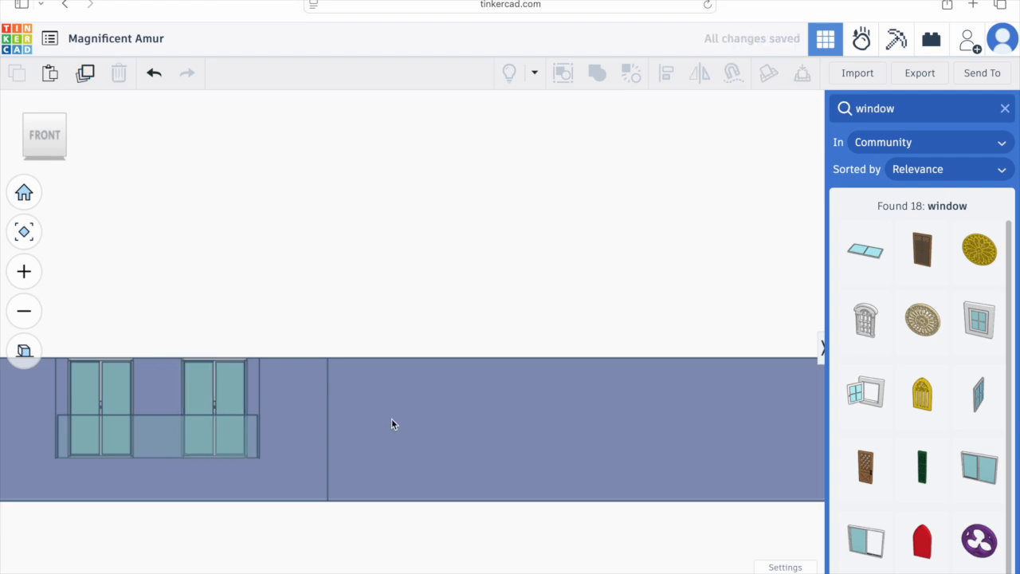
Step: Select both windows in the left pocket and nudge them one step toward the back in top view
click(230, 381)
shift+click(109, 398)
right_drag(177, 355, 192, 431)
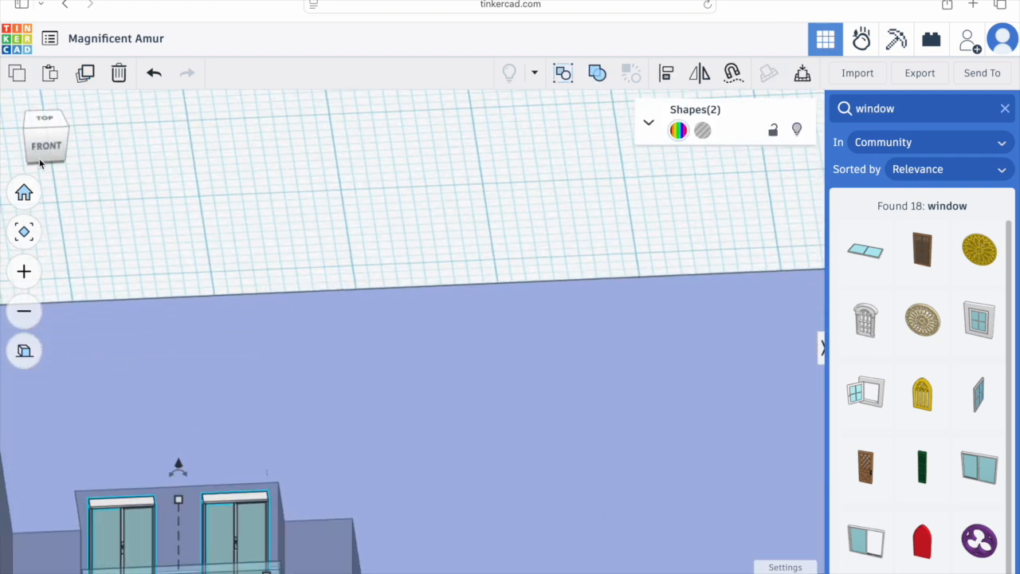
click(45, 121)
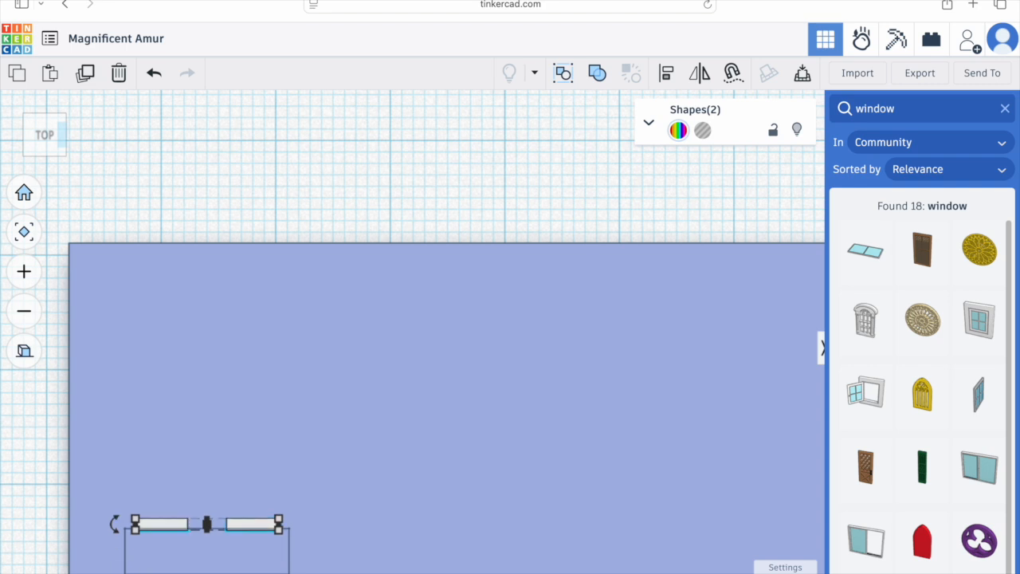
key(Up)
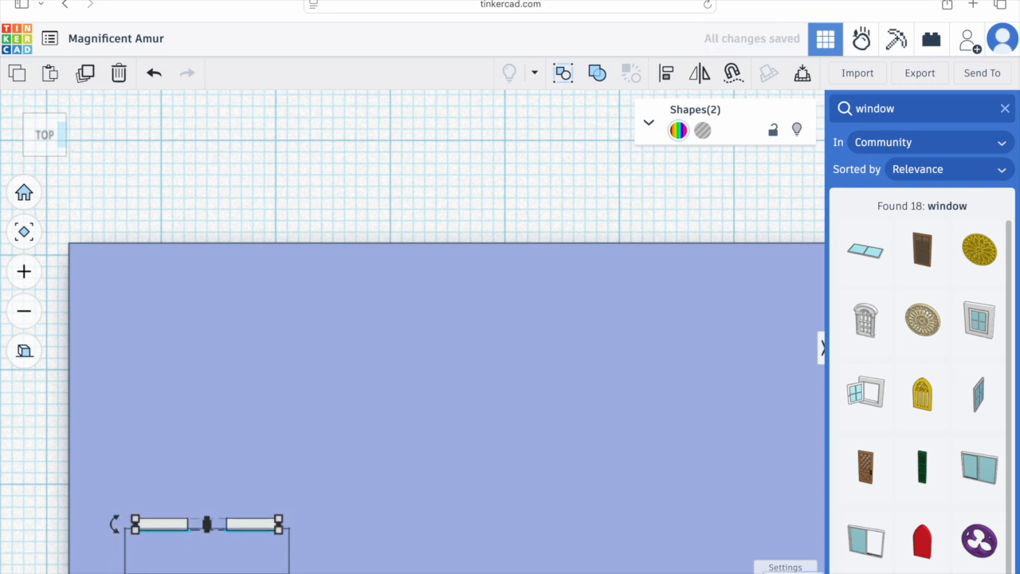
click(792, 468)
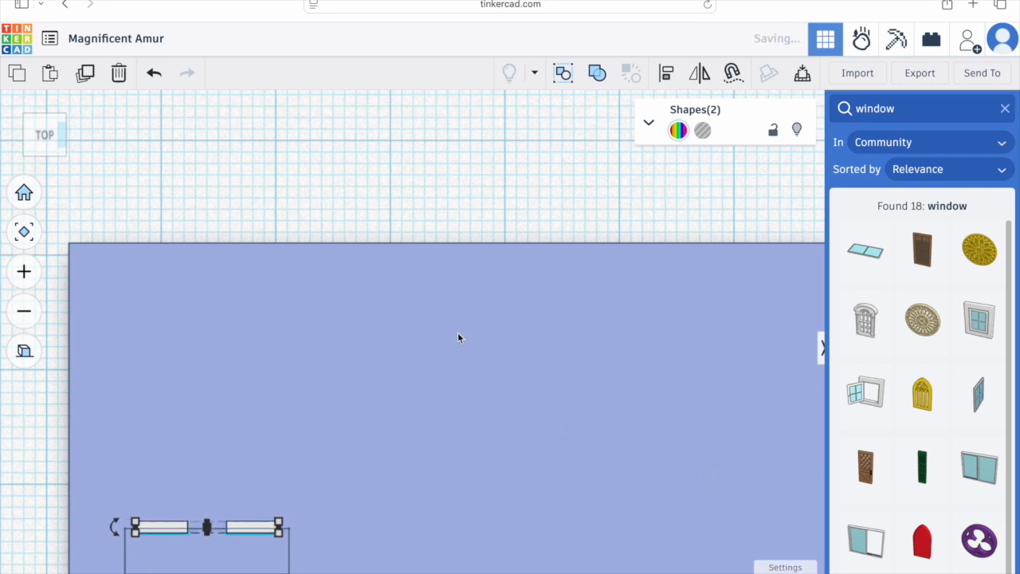
scroll(457, 337, down, 5)
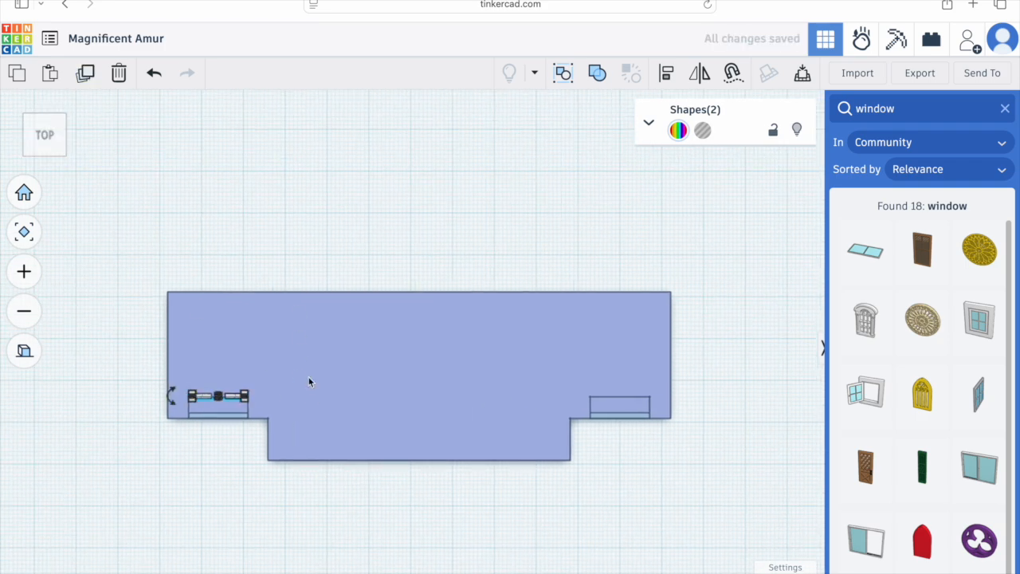
Step: Copy the window pair into the right pocket, switching the snap grid to 0.25 mm for the final placement
click(793, 561)
click(791, 543)
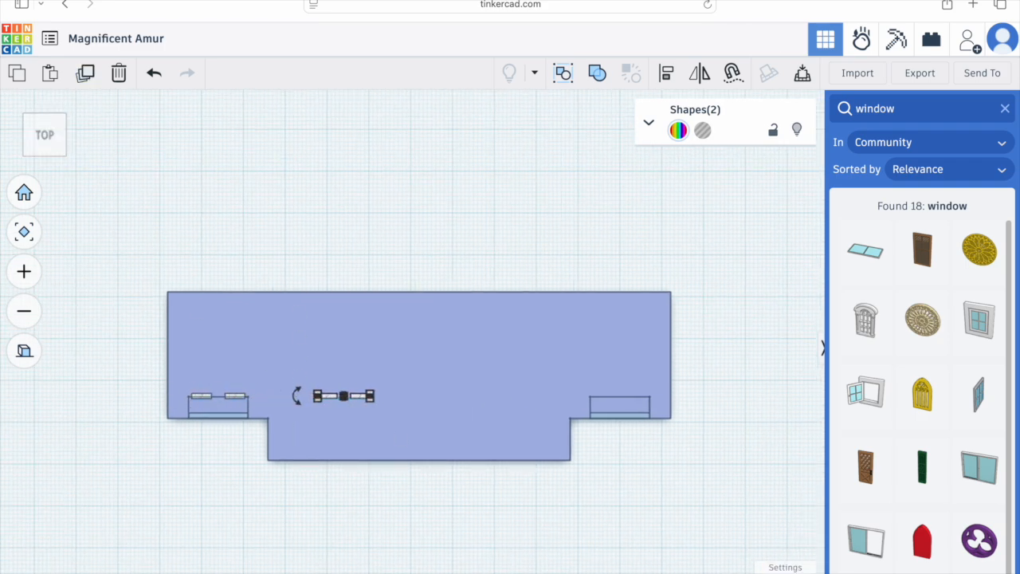
click(789, 566)
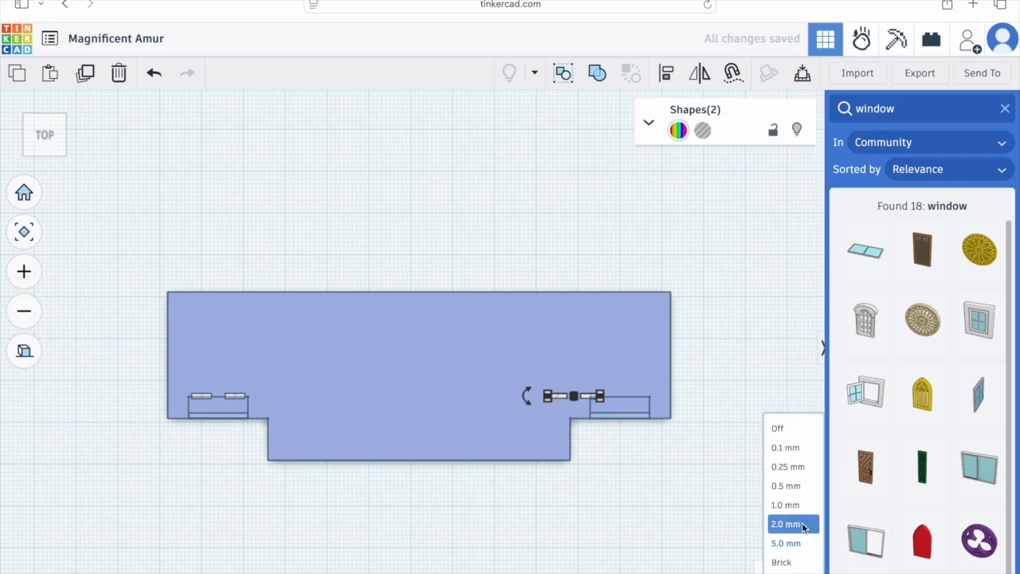
click(797, 468)
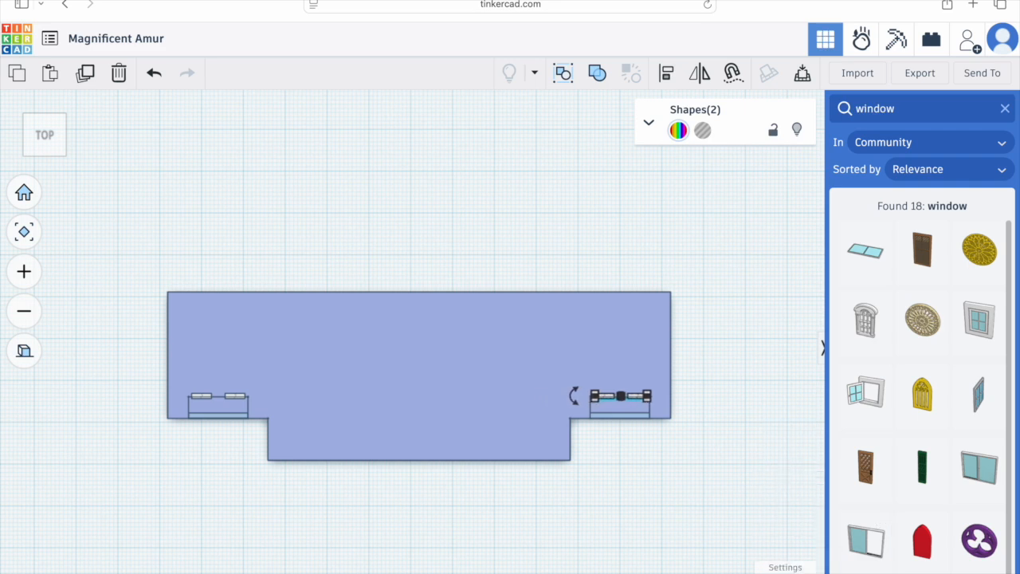
click(709, 438)
Step: Inspect the window pairs in both pockets from an orbiting perspective view
right_drag(621, 460, 601, 359)
scroll(630, 375, up, 5)
scroll(658, 389, down, 5)
scroll(289, 326, up, 2)
click(24, 351)
right_drag(200, 407, 258, 447)
click(259, 433)
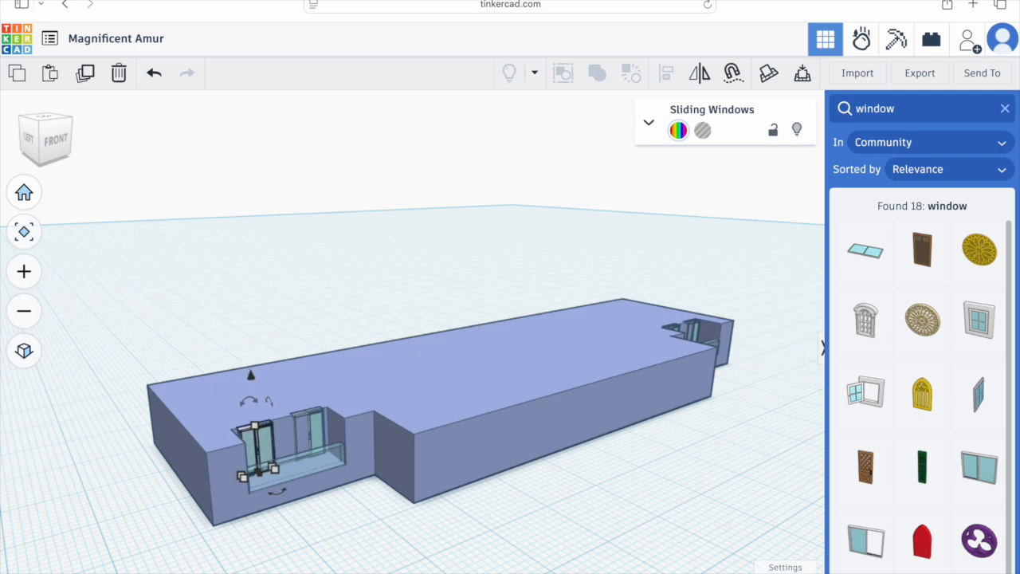
Step: Select a window in the right pocket and nudge it one step forward
click(311, 438)
click(459, 511)
middle_drag(460, 512, 339, 477)
click(387, 392)
click(424, 419)
click(423, 372)
scroll(422, 373, up, 3)
right_drag(406, 363, 470, 432)
click(522, 367)
click(365, 439)
click(365, 439)
key(Down)
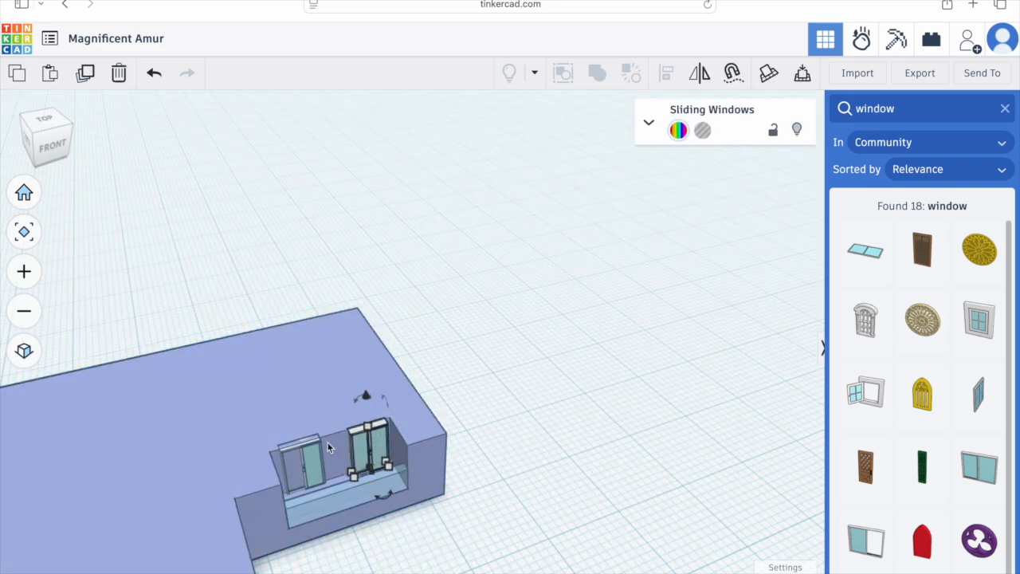
Step: Select the other window in the right pocket and shift it slightly to align with its neighbour
double_click(316, 460)
click(306, 443)
click(447, 460)
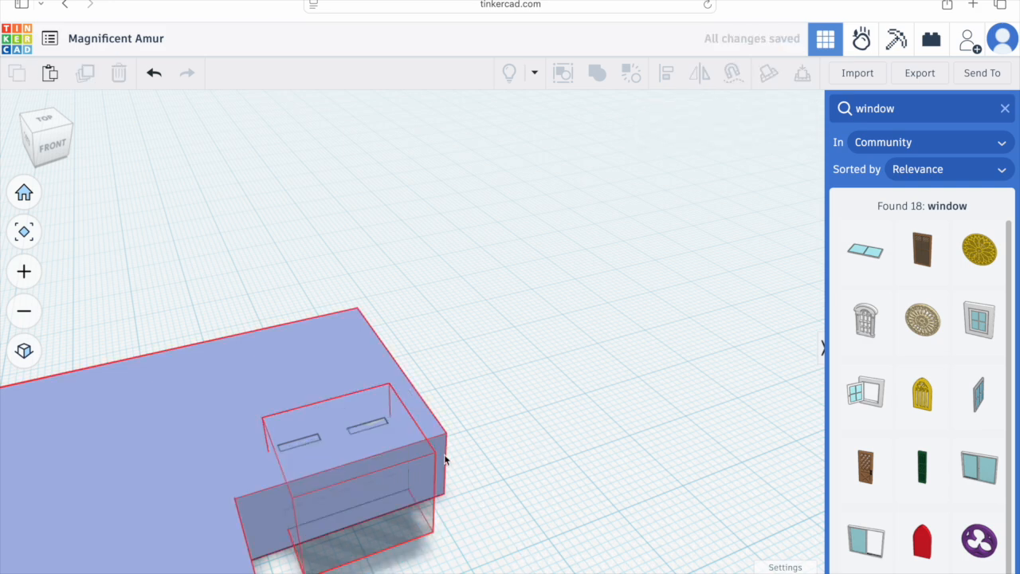
click(318, 470)
double_click(310, 468)
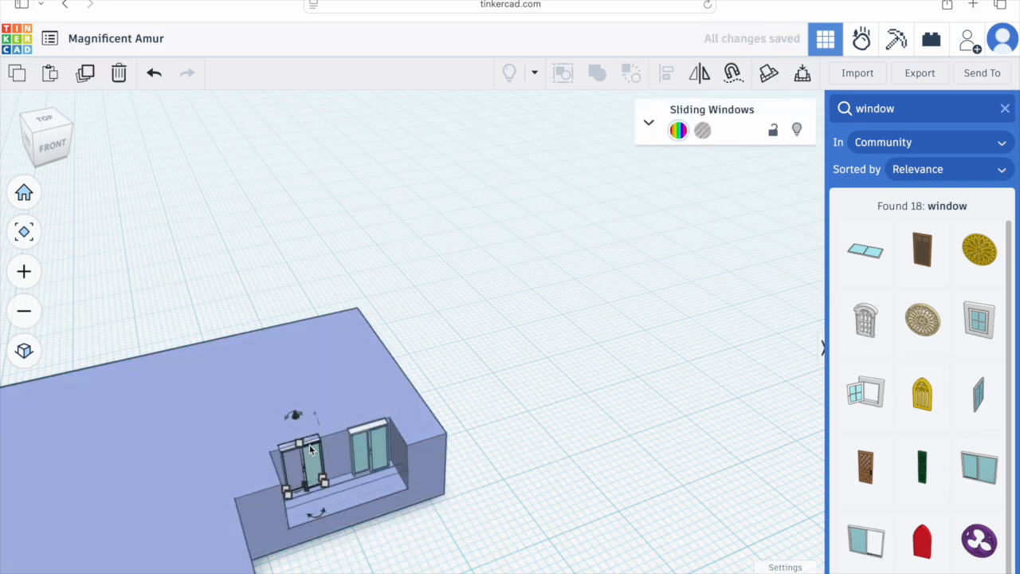
click(479, 445)
mouse_move(479, 446)
right_down()
mouse_move(438, 524)
mouse_move(414, 501)
mouse_move(460, 475)
mouse_move(463, 442)
mouse_move(510, 433)
mouse_move(474, 445)
right_up()
click(45, 121)
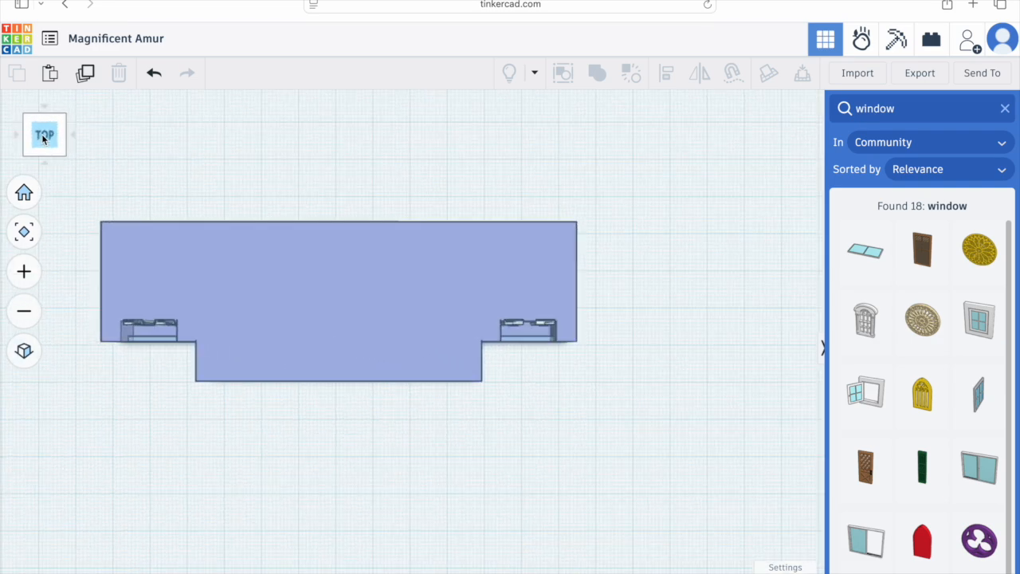
Step: Clear the search and place a box hole on the plate's front tab
click(1005, 110)
drag(860, 217, 271, 370)
click(24, 351)
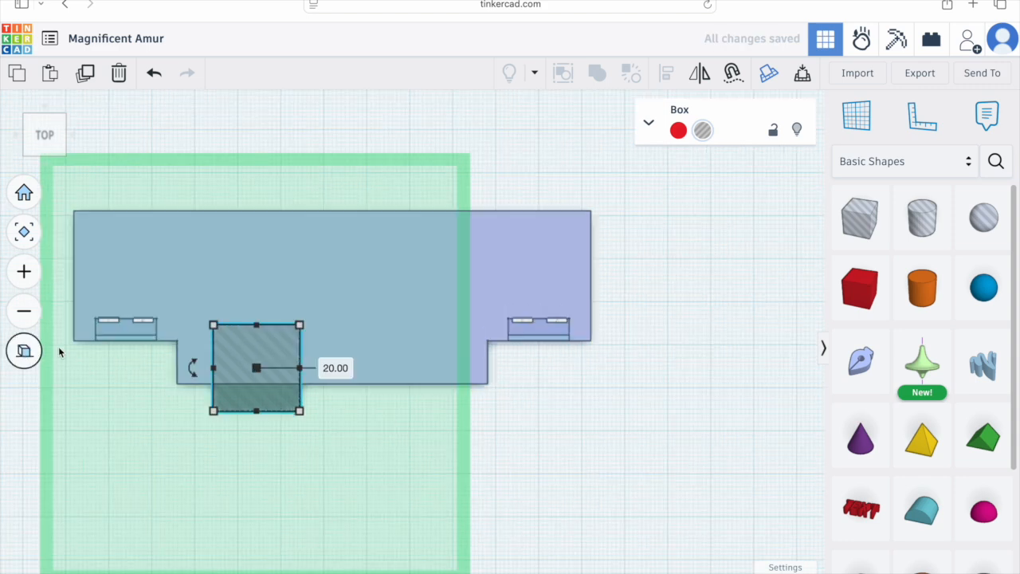
Step: Nudge the box hole left toward the tab's left edge, switching the snap grid to 1.0 mm
key(Left)
key(Left)
key(Left)
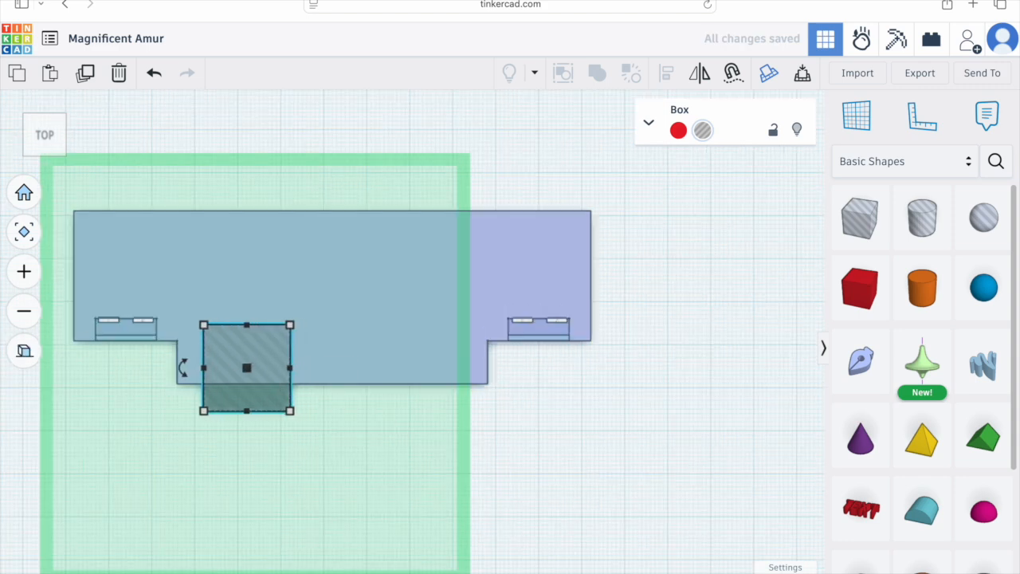
click(799, 572)
click(796, 504)
key(Left)
key(Left)
key(Left)
key(Left)
key(Left)
key(Left)
key(Right)
key(Right)
key(Right)
key(Right)
key(Right)
key(Right)
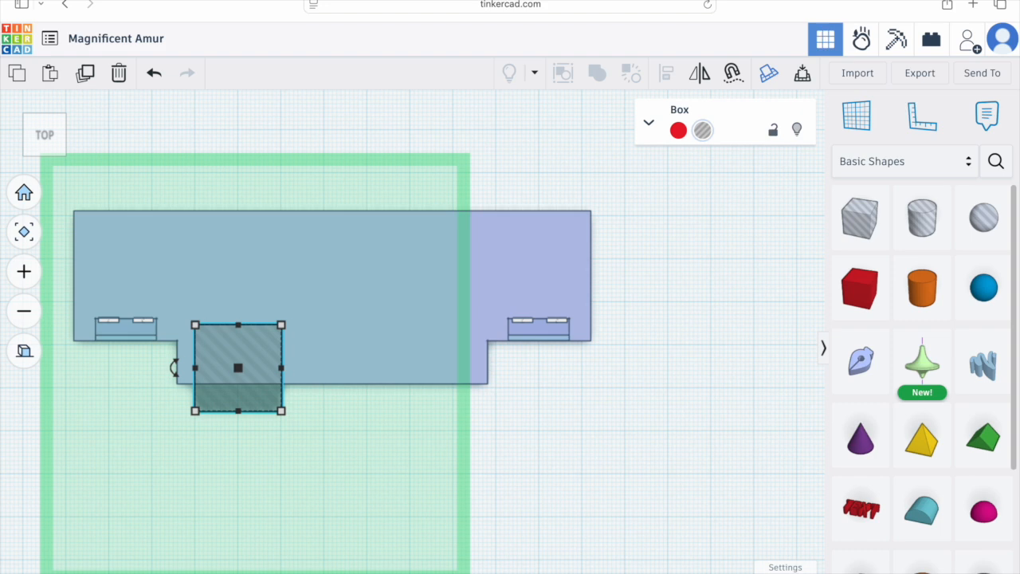
Step: Duplicate the box hole and nudge the copy right toward the tab's right edge
click(91, 78)
key(Right)
key(Right)
key(Right)
key(Right)
key(Right)
key(Right)
key(Right)
key(Right)
key(Right)
key(Right)
key(Right)
key(Right)
key(Right)
key(Right)
key(Right)
key(Right)
key(Right)
key(Right)
key(Right)
key(Right)
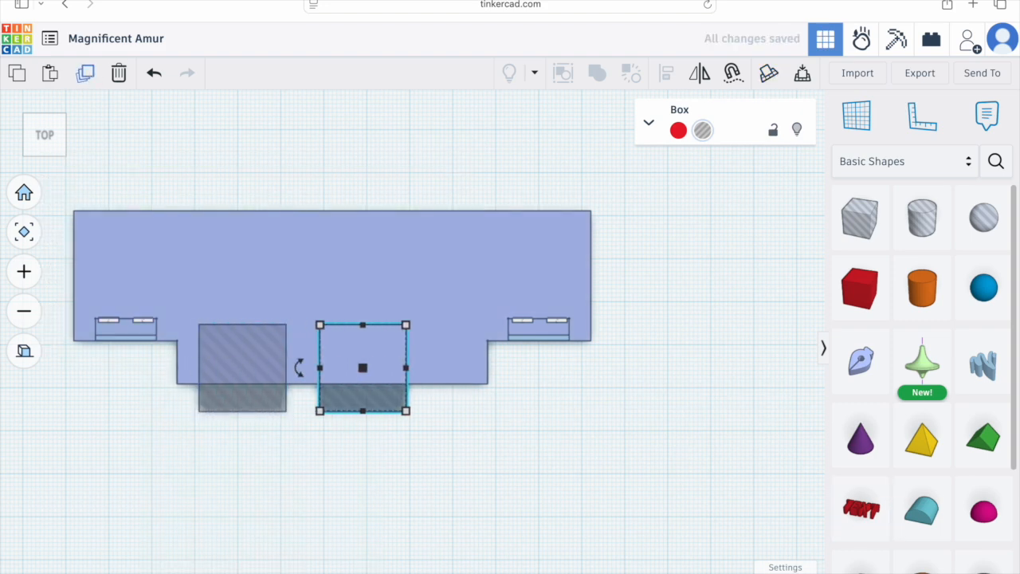
key(Right)
key(Right)
key(Right)
key(Right)
key(Right)
key(Right)
key(Right)
key(Right)
key(Right)
key(Right)
key(Right)
key(Right)
key(Right)
key(Right)
key(Right)
key(Right)
key(Right)
key(Right)
key(Right)
key(Left)
key(Left)
key(Left)
key(Left)
key(Left)
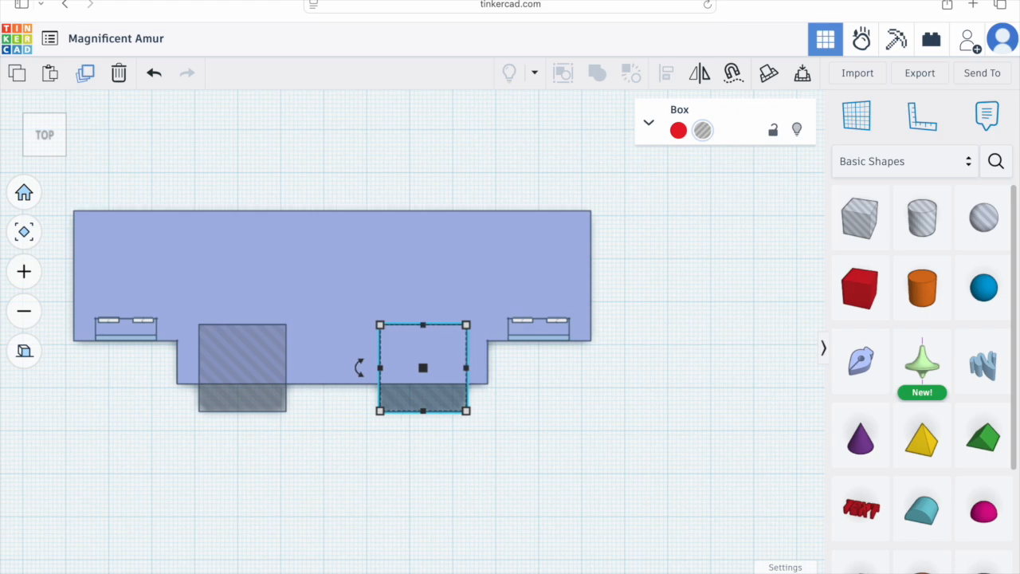
Step: Select both box holes and lower them to 3 mm elevation in front view
click(436, 436)
right_drag(398, 444, 403, 321)
click(291, 356)
shift+click(445, 335)
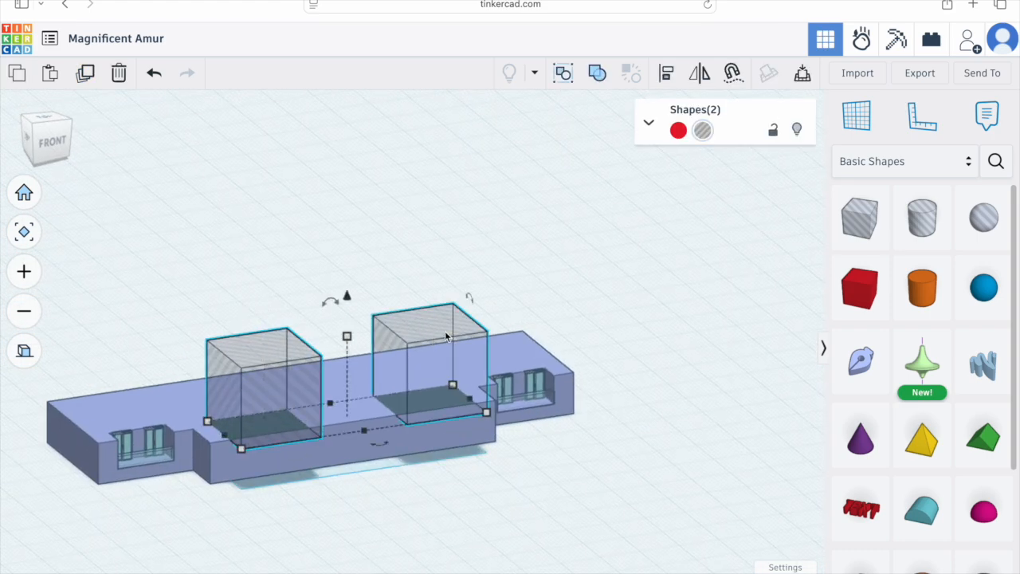
click(58, 125)
drag(333, 275, 333, 305)
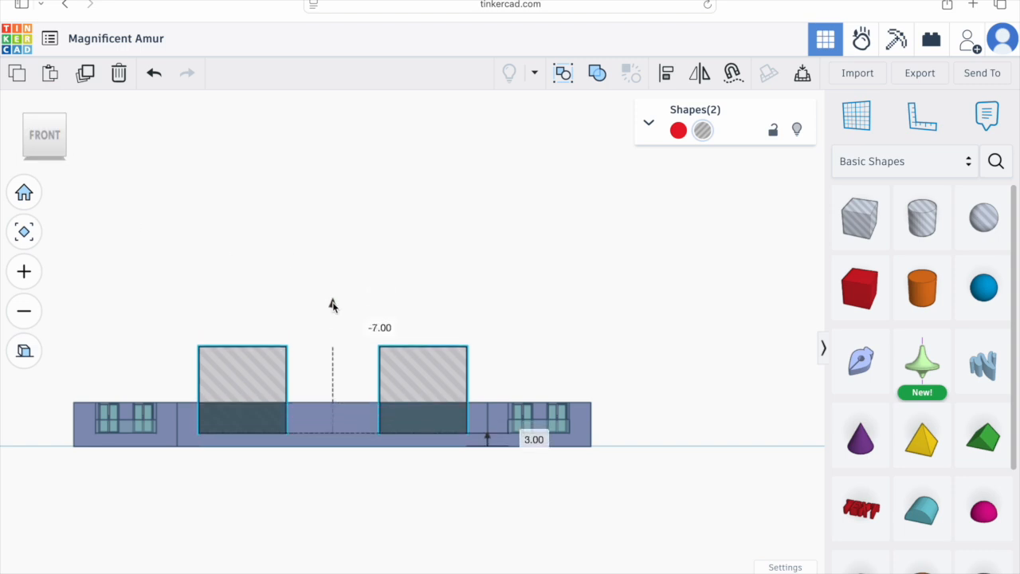
Step: Try grouping the plate with both box holes, then undo the grouping
shift+click(309, 414)
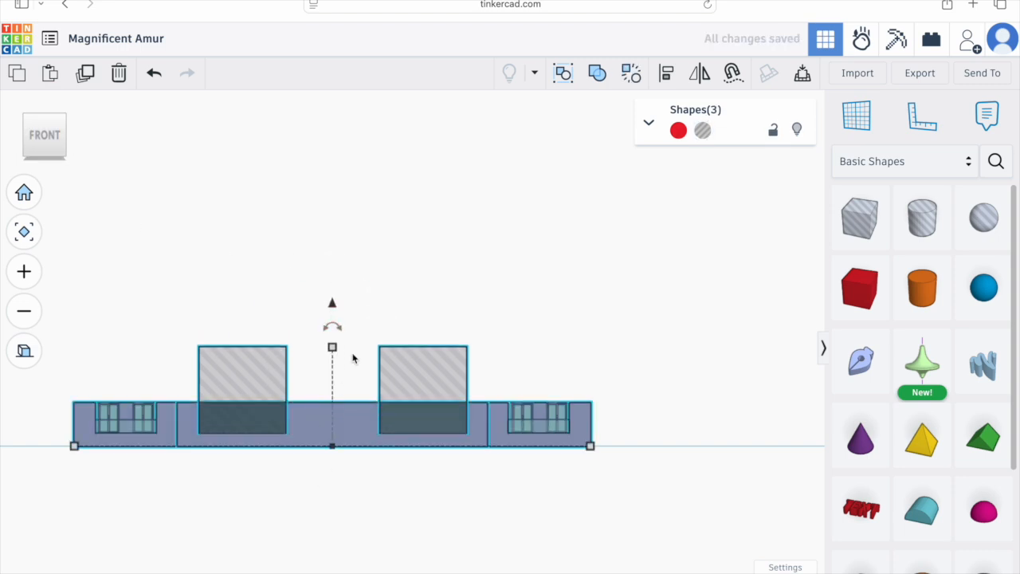
click(596, 74)
right_drag(316, 375, 377, 423)
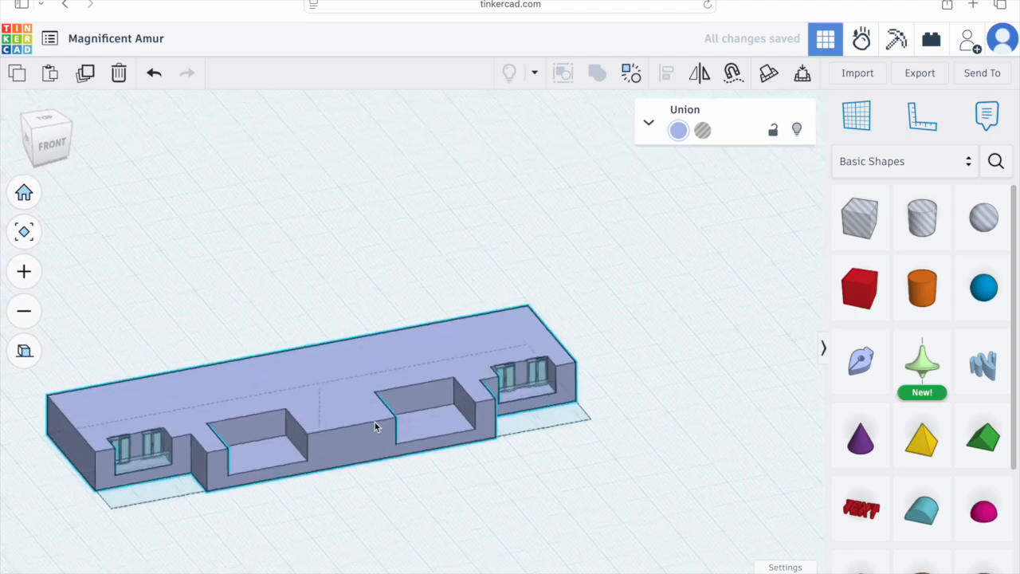
key(ctrl+z)
Step: Select both box holes and move them toward the front of the tab in top view
click(46, 119)
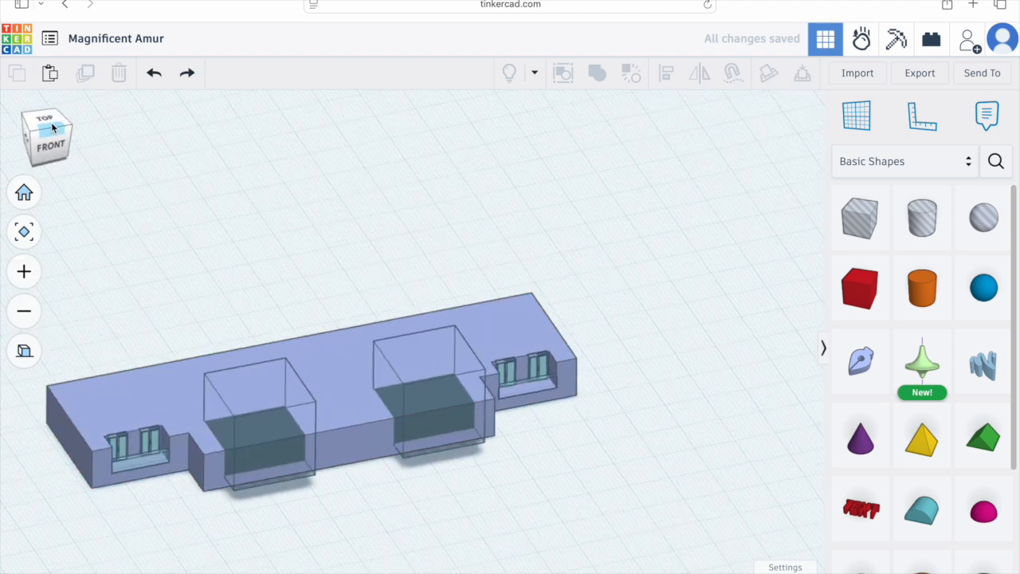
click(280, 372)
shift+click(422, 376)
drag(422, 376, 421, 407)
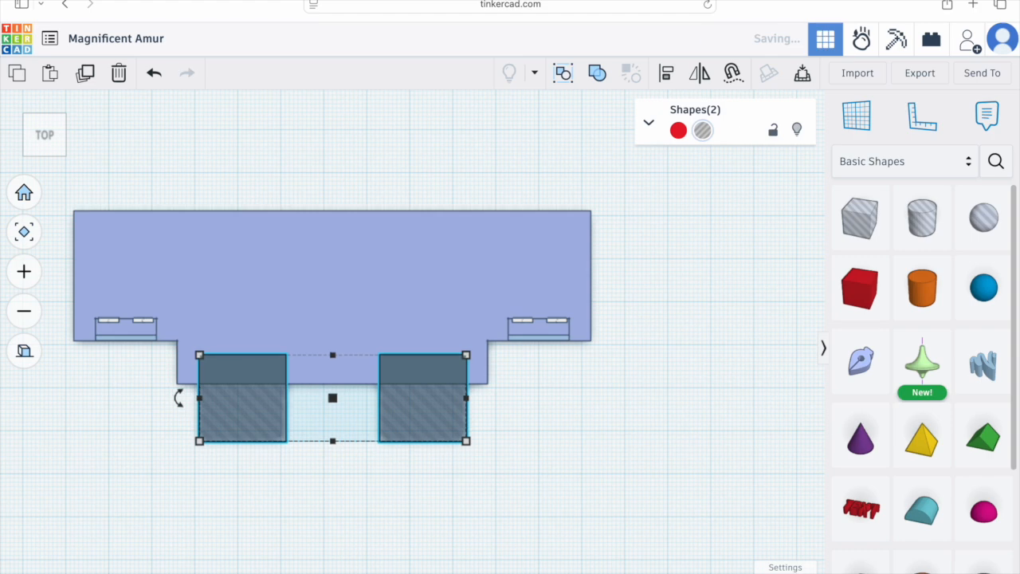
Step: Group the plate with both box holes to cut the two notches into the front tab
right_drag(219, 431, 342, 368)
shift+click(345, 366)
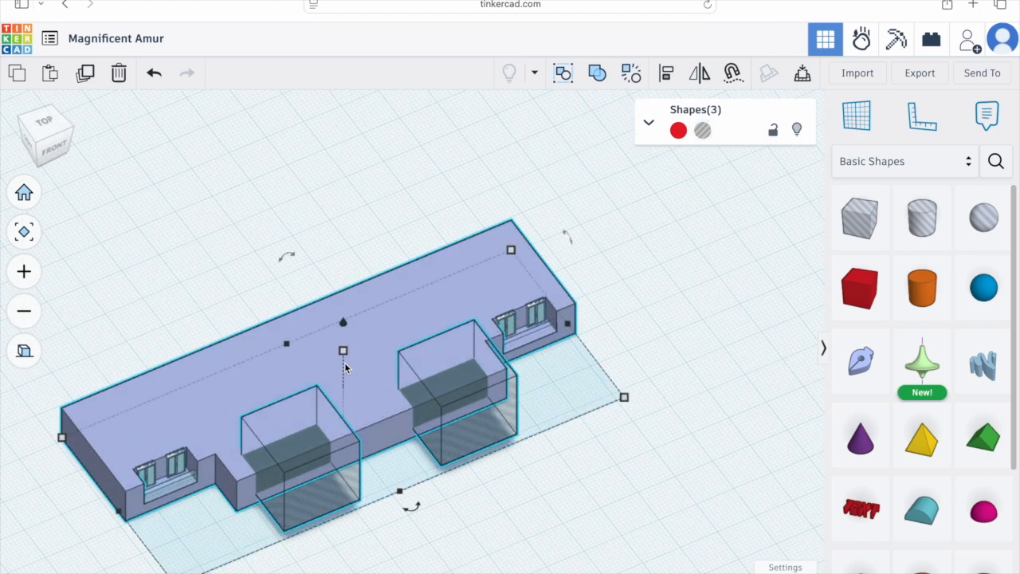
click(596, 73)
key(Escape)
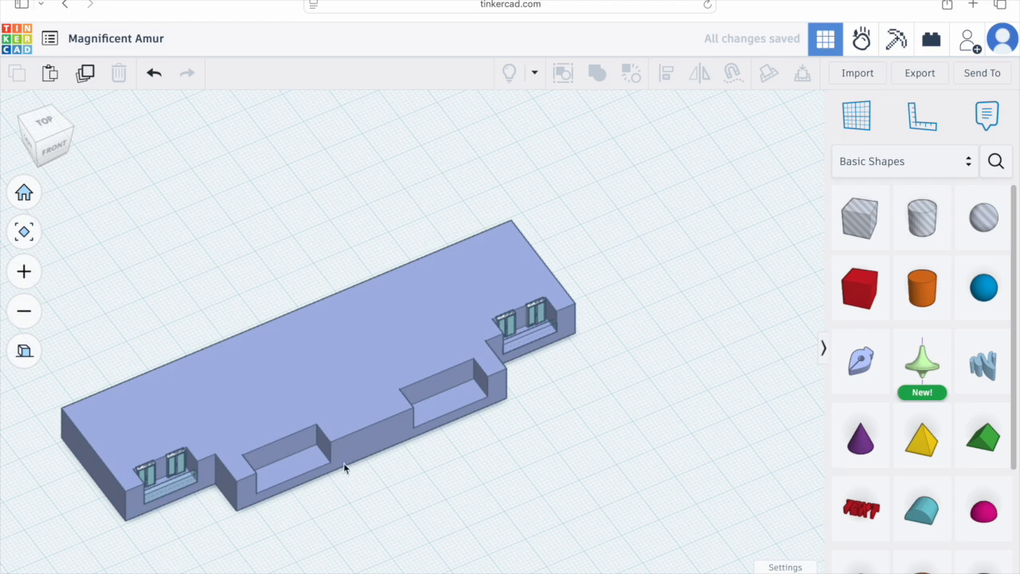
Step: Place a thin strip box along the front edge of the left notch and resize it to 20 mm wide
click(49, 121)
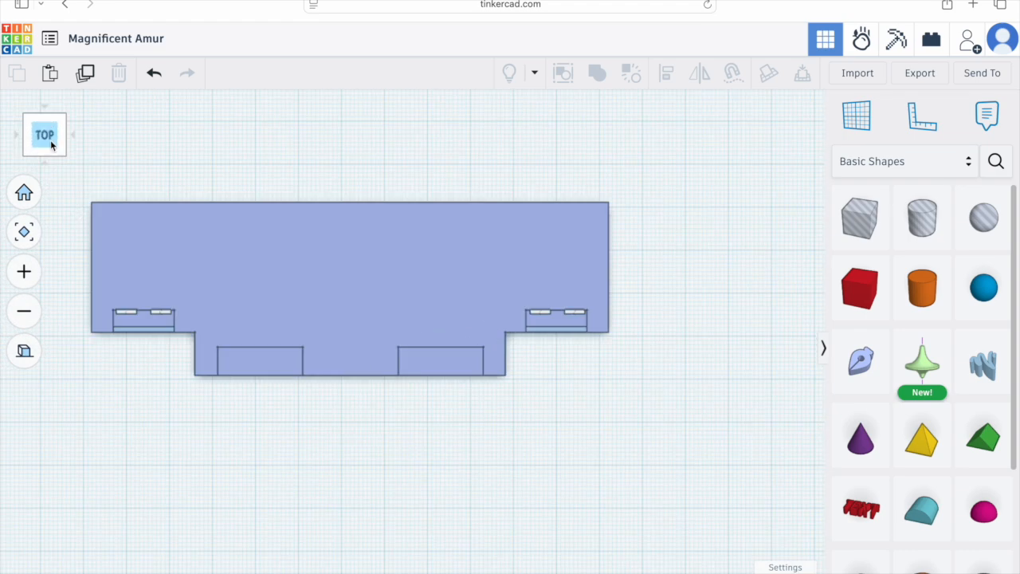
click(146, 330)
drag(153, 330, 259, 374)
scroll(267, 375, up, 5)
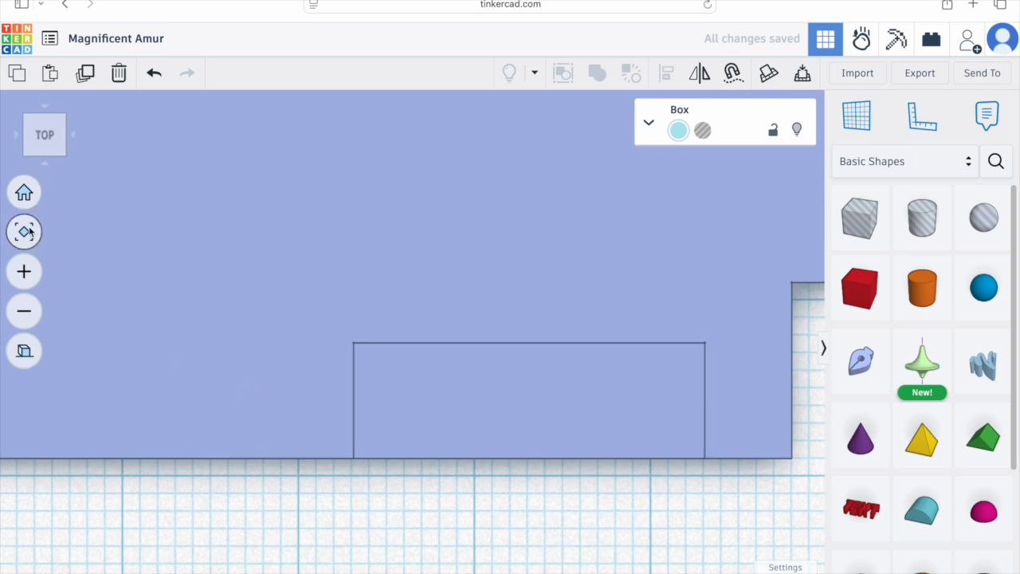
click(24, 231)
drag(629, 348, 810, 356)
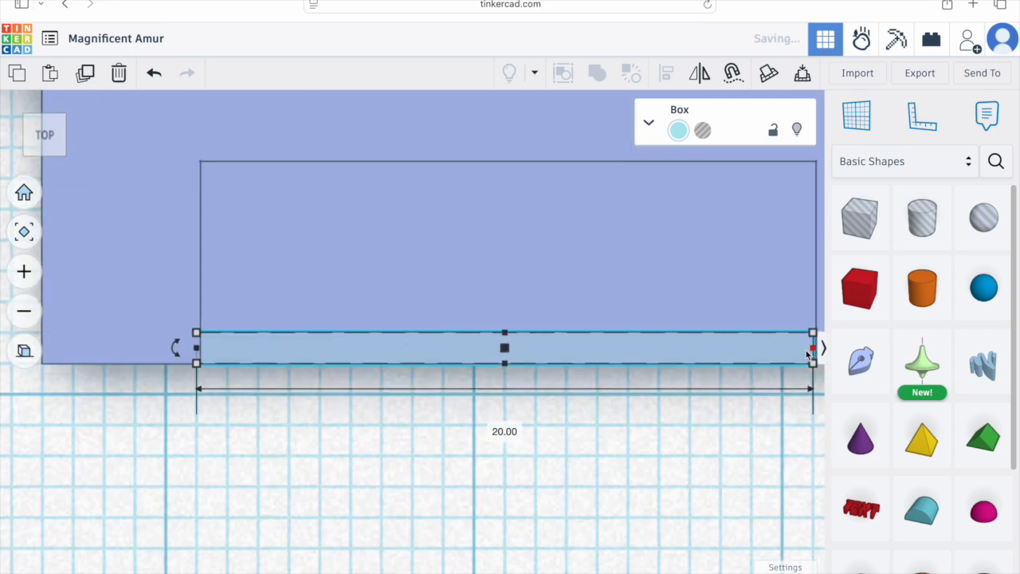
middle_drag(745, 396, 632, 404)
click(797, 572)
click(797, 469)
drag(700, 356, 709, 361)
click(688, 443)
scroll(616, 451, down, 10)
scroll(447, 349, down, 2)
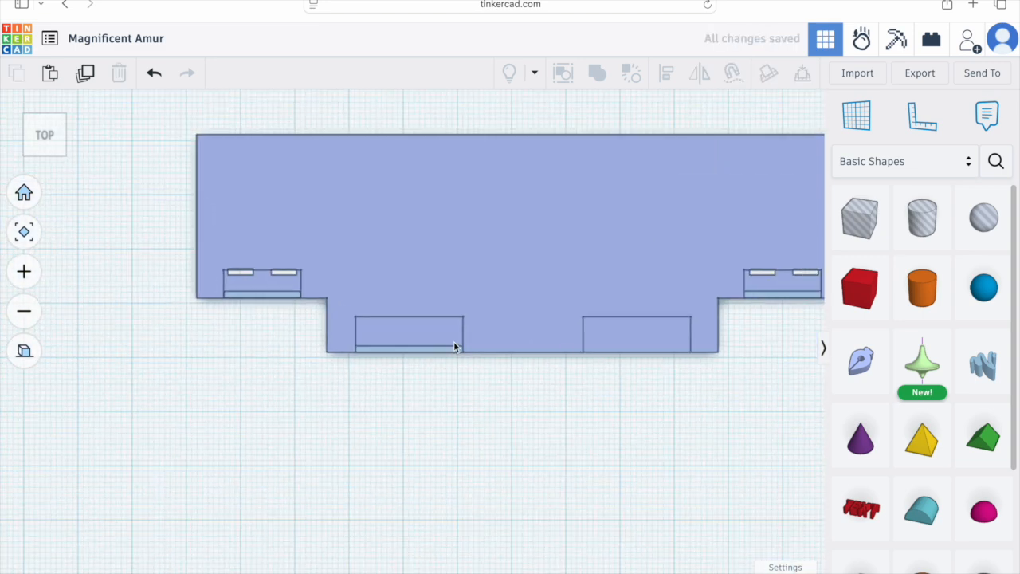
Step: Copy the strip and move the copy to the front edge of the right notch using a finer snap grid
click(454, 349)
key(Right)
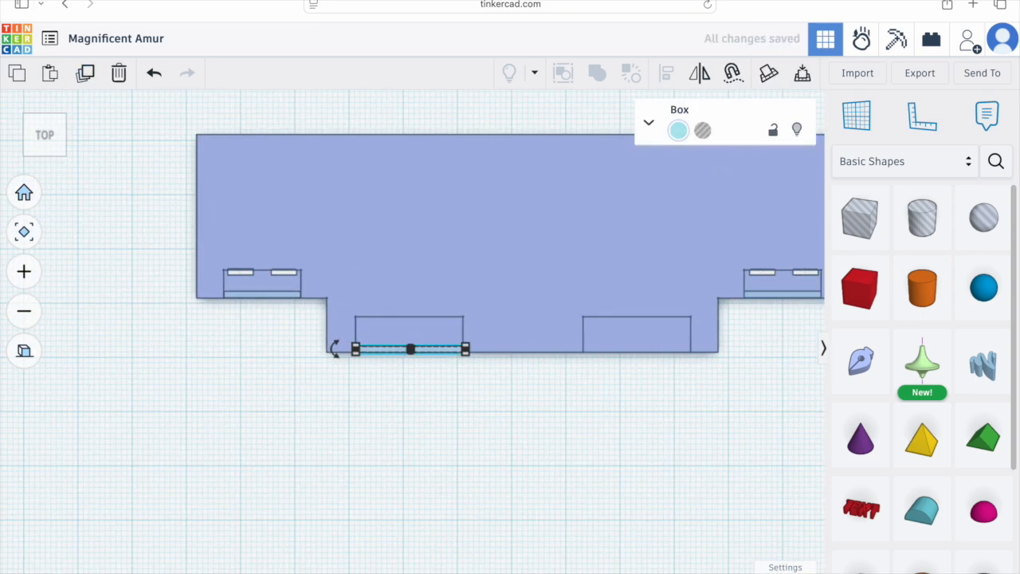
click(789, 571)
click(792, 542)
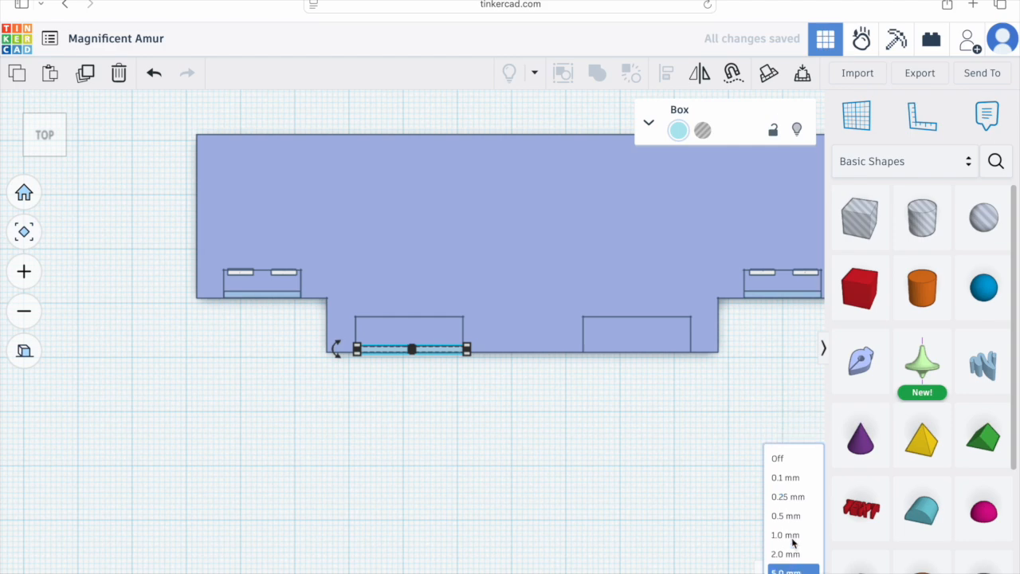
key(Right)
click(789, 572)
click(792, 473)
key(Right)
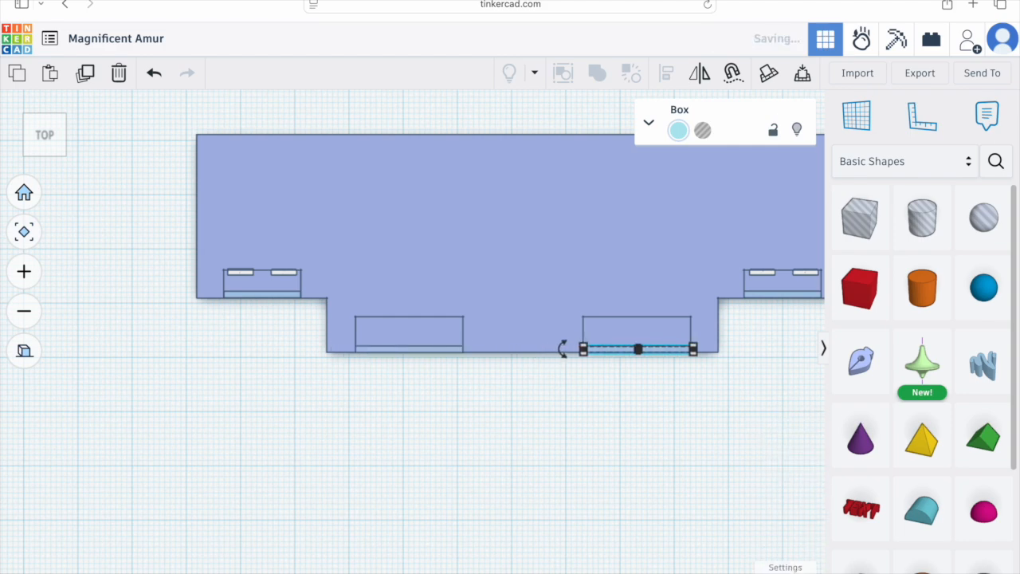
click(681, 416)
Step: Duplicate the sliding windows from the left corner pocket and place the copy at the left end of the left notch
right_drag(435, 384, 501, 284)
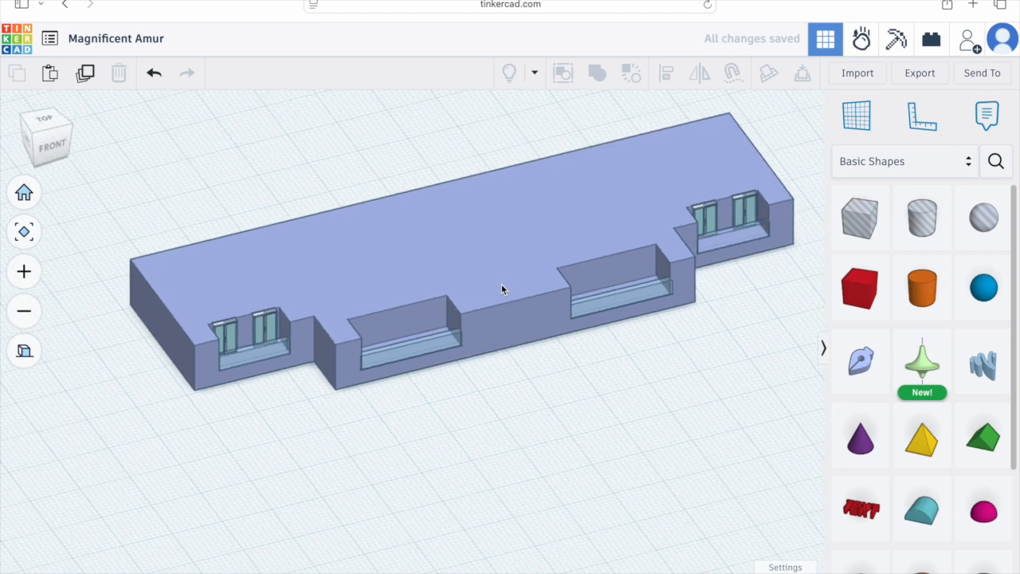
click(247, 331)
click(44, 120)
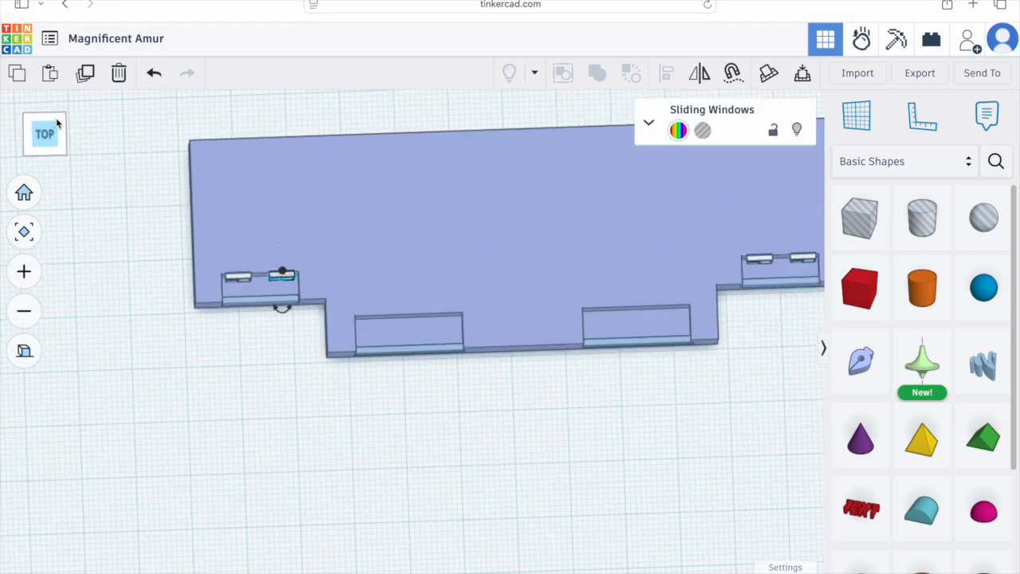
click(84, 73)
drag(296, 275, 364, 313)
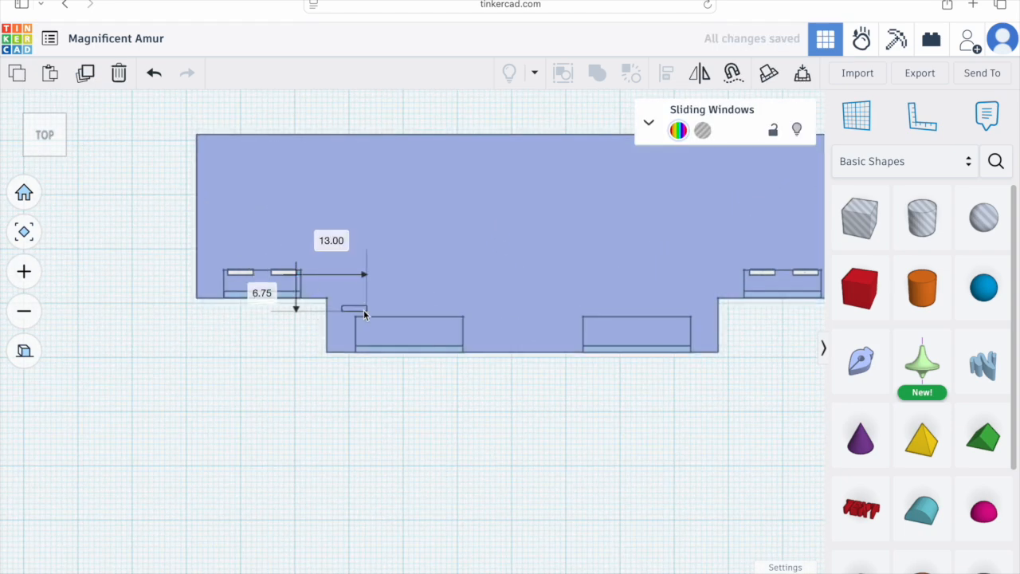
mouse_move(379, 322)
right_down()
mouse_move(362, 380)
mouse_move(374, 323)
right_up()
Step: Duplicate the window set repeatedly to line four sliding window sets across the left notch
click(45, 121)
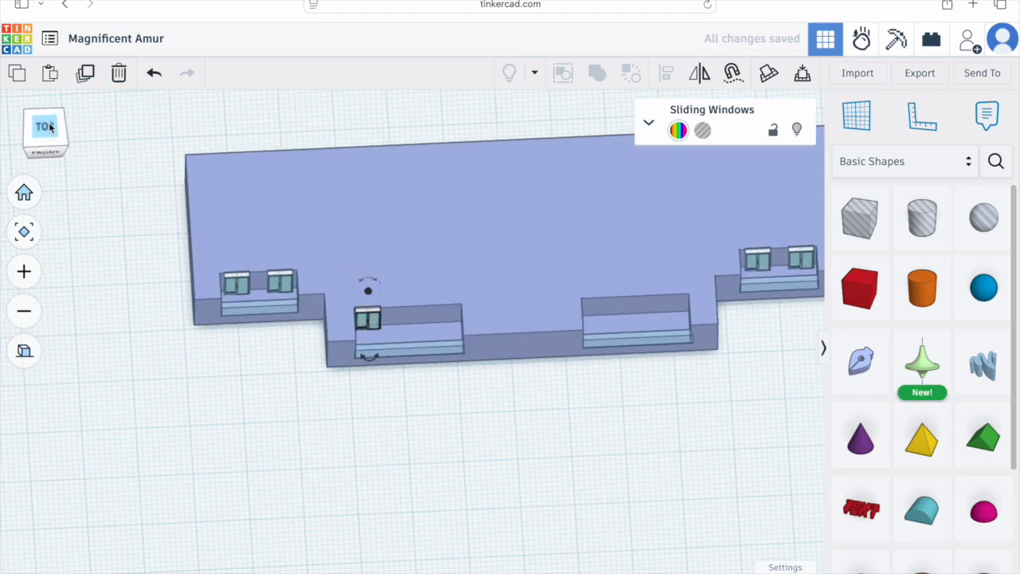
click(86, 73)
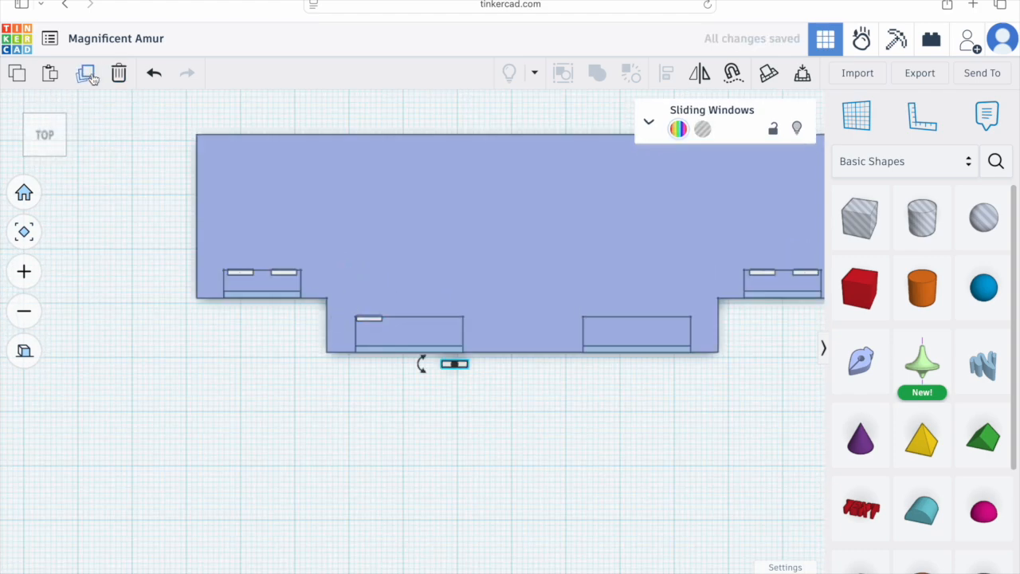
drag(464, 368, 412, 324)
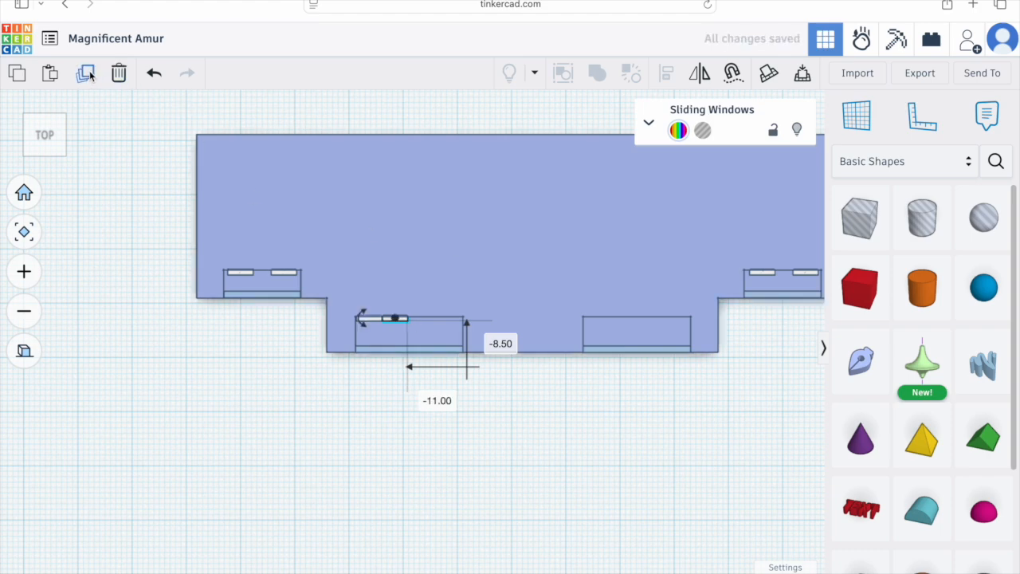
click(89, 74)
click(89, 73)
shift+click(372, 319)
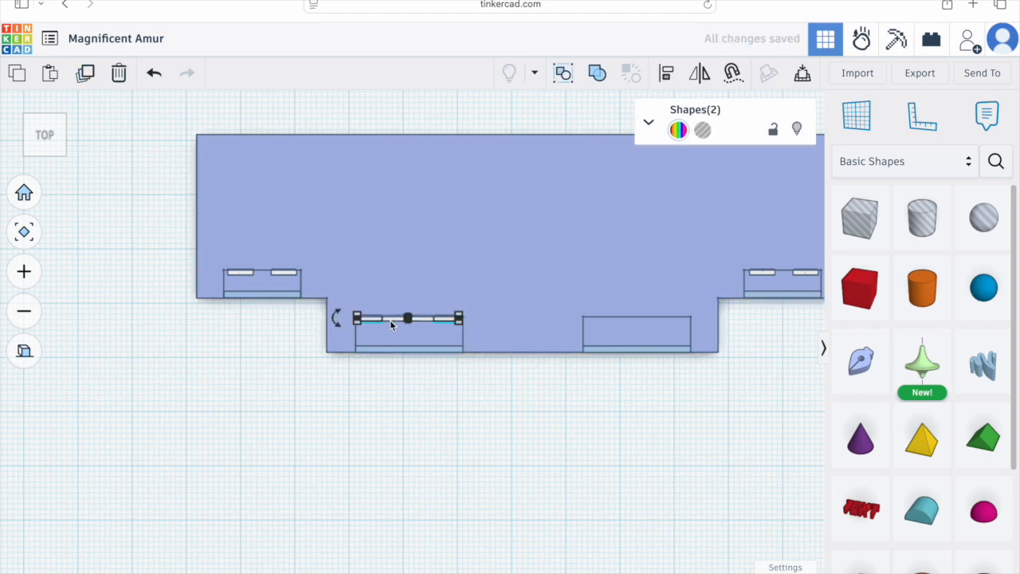
right_drag(407, 373, 413, 341)
shift+click(392, 320)
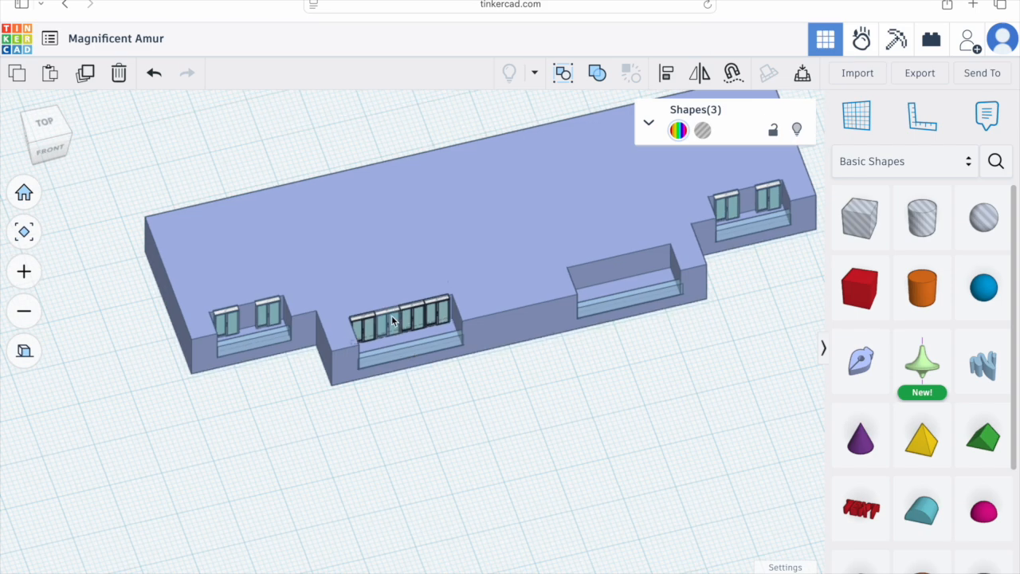
Step: Try grouping the selected window sets, then undo the grouping
scroll(392, 321, up, 3)
scroll(392, 320, up, 5)
key(ctrl+g)
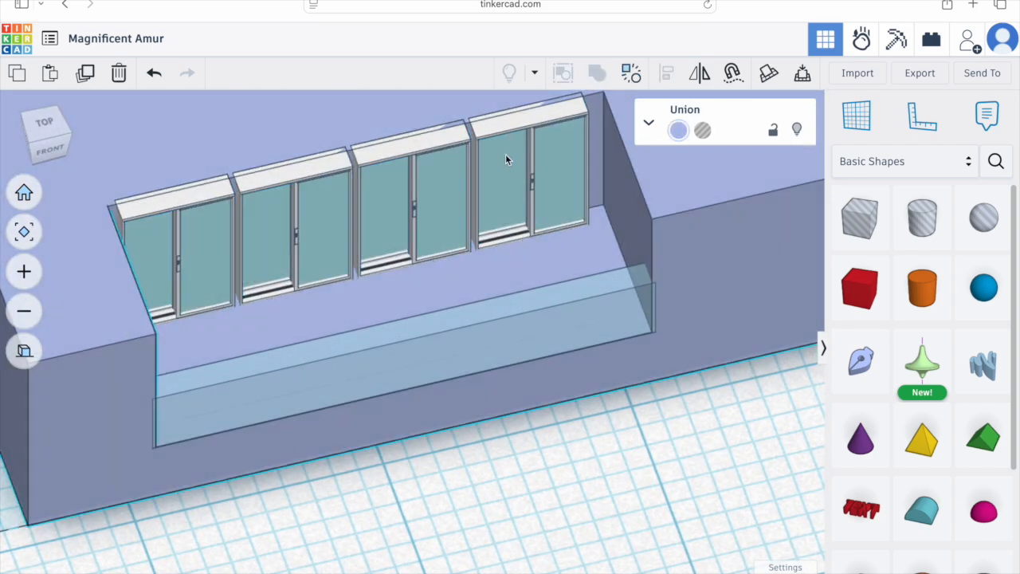
double_click(504, 124)
click(784, 432)
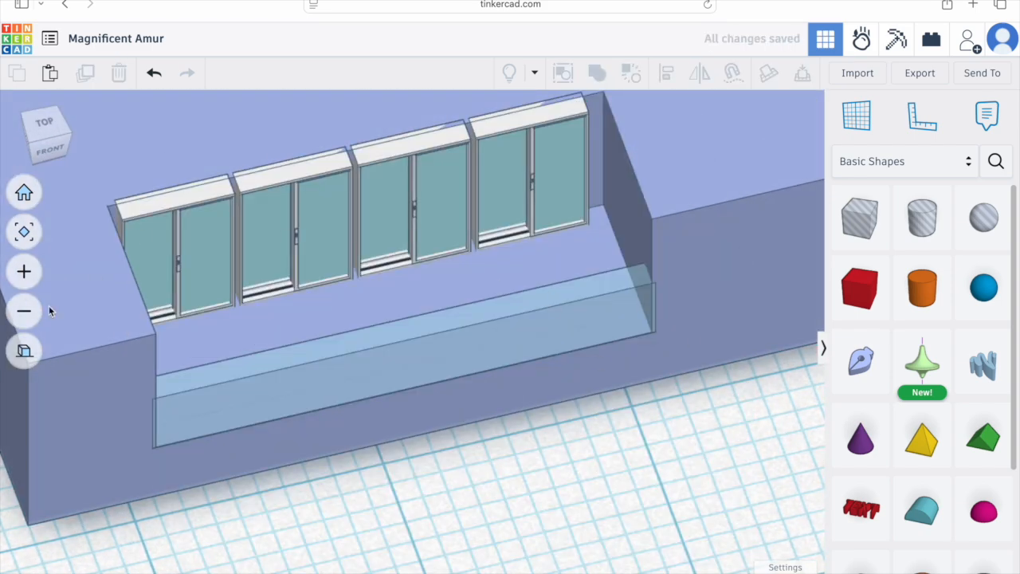
Step: Select all four window sets and nudge them right with a finer snap grid
click(24, 351)
click(550, 179)
shift+click(414, 187)
shift+click(287, 208)
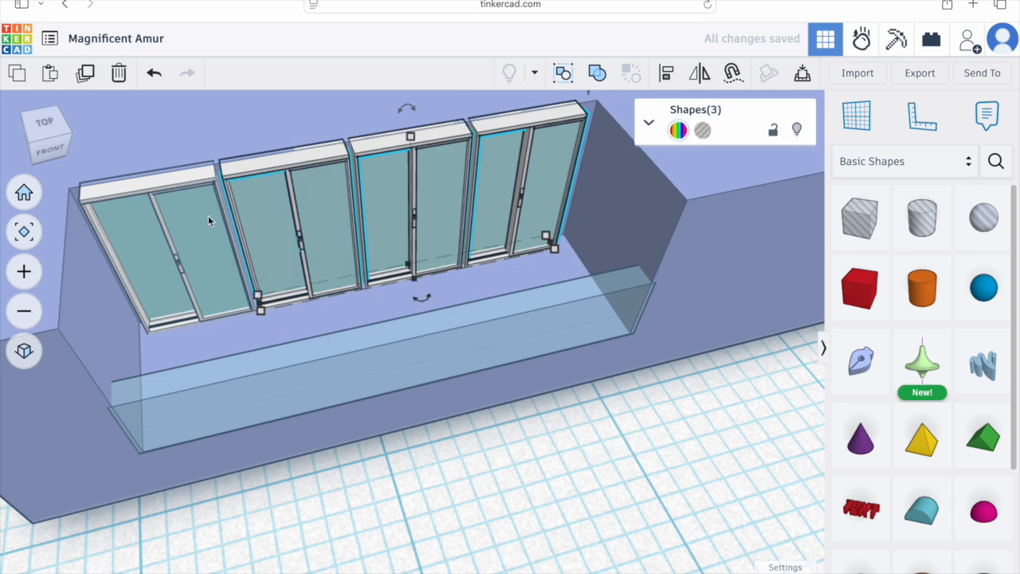
shift+click(208, 215)
click(800, 572)
click(796, 450)
key(Right)
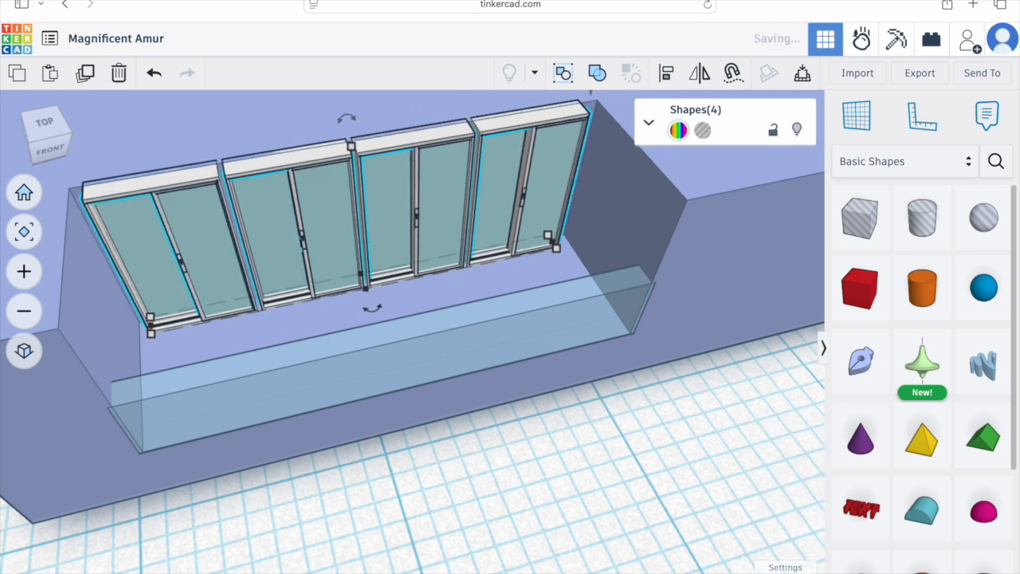
Step: Select the four window sets in the left notch again and switch to top view
click(591, 473)
right_drag(590, 472, 482, 463)
scroll(584, 430, down, 5)
click(195, 368)
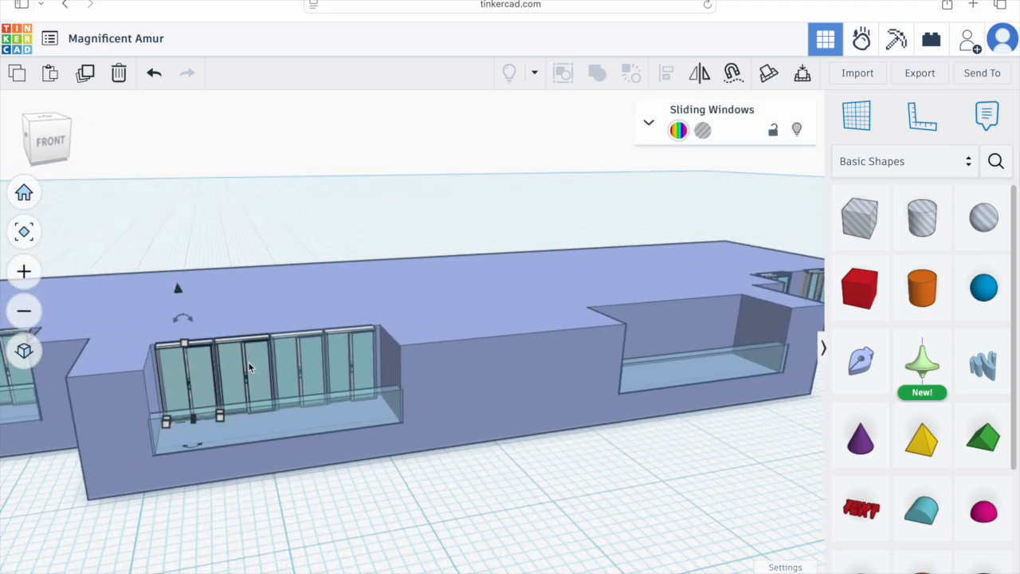
shift+click(243, 371)
shift+click(299, 369)
shift+click(351, 364)
click(46, 120)
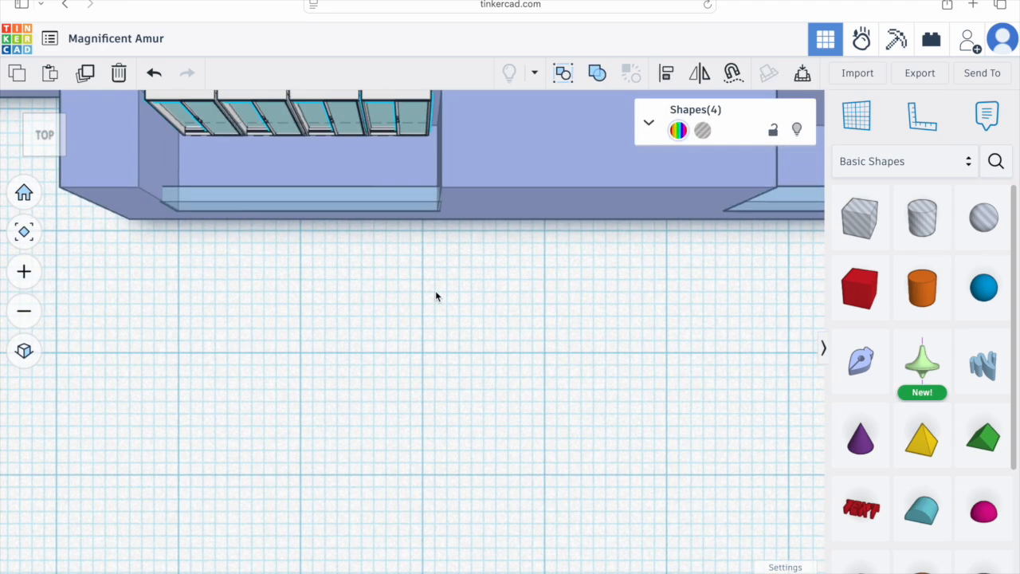
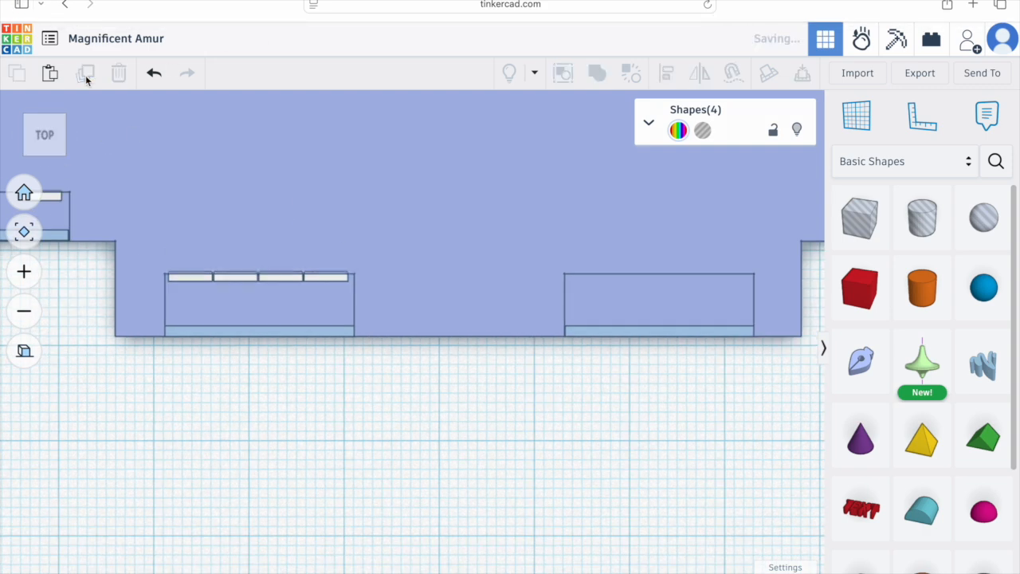
Step: Change the snap grid and nudge the copied window sets across into the right notch
click(787, 558)
click(786, 545)
key(Right)
key(Right)
key(Right)
key(Right)
key(Right)
key(Right)
key(Right)
key(Right)
key(Right)
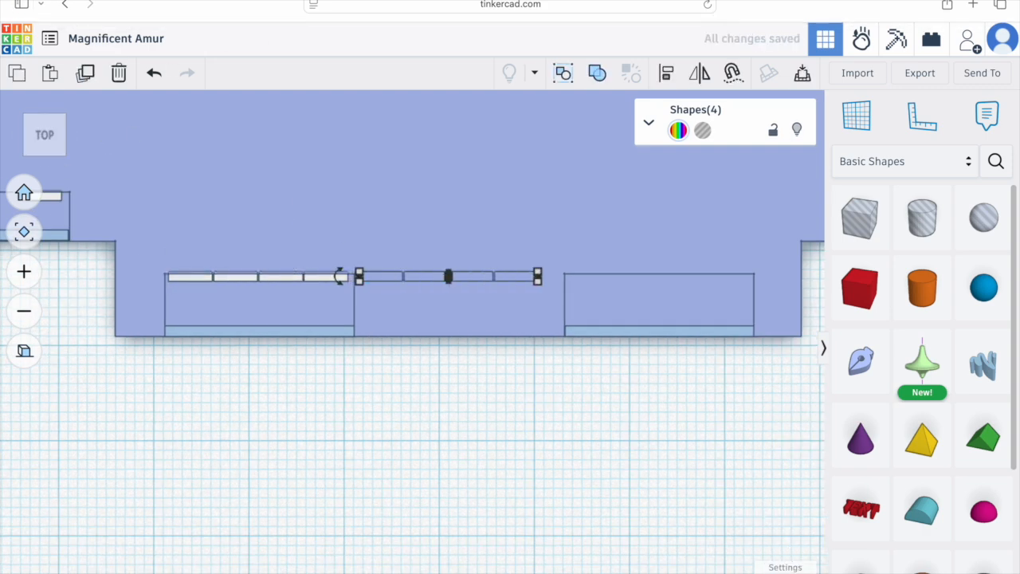
click(786, 572)
click(782, 451)
key(Left)
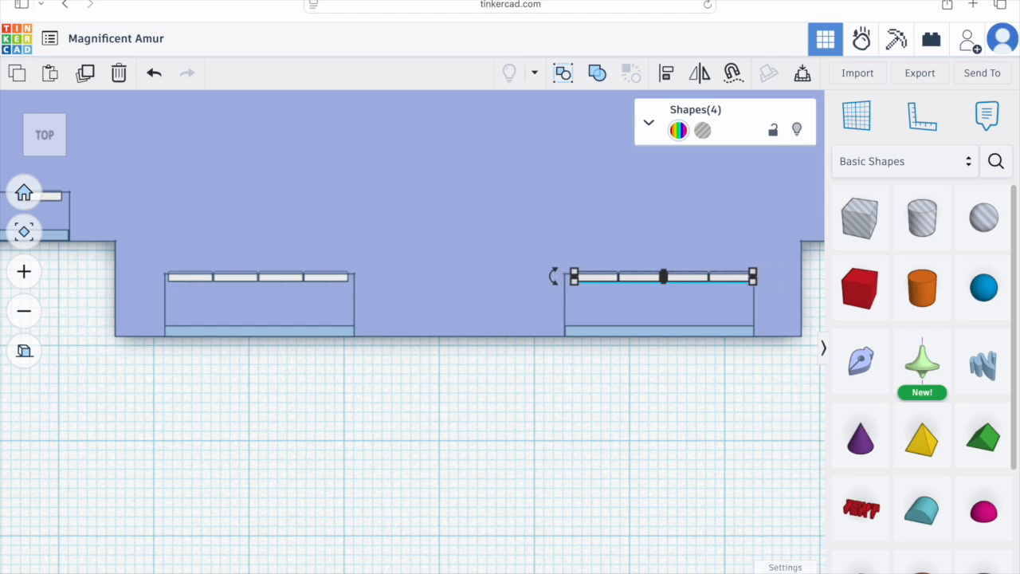
Step: Select the whole floor model with its window sets and group it into one bundle
click(451, 439)
right_drag(451, 439, 383, 356)
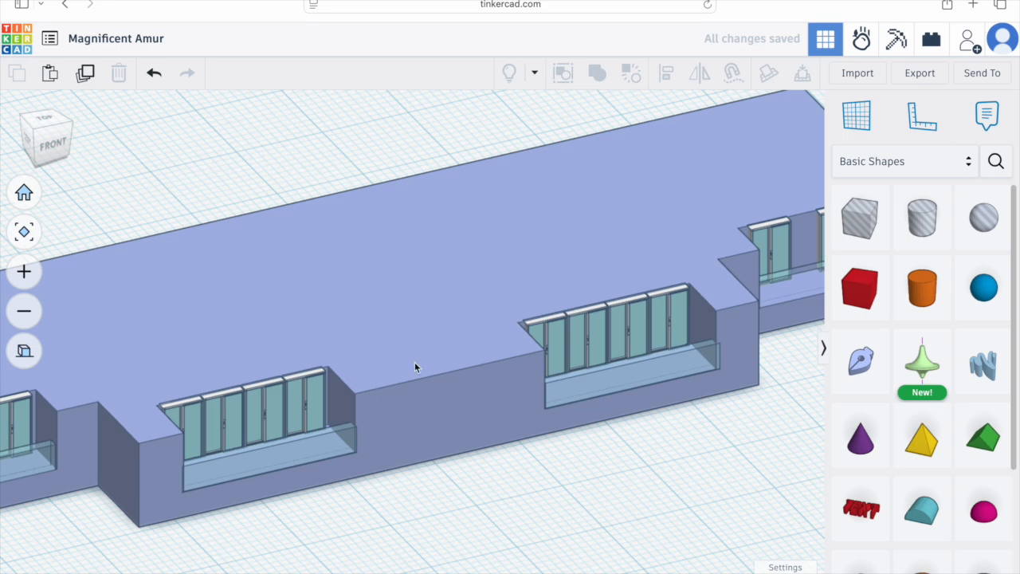
click(24, 350)
right_drag(223, 470, 433, 501)
scroll(434, 501, down, 5)
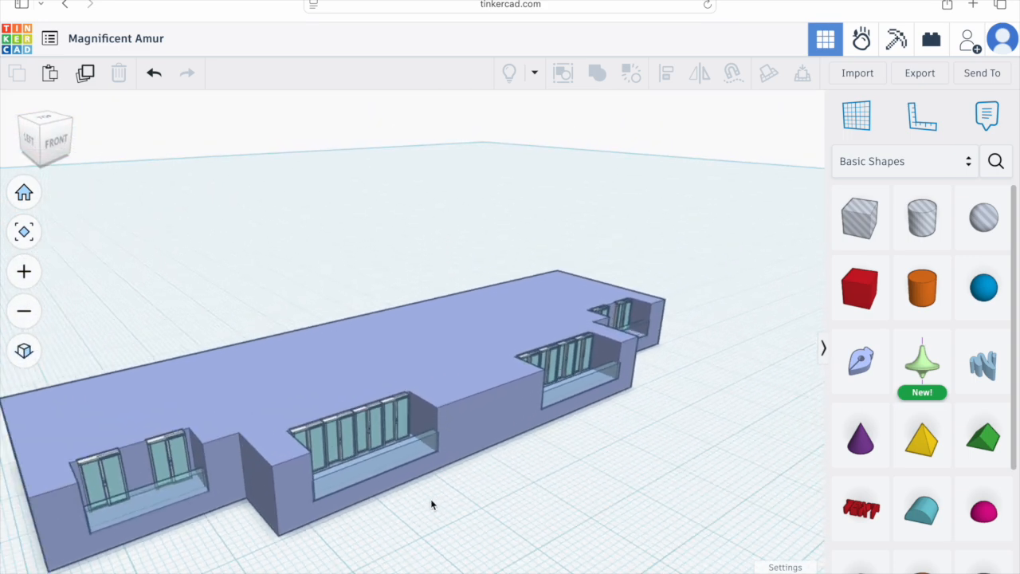
scroll(466, 470, down, 5)
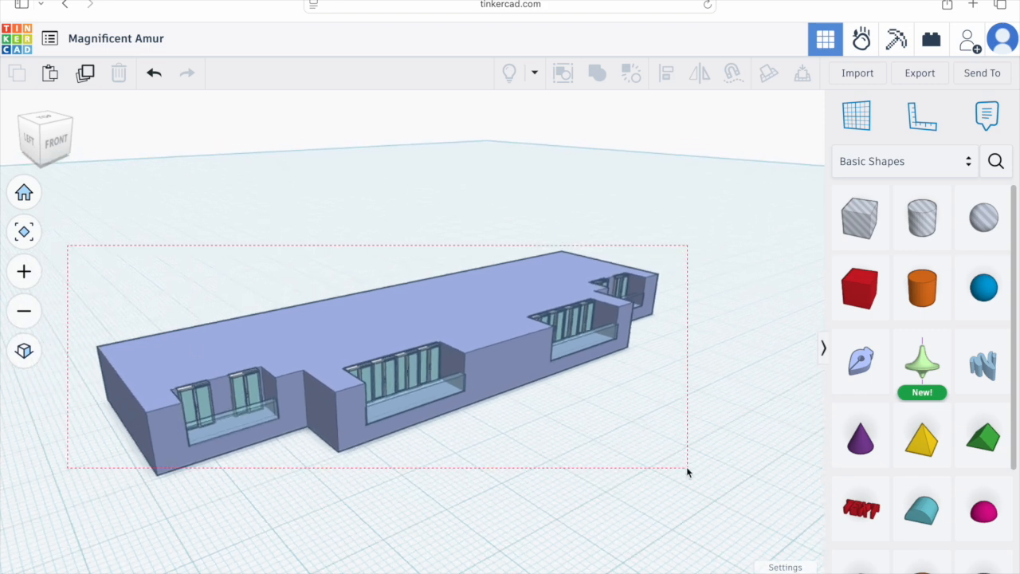
drag(687, 471, 688, 472)
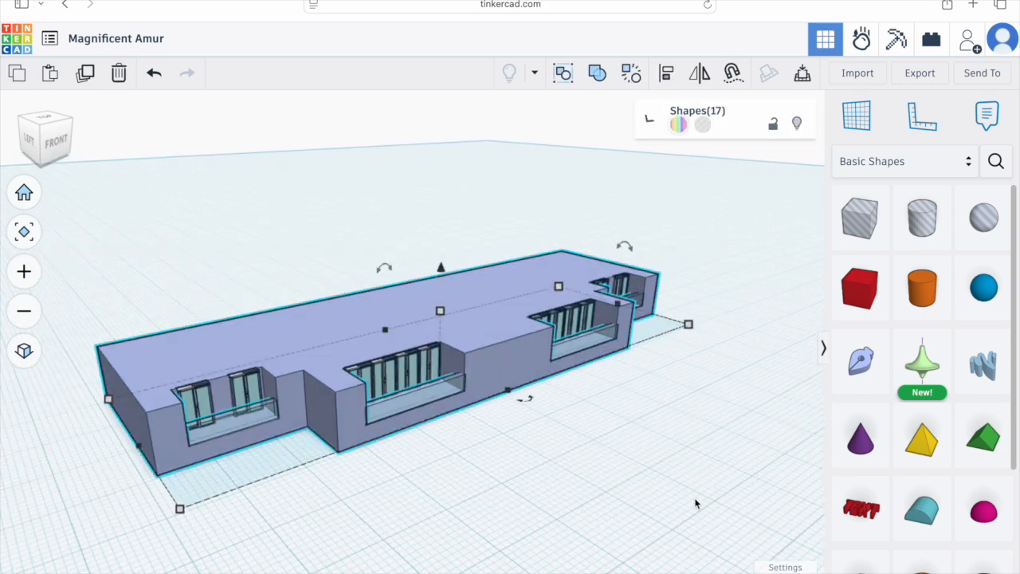
click(563, 73)
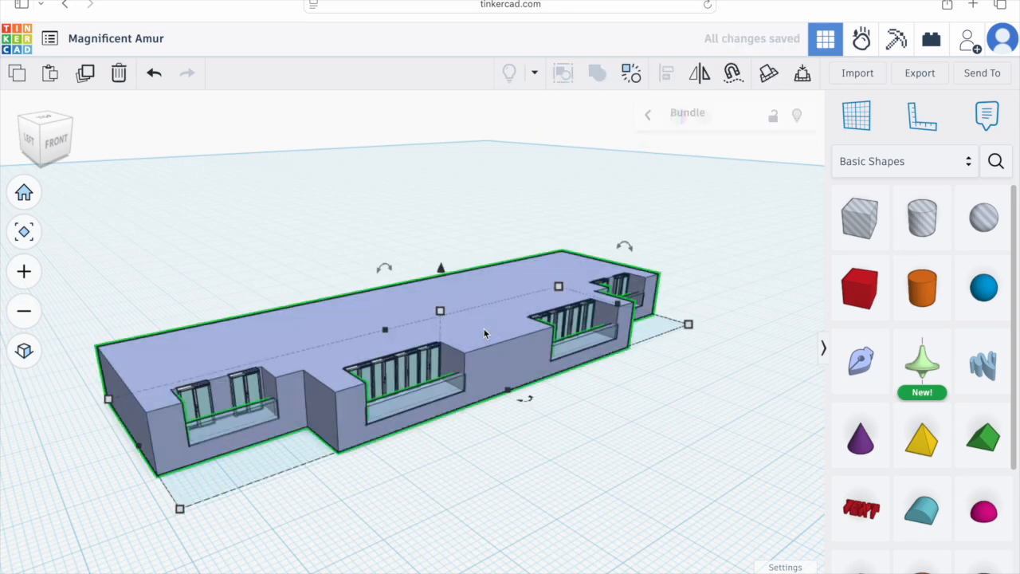
Step: Duplicate the bundled floor and stack the copy directly on top of the original as a second storey
drag(443, 277, 448, 230)
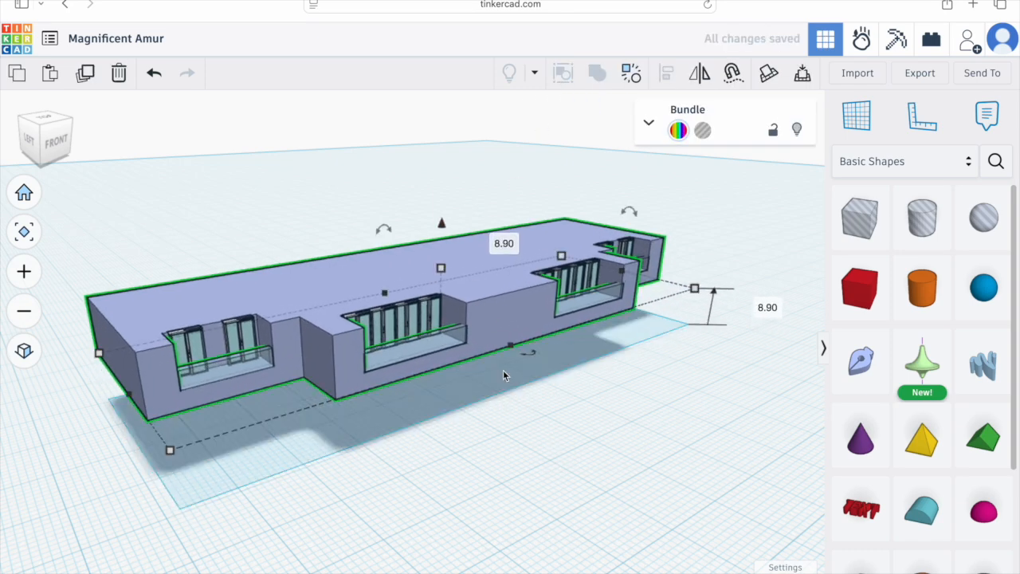
key(ctrl+z)
click(51, 149)
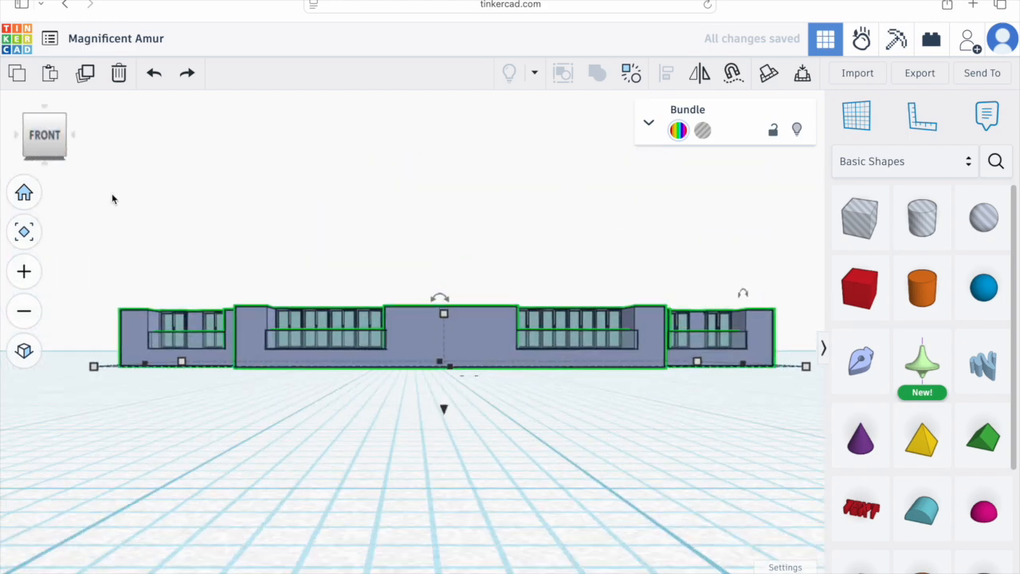
click(24, 351)
click(85, 77)
drag(447, 407, 446, 361)
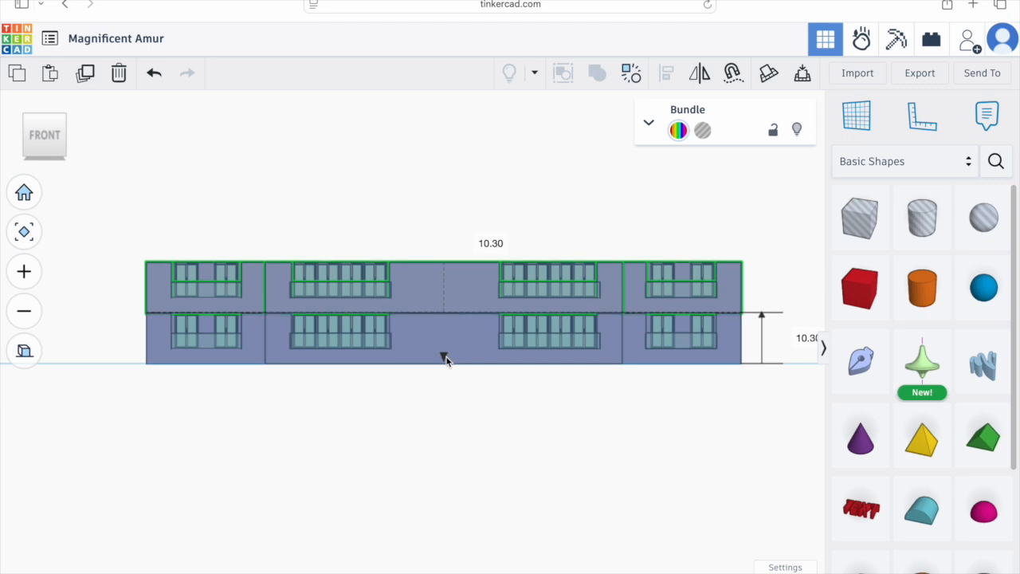
scroll(444, 345, up, 8)
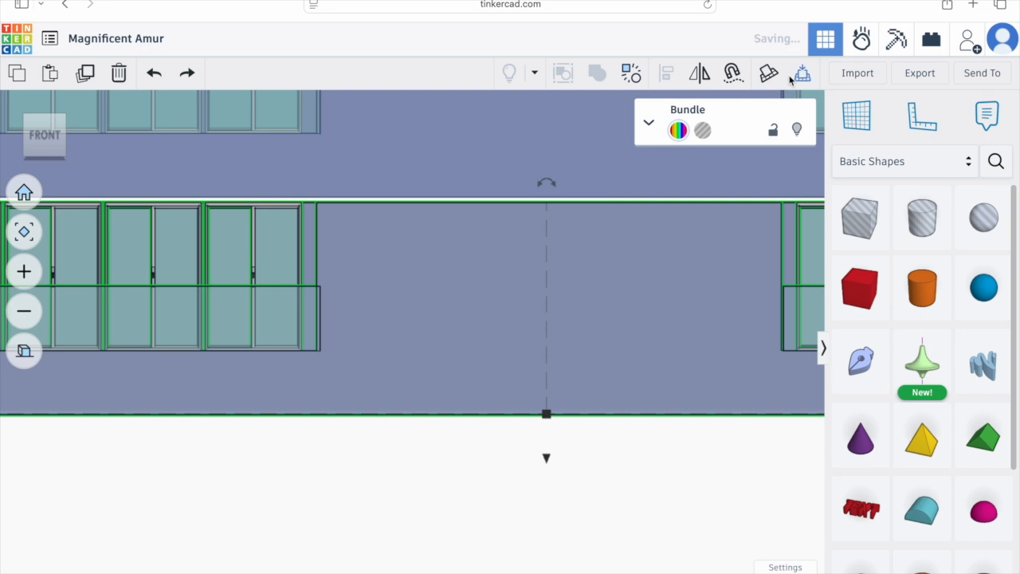
click(551, 185)
drag(547, 243, 546, 250)
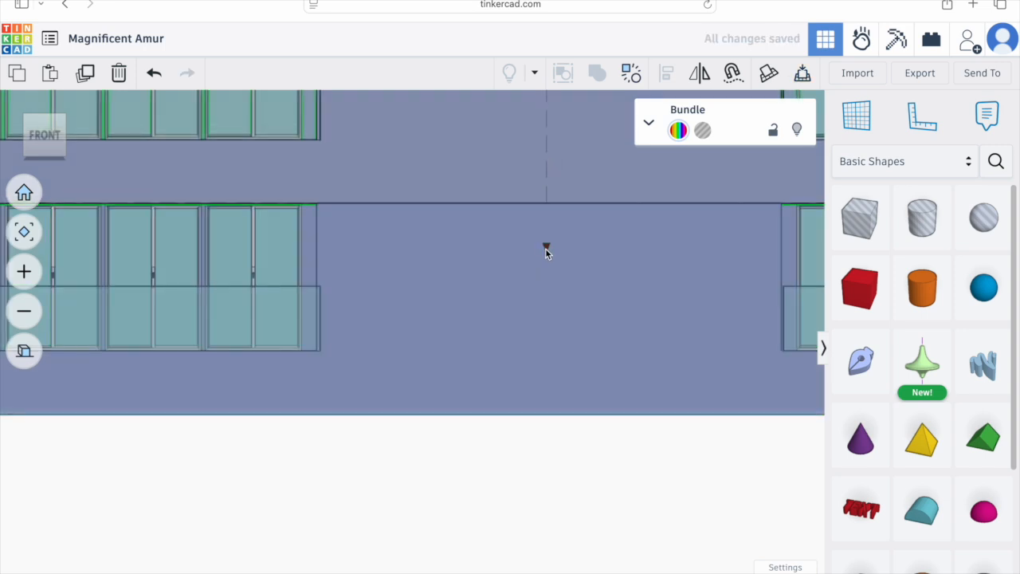
click(542, 419)
scroll(533, 454, down, 10)
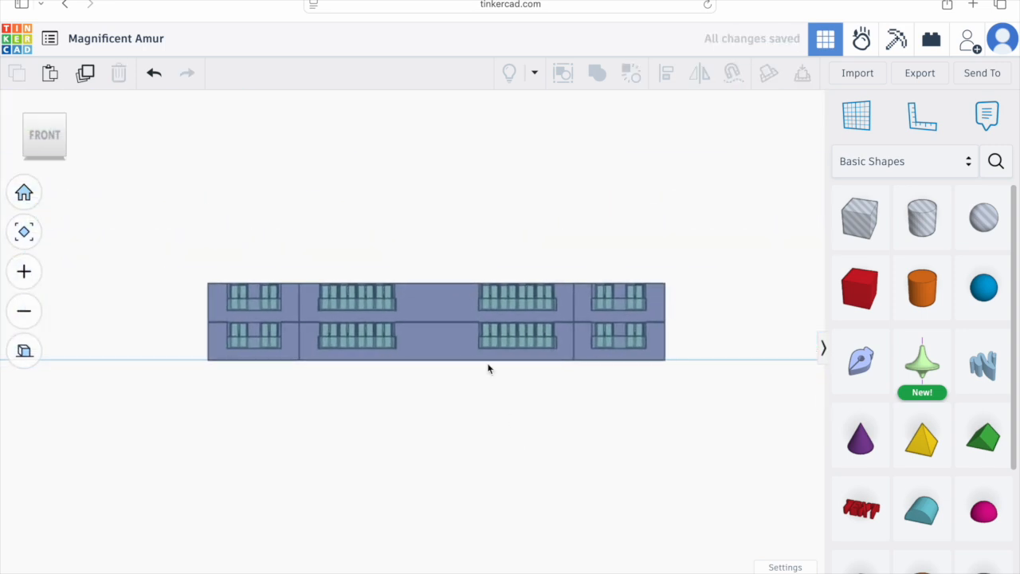
Step: Duplicate the top floor and stack the copy on top for a third storey
click(478, 343)
click(85, 73)
drag(439, 370, 437, 330)
click(453, 375)
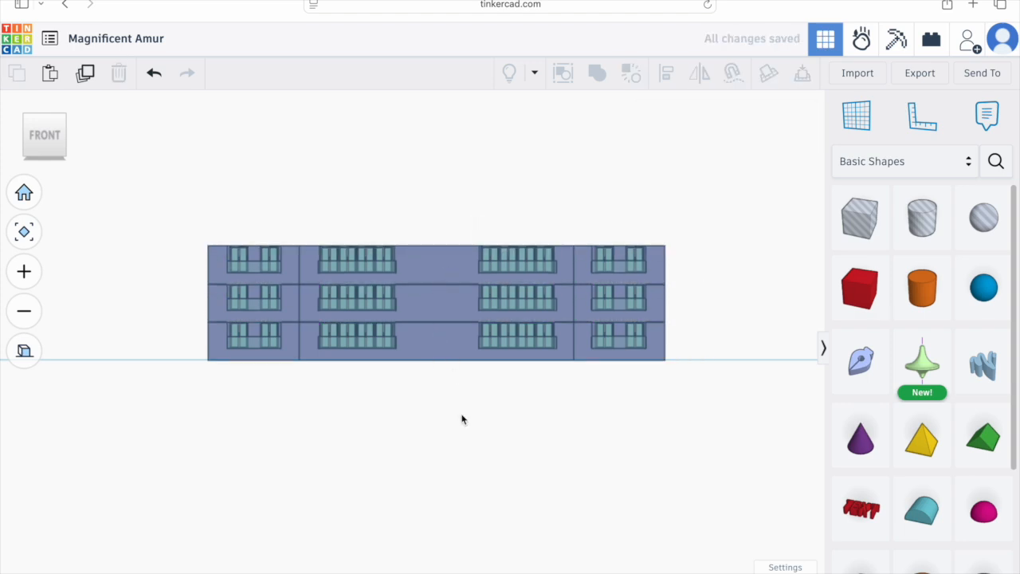
Step: Duplicate the top floor twice more, stacking each copy on top, to reach five storeys
click(350, 264)
click(87, 74)
drag(436, 328, 437, 290)
scroll(423, 236, up, 5)
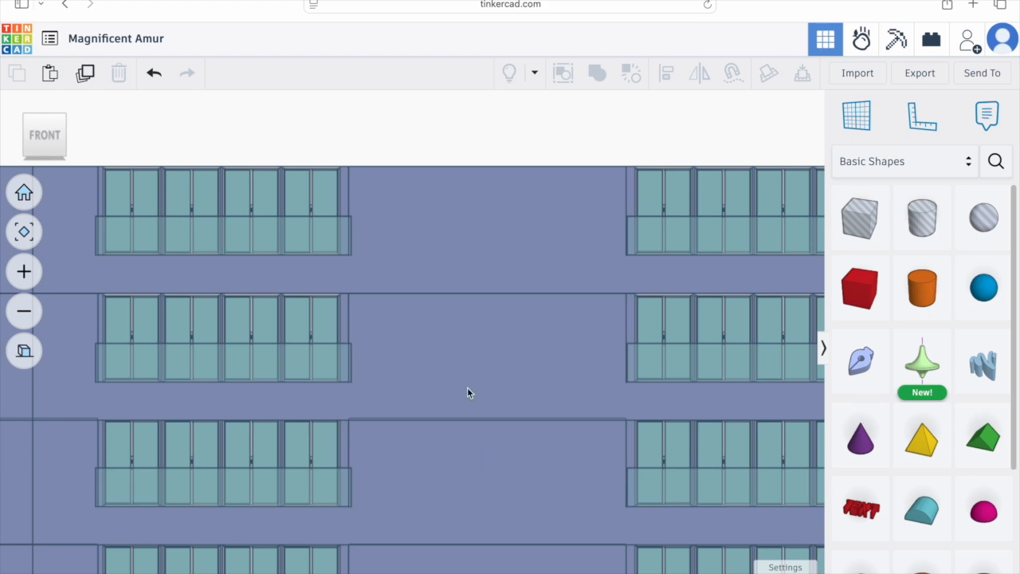
scroll(468, 391, down, 8)
click(460, 315)
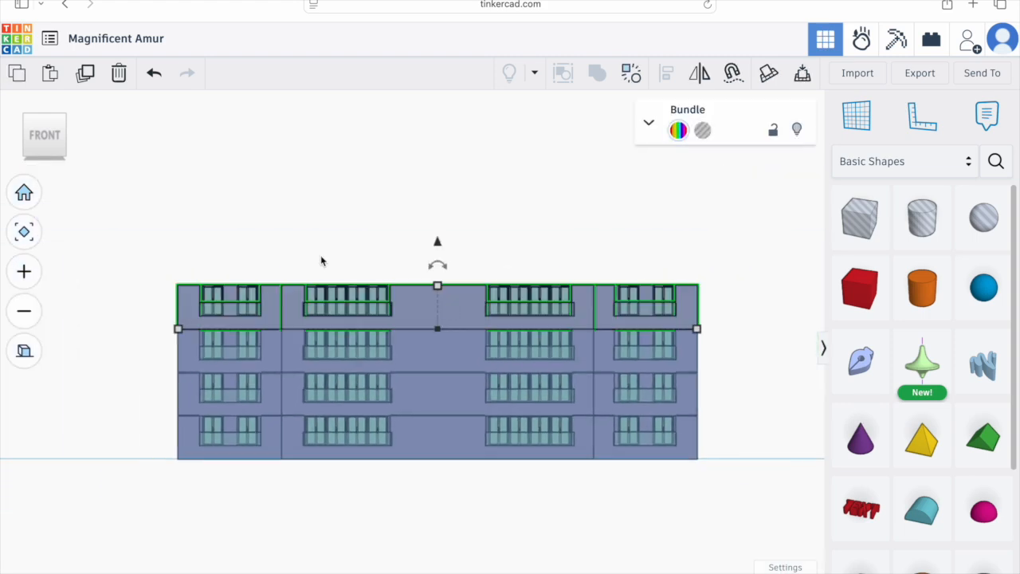
click(87, 74)
drag(437, 241, 439, 200)
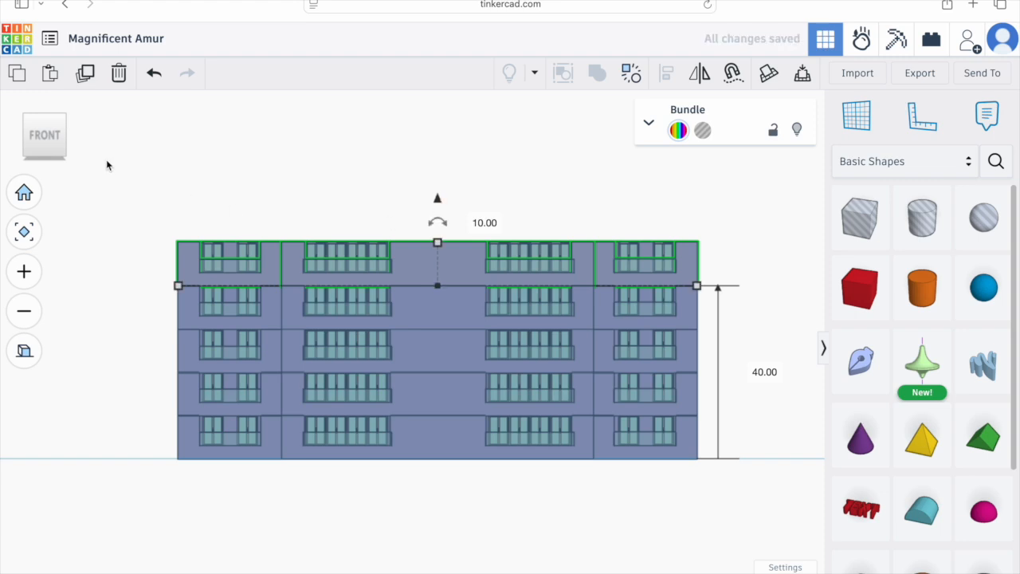
Step: Repeat the duplication several more times to stack additional floors up the tower
key(ctrl+d)
key(ctrl+d)
scroll(475, 343, down, 2)
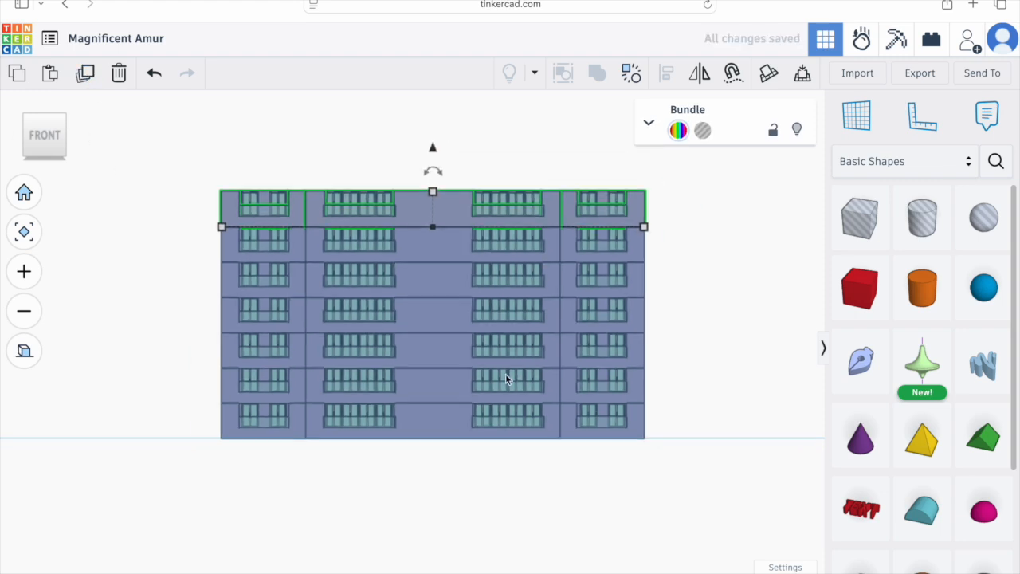
scroll(506, 378, down, 3)
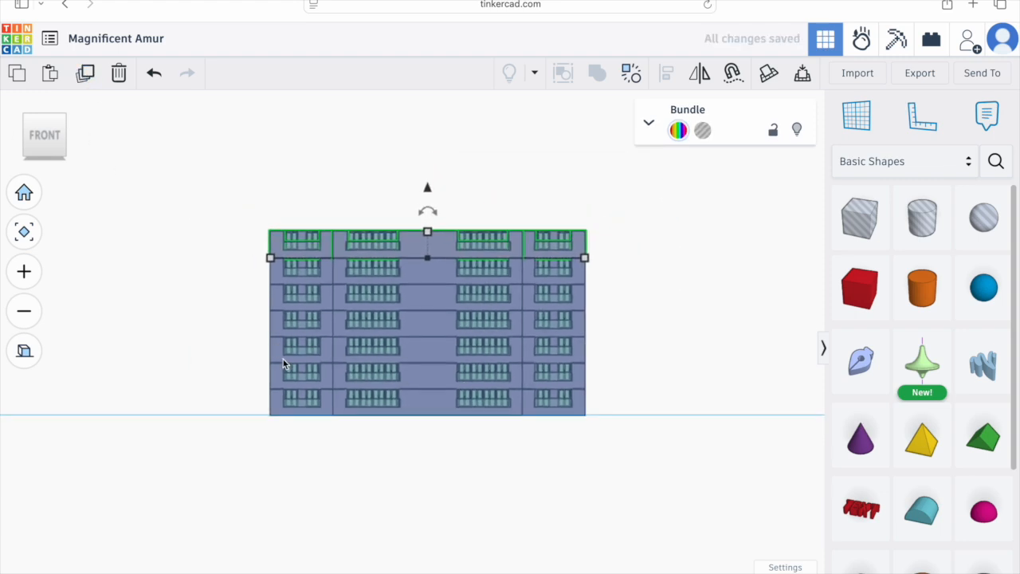
click(86, 73)
click(86, 74)
click(86, 73)
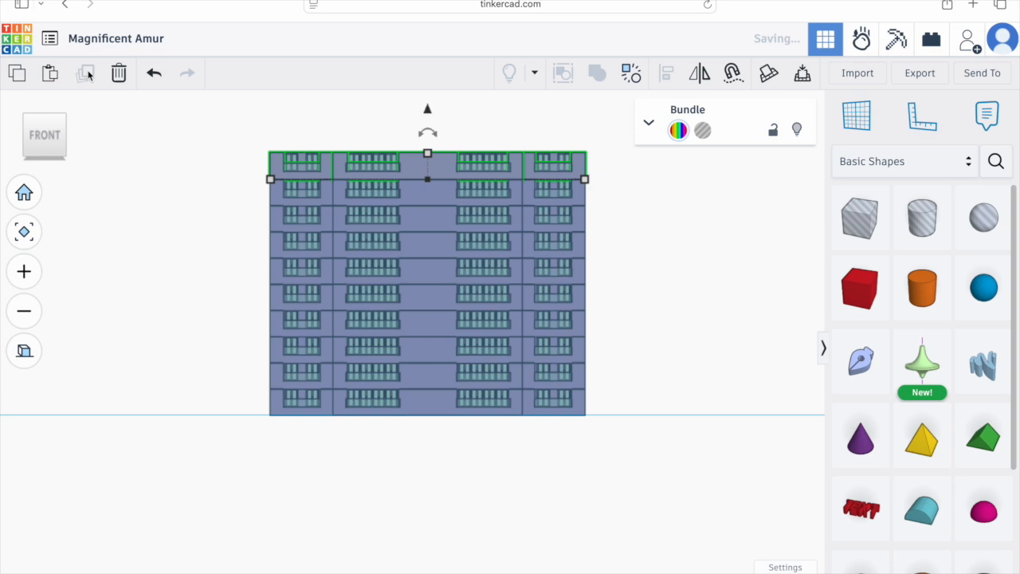
click(86, 73)
click(86, 73)
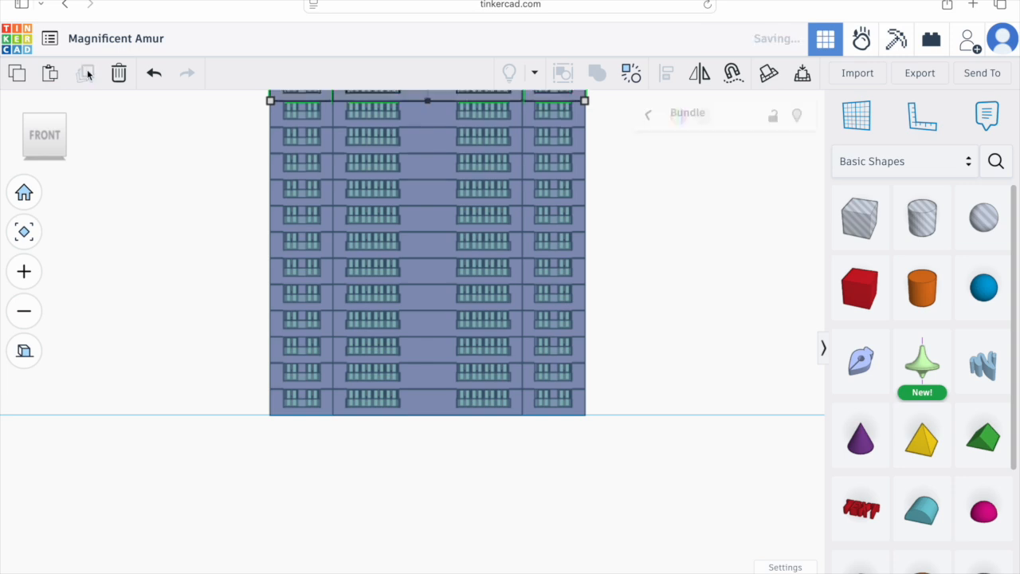
click(86, 74)
Step: Orbit around the stacked tower to inspect it from several angles
middle_drag(200, 252, 235, 328)
click(25, 352)
right_drag(209, 374, 255, 403)
click(489, 302)
click(636, 430)
scroll(636, 430, up, 1)
right_drag(628, 435, 500, 369)
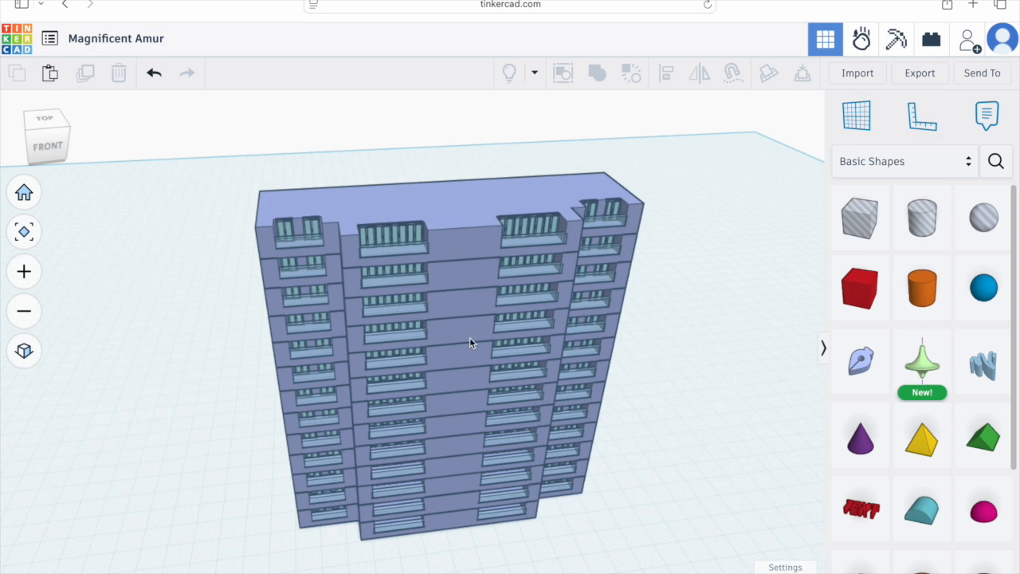
right_drag(469, 338, 461, 346)
right_drag(663, 408, 599, 483)
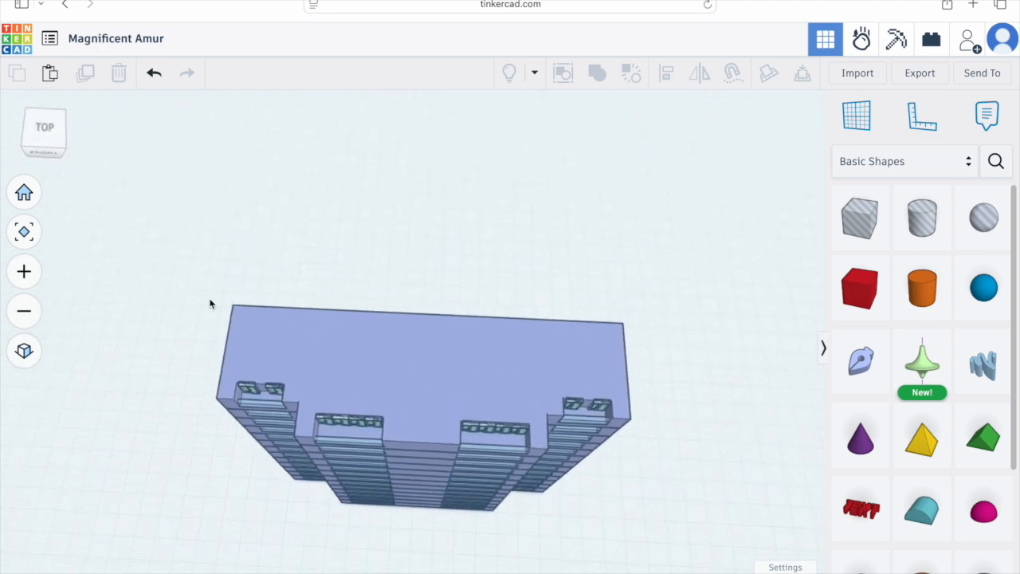
Step: Start a sketch in top view and trace the building footprint as a closed line outline about 120 by 40 mm
click(45, 131)
click(27, 354)
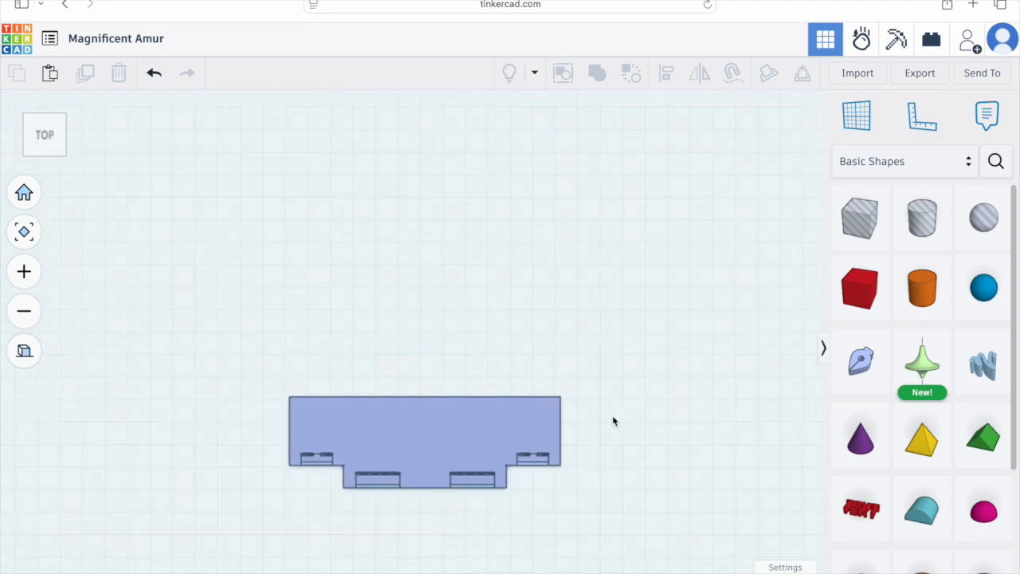
scroll(537, 495, up, 5)
middle_drag(540, 480, 529, 216)
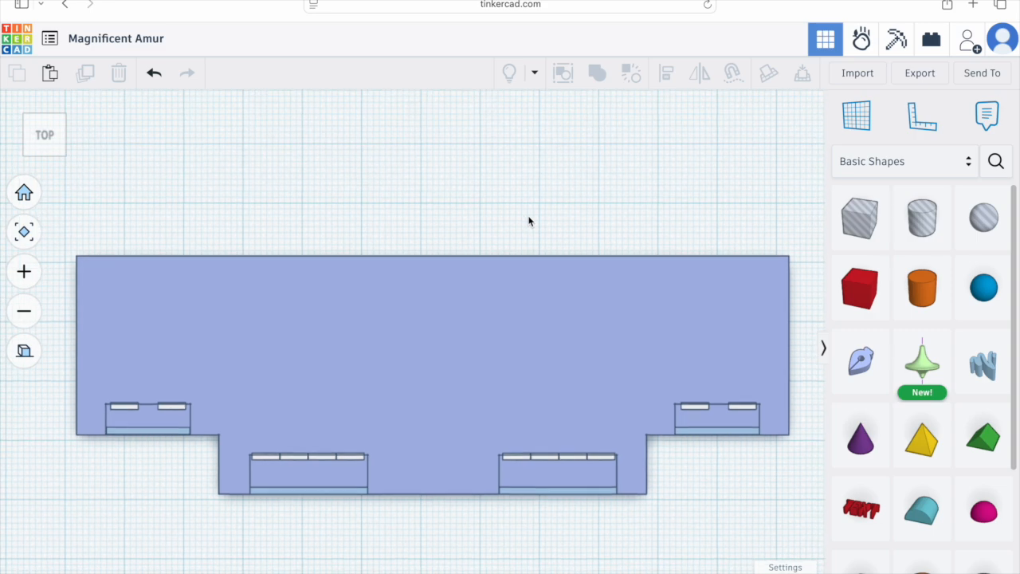
drag(869, 339, 450, 354)
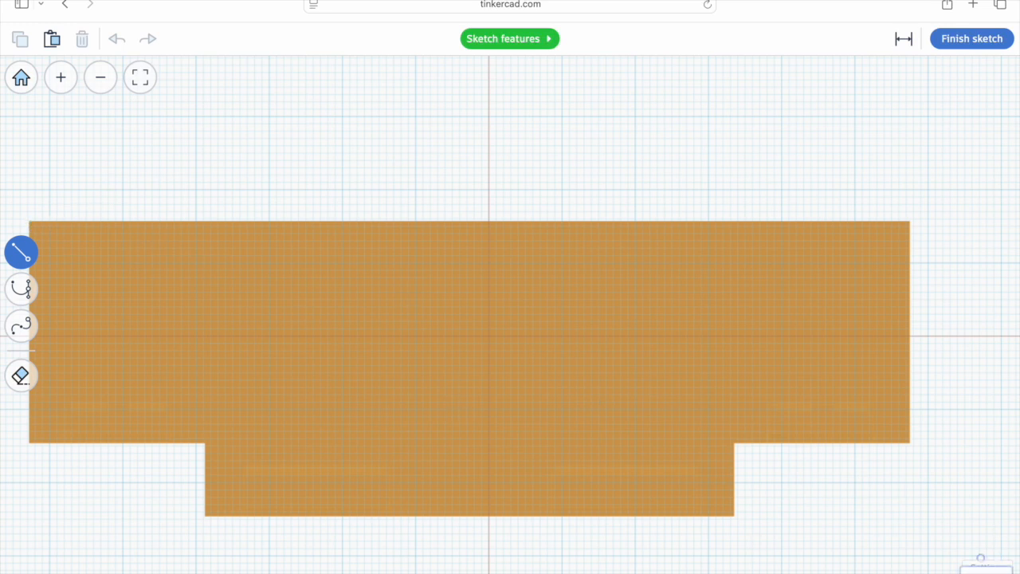
click(981, 471)
click(30, 221)
click(910, 221)
click(911, 444)
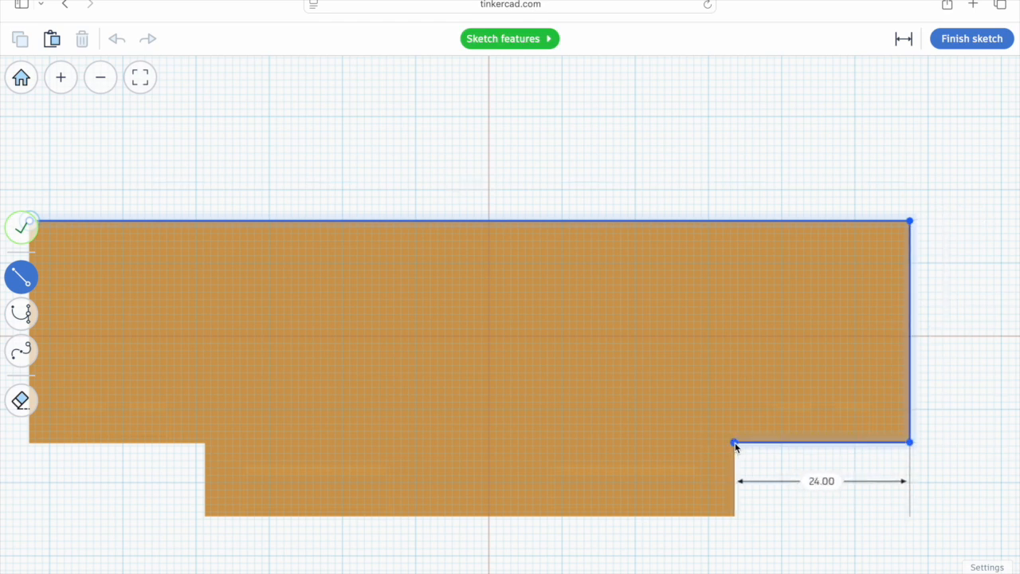
click(735, 515)
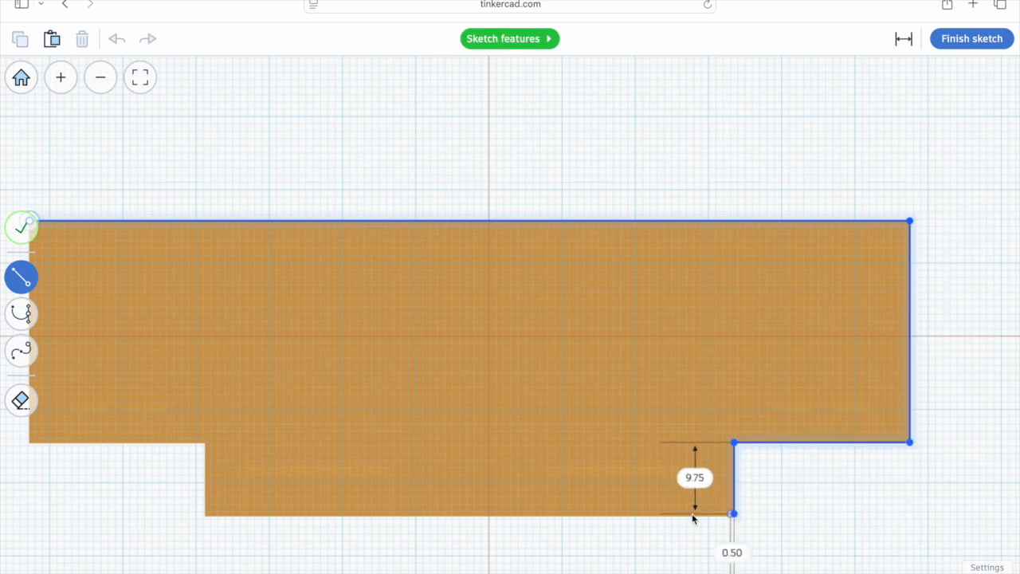
click(206, 515)
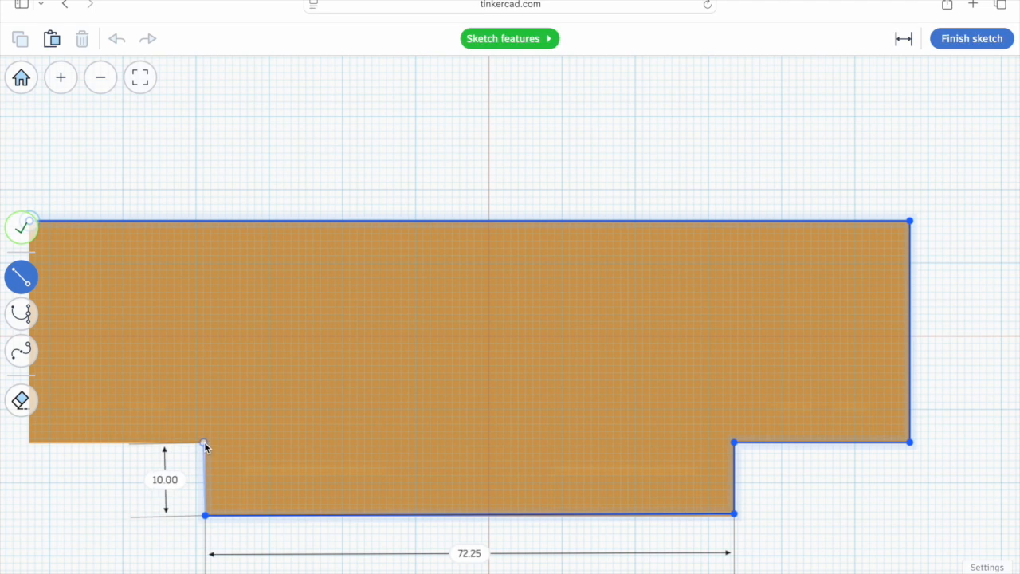
click(193, 448)
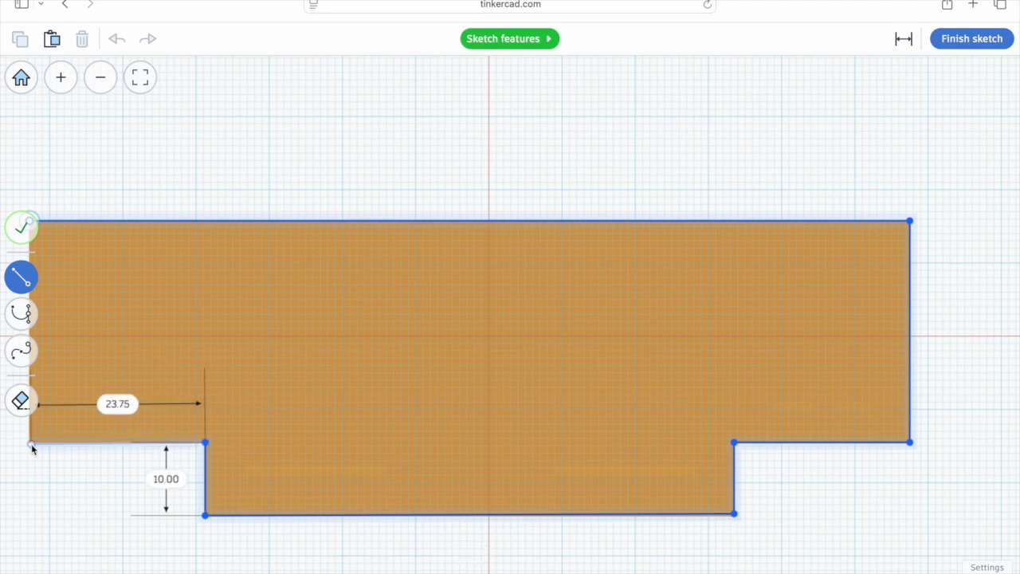
click(31, 445)
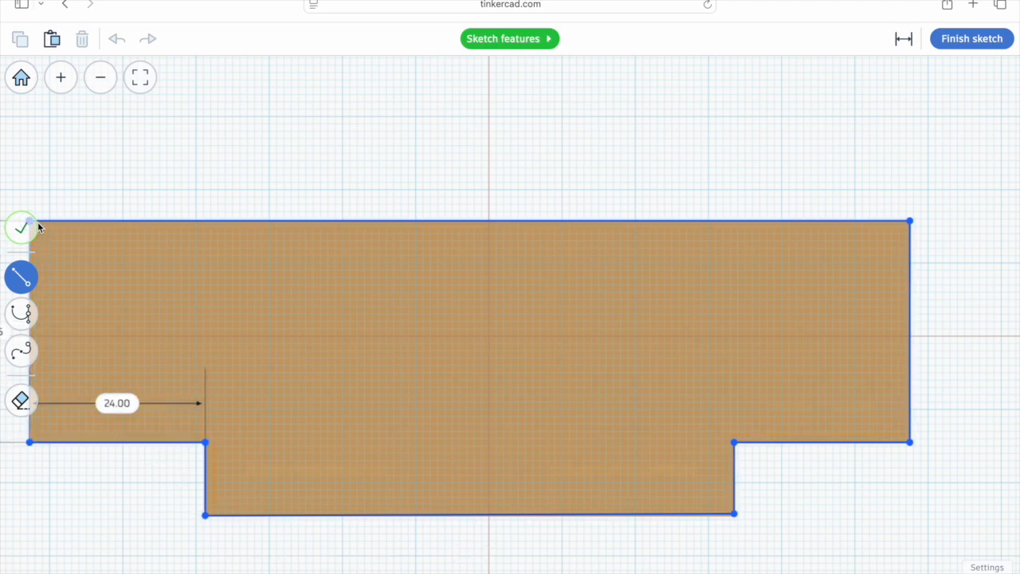
click(36, 227)
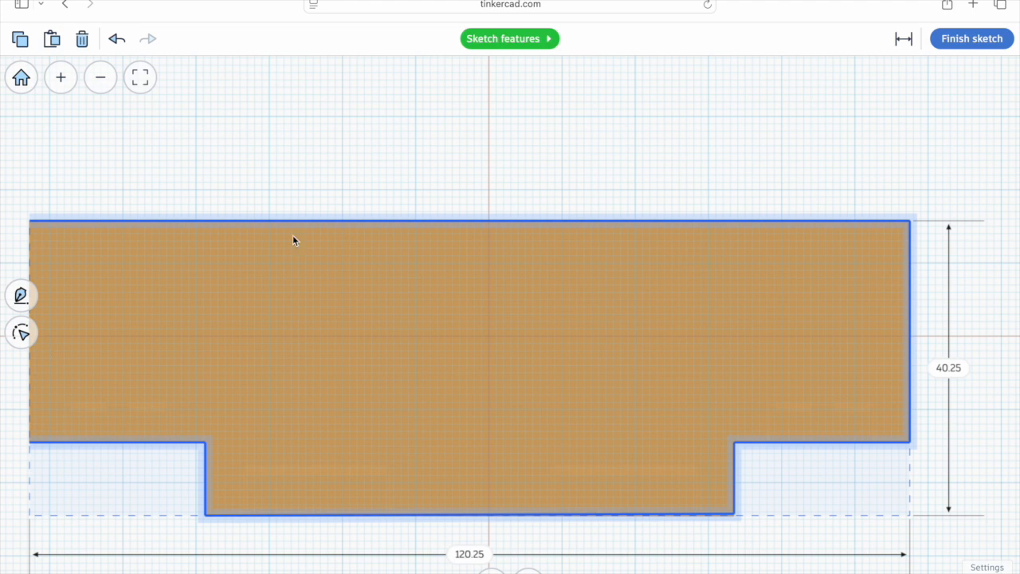
Step: Select the traced footprint outline and adjust its offset with the sketch controls
scroll(292, 238, left, 3)
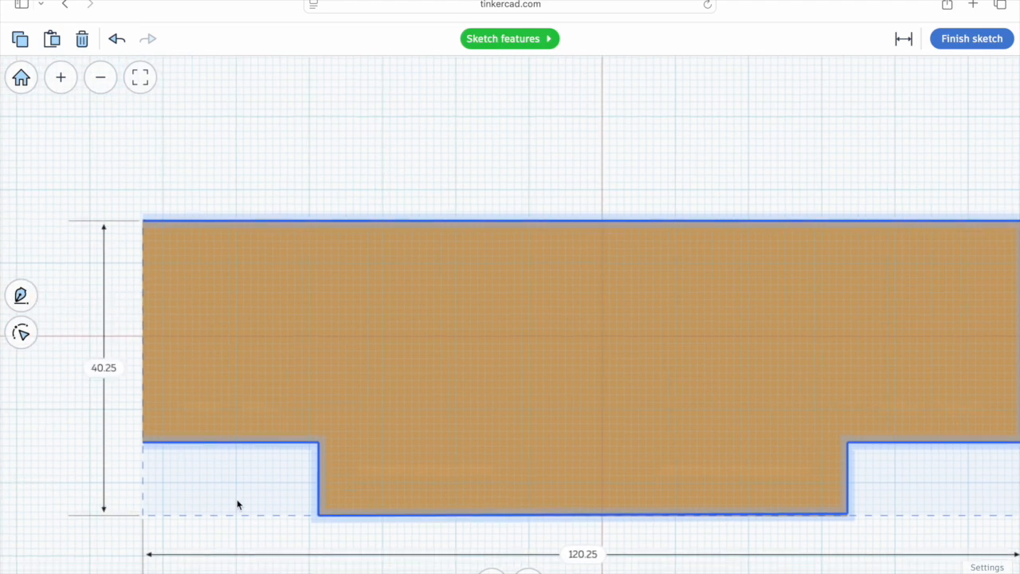
click(257, 500)
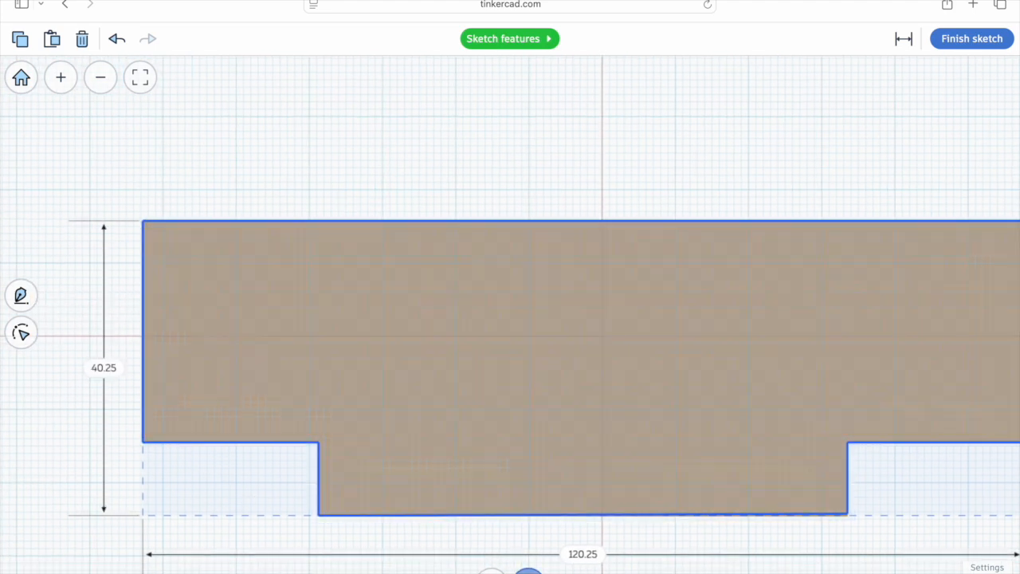
click(414, 540)
click(567, 540)
click(586, 429)
click(693, 539)
right_drag(708, 542, 652, 543)
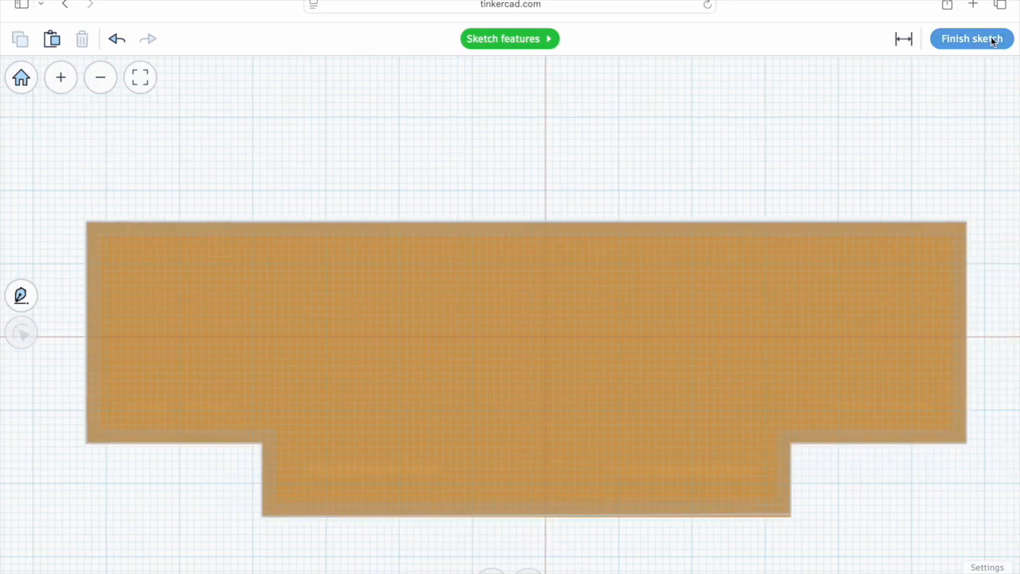
Step: Finish the sketch and stretch the extruded footprint shape atop the tower to a height of about 4.25 mm
click(971, 38)
click(608, 234)
right_drag(608, 234, 466, 372)
scroll(505, 335, up, 5)
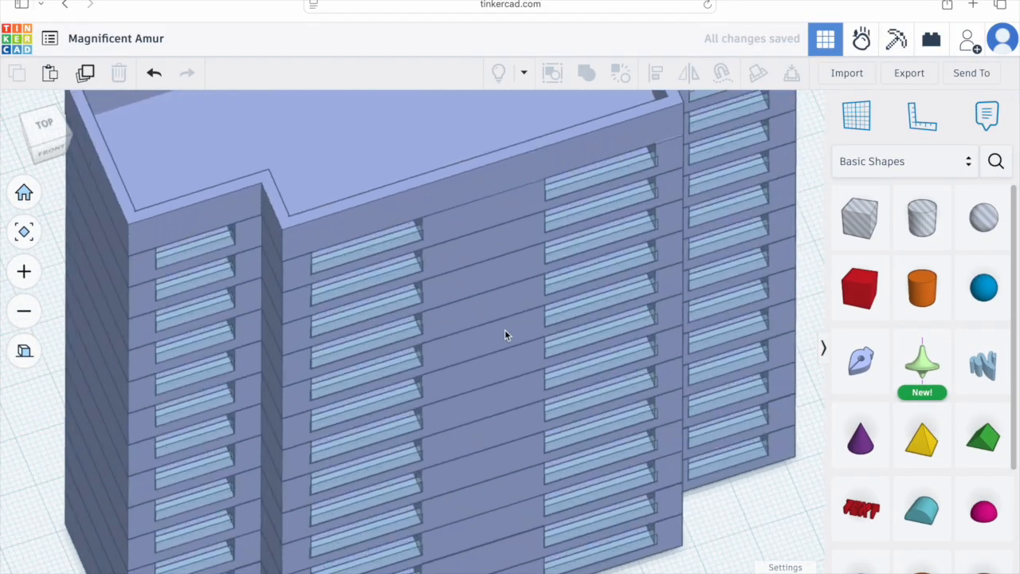
click(24, 350)
scroll(371, 349, down, 5)
right_drag(290, 236, 361, 409)
click(410, 138)
drag(411, 138, 409, 161)
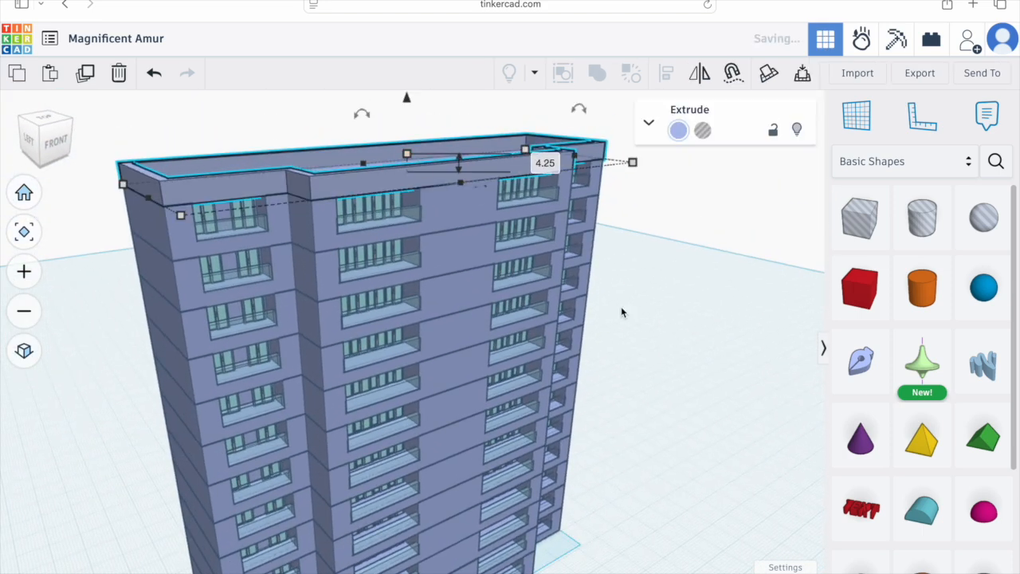
Step: In top view, place a cylinder and a box hole below the building, widening the hole over the cylinder's upper half
click(621, 306)
right_drag(407, 224, 571, 353)
scroll(570, 350, down, 5)
mouse_move(554, 464)
right_down()
mouse_move(571, 437)
mouse_move(569, 452)
right_up()
click(46, 119)
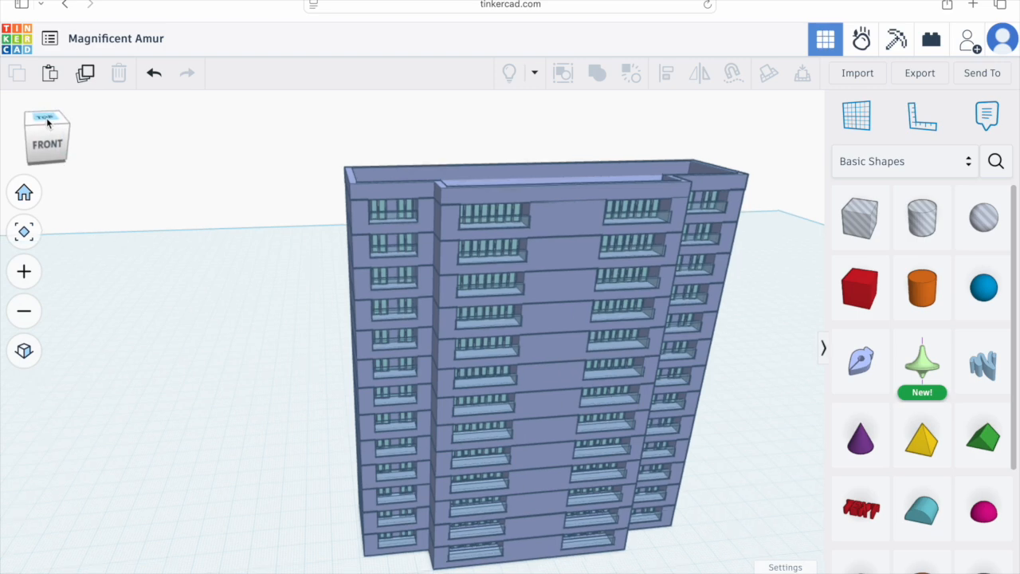
click(23, 350)
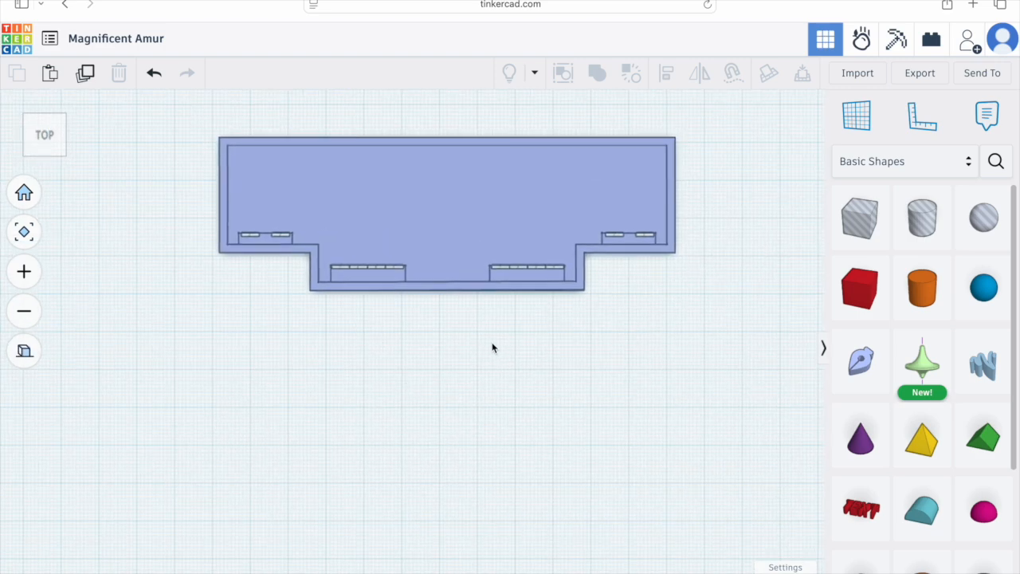
drag(913, 321, 450, 430)
drag(855, 239, 509, 400)
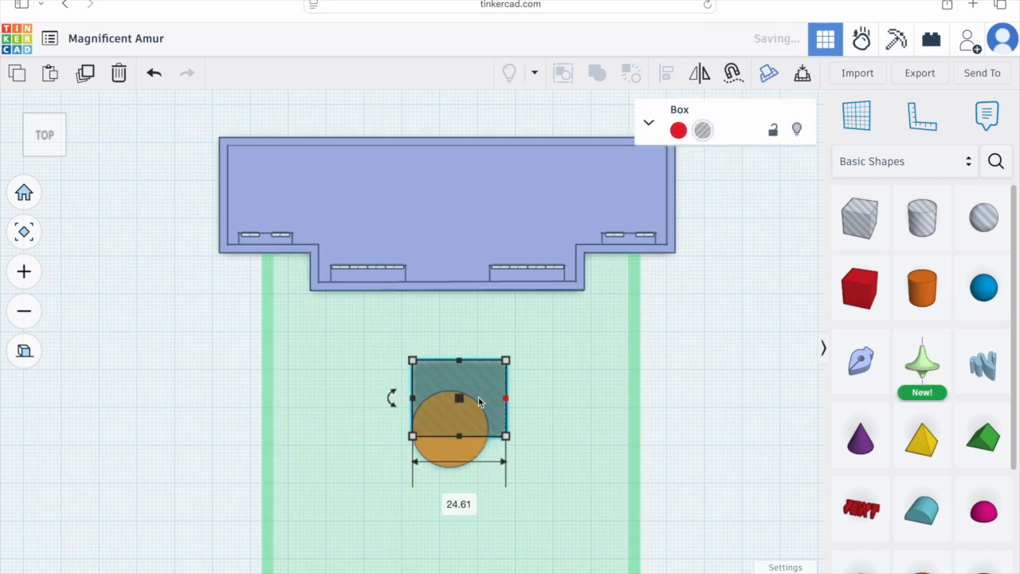
drag(414, 400, 406, 402)
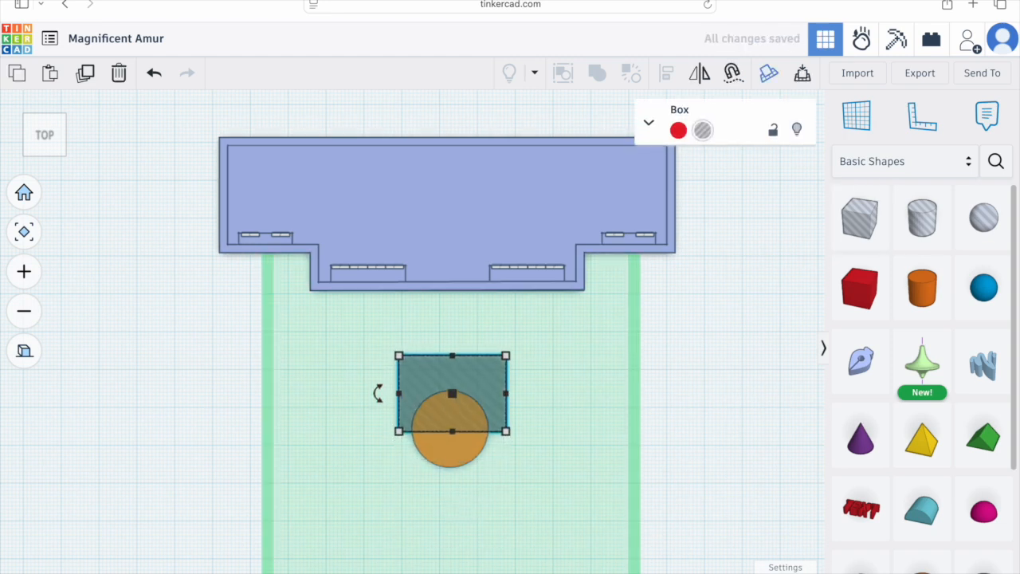
click(458, 450)
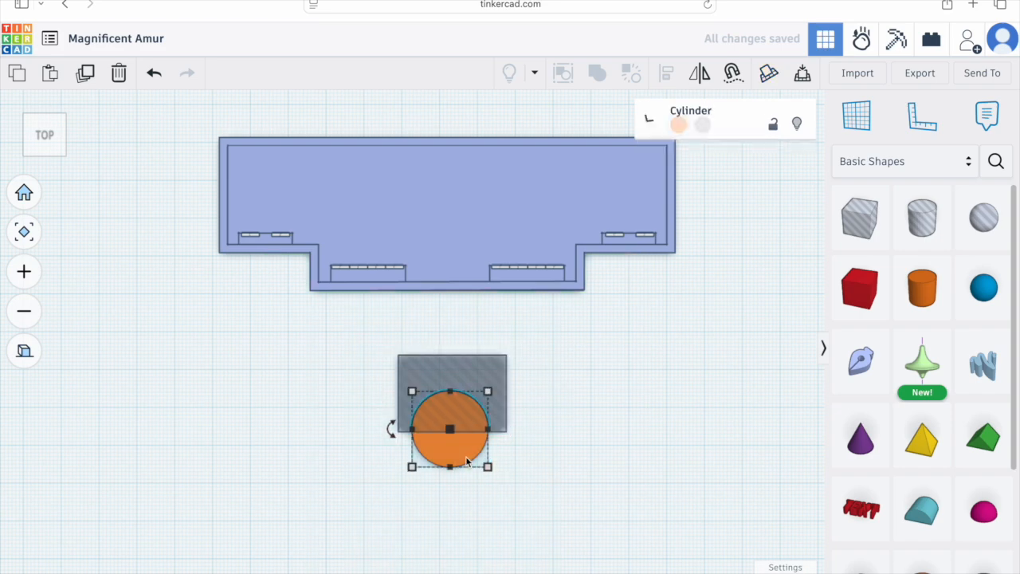
shift+click(502, 387)
click(599, 72)
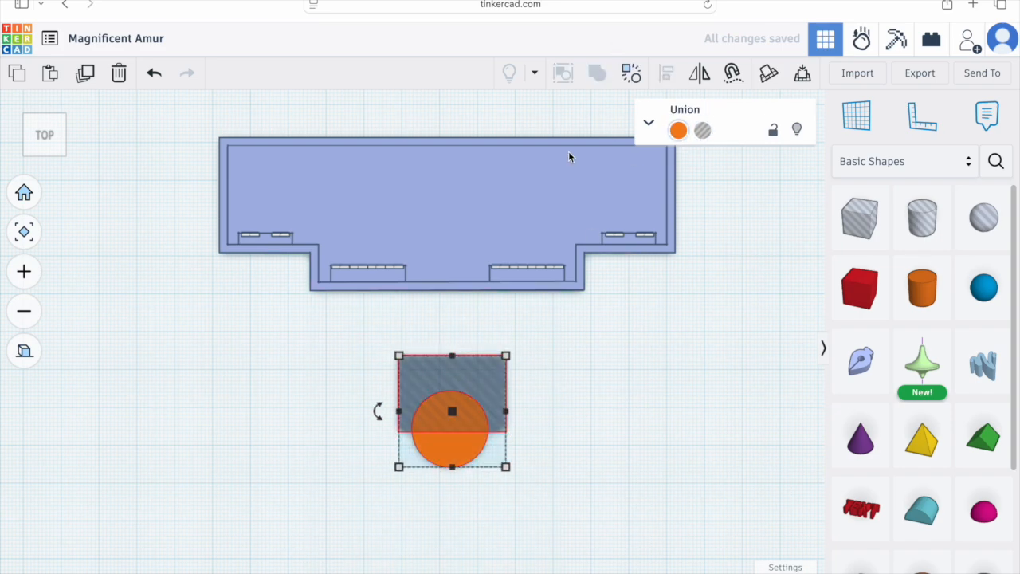
key(ctrl+z)
Step: Adjust the hole box and group it with the cylinder to cut a half cylinder
right_drag(509, 476, 620, 415)
click(539, 409)
mouse_move(514, 359)
mouse_down()
mouse_move(515, 319)
mouse_move(513, 371)
mouse_up()
click(527, 465)
shift+click(529, 409)
click(564, 73)
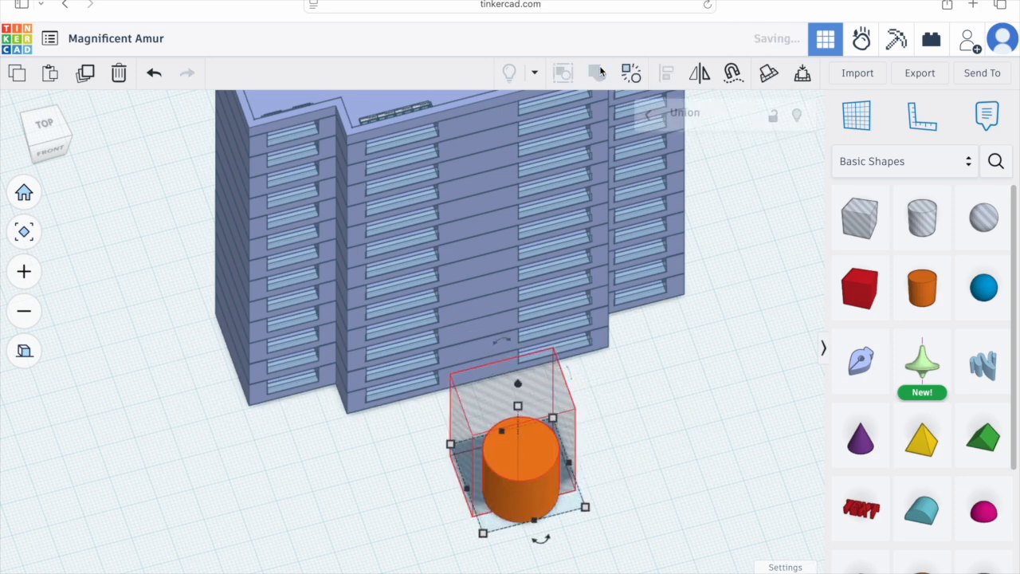
Step: Nudge the half cylinder against the middle of the building's front face and stretch its height to about 133.5 mm
click(43, 127)
key(Up)
key(Left)
key(Right)
click(503, 382)
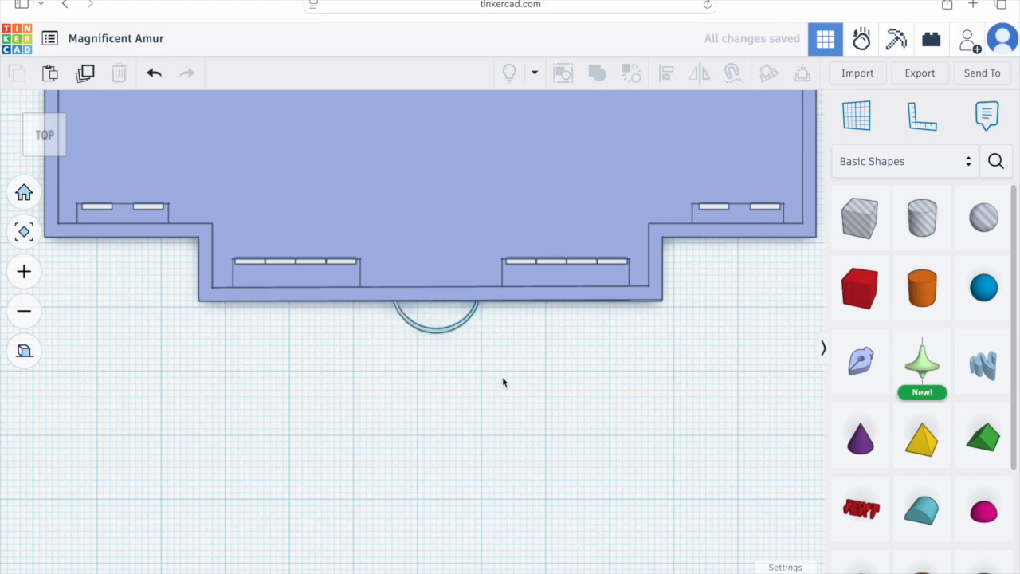
click(447, 328)
click(797, 544)
click(795, 471)
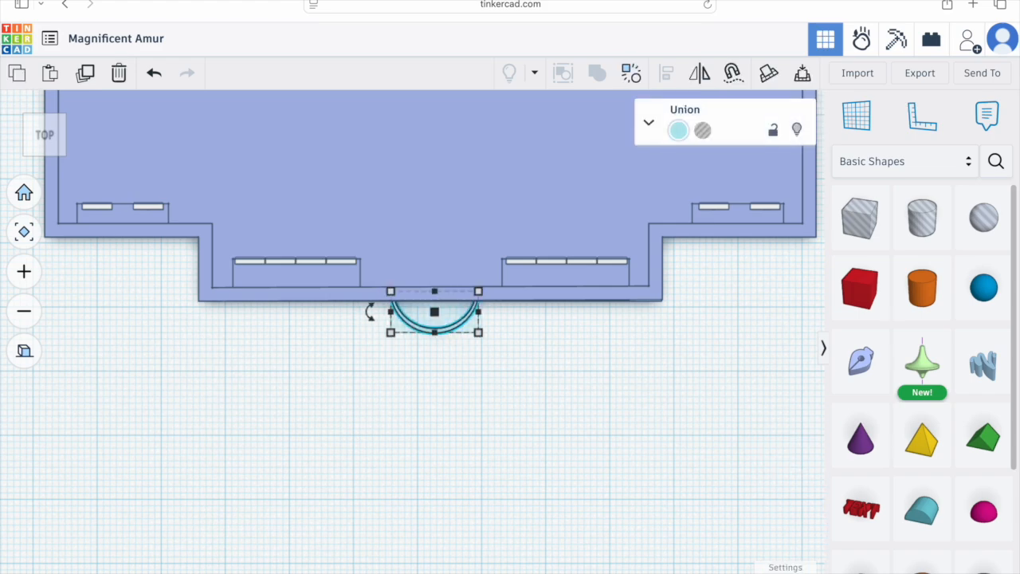
right_drag(415, 402, 429, 488)
drag(420, 435, 416, 176)
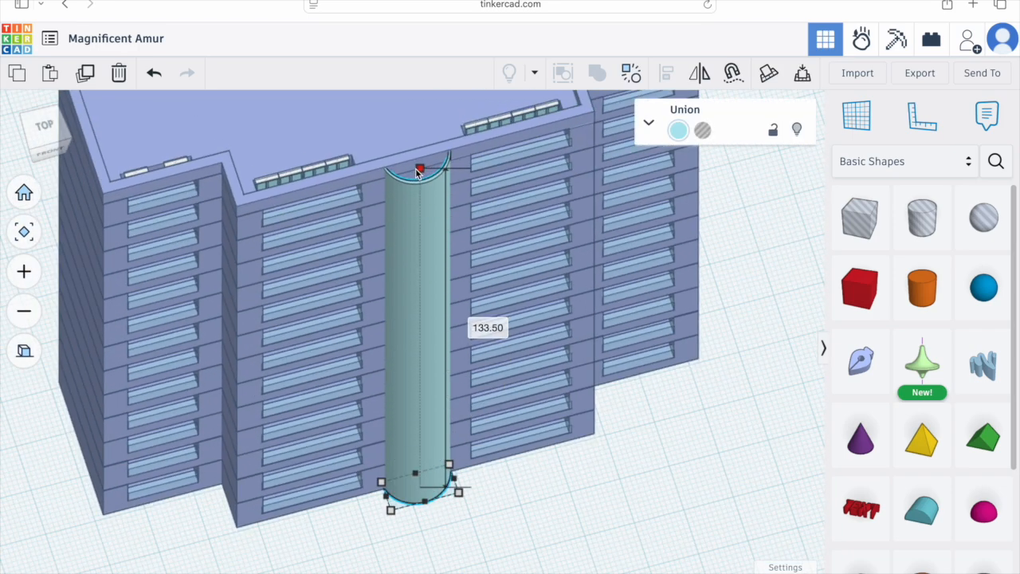
Step: Orbit around the tower to inspect the new half-cylinder column from several angles
click(29, 361)
scroll(373, 386, down, 5)
click(323, 507)
right_drag(323, 508, 531, 494)
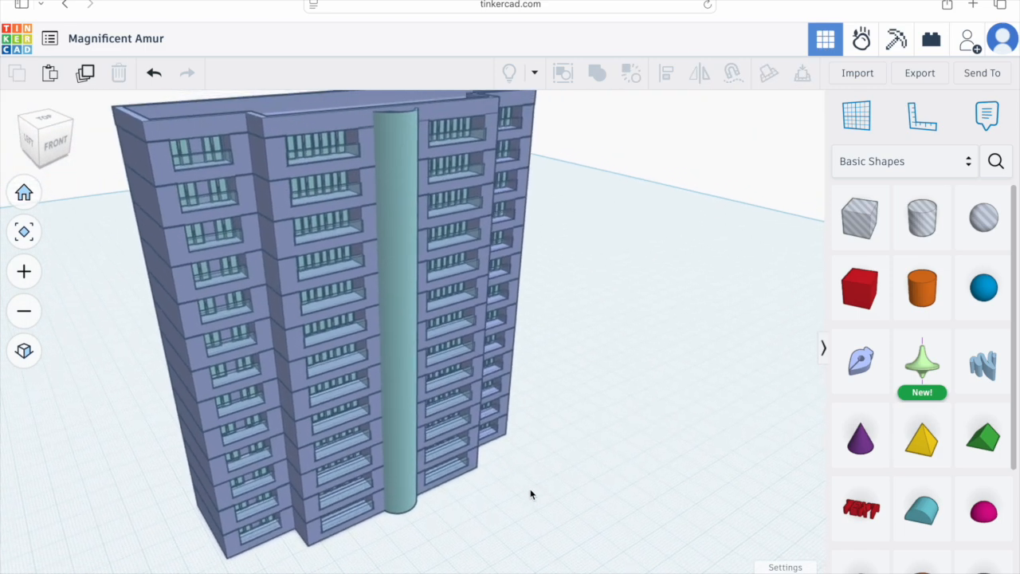
scroll(494, 454, down, 2)
right_drag(582, 467, 723, 478)
click(24, 231)
scroll(387, 438, up, 10)
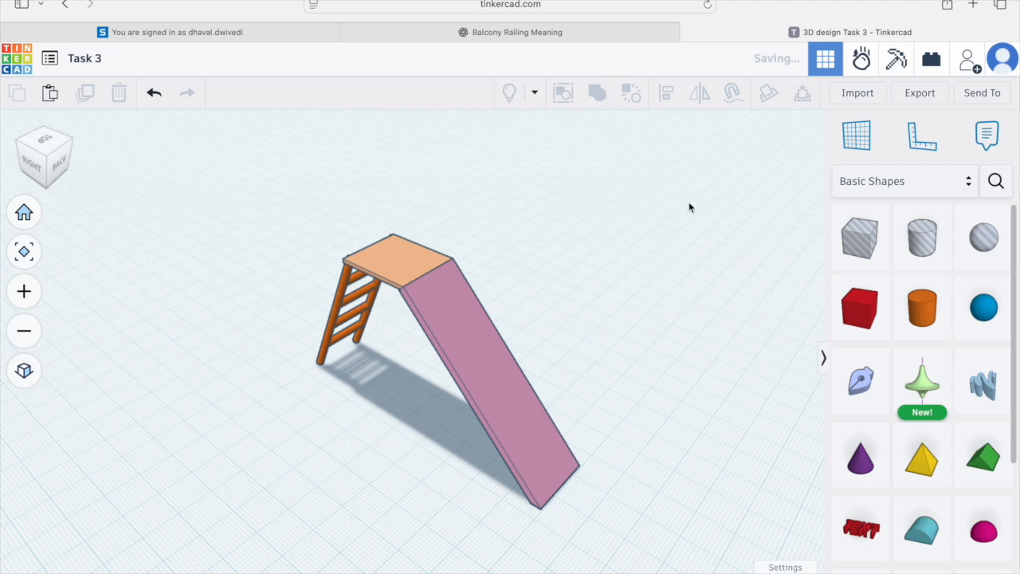
Step: Add a sphere about 10 mm across and position it above the top of the slide
drag(903, 349, 624, 363)
drag(622, 324, 652, 189)
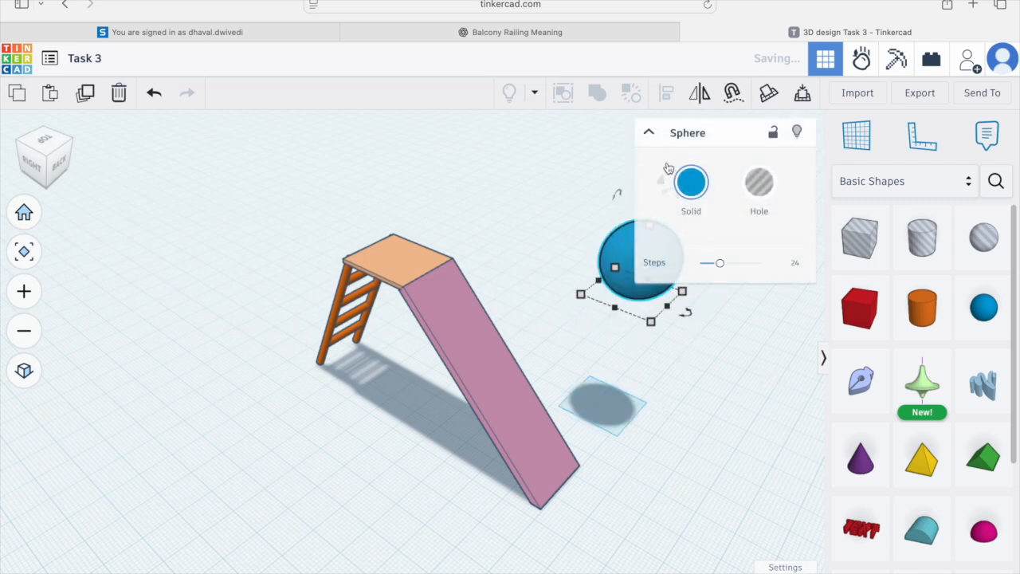
click(650, 133)
drag(687, 295, 632, 295)
click(44, 149)
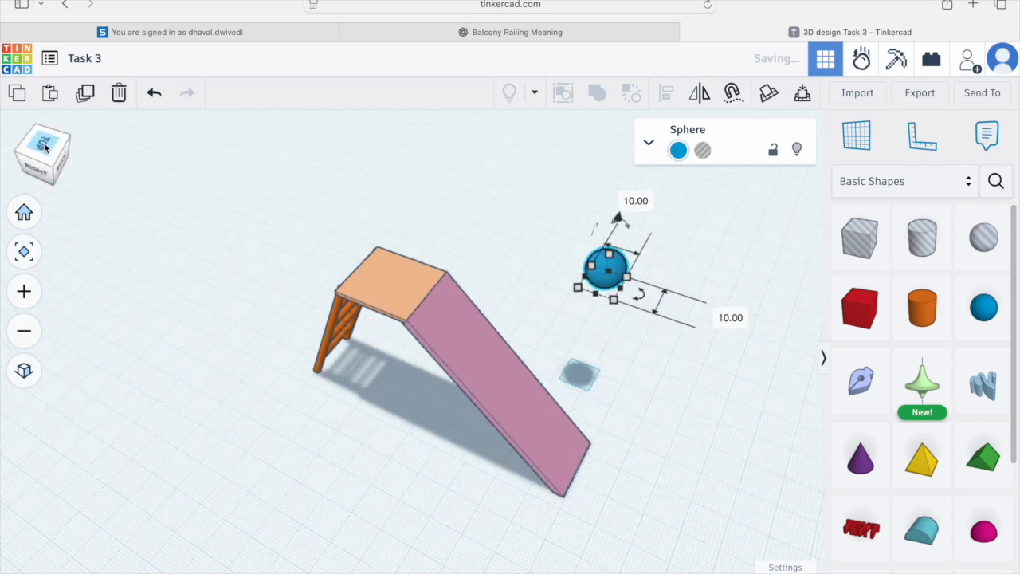
drag(611, 231, 532, 363)
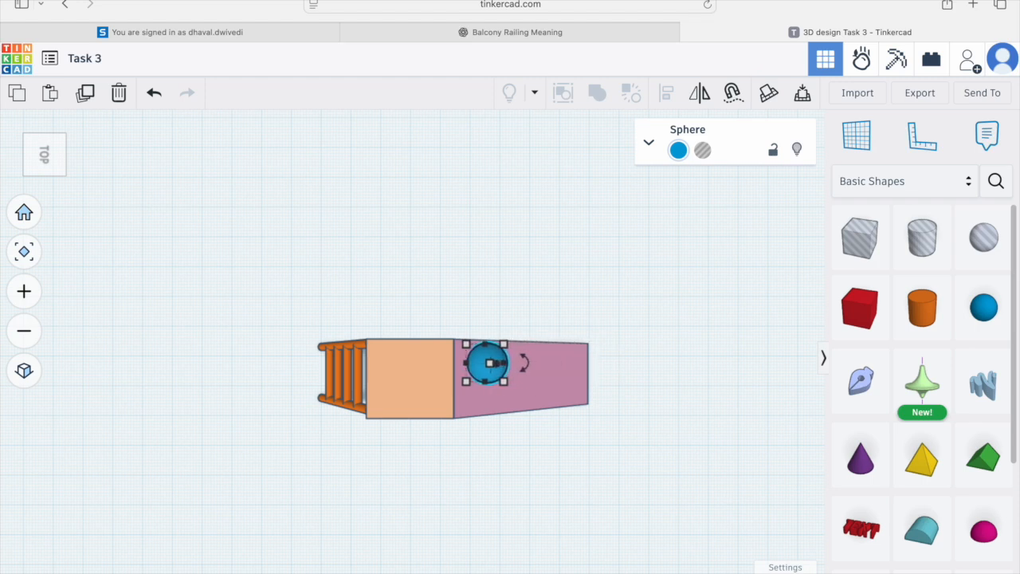
right_drag(581, 449, 479, 285)
drag(469, 217, 487, 147)
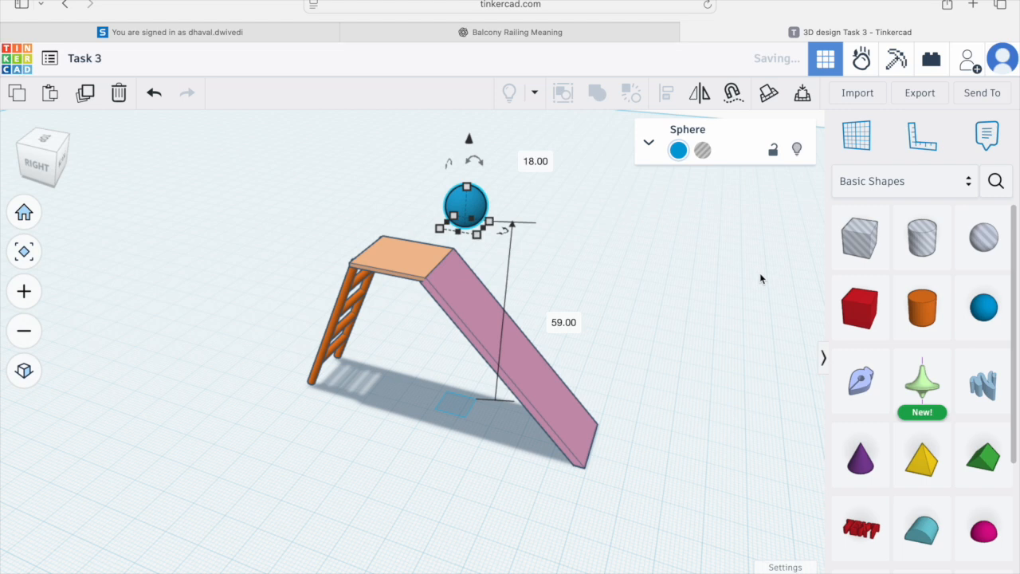
Step: Switch to Sim Lab and set the slide group's physical material to Steel
click(864, 61)
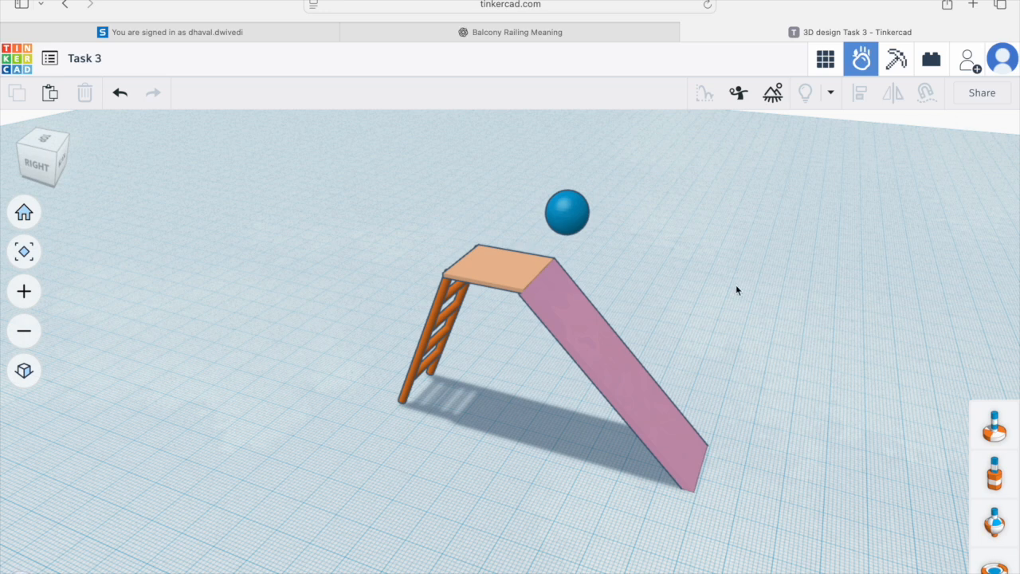
click(575, 339)
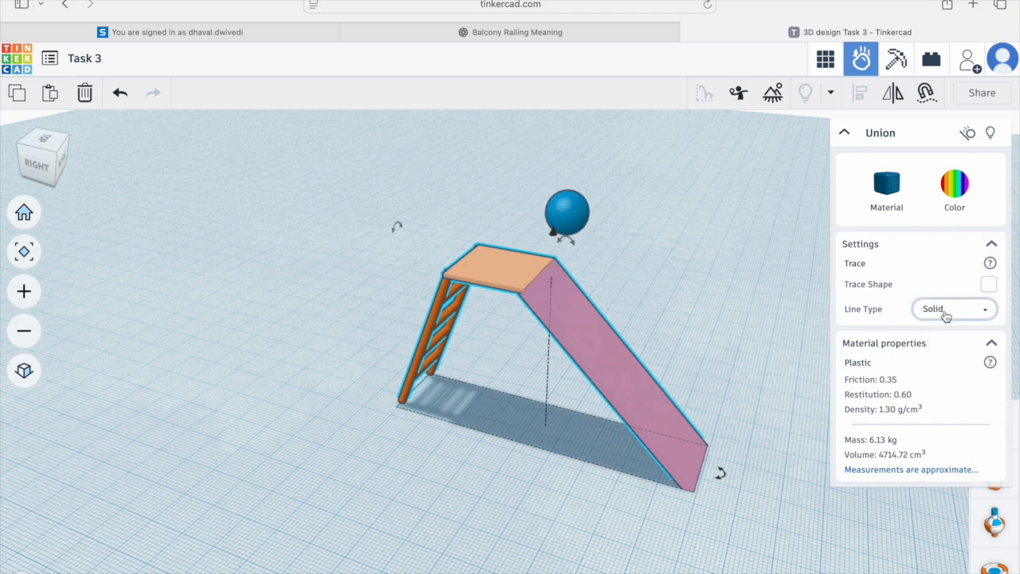
click(890, 182)
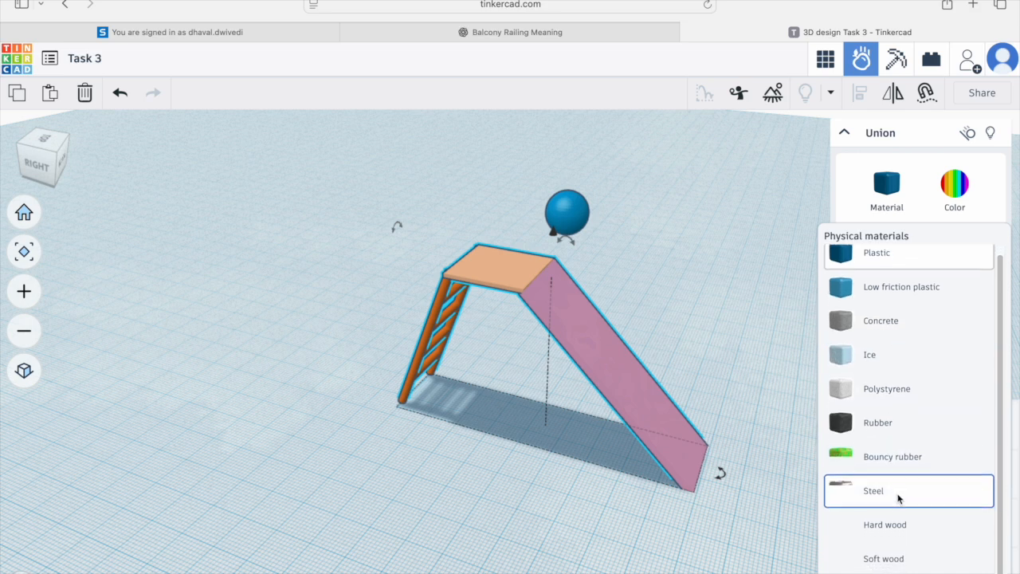
scroll(897, 494, down, 1)
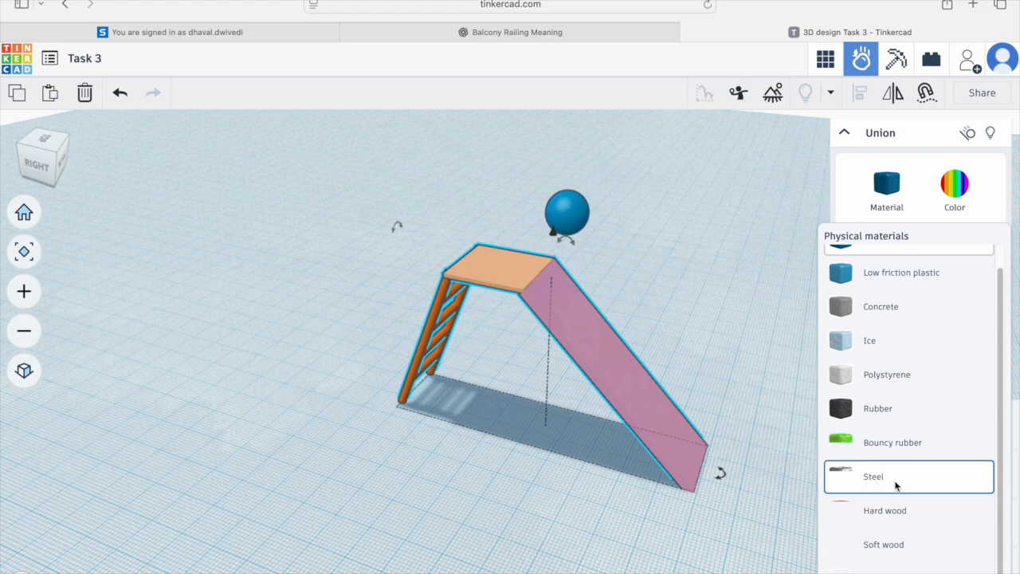
click(896, 485)
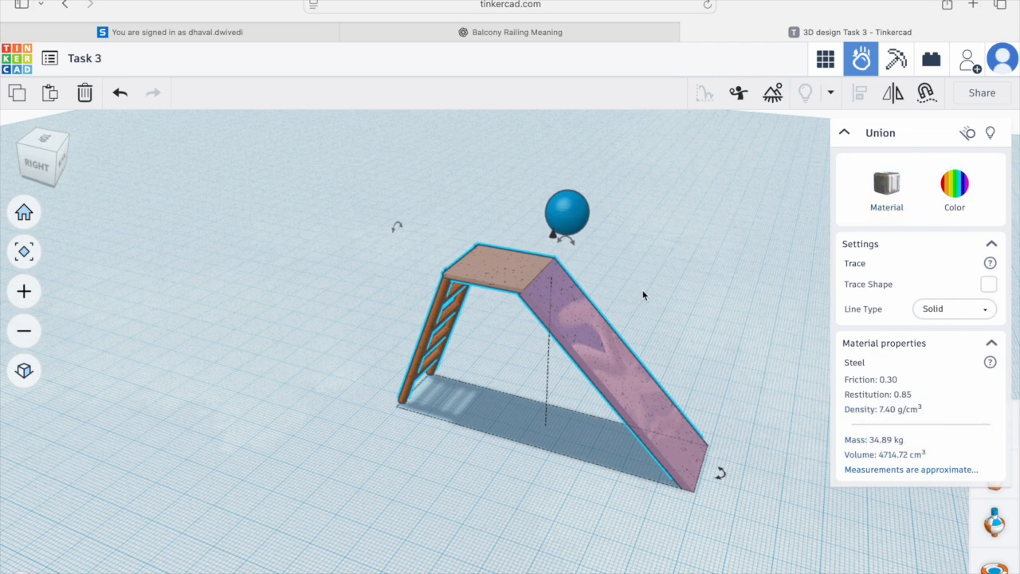
click(969, 139)
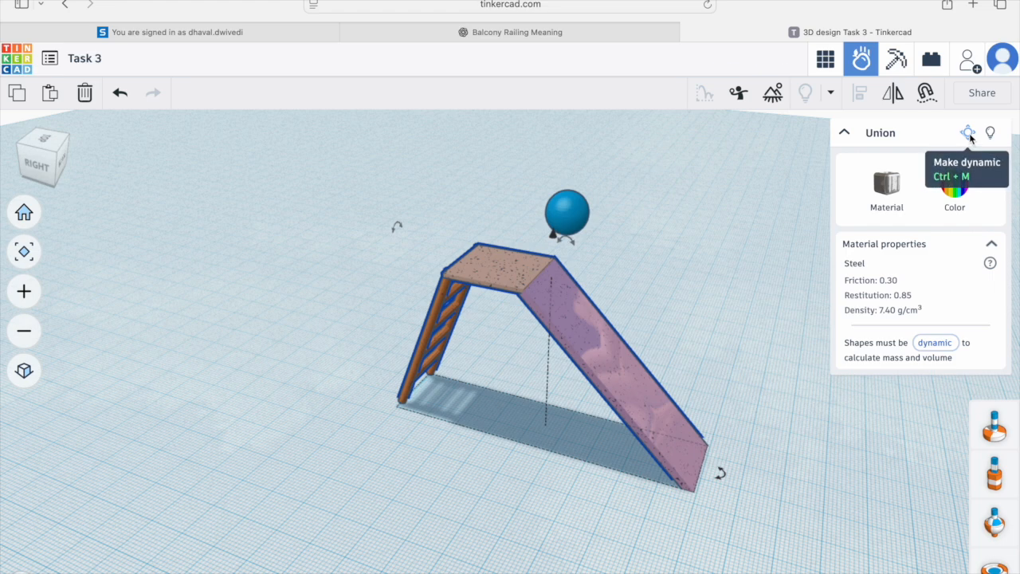
click(968, 134)
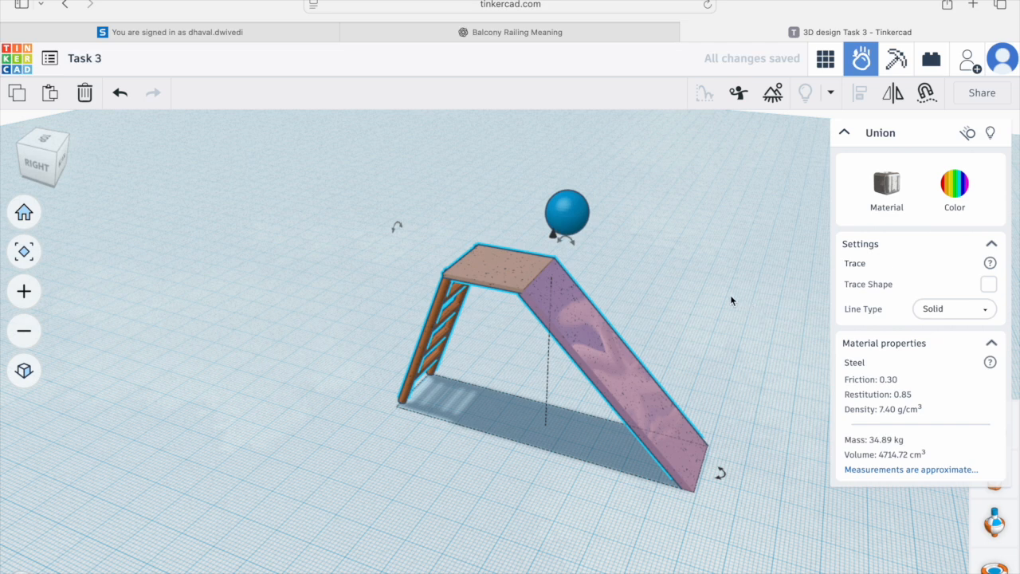
Step: Set the sphere's physical material to Rubber
click(557, 209)
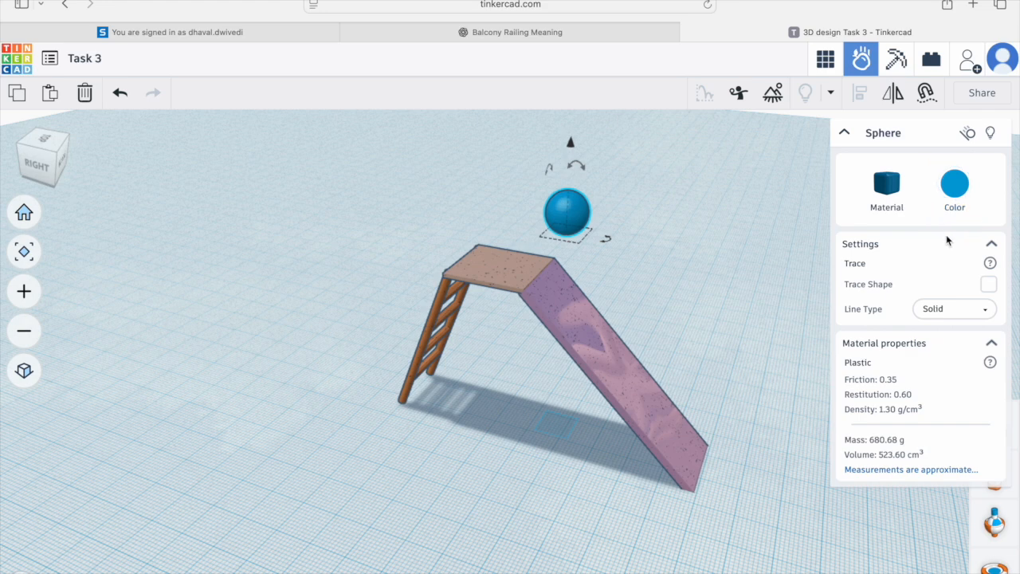
click(888, 191)
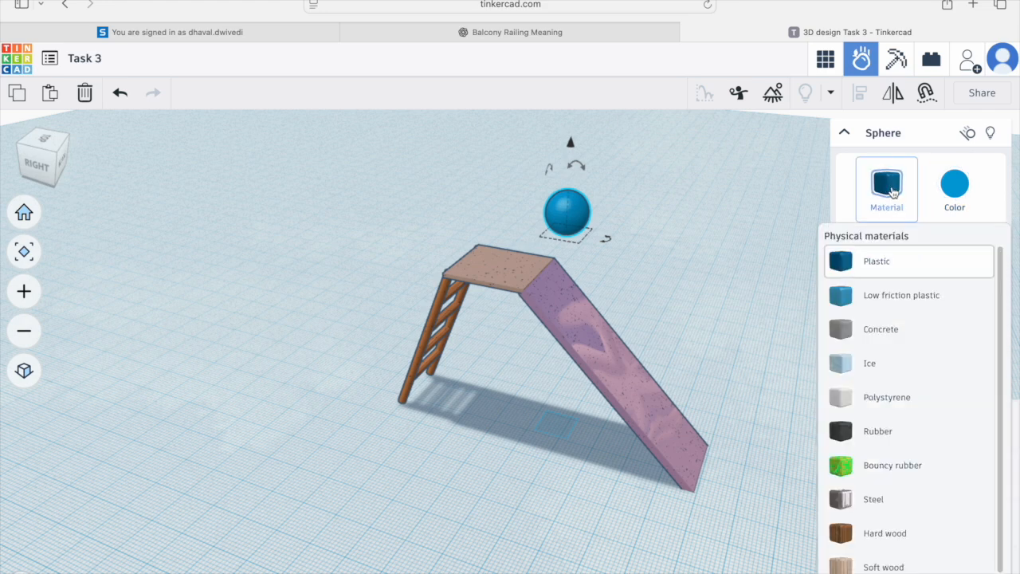
click(892, 431)
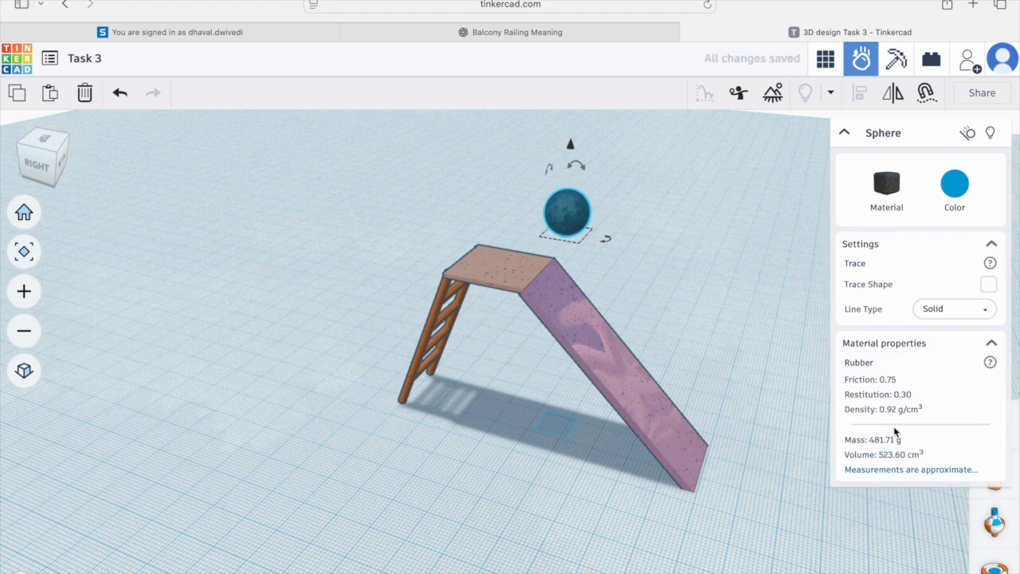
click(899, 188)
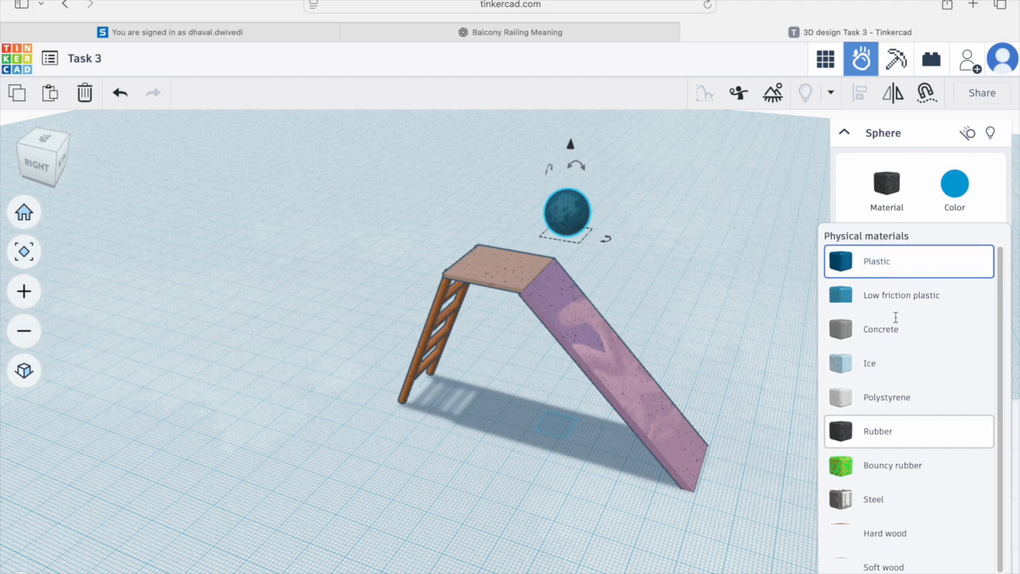
click(897, 434)
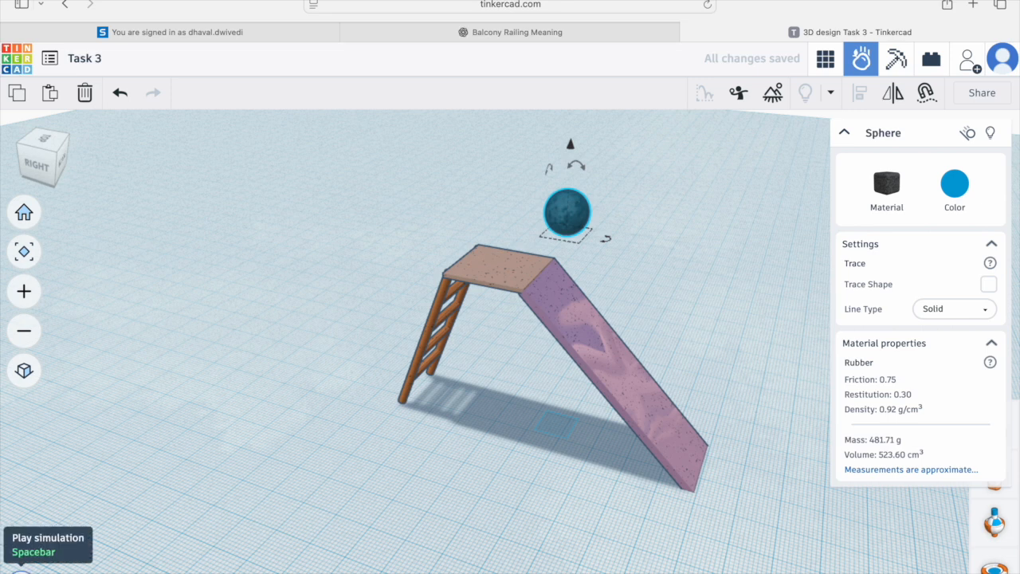
Step: Play the simulation to watch the ball drop onto the slide
click(373, 500)
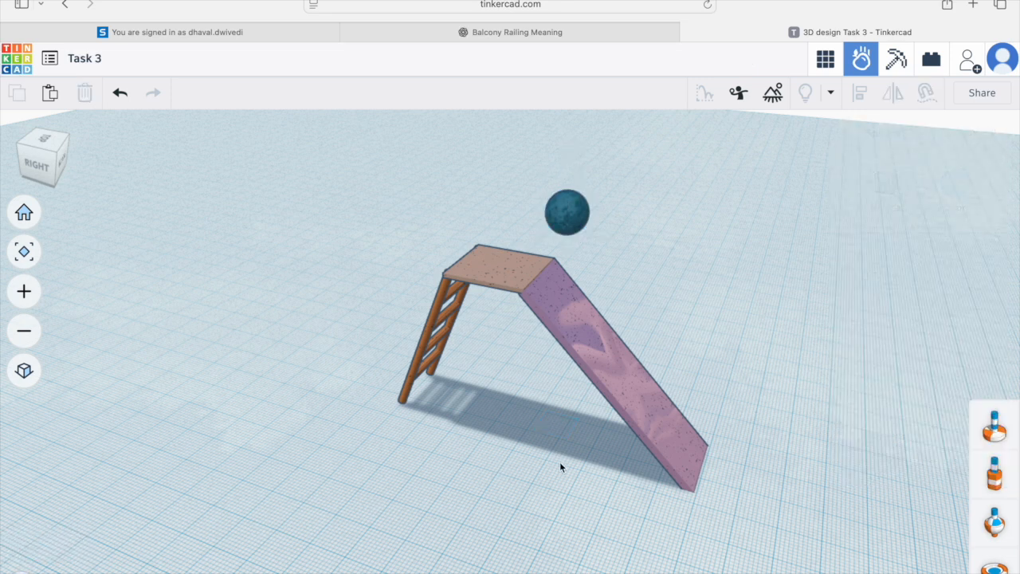
right_drag(557, 476, 442, 483)
key(space)
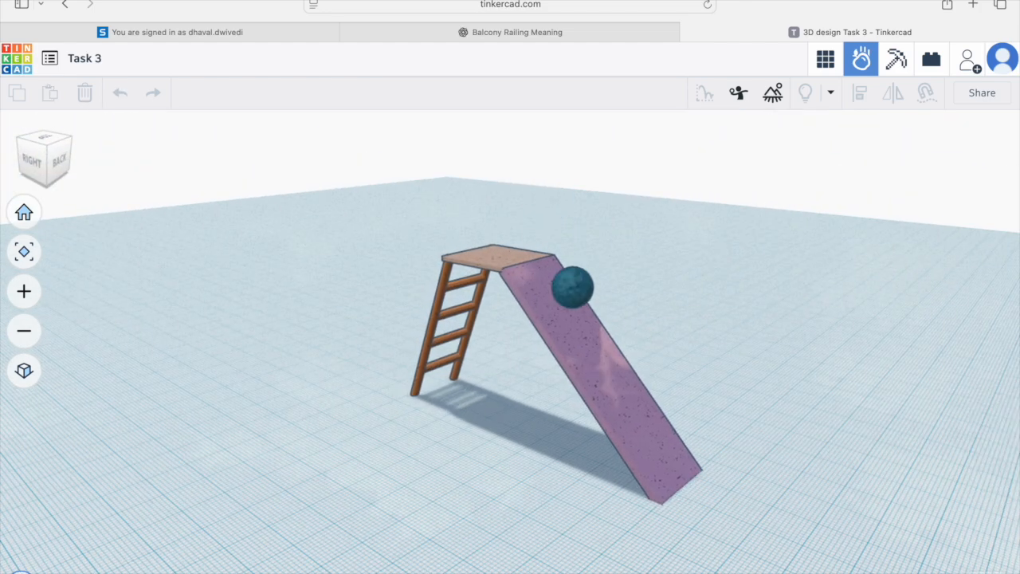
right_drag(296, 498, 432, 497)
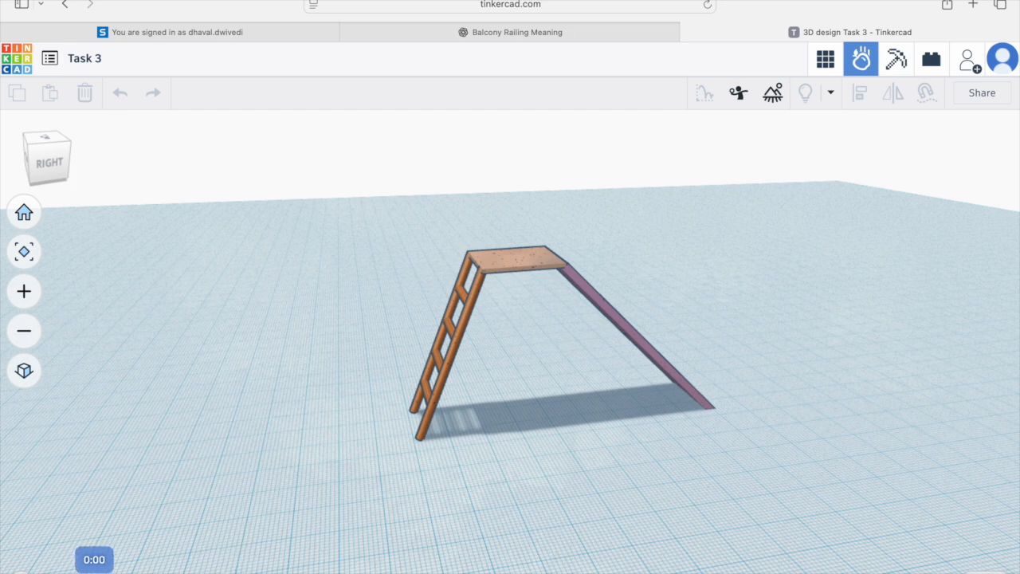
Step: Reset the simulation timeline and play it again
click(21, 572)
drag(290, 573, 63, 573)
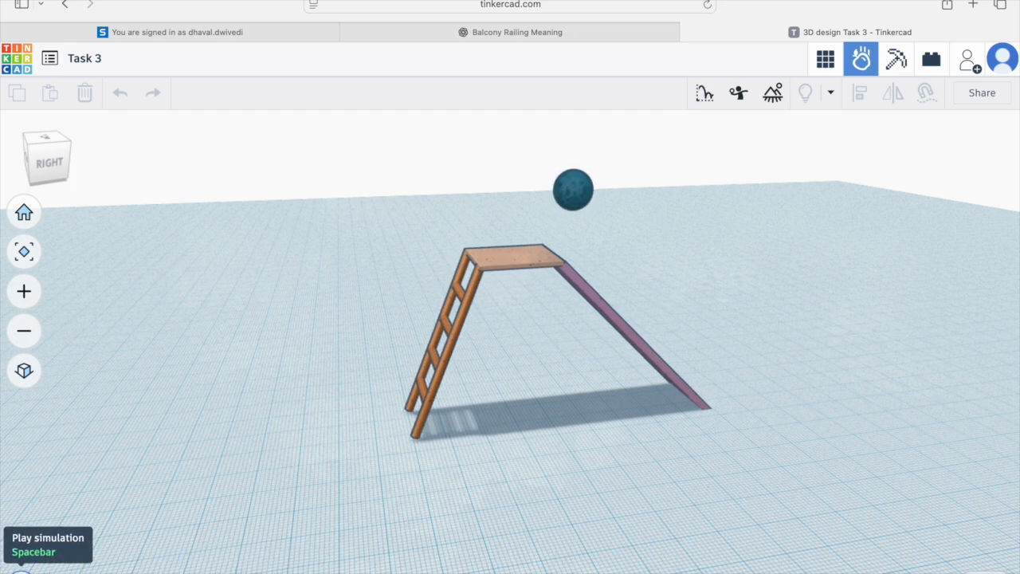
click(21, 570)
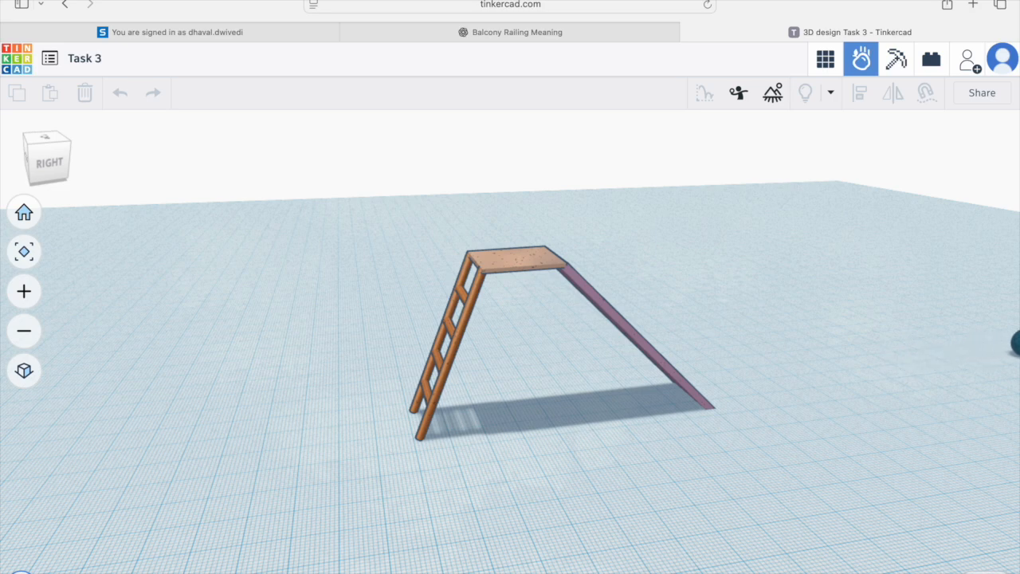
Step: Inspect the slide group's material properties and rewind the simulation timeline to the start
right_drag(700, 481, 535, 495)
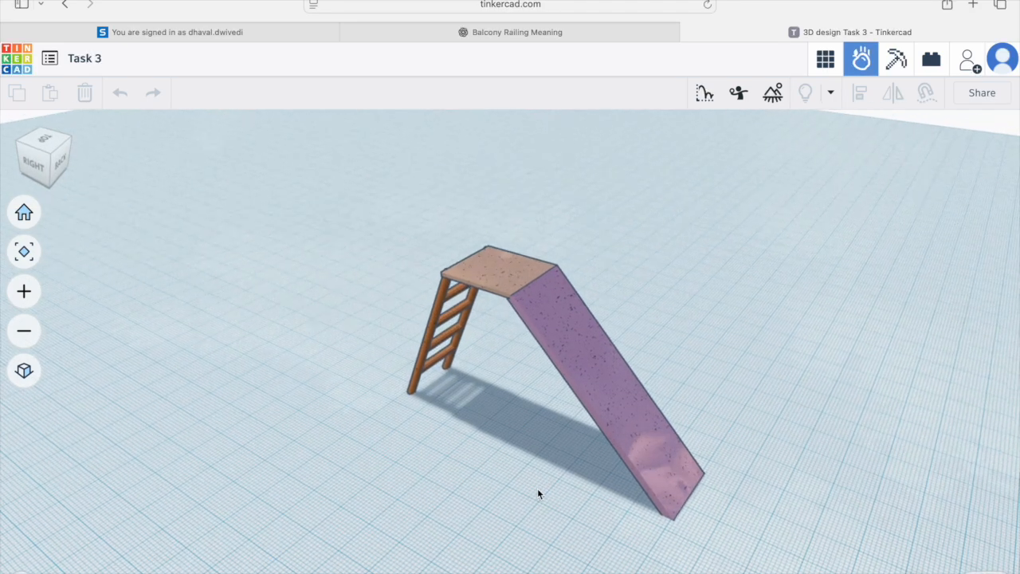
click(614, 384)
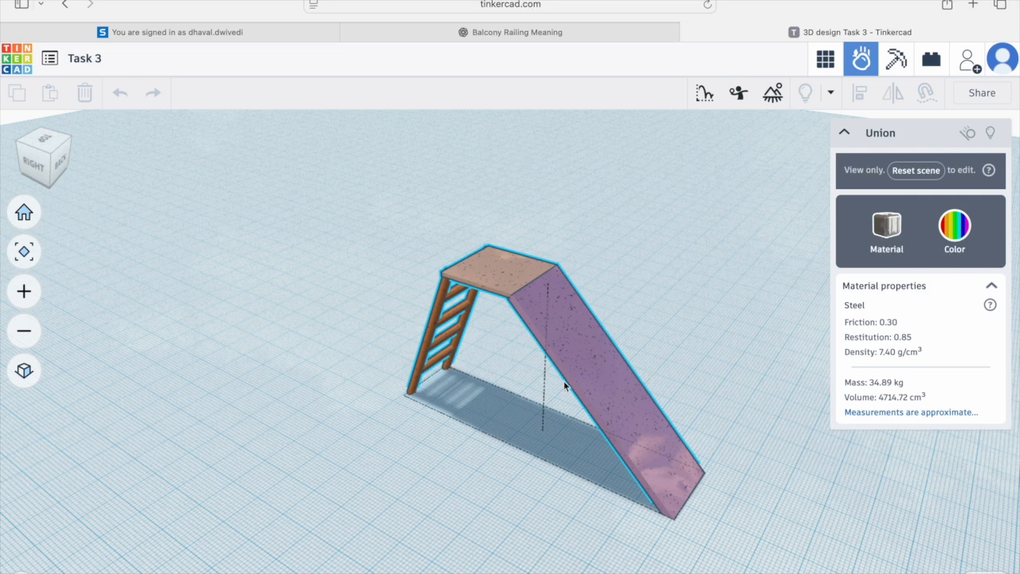
click(180, 573)
drag(180, 573, 63, 573)
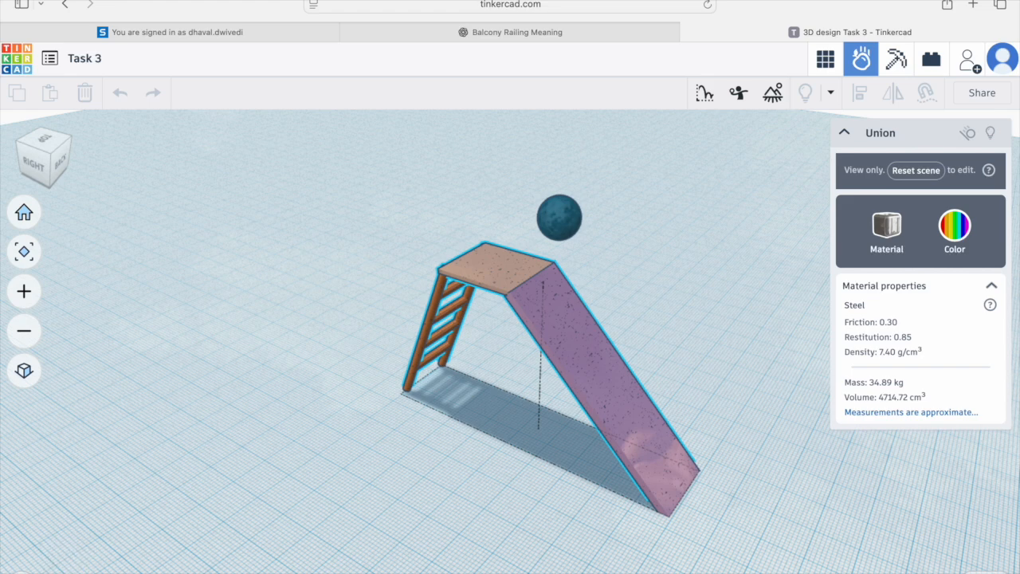
Step: Switch to the design editor and place a long box on the workplane beside the slide
click(825, 58)
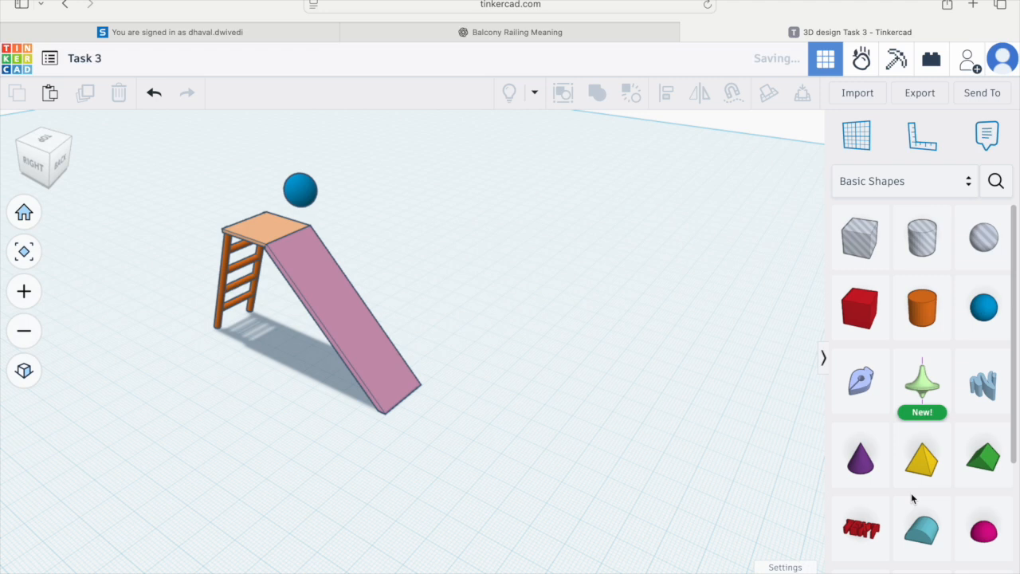
drag(859, 302, 688, 340)
drag(582, 479, 387, 486)
right_drag(387, 485, 556, 490)
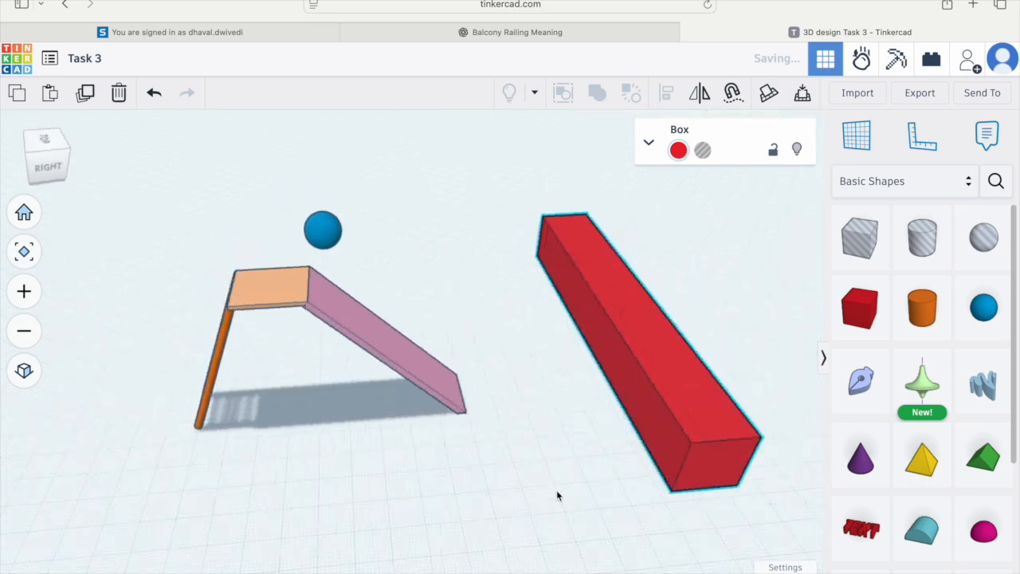
Step: Return to Sim Lab and run the simulation to watch the ball roll off the slide toward the box
click(861, 58)
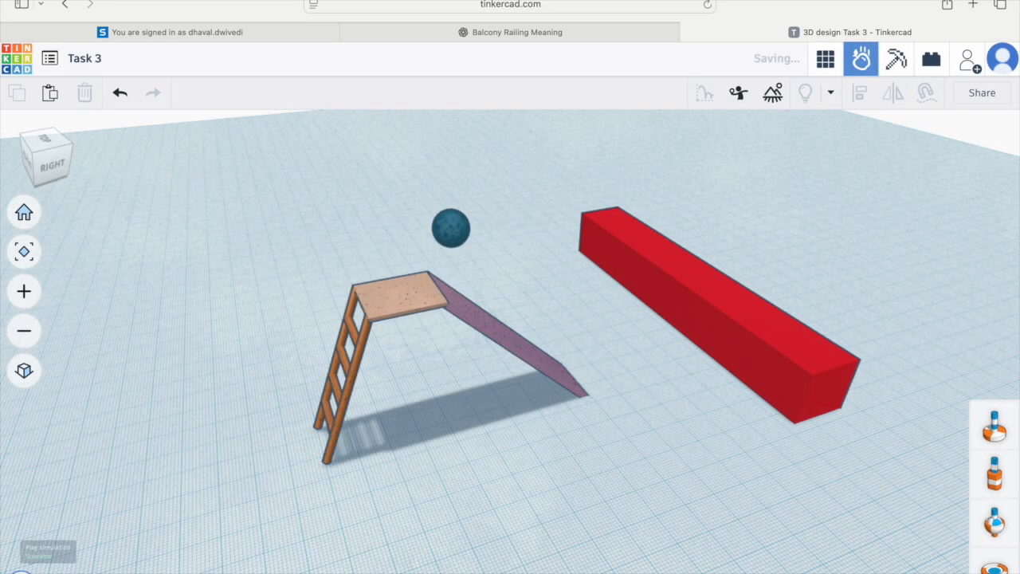
click(21, 572)
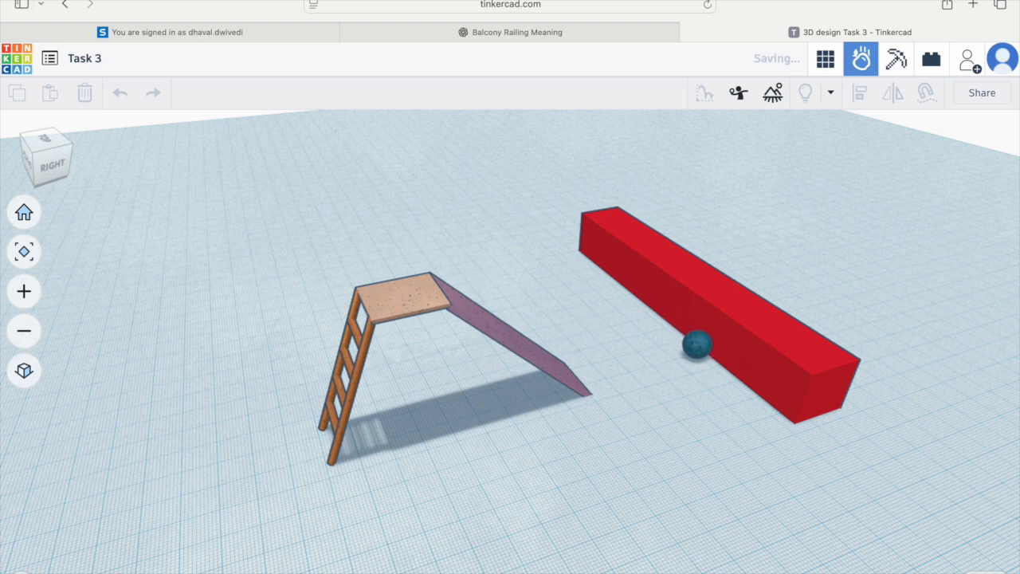
click(21, 572)
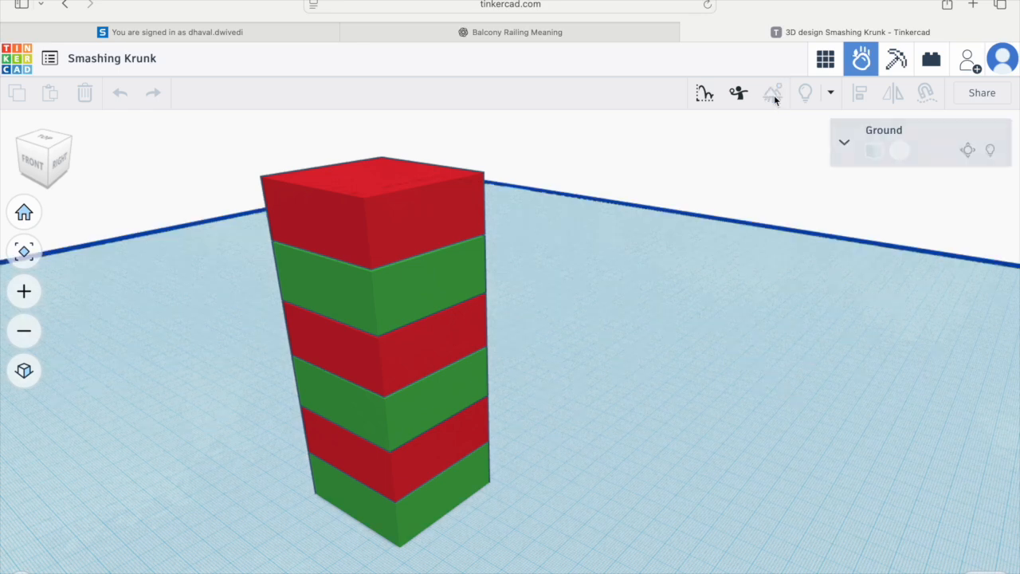
Step: In the stacked-box tower design, reset the scene and raise the ground's shake amplitude slider to its maximum
click(844, 142)
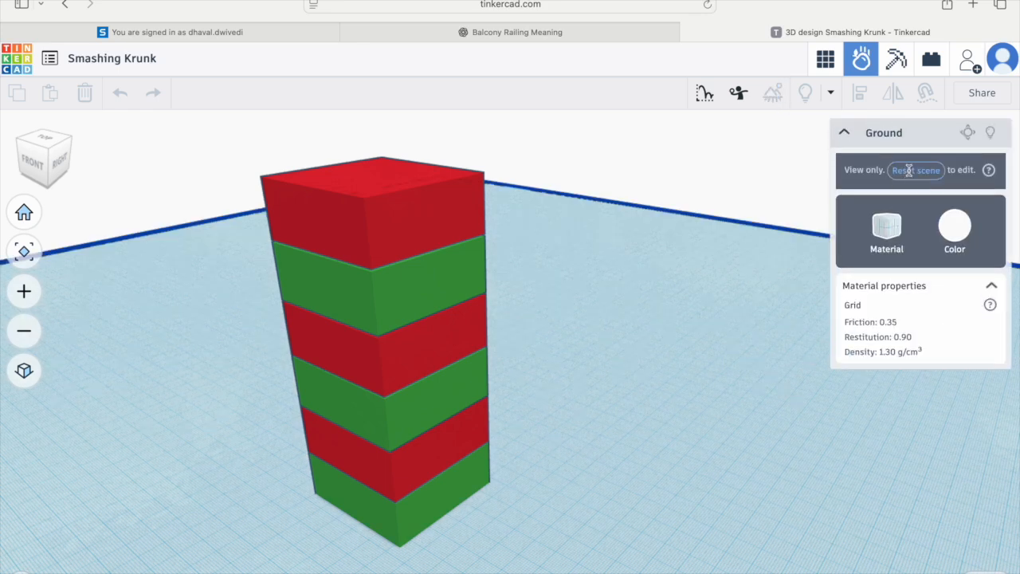
click(908, 170)
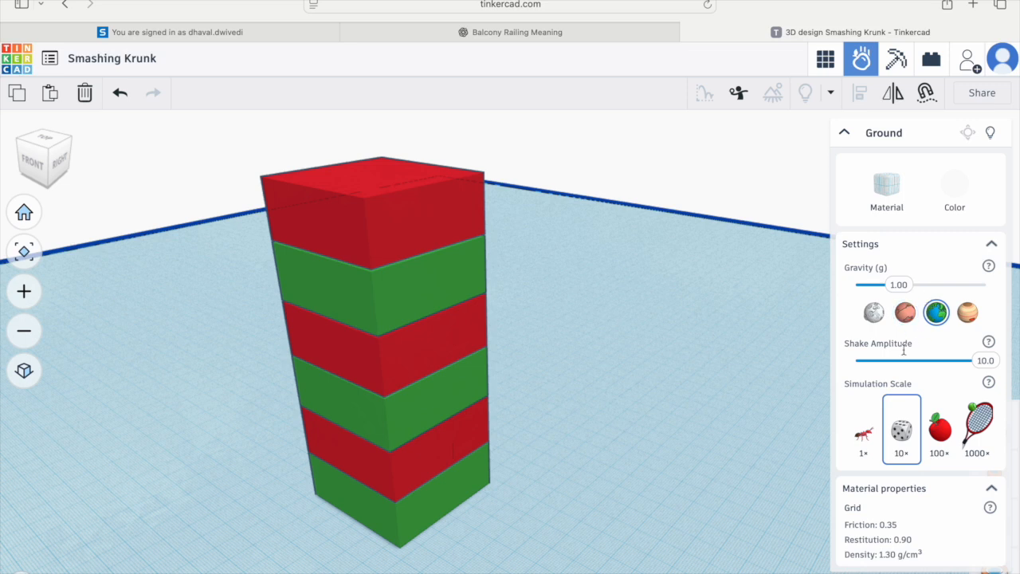
drag(971, 362, 998, 365)
click(844, 133)
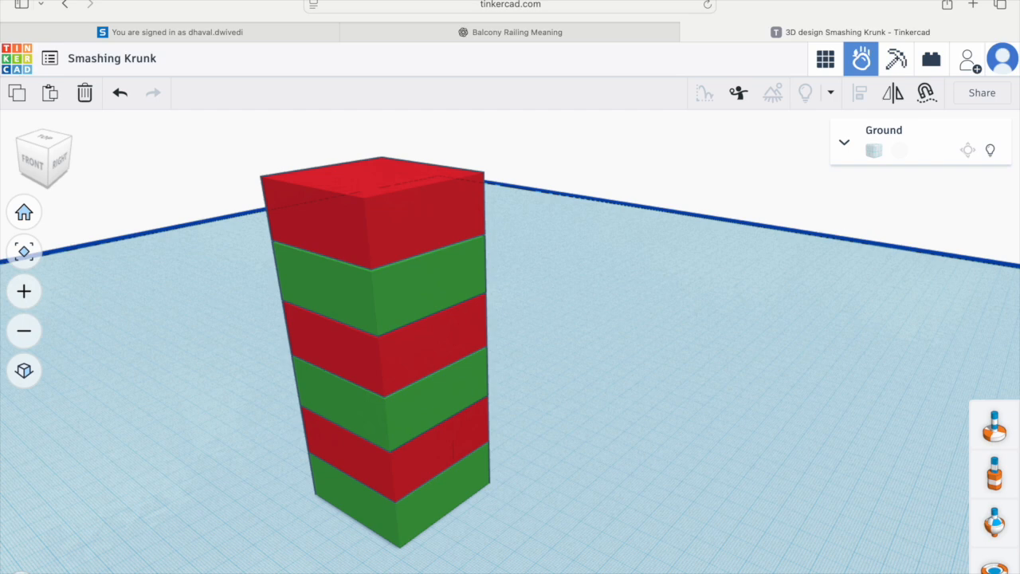
Step: Play the simulation to shake the stacked tower apart
key(space)
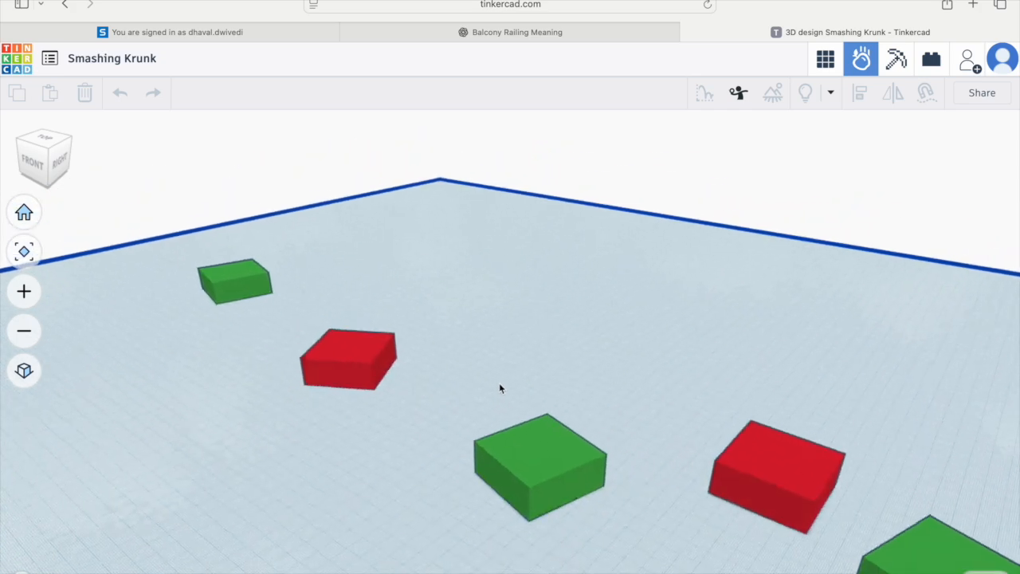
click(455, 341)
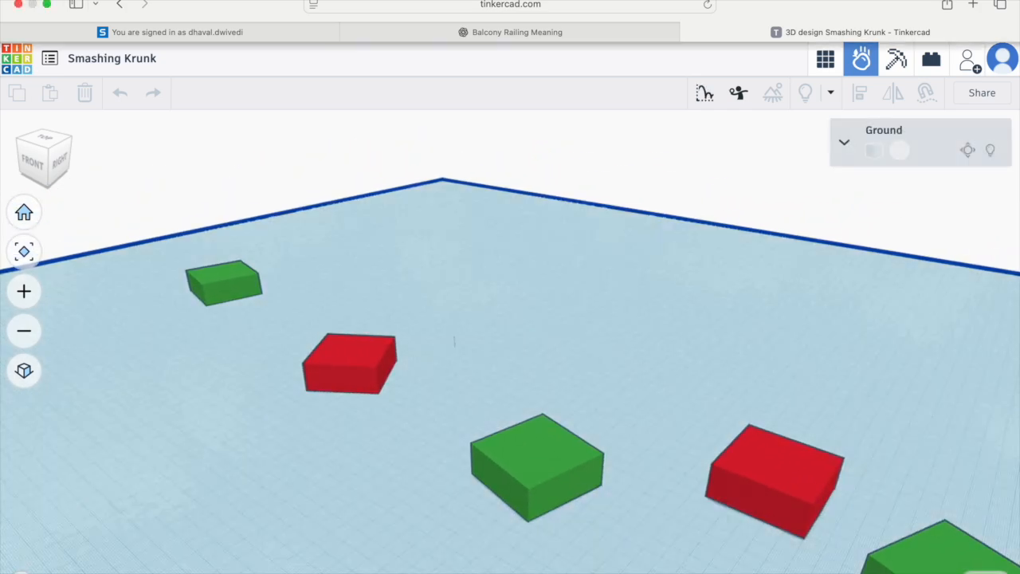